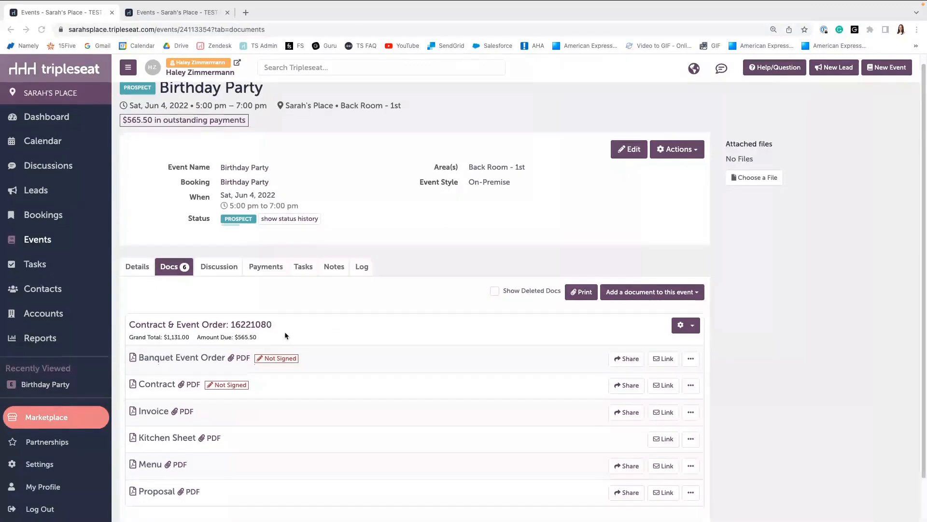
Open the Contract & Event Order document from the event's docs, review every section, and save it.
{"action": "scroll", "coordinate": [292, 330], "scroll_direction": "down", "scroll_amount": 2}
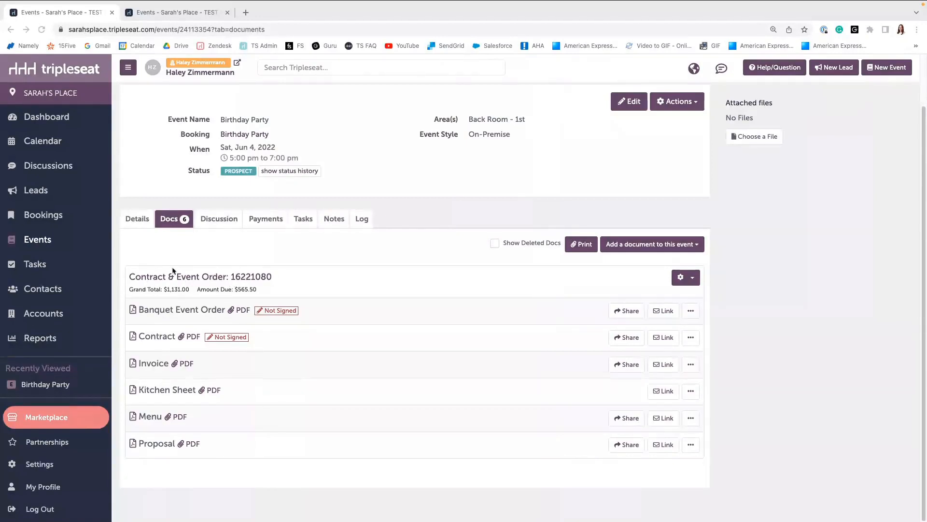
{"action": "left_click", "coordinate": [207, 281]}
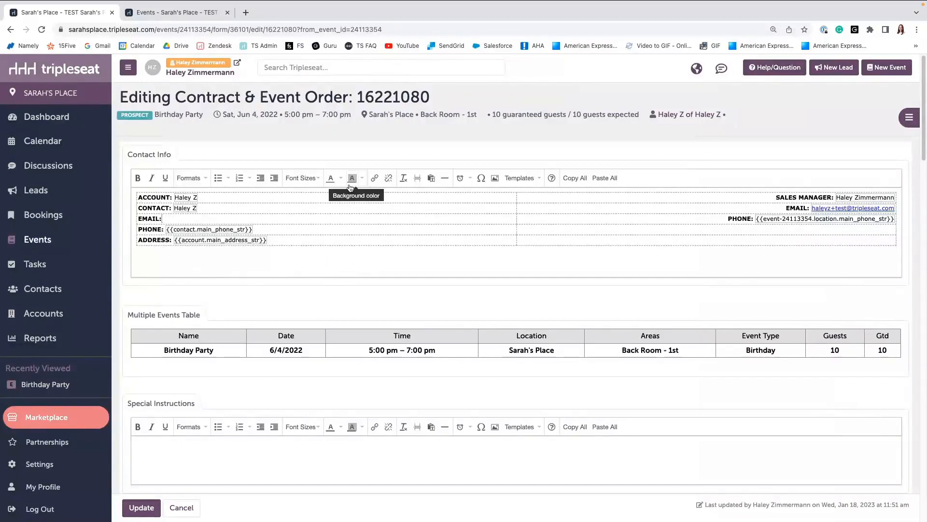
{"action": "scroll", "coordinate": [350, 188], "scroll_direction": "down", "scroll_amount": 1}
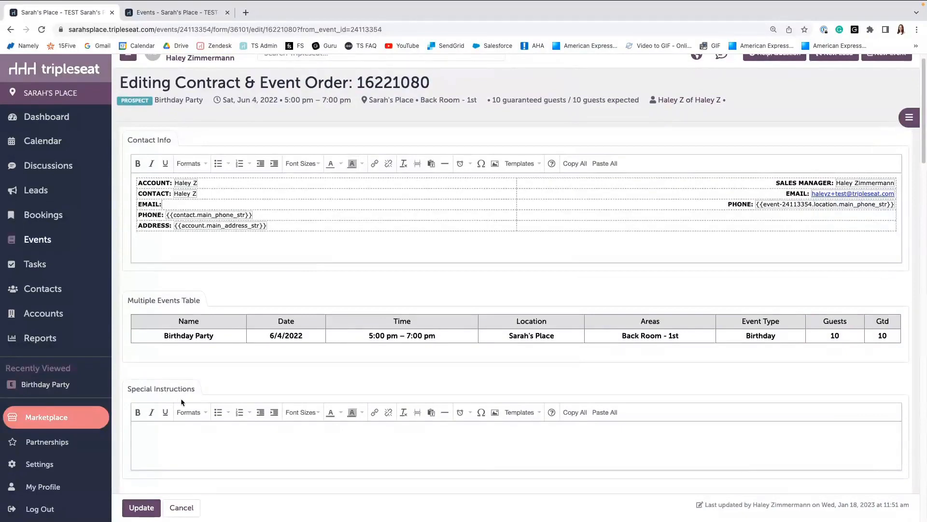
{"action": "scroll", "coordinate": [183, 402], "scroll_direction": "down", "scroll_amount": 1}
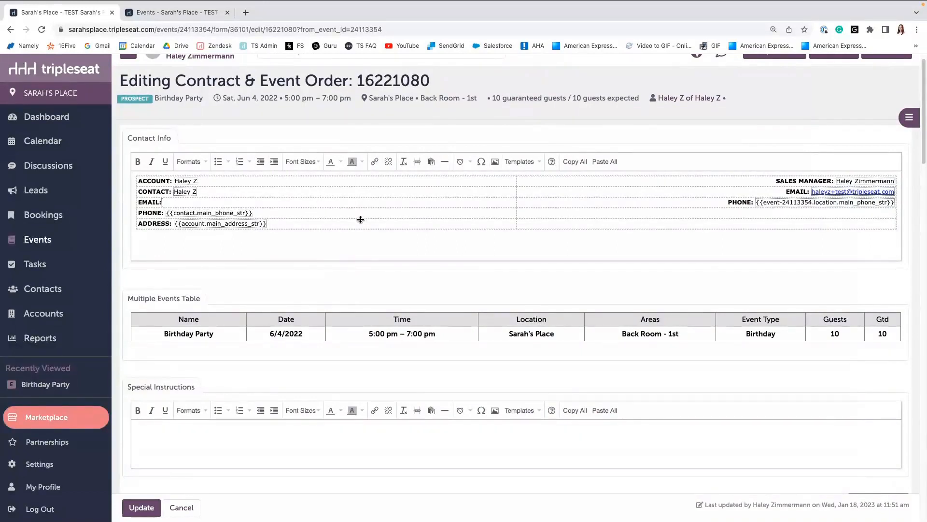
{"action": "scroll", "coordinate": [361, 220], "scroll_direction": "down", "scroll_amount": 2}
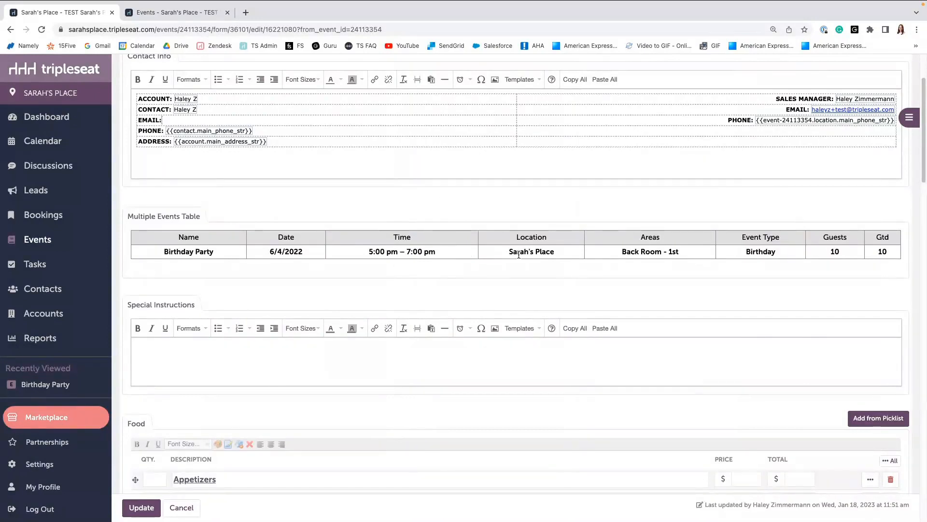
{"action": "scroll", "coordinate": [522, 271], "scroll_direction": "down", "scroll_amount": 2}
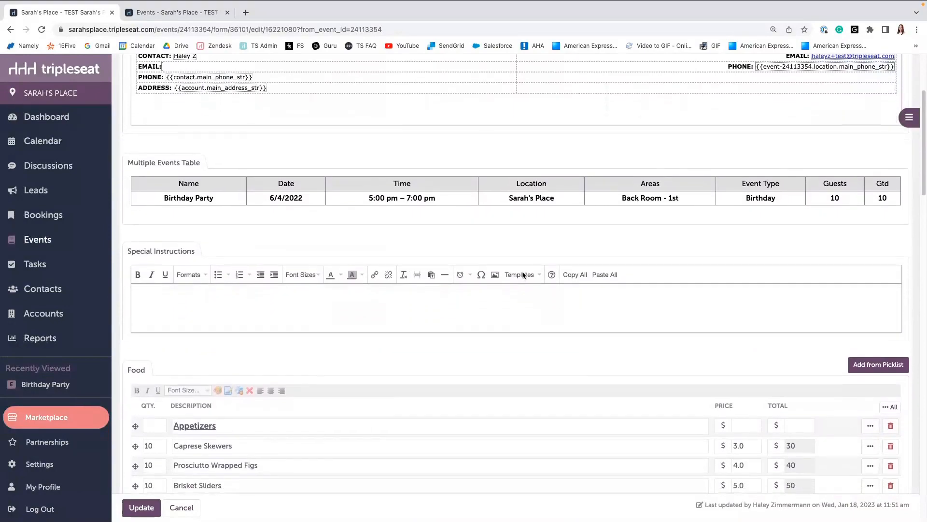
{"action": "scroll", "coordinate": [523, 274], "scroll_direction": "down", "scroll_amount": 3}
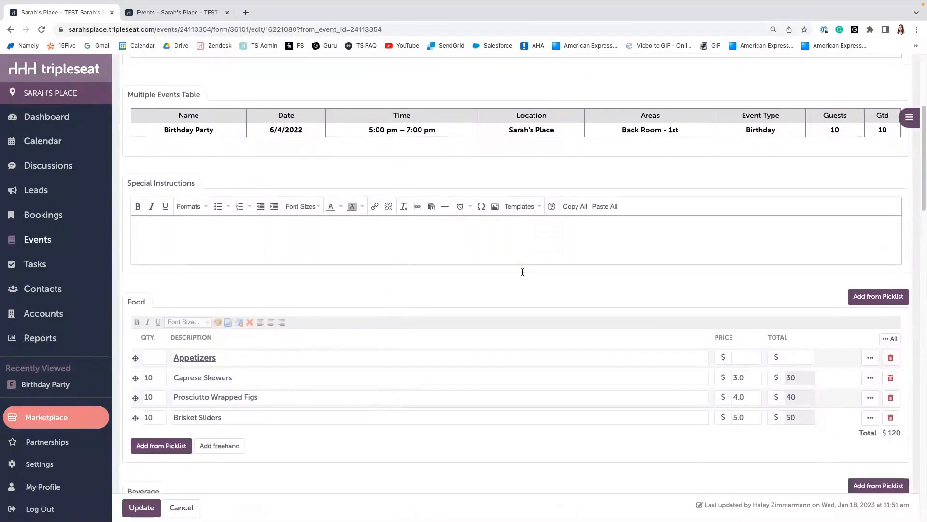
{"action": "scroll", "coordinate": [522, 272], "scroll_direction": "down", "scroll_amount": 2}
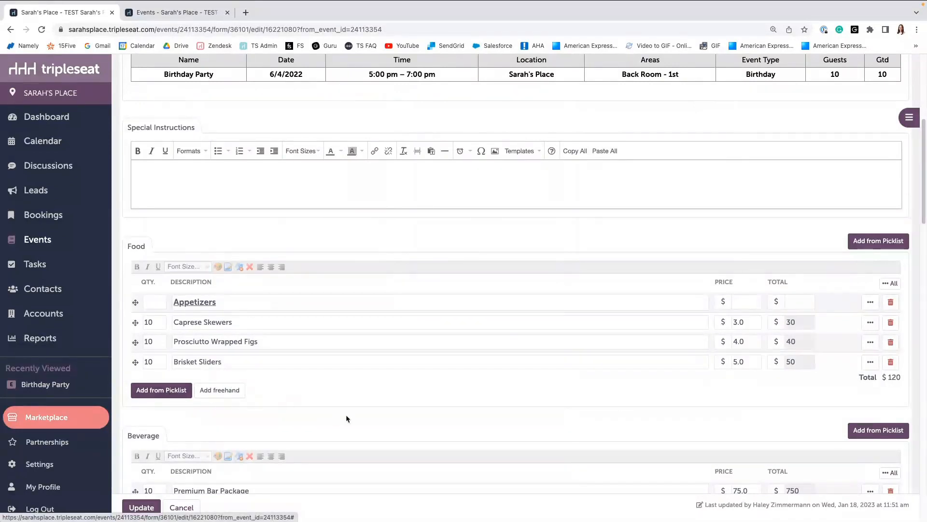
{"action": "scroll", "coordinate": [376, 421], "scroll_direction": "down", "scroll_amount": 4}
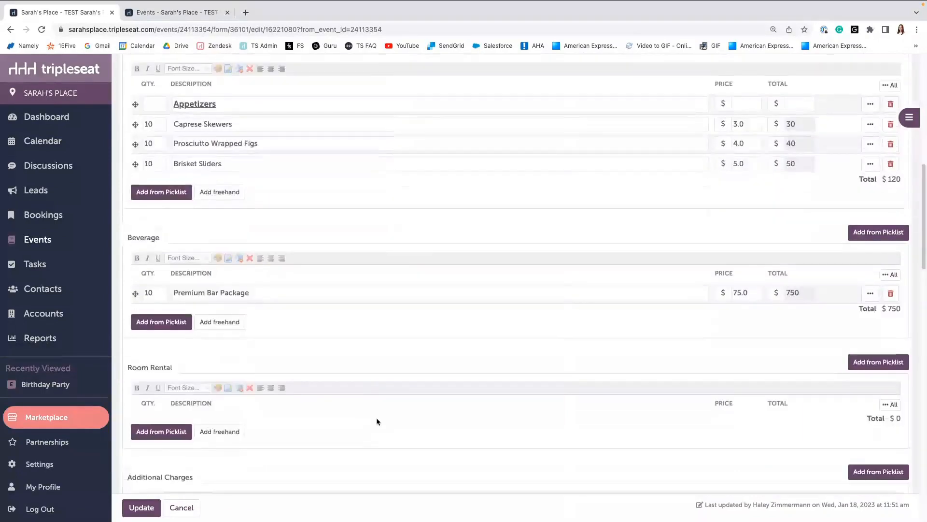
{"action": "scroll", "coordinate": [182, 378], "scroll_direction": "down", "scroll_amount": 5}
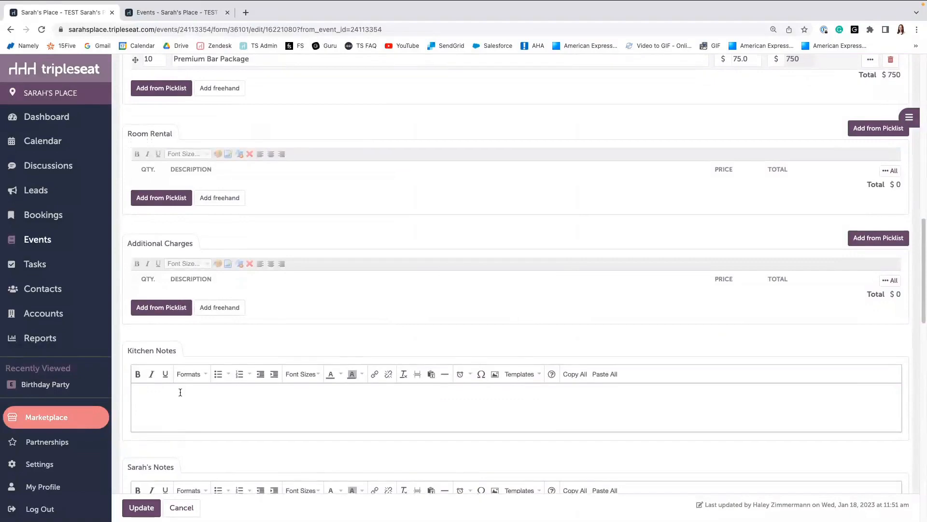
{"action": "scroll", "coordinate": [183, 386], "scroll_direction": "down", "scroll_amount": 4}
{"action": "scroll", "coordinate": [180, 391], "scroll_direction": "down", "scroll_amount": 6}
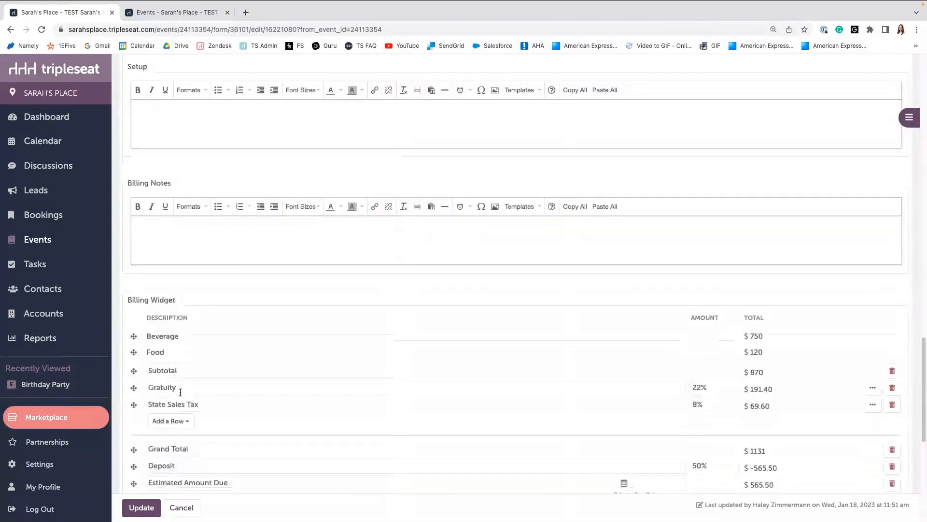
{"action": "scroll", "coordinate": [193, 387], "scroll_direction": "down", "scroll_amount": 1}
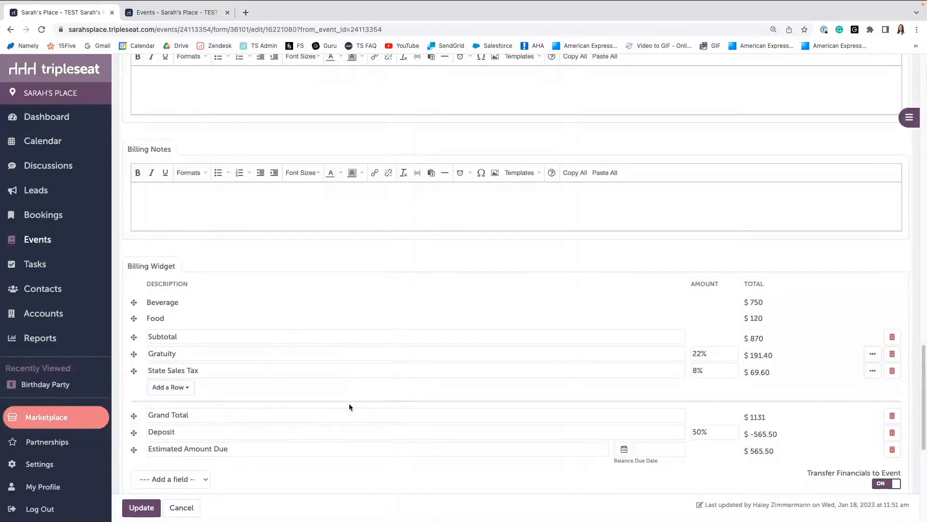
{"action": "scroll", "coordinate": [349, 404], "scroll_direction": "down", "scroll_amount": 2}
{"action": "scroll", "coordinate": [349, 403], "scroll_direction": "down", "scroll_amount": 3}
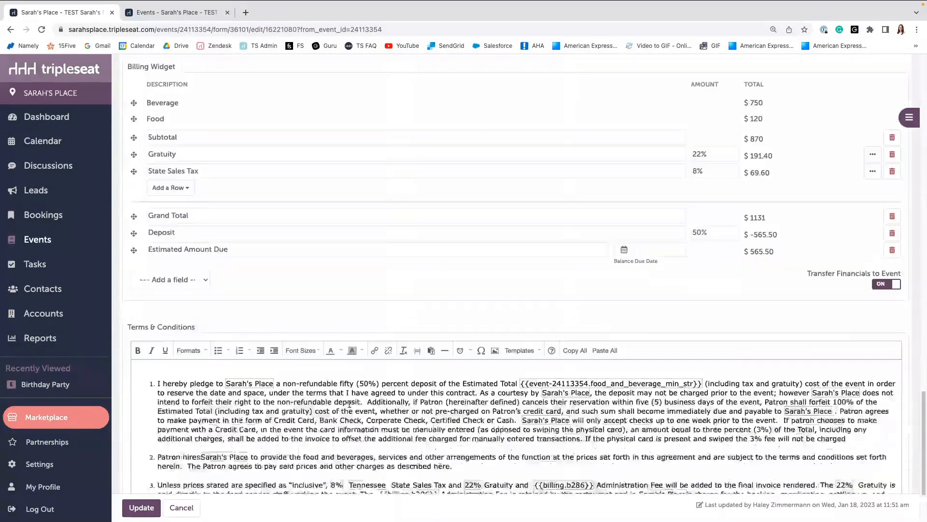
{"action": "scroll", "coordinate": [349, 403], "scroll_direction": "down", "scroll_amount": 3}
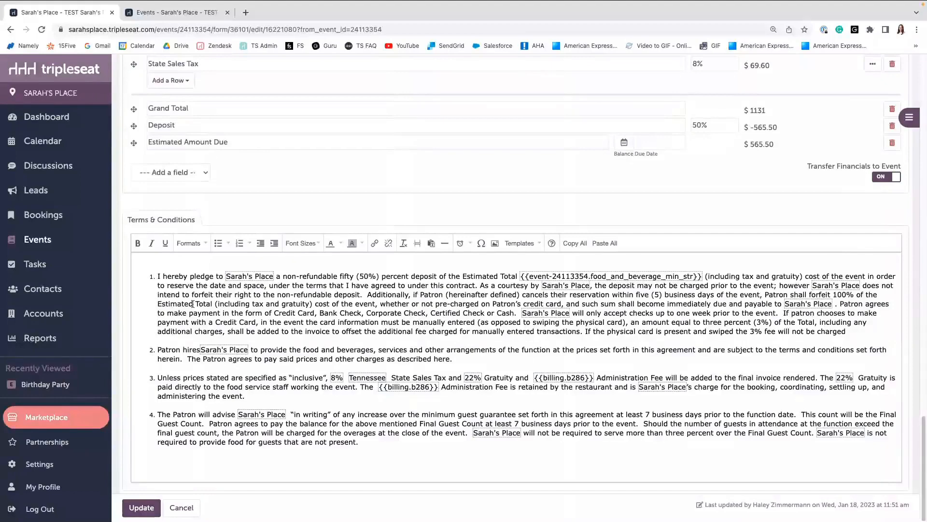
{"action": "left_click", "coordinate": [133, 507]}
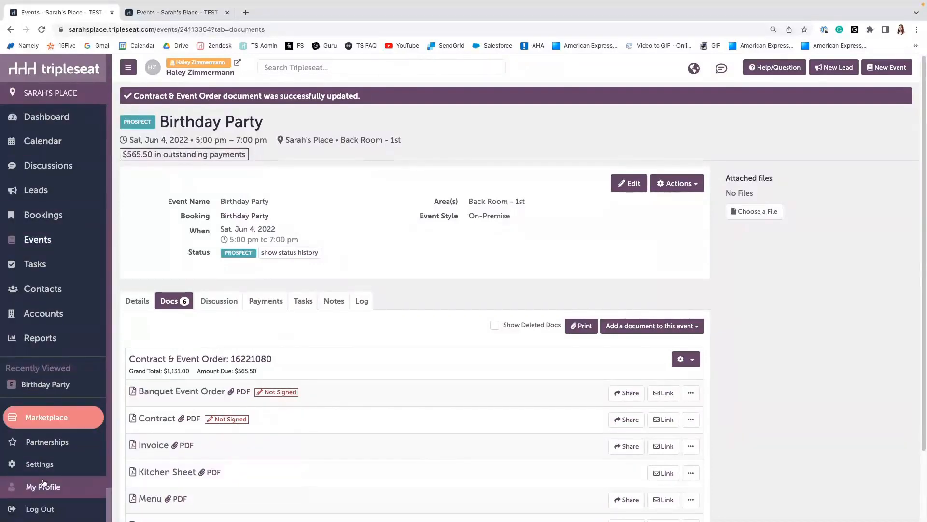
Open the Contract & Event Order template from the Documents settings.
{"action": "scroll", "coordinate": [47, 477], "scroll_direction": "down", "scroll_amount": 2}
{"action": "left_click", "coordinate": [42, 426]}
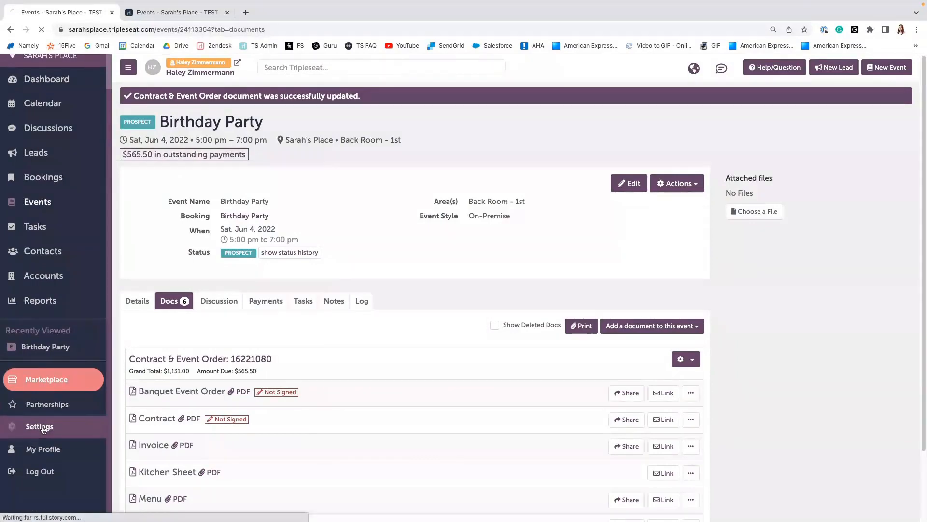
{"action": "scroll", "coordinate": [207, 430], "scroll_direction": "down", "scroll_amount": 3}
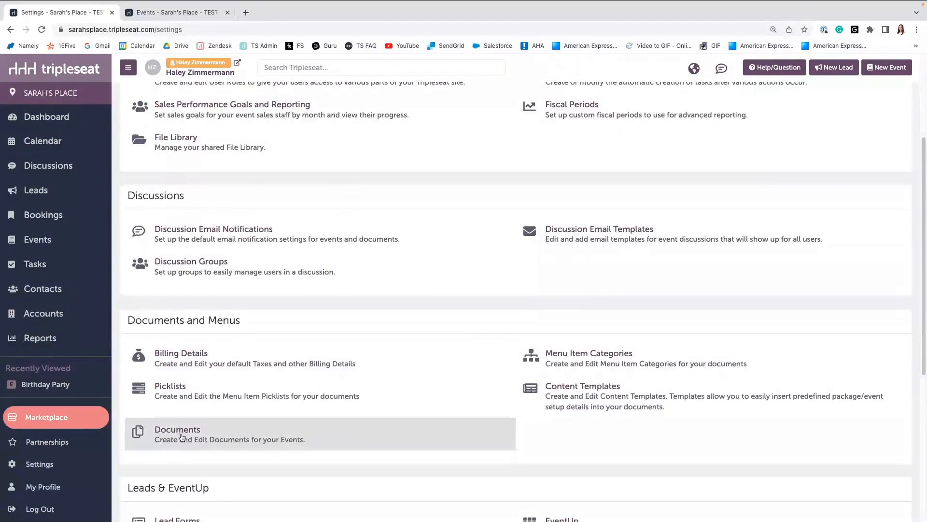
{"action": "left_click", "coordinate": [182, 437]}
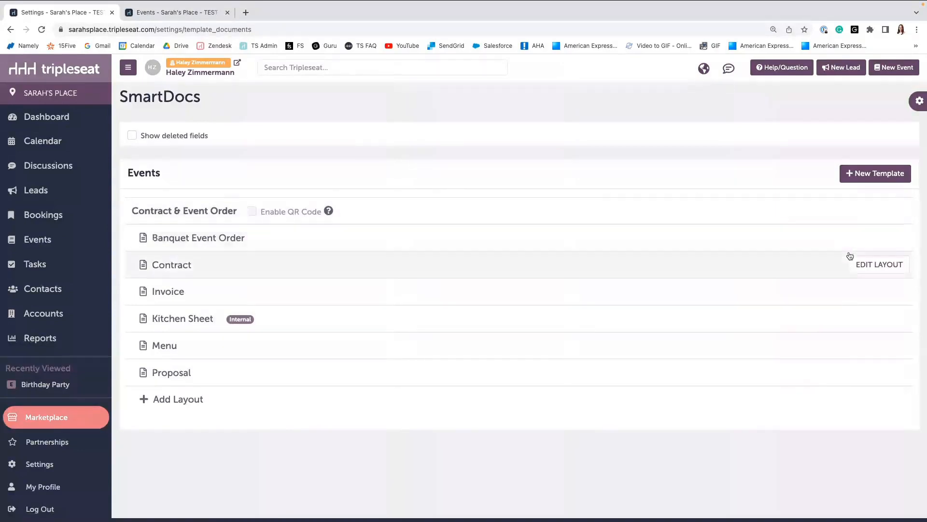
{"action": "left_click", "coordinate": [205, 214]}
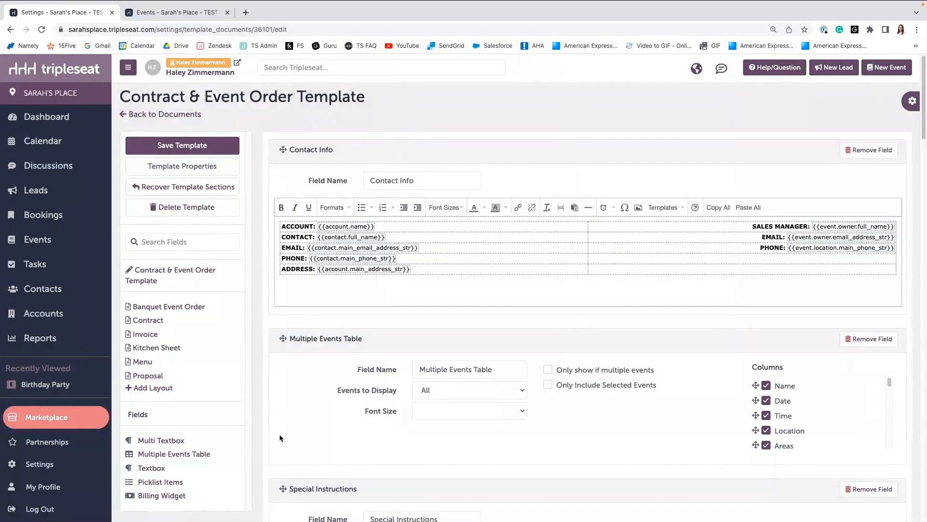
Open the template's properties and close them again.
{"action": "scroll", "coordinate": [280, 434], "scroll_direction": "down", "scroll_amount": 1}
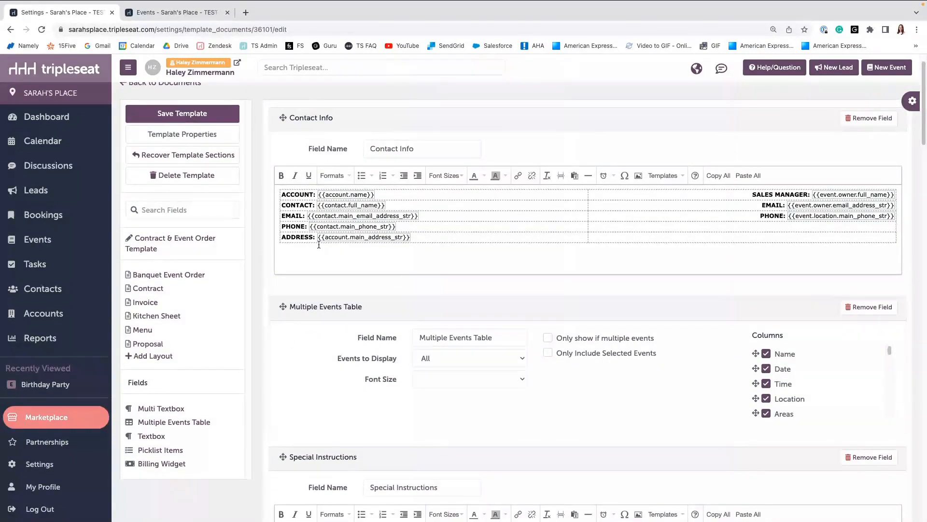
{"action": "scroll", "coordinate": [318, 245], "scroll_direction": "down", "scroll_amount": 1}
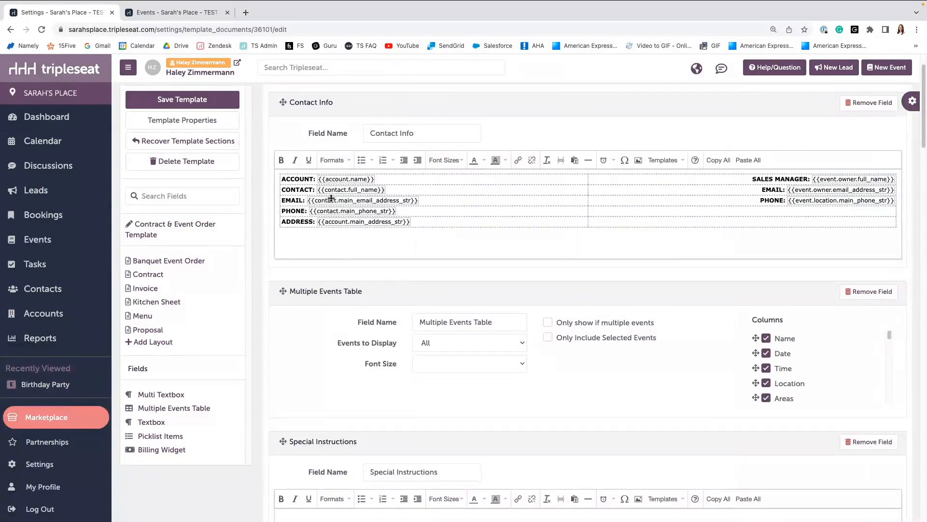
{"action": "scroll", "coordinate": [331, 197], "scroll_direction": "up", "scroll_amount": 1}
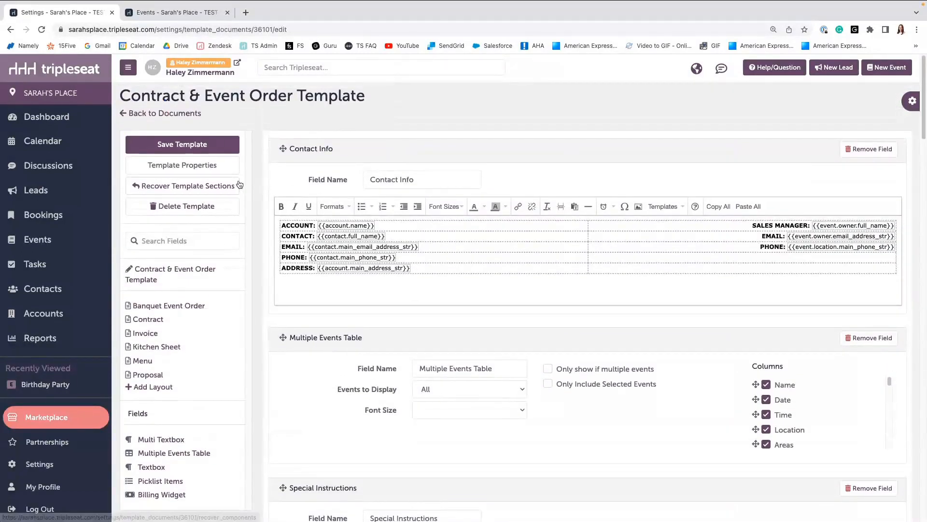
{"action": "left_click", "coordinate": [208, 167]}
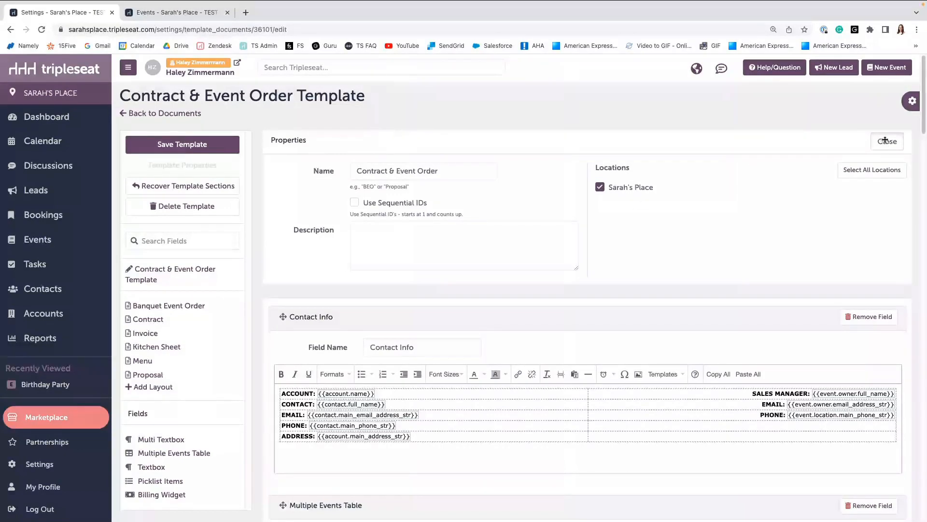
{"action": "left_click", "coordinate": [887, 141]}
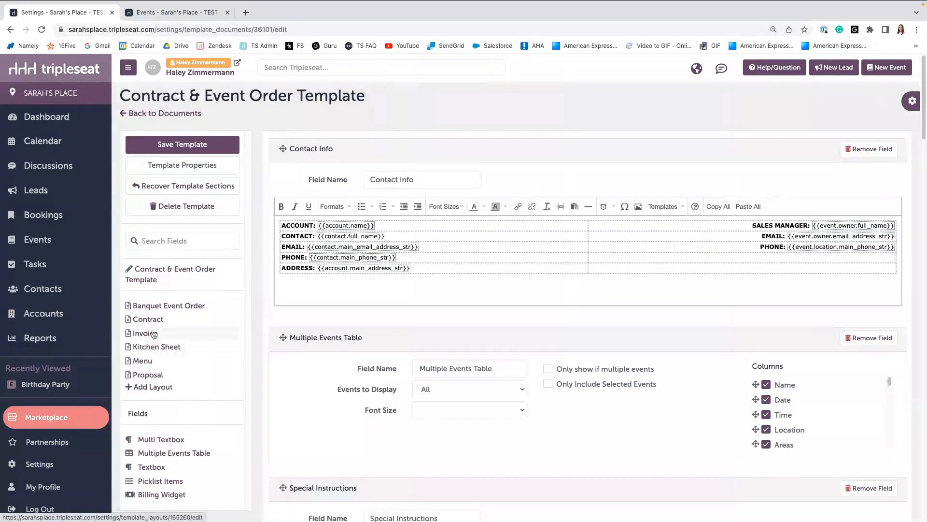
Scroll through the template's fields to examine the Multiple Events Table, Special Instructions and Food sections.
{"action": "scroll", "coordinate": [151, 342], "scroll_direction": "down", "scroll_amount": 1}
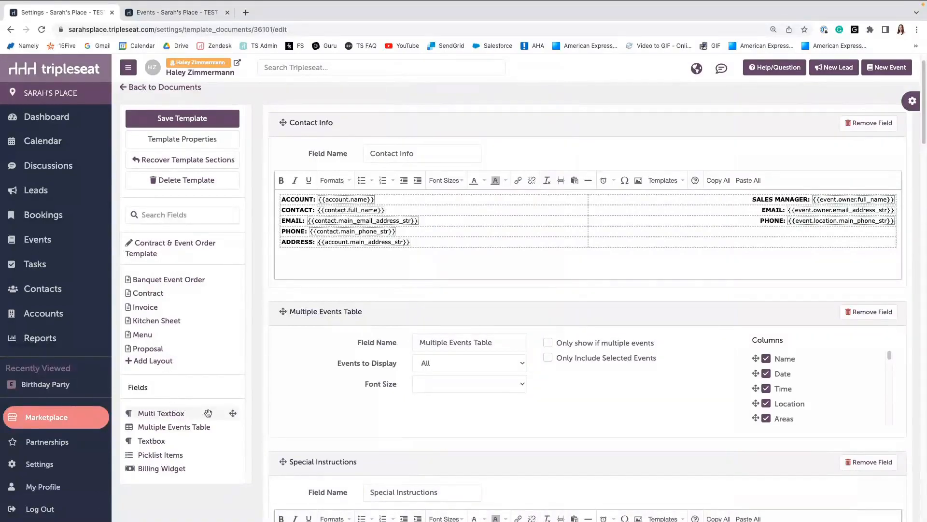
{"action": "scroll", "coordinate": [216, 413], "scroll_direction": "down", "scroll_amount": 1}
{"action": "scroll", "coordinate": [217, 414], "scroll_direction": "up", "scroll_amount": 1}
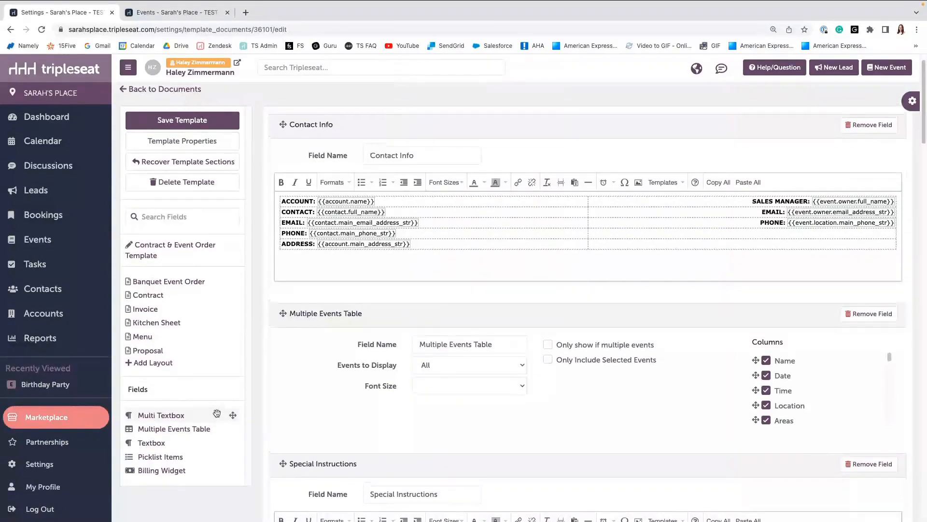
{"action": "scroll", "coordinate": [217, 413], "scroll_direction": "up", "scroll_amount": 1}
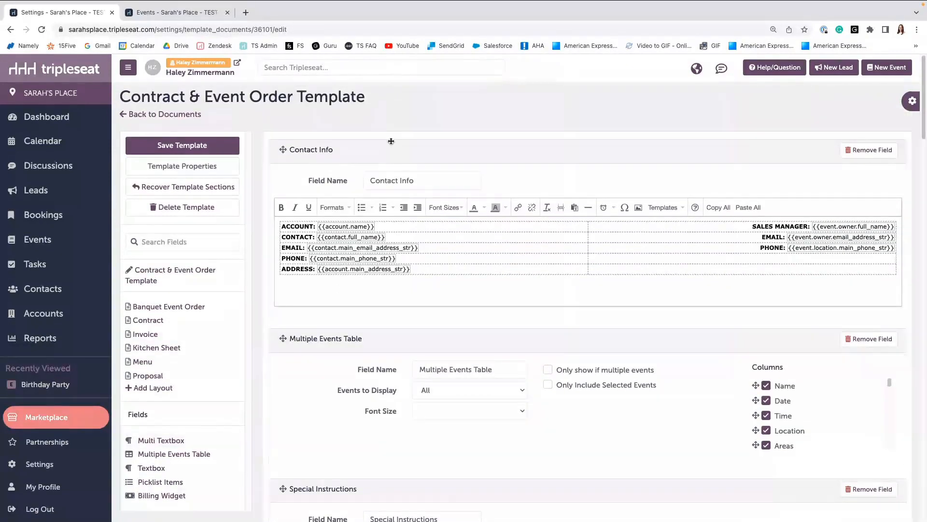
{"action": "scroll", "coordinate": [390, 193], "scroll_direction": "down", "scroll_amount": 1}
{"action": "scroll", "coordinate": [357, 159], "scroll_direction": "down", "scroll_amount": 1}
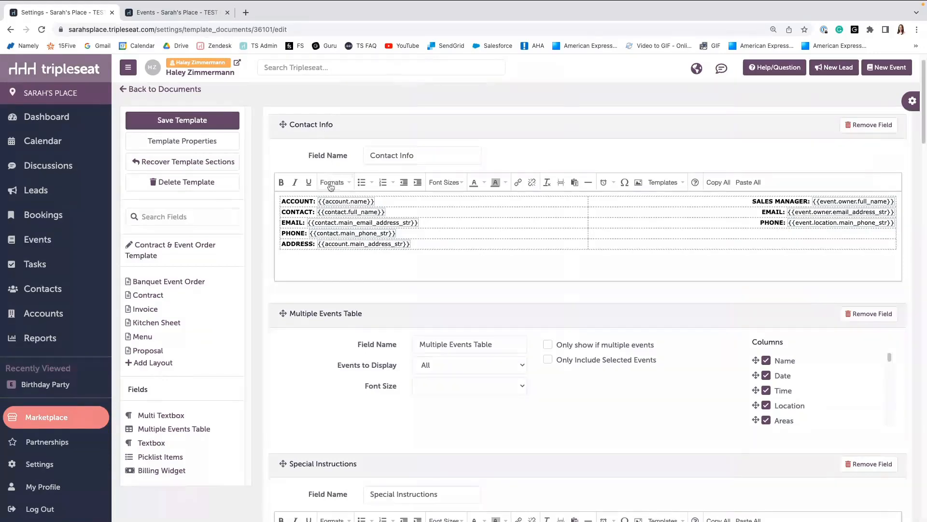
{"action": "scroll", "coordinate": [331, 226], "scroll_direction": "down", "scroll_amount": 1}
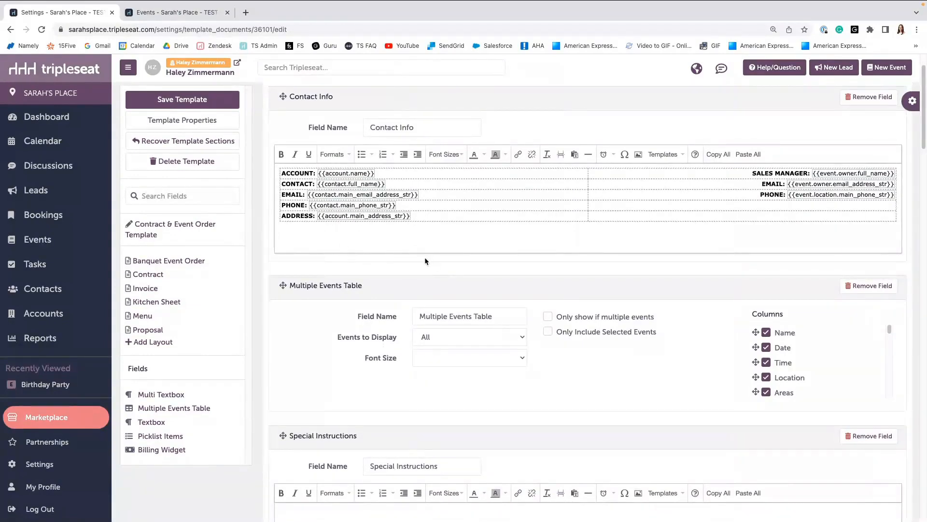
{"action": "scroll", "coordinate": [390, 249], "scroll_direction": "down", "scroll_amount": 5}
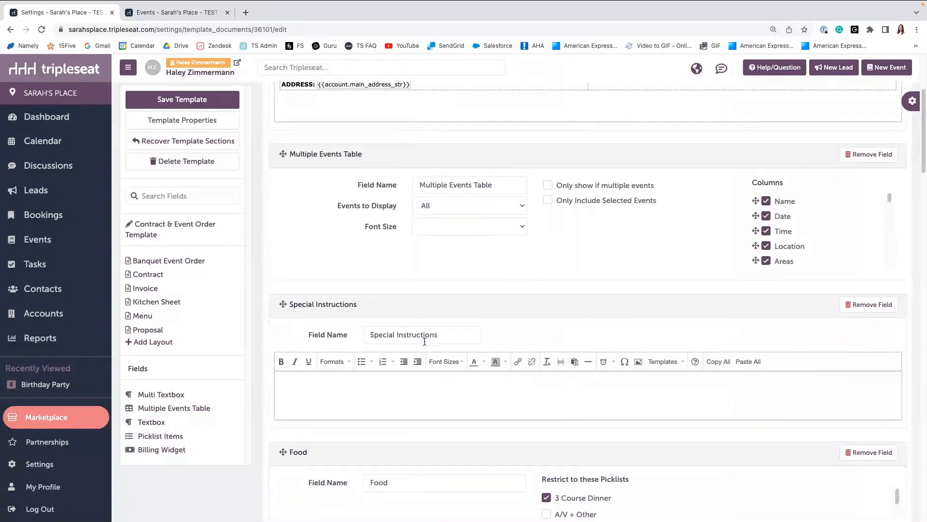
{"action": "scroll", "coordinate": [425, 341], "scroll_direction": "down", "scroll_amount": 1}
{"action": "scroll", "coordinate": [367, 393], "scroll_direction": "down", "scroll_amount": 2}
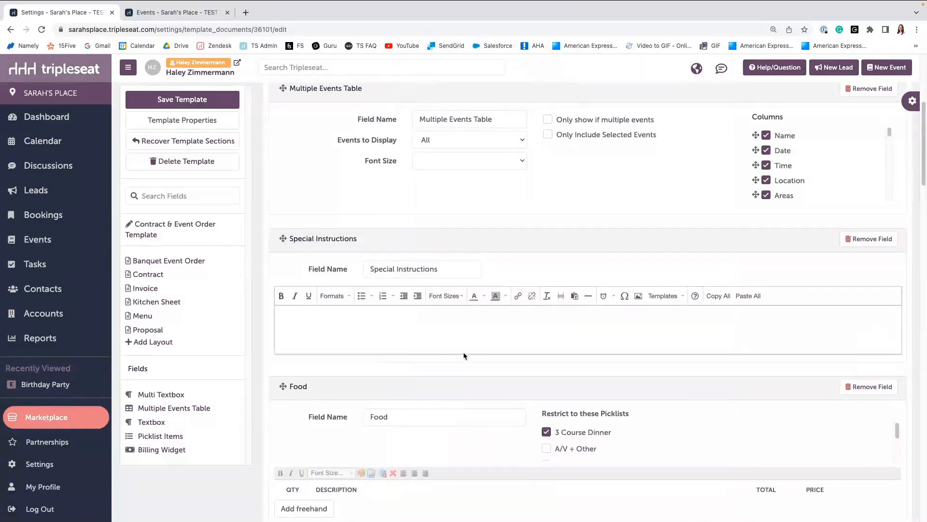
{"action": "scroll", "coordinate": [382, 309], "scroll_direction": "down", "scroll_amount": 1}
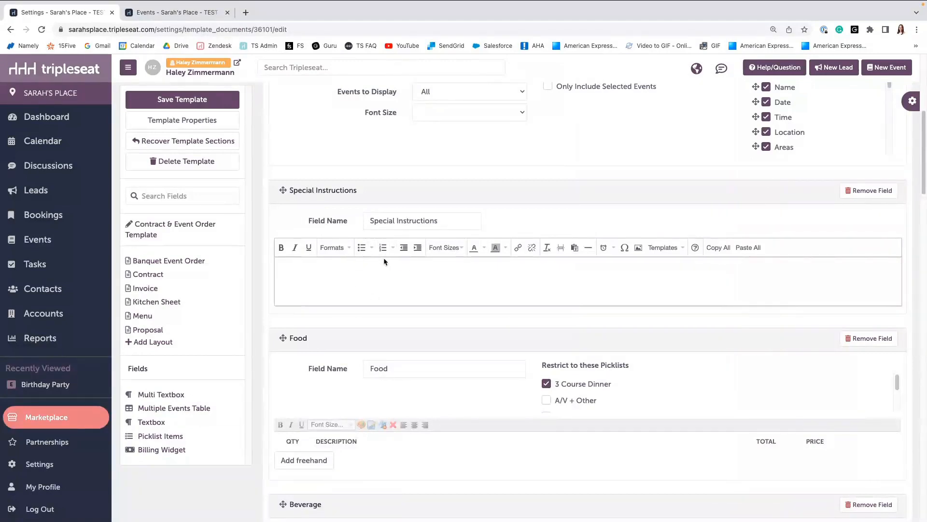
Browse the Formats options of the Special Instructions editor, then dismiss the menu.
{"action": "left_click", "coordinate": [346, 250]}
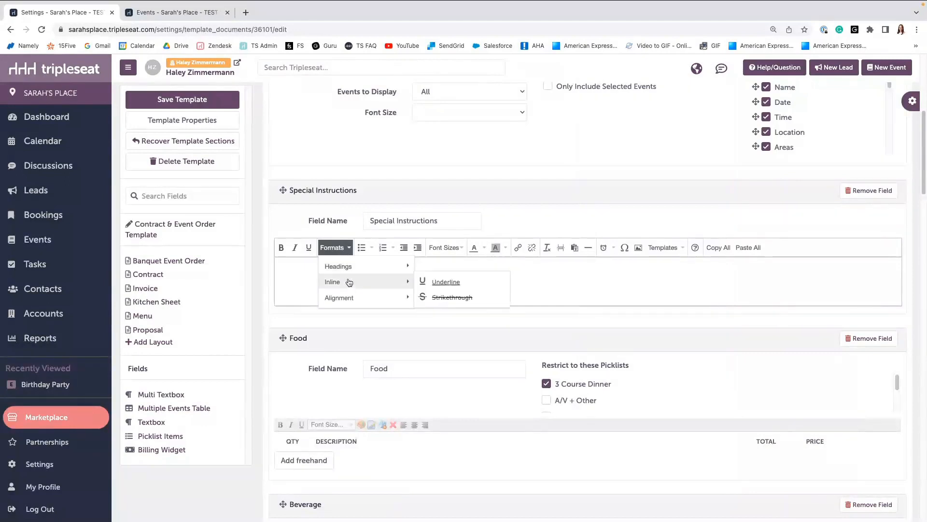
{"action": "mouse_move", "coordinate": [350, 295]}
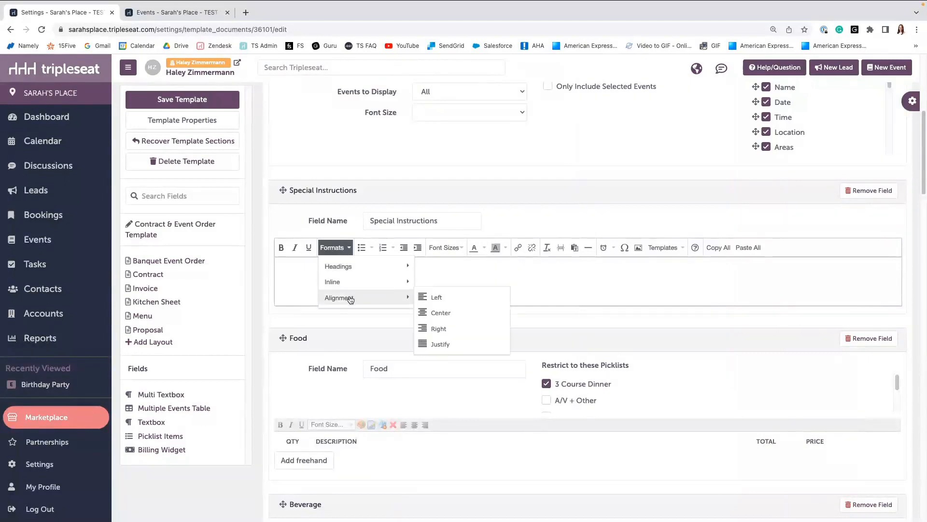
{"action": "left_click", "coordinate": [547, 265]}
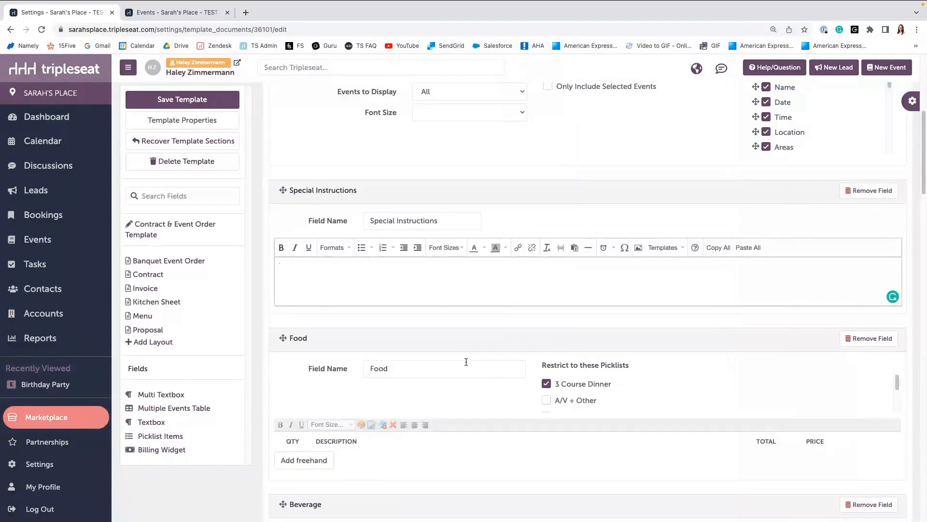
Scroll through the Food and Beverage fields to examine their picklist restrictions.
{"action": "scroll", "coordinate": [466, 362], "scroll_direction": "down", "scroll_amount": 1}
{"action": "scroll", "coordinate": [466, 362], "scroll_direction": "down", "scroll_amount": 1}
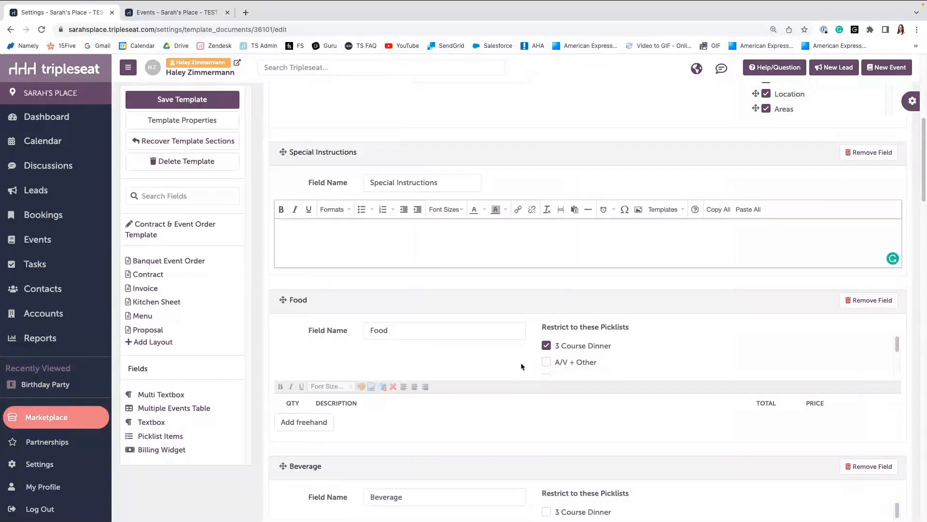
{"action": "scroll", "coordinate": [555, 353], "scroll_direction": "down", "scroll_amount": 1}
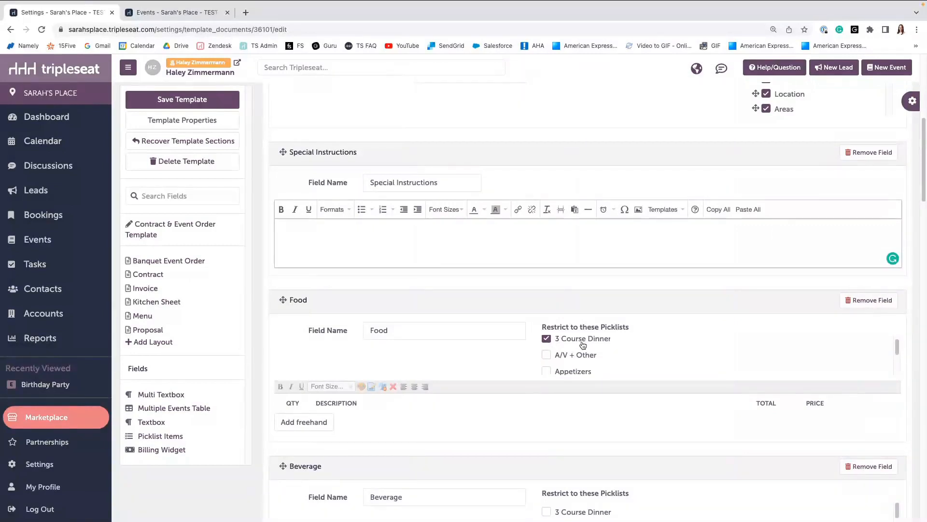
{"action": "scroll", "coordinate": [583, 344], "scroll_direction": "up", "scroll_amount": 1}
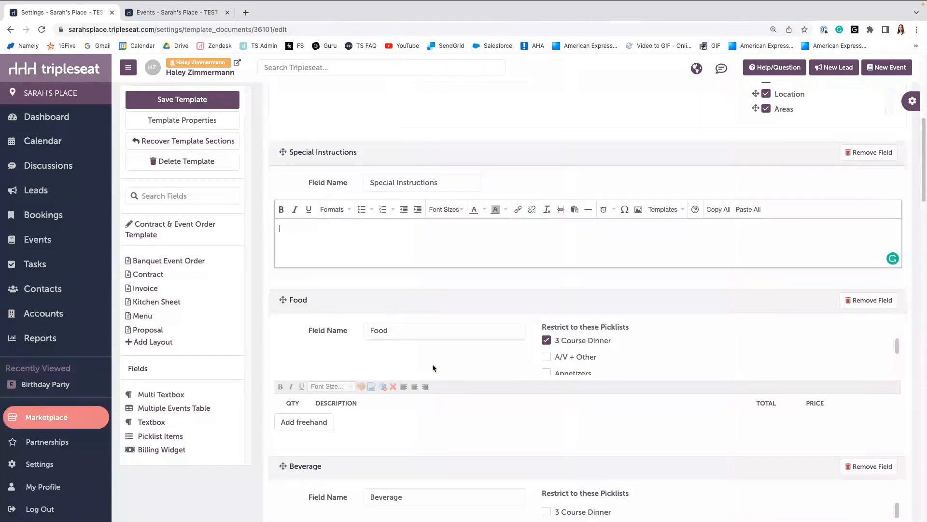
{"action": "scroll", "coordinate": [444, 366], "scroll_direction": "down", "scroll_amount": 1}
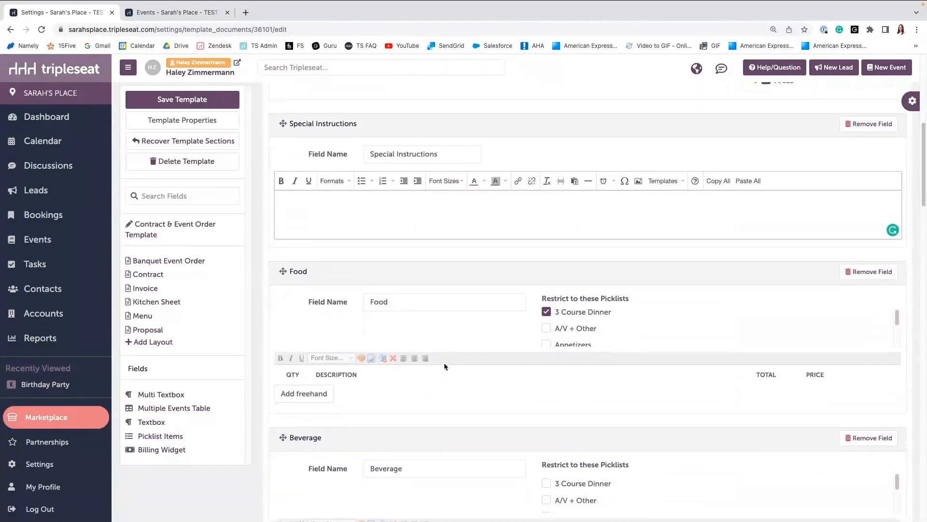
{"action": "scroll", "coordinate": [445, 366], "scroll_direction": "down", "scroll_amount": 1}
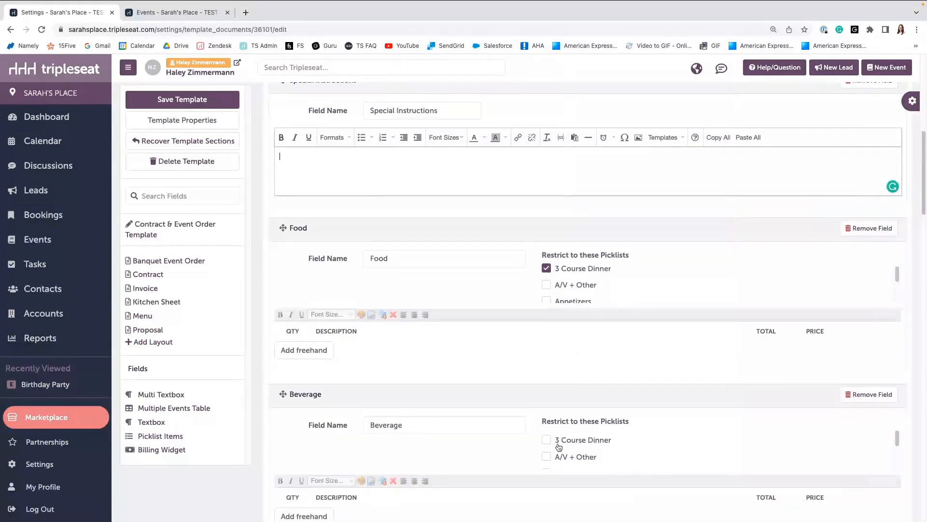
{"action": "scroll", "coordinate": [559, 447], "scroll_direction": "down", "scroll_amount": 1}
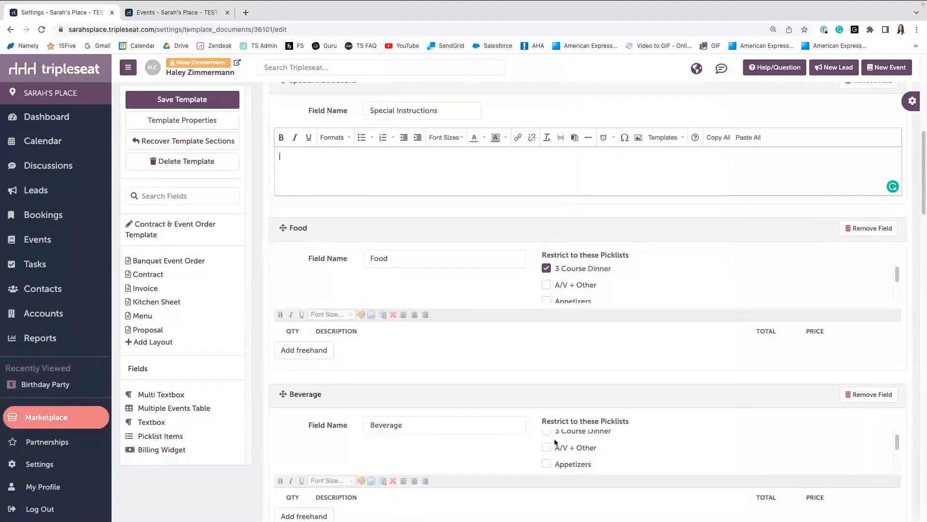
{"action": "scroll", "coordinate": [555, 439], "scroll_direction": "up", "scroll_amount": 1}
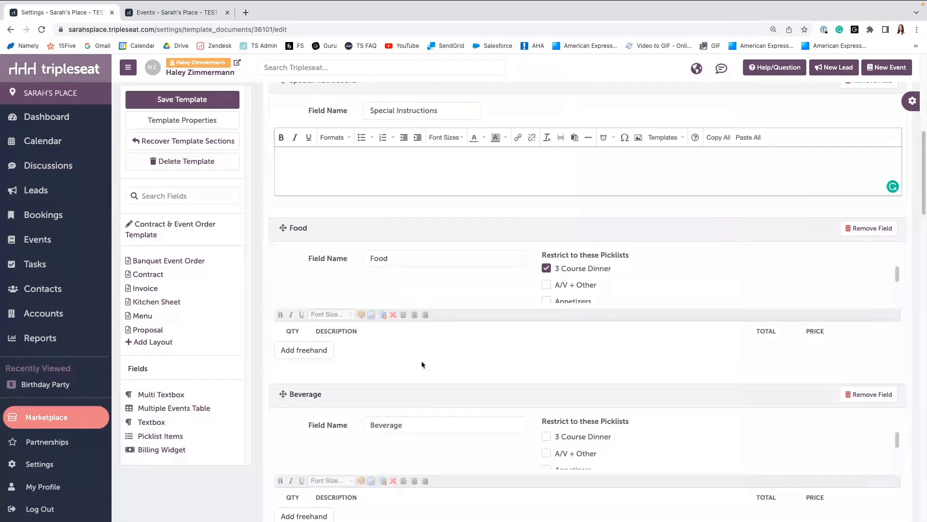
{"action": "scroll", "coordinate": [438, 443], "scroll_direction": "down", "scroll_amount": 1}
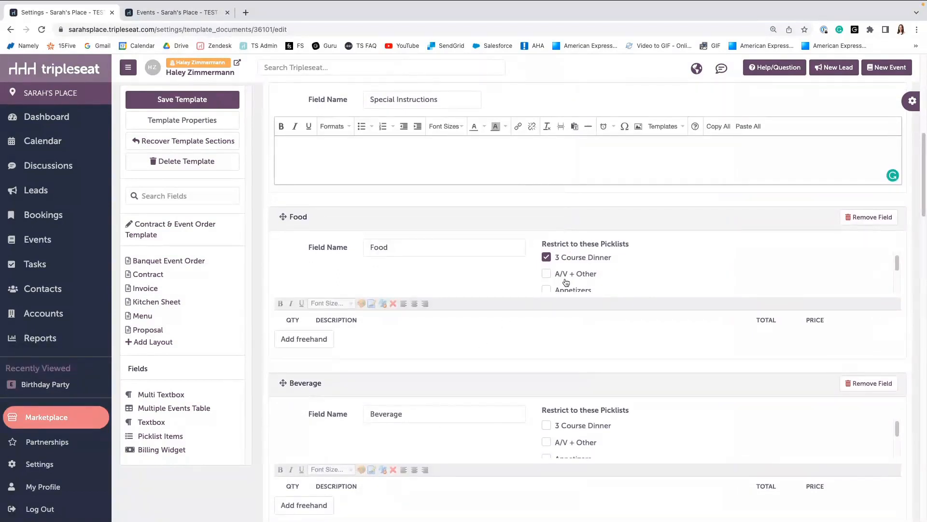
{"action": "scroll", "coordinate": [535, 308], "scroll_direction": "up", "scroll_amount": 2}
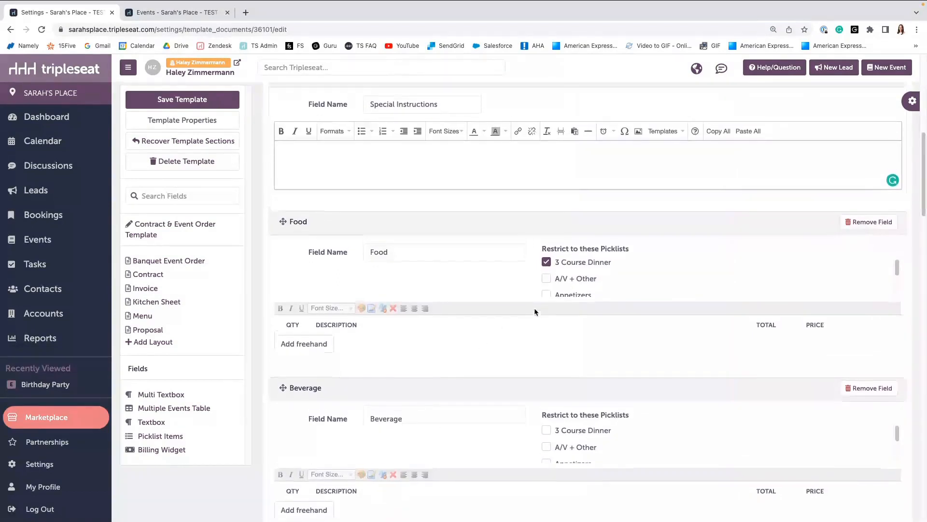
{"action": "scroll", "coordinate": [406, 270], "scroll_direction": "up", "scroll_amount": 10}
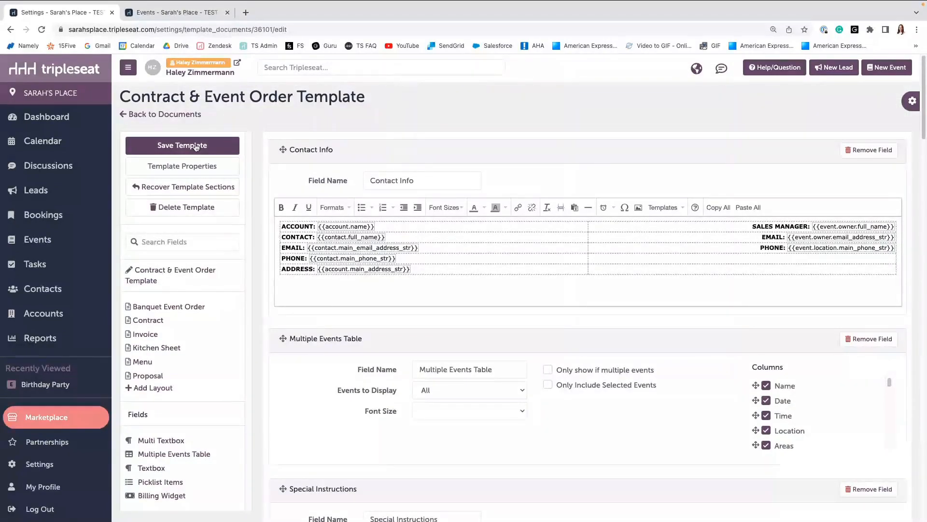
Save the template.
{"action": "left_click", "coordinate": [196, 147]}
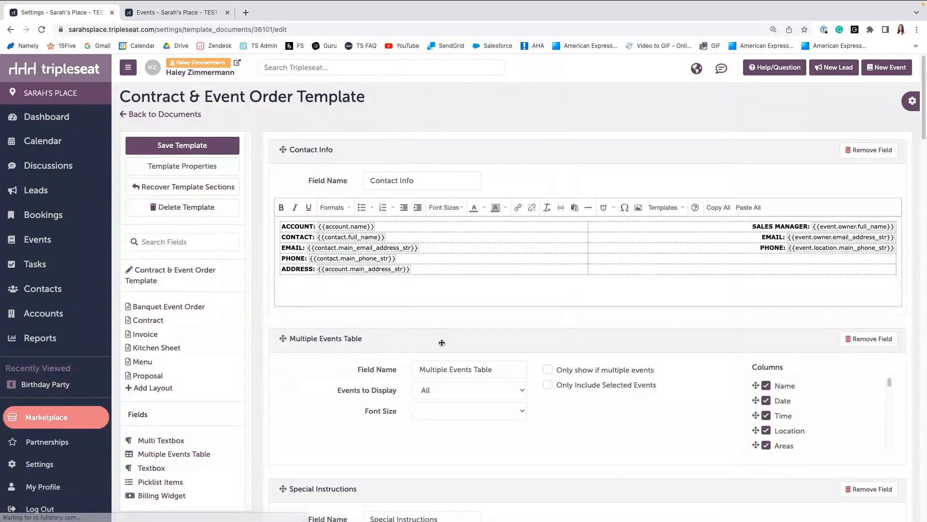
{"action": "scroll", "coordinate": [613, 383], "scroll_direction": "down", "scroll_amount": 1}
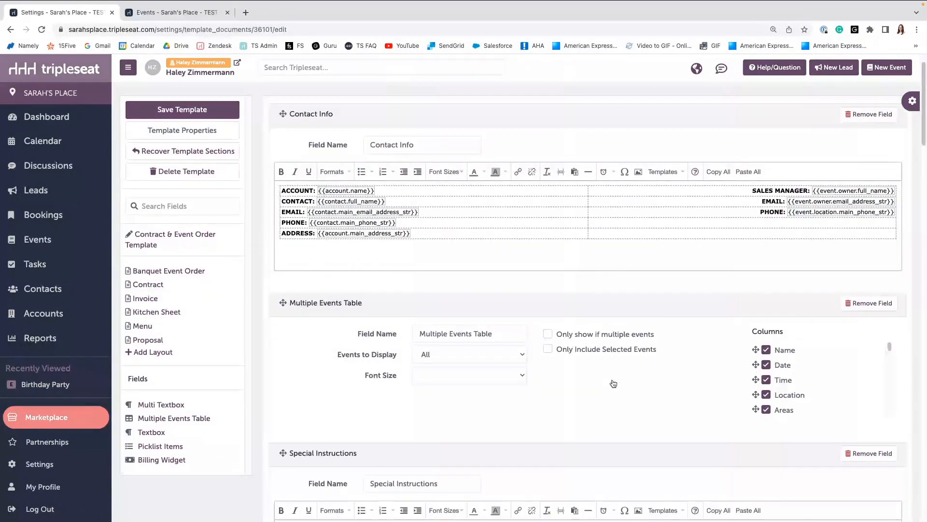
{"action": "scroll", "coordinate": [613, 383], "scroll_direction": "down", "scroll_amount": 5}
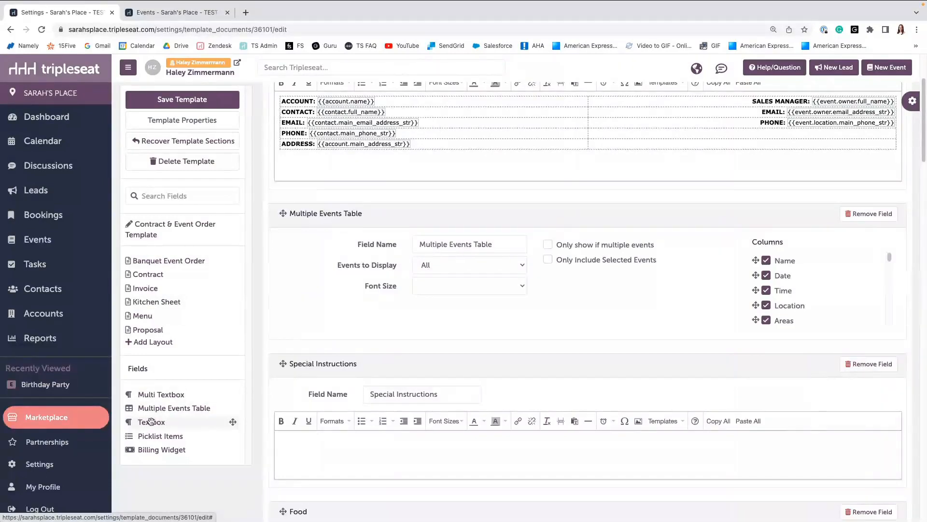
Add a Textbox field above Special Instructions and name it Timeline.
{"action": "left_click_drag", "start_coordinate": [151, 423], "coordinate": [333, 351]}
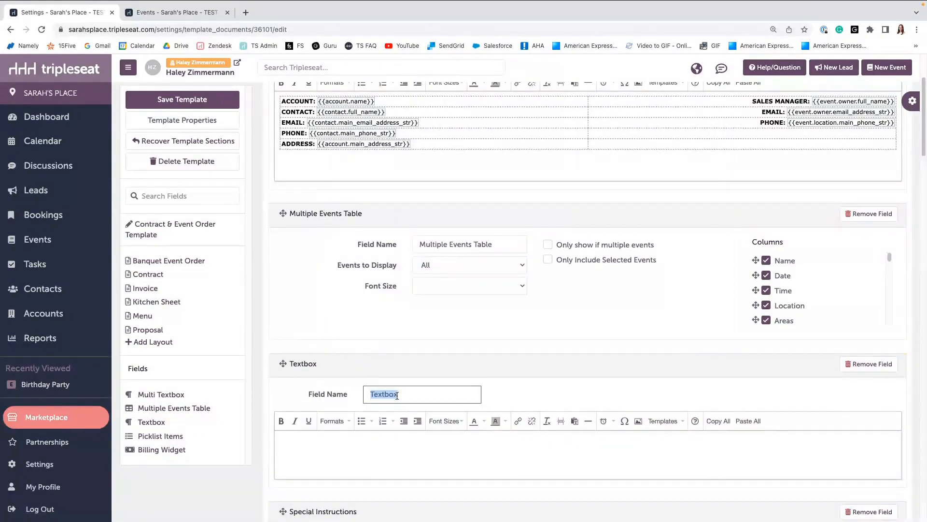
{"action": "type", "text": "Timeline"}
{"action": "scroll", "coordinate": [327, 474], "scroll_direction": "down", "scroll_amount": 4}
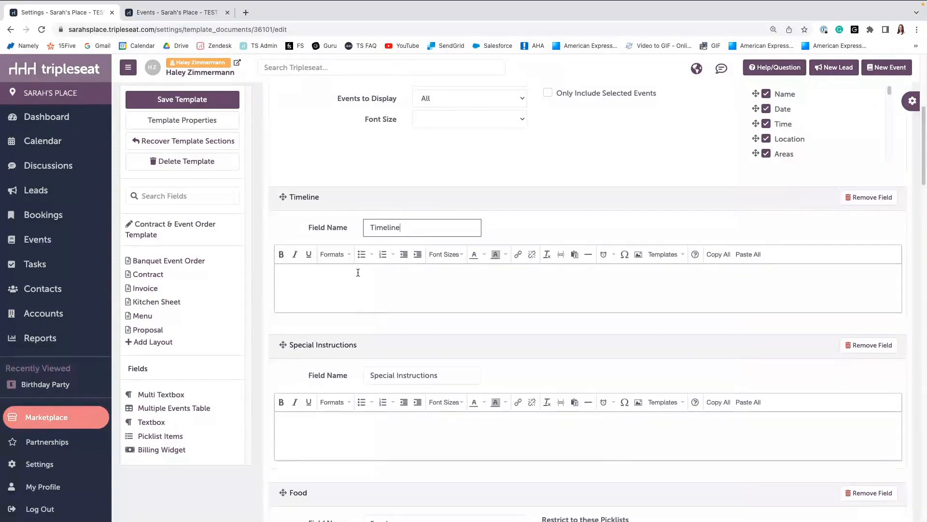
Browse the insertable Booking, Event, Location and Custom field lists in the Timeline editor's context menu.
{"action": "left_click", "coordinate": [309, 271]}
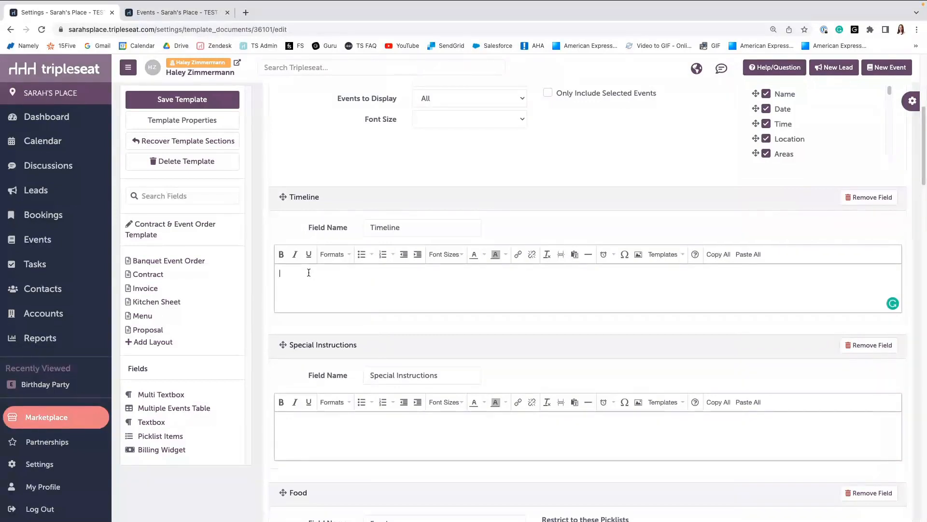
{"action": "right_click", "coordinate": [308, 272]}
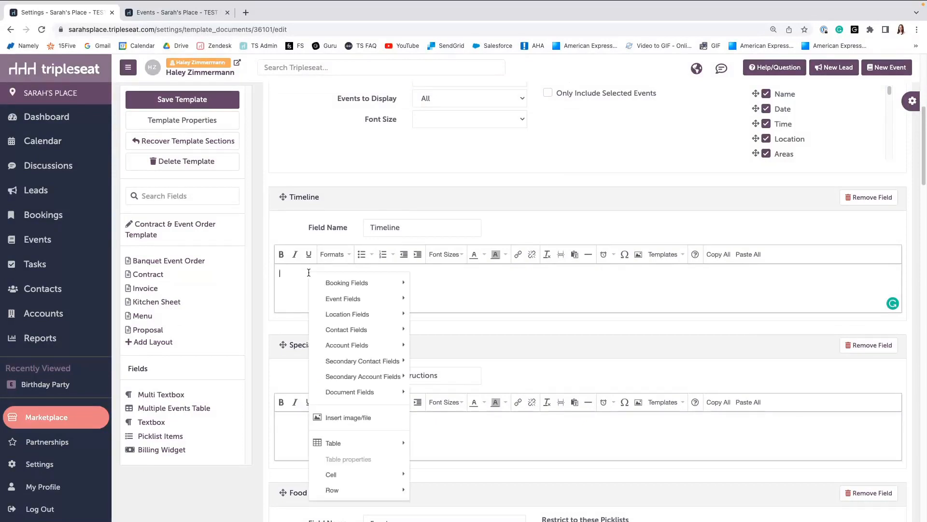
{"action": "mouse_move", "coordinate": [355, 299]}
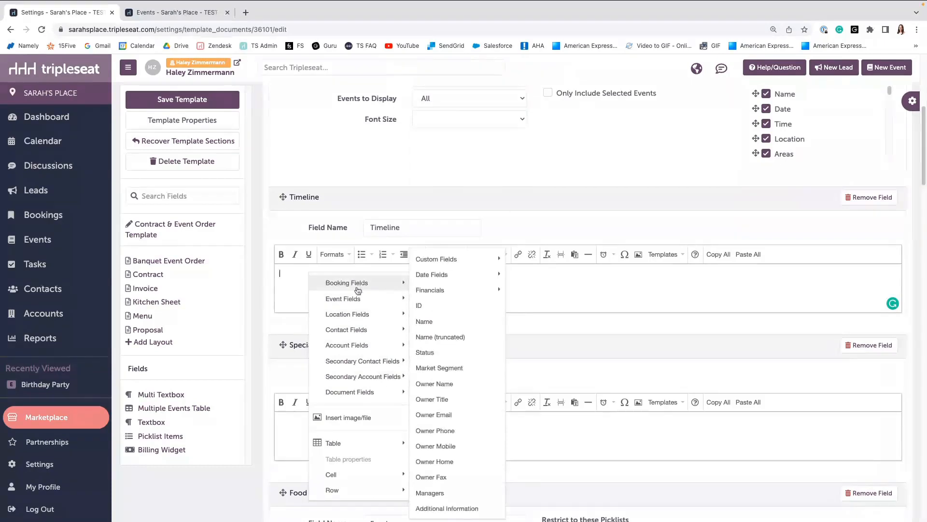
{"action": "mouse_move", "coordinate": [361, 381]}
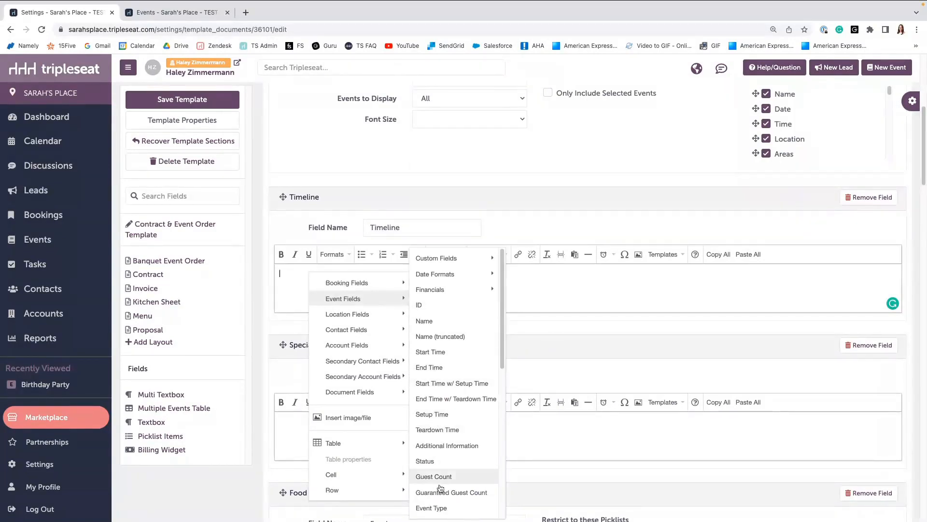
{"action": "scroll", "coordinate": [437, 490], "scroll_direction": "down", "scroll_amount": 1}
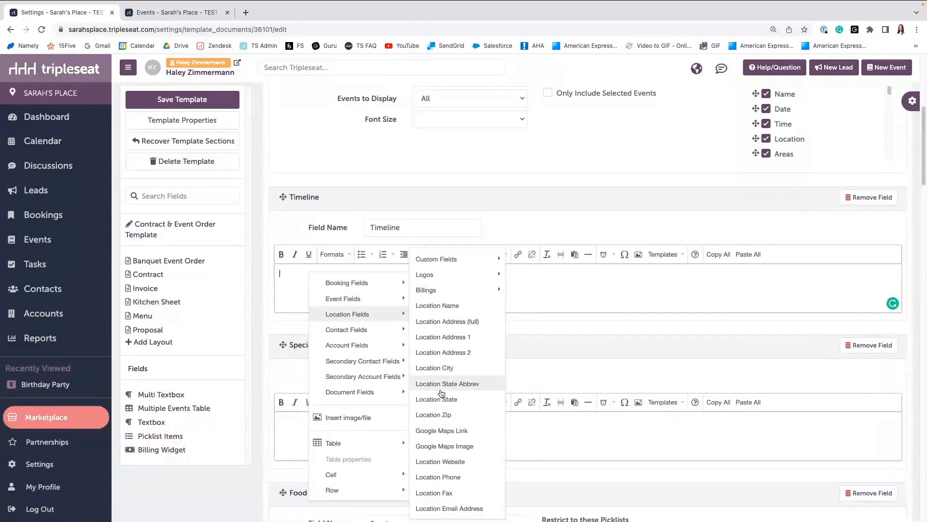
{"action": "mouse_move", "coordinate": [361, 349]}
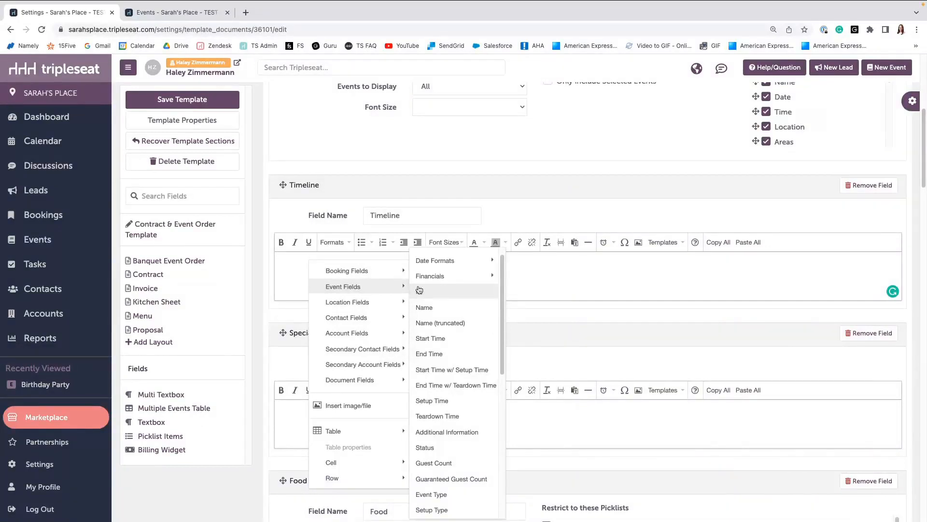
{"action": "mouse_move", "coordinate": [429, 279]}
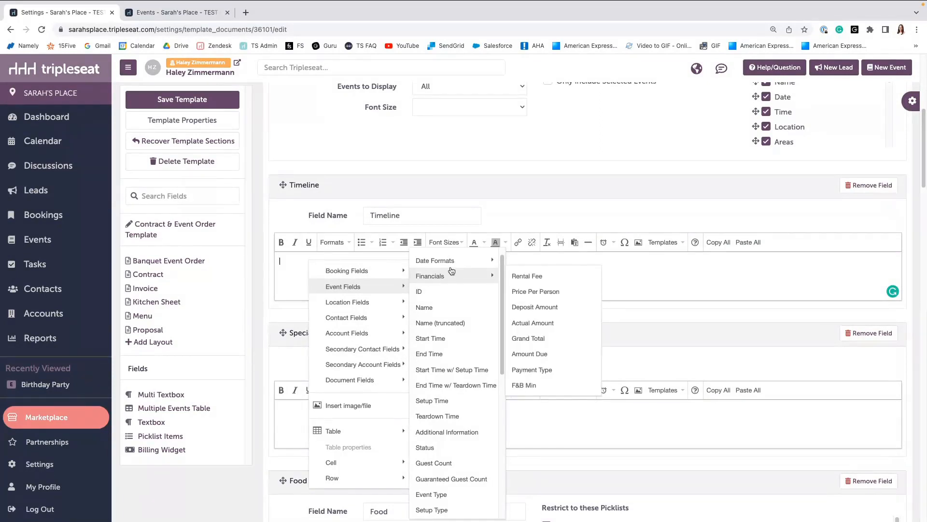
{"action": "scroll", "coordinate": [451, 265], "scroll_direction": "up", "scroll_amount": 1}
{"action": "mouse_move", "coordinate": [452, 264]}
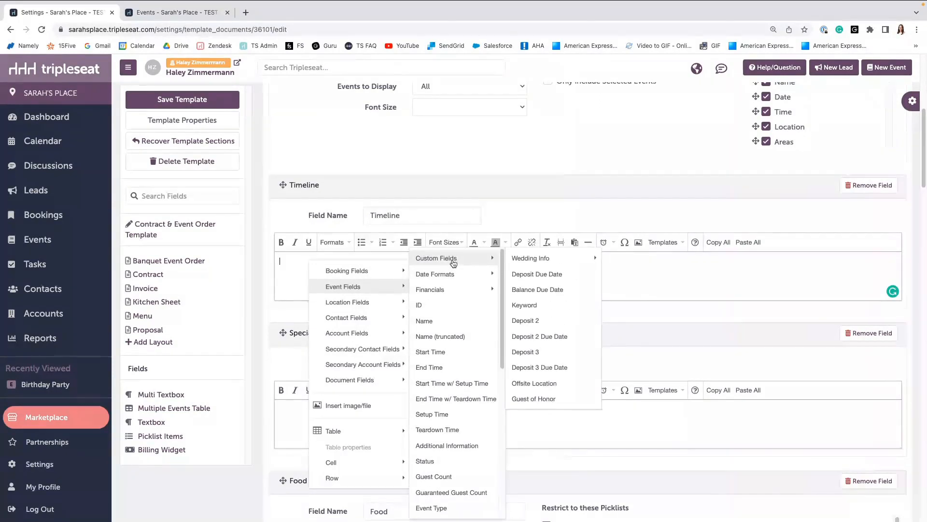
{"action": "mouse_move", "coordinate": [547, 261]}
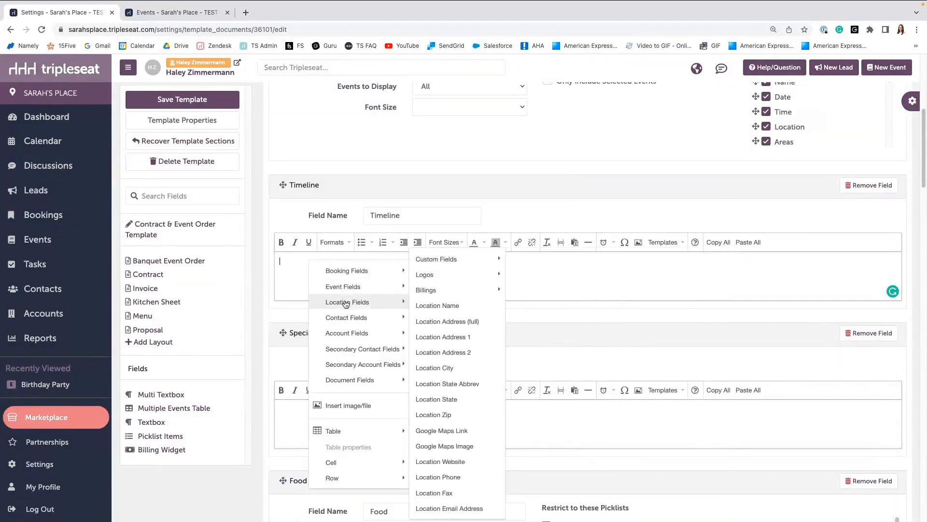
Insert a two-column, three-row table into the Timeline field with headers Time and Description.
{"action": "mouse_move", "coordinate": [344, 430]}
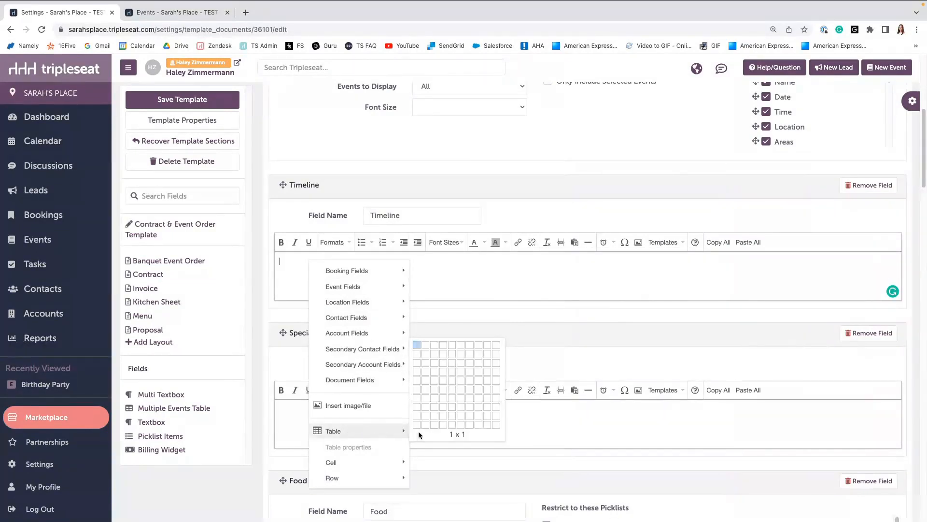
{"action": "left_click", "coordinate": [426, 364]}
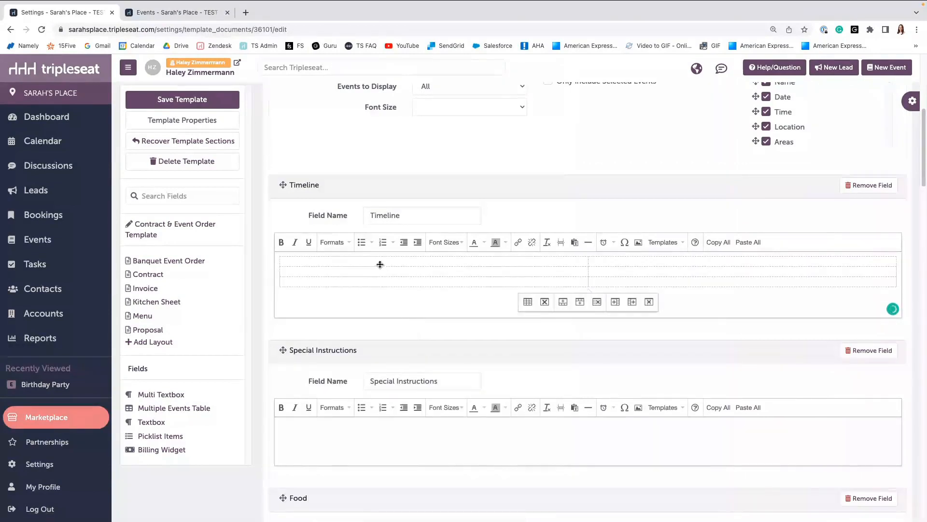
{"action": "type", "text": "Time"}
{"action": "key", "text": "Tab"}
{"action": "type", "text": "Desc"}
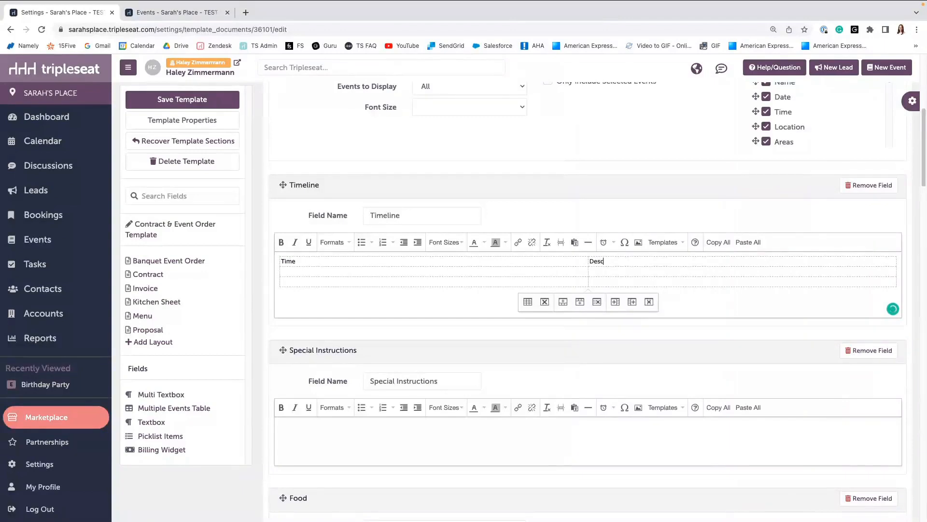
{"action": "type", "text": "ription"}
Make the table's header row bold and set its font size to 10pt.
{"action": "left_click_drag", "start_coordinate": [625, 260], "coordinate": [555, 261]}
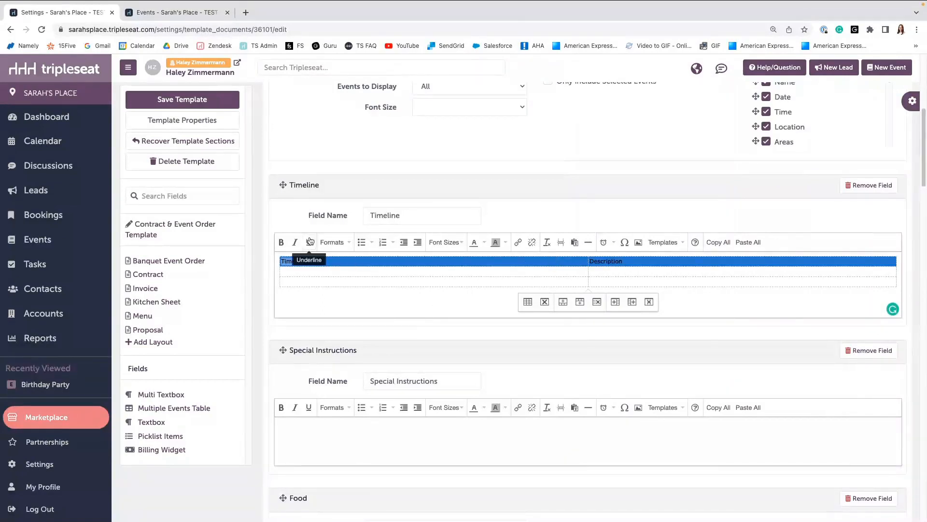
{"action": "left_click", "coordinate": [282, 242]}
{"action": "left_click", "coordinate": [454, 243]}
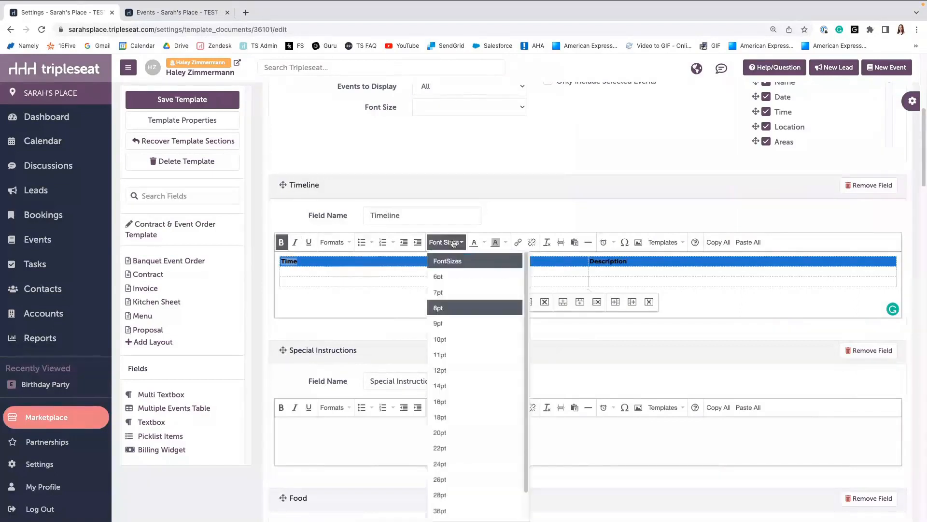
{"action": "left_click", "coordinate": [447, 338]}
{"action": "left_click", "coordinate": [458, 314]}
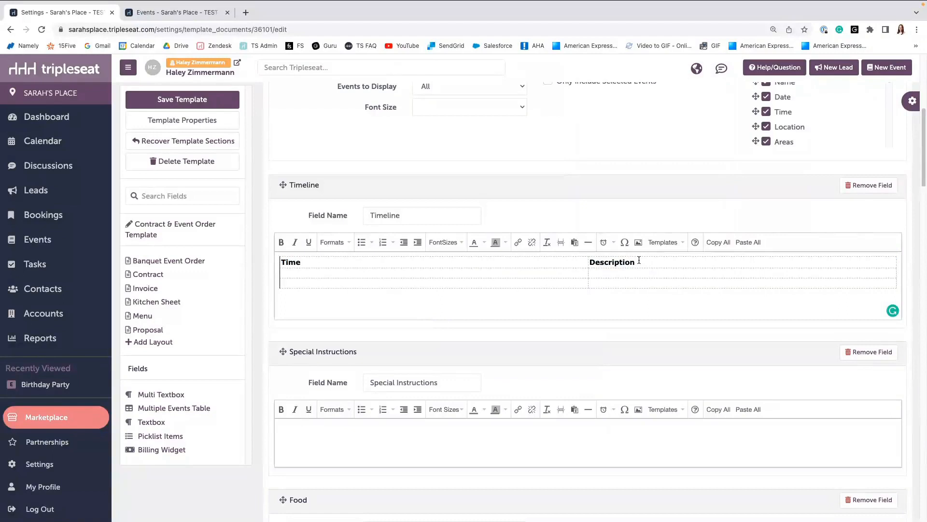
Give the Timeline table a border of 1 with a solid border style.
{"action": "left_click", "coordinate": [508, 271]}
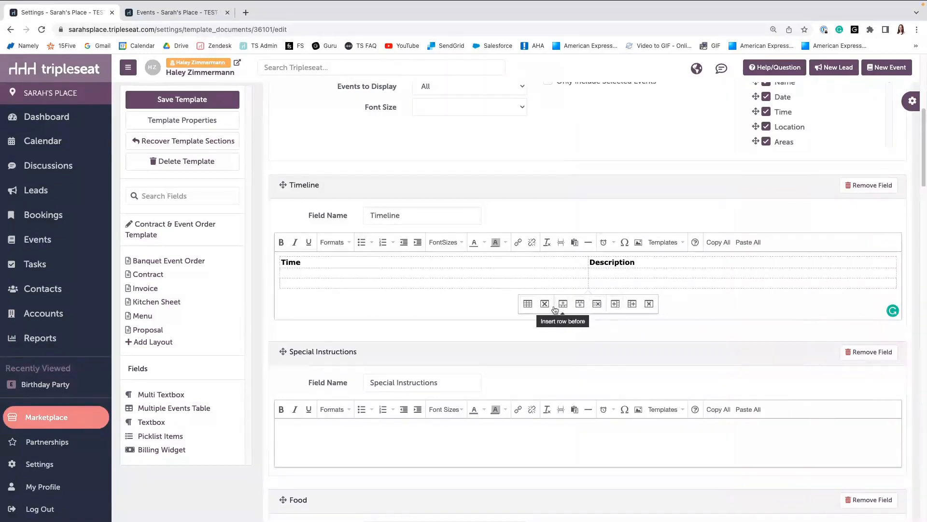
{"action": "left_click", "coordinate": [580, 262]}
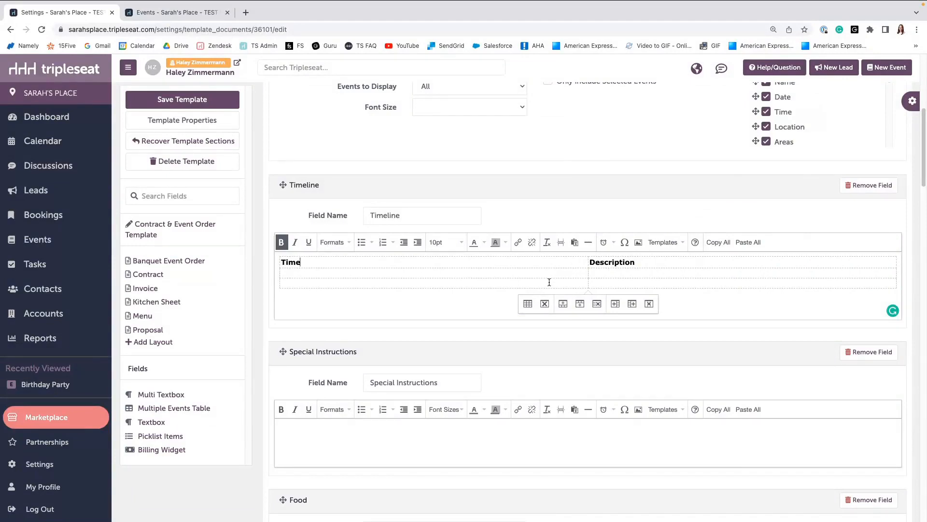
{"action": "left_click", "coordinate": [528, 304]}
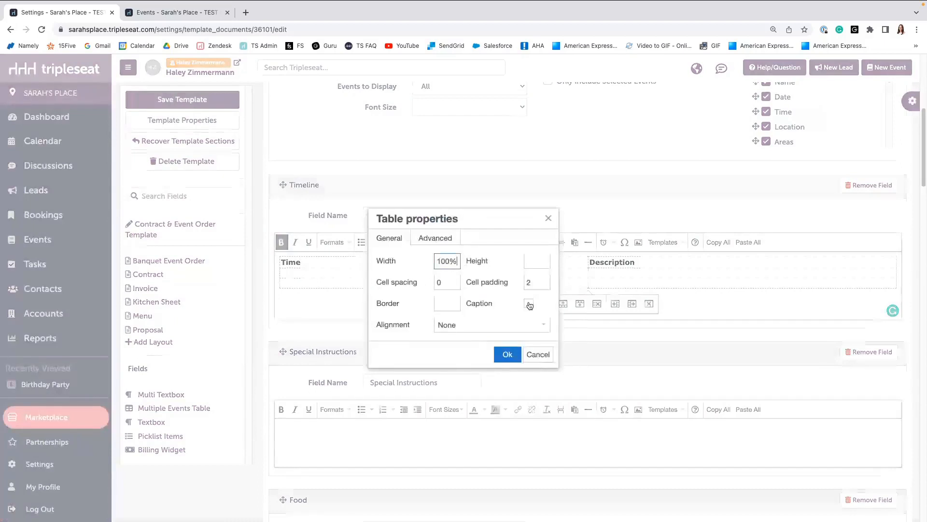
{"action": "left_click", "coordinate": [447, 303]}
{"action": "type", "text": "1"}
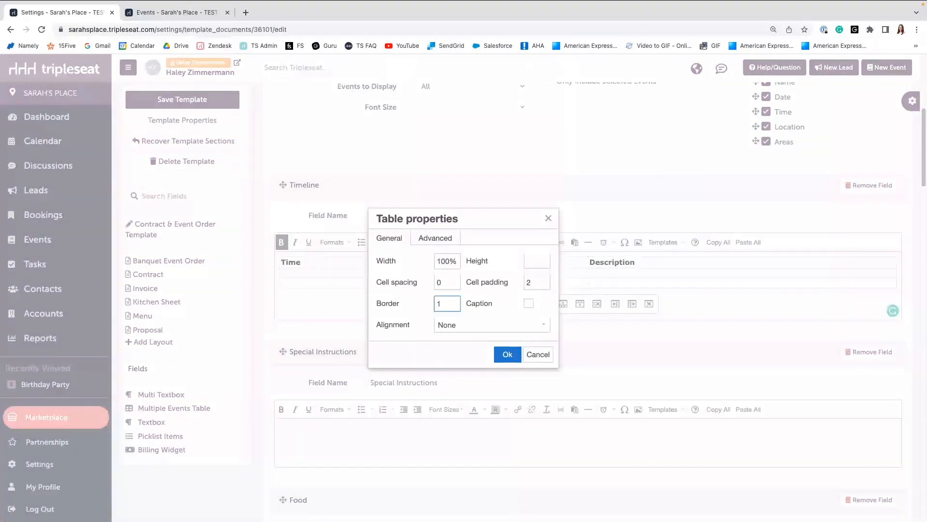
{"action": "left_click", "coordinate": [440, 241]}
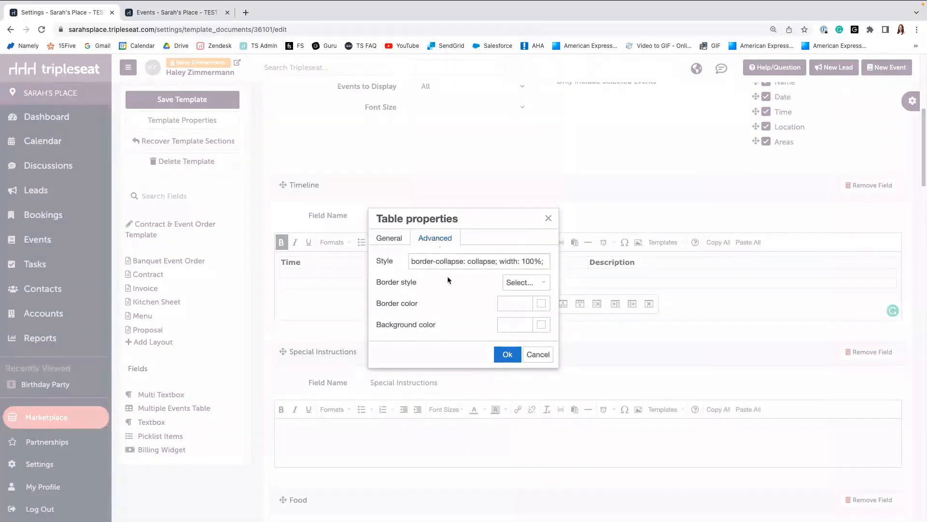
{"action": "left_click", "coordinate": [530, 286]}
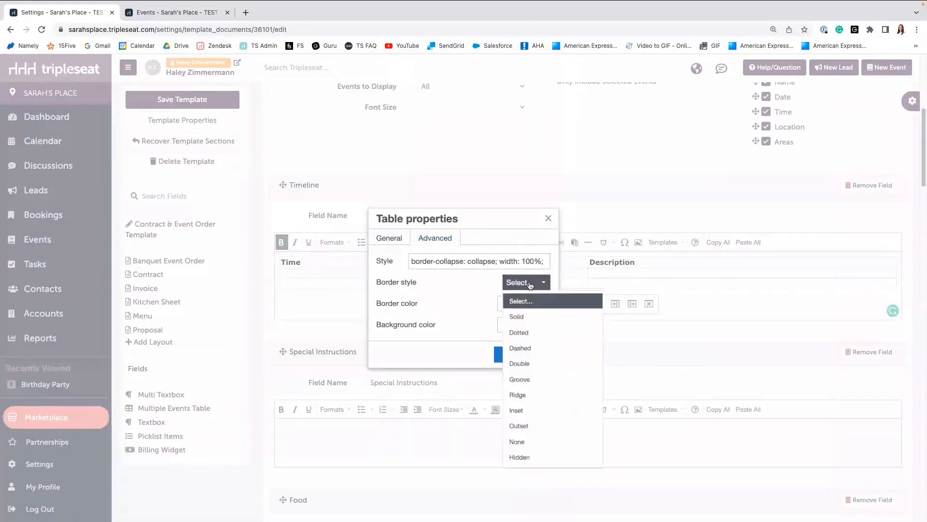
{"action": "left_click", "coordinate": [528, 317]}
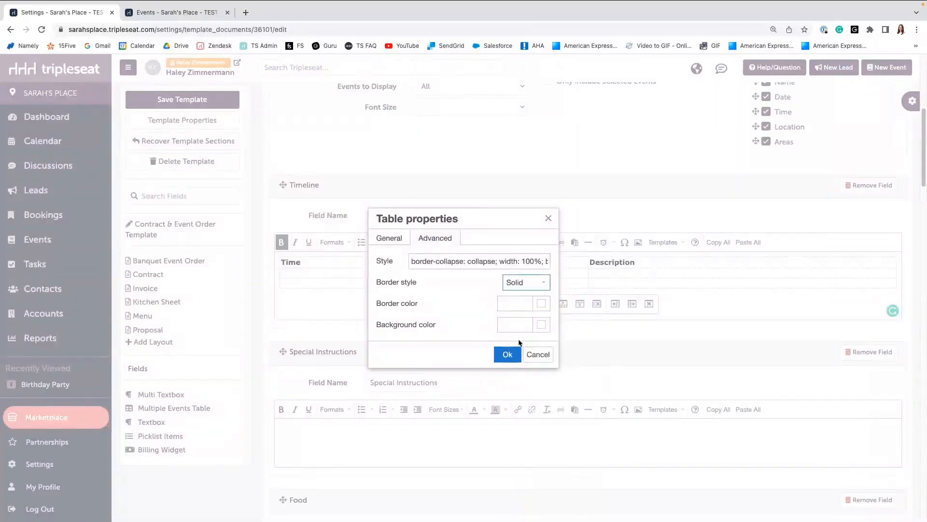
{"action": "left_click", "coordinate": [504, 355]}
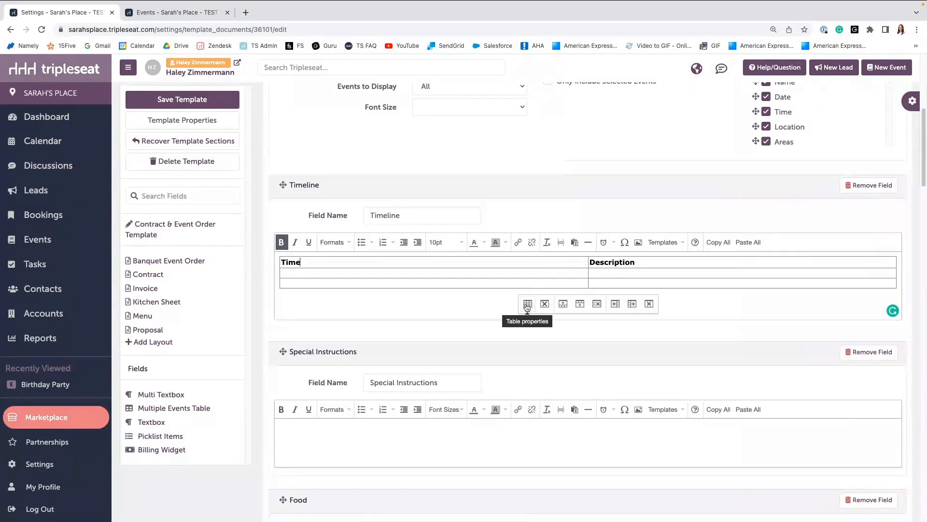
Set the table's header row background color to #dfdfdf.
{"action": "right_click", "coordinate": [549, 261]}
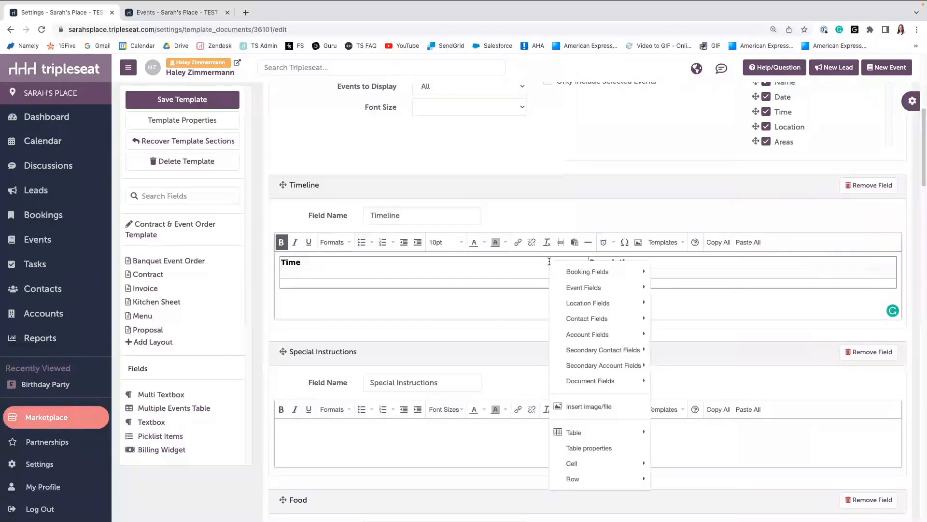
{"action": "mouse_move", "coordinate": [602, 480]}
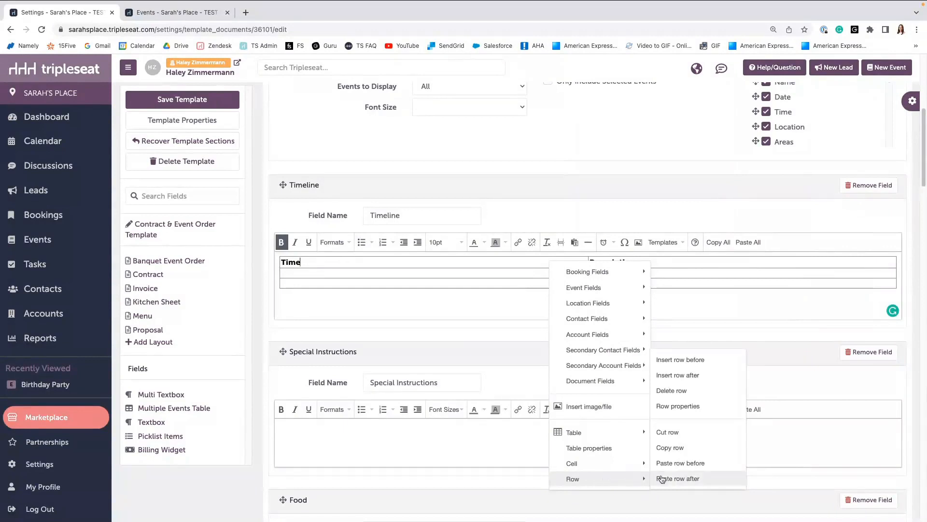
{"action": "left_click", "coordinate": [678, 407]}
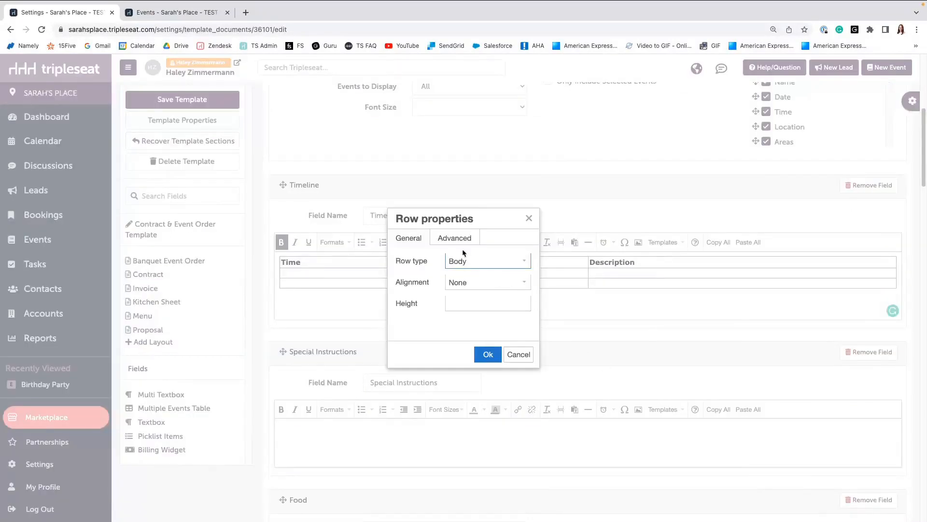
{"action": "left_click", "coordinate": [461, 242]}
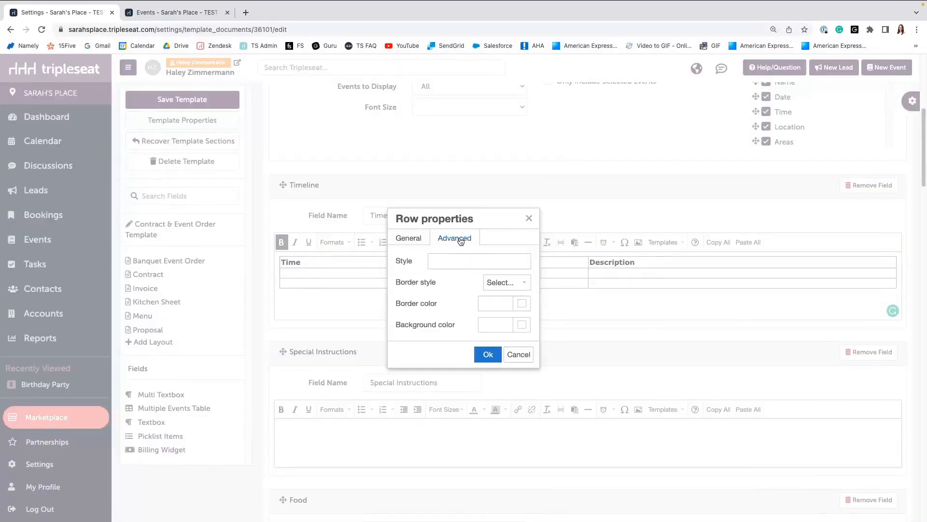
{"action": "left_click", "coordinate": [488, 322]}
{"action": "type", "text": "#dfdfdf"}
{"action": "left_click", "coordinate": [482, 353]}
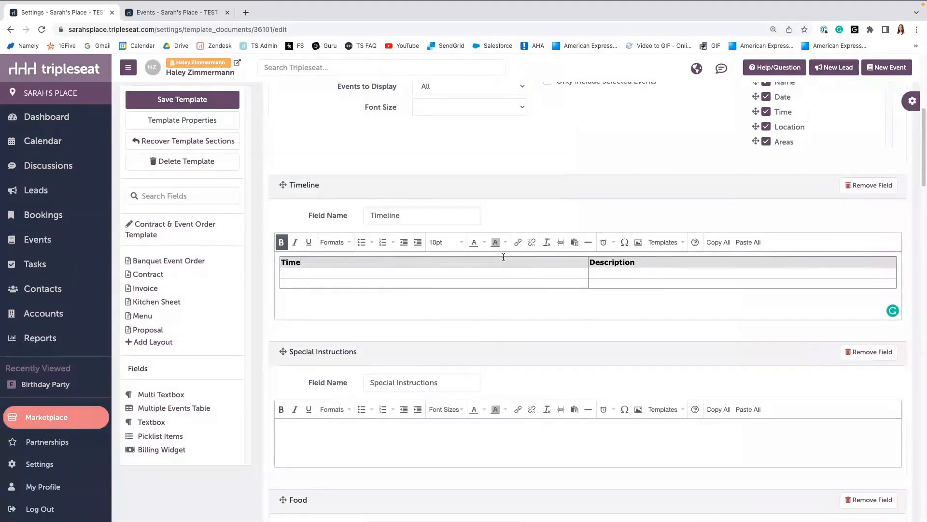
Save the template.
{"action": "scroll", "coordinate": [501, 281], "scroll_direction": "down", "scroll_amount": 1}
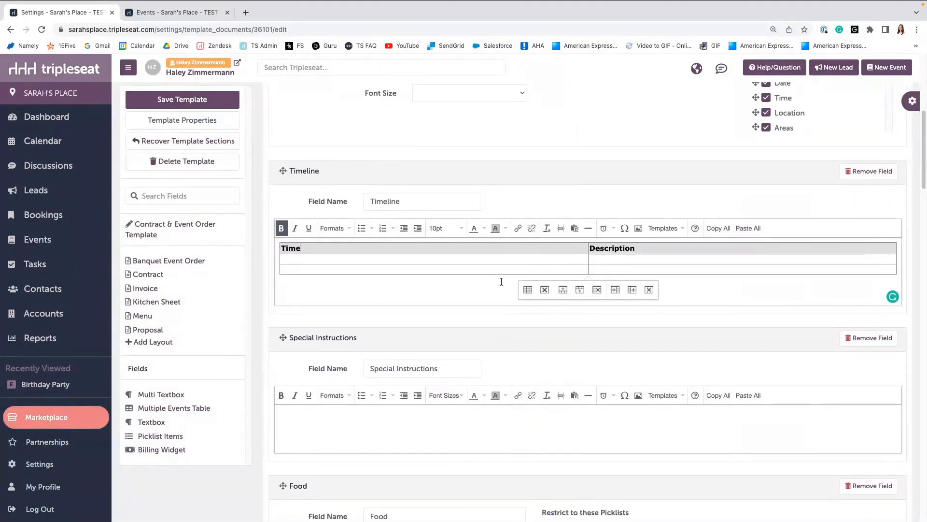
{"action": "left_click", "coordinate": [203, 100]}
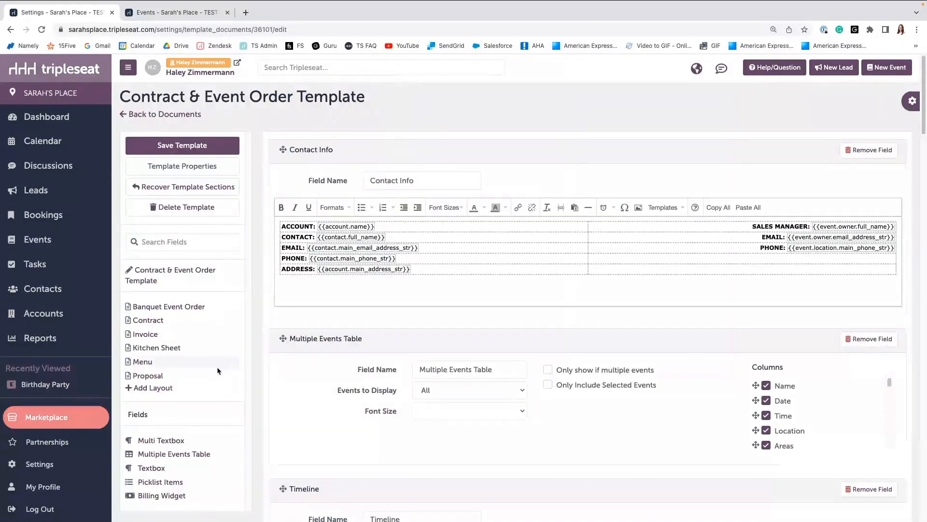
Increase the height of the Timeline table's empty body rows.
{"action": "scroll", "coordinate": [396, 399], "scroll_direction": "down", "scroll_amount": 2}
{"action": "scroll", "coordinate": [410, 401], "scroll_direction": "down", "scroll_amount": 1}
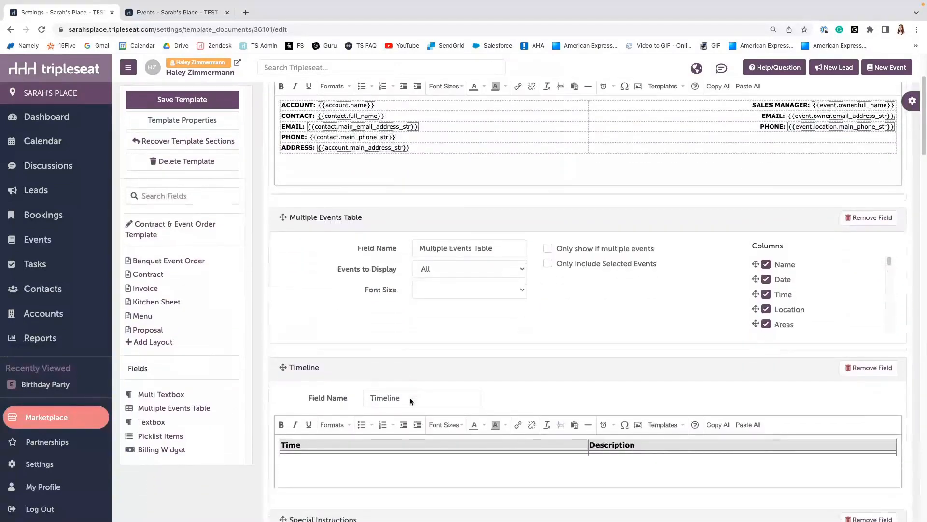
{"action": "scroll", "coordinate": [409, 399], "scroll_direction": "down", "scroll_amount": 2}
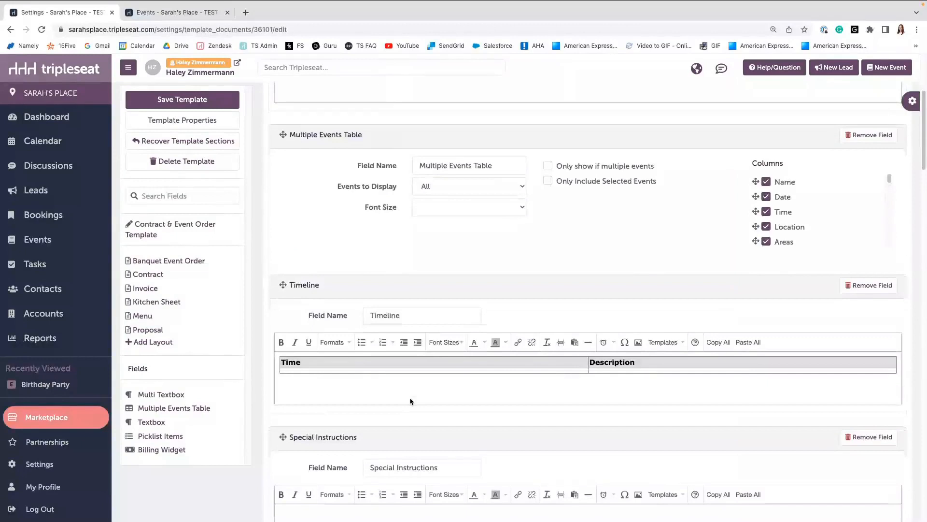
{"action": "scroll", "coordinate": [410, 400], "scroll_direction": "down", "scroll_amount": 1}
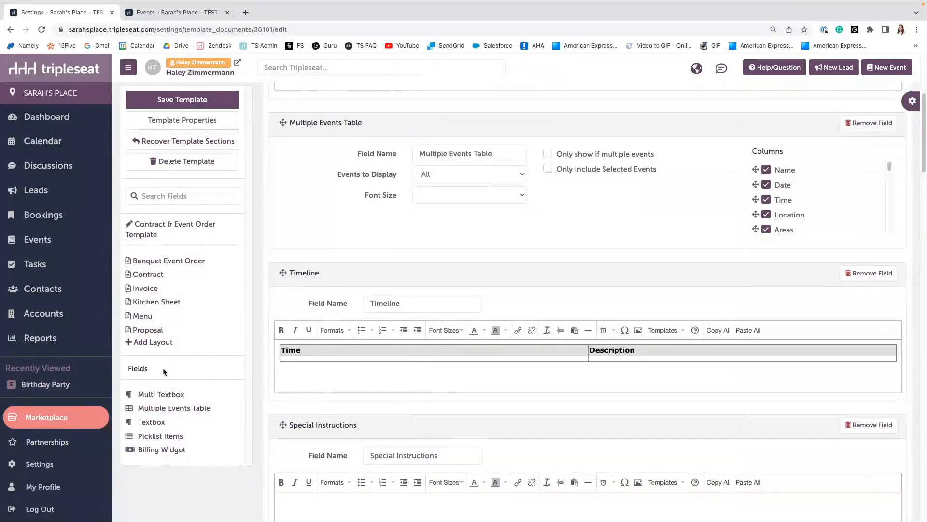
{"action": "left_click", "coordinate": [328, 367]}
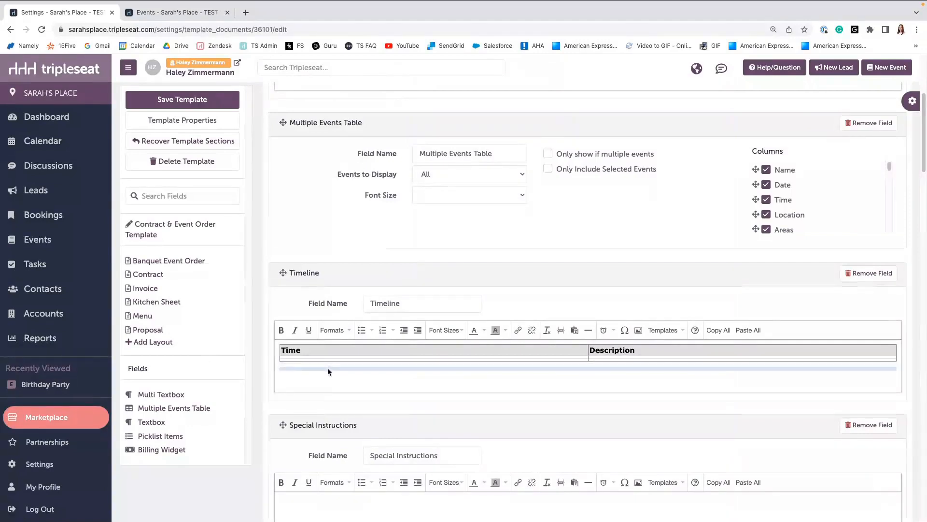
{"action": "left_click_drag", "start_coordinate": [328, 359], "coordinate": [329, 368]}
{"action": "scroll", "coordinate": [378, 351], "scroll_direction": "down", "scroll_amount": 2}
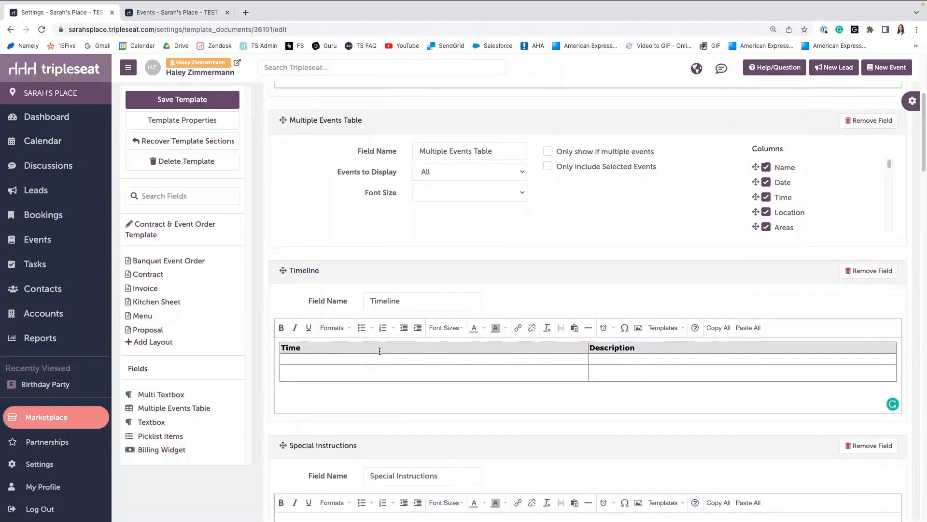
{"action": "scroll", "coordinate": [380, 351], "scroll_direction": "down", "scroll_amount": 2}
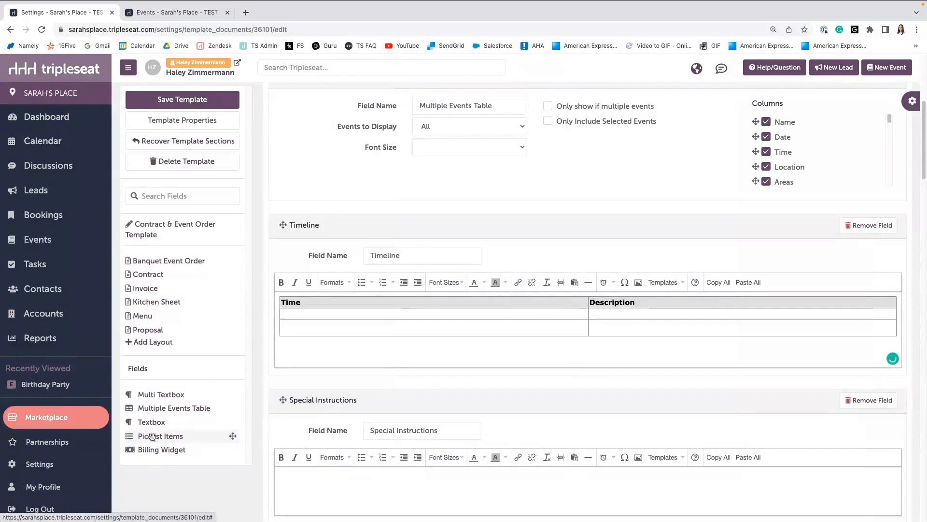
Add a Picklist Items field named Staffing and restrict it to the Staffing picklist.
{"action": "left_click_drag", "start_coordinate": [153, 437], "coordinate": [321, 447]}
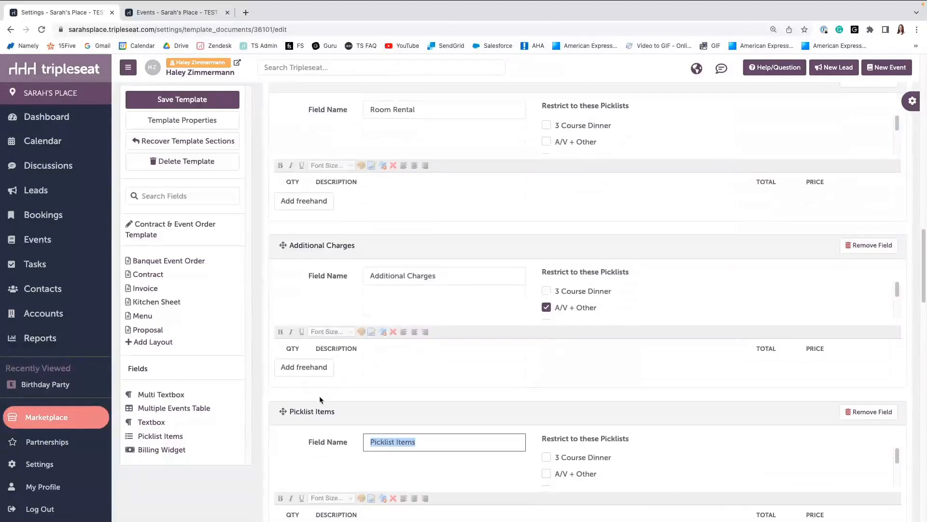
{"action": "type", "text": "Staffing"}
{"action": "scroll", "coordinate": [551, 439], "scroll_direction": "down", "scroll_amount": 2}
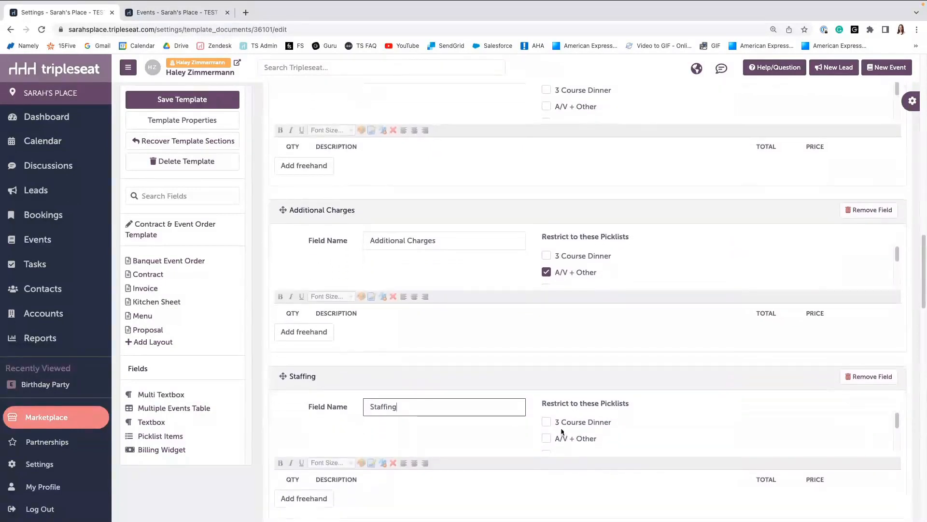
{"action": "scroll", "coordinate": [560, 427], "scroll_direction": "down", "scroll_amount": 2}
{"action": "scroll", "coordinate": [561, 427], "scroll_direction": "down", "scroll_amount": 2}
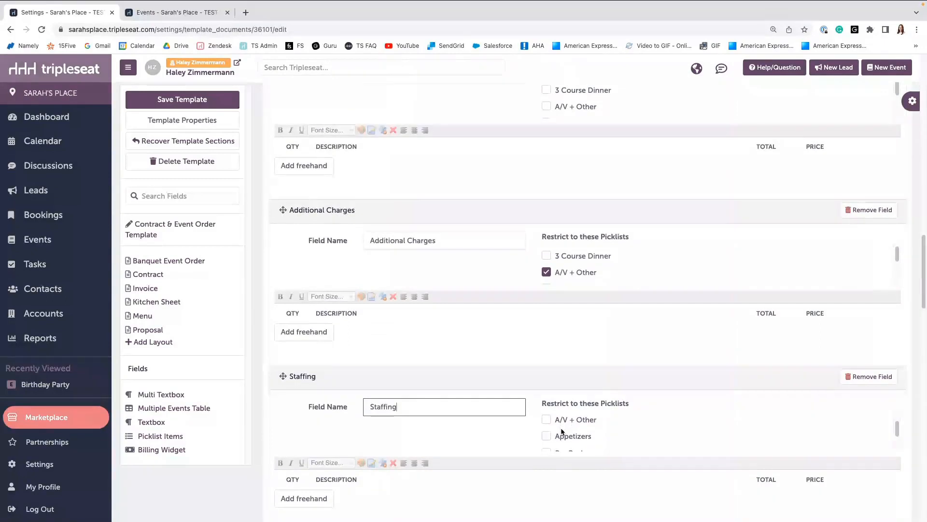
{"action": "scroll", "coordinate": [561, 431], "scroll_direction": "down", "scroll_amount": 1}
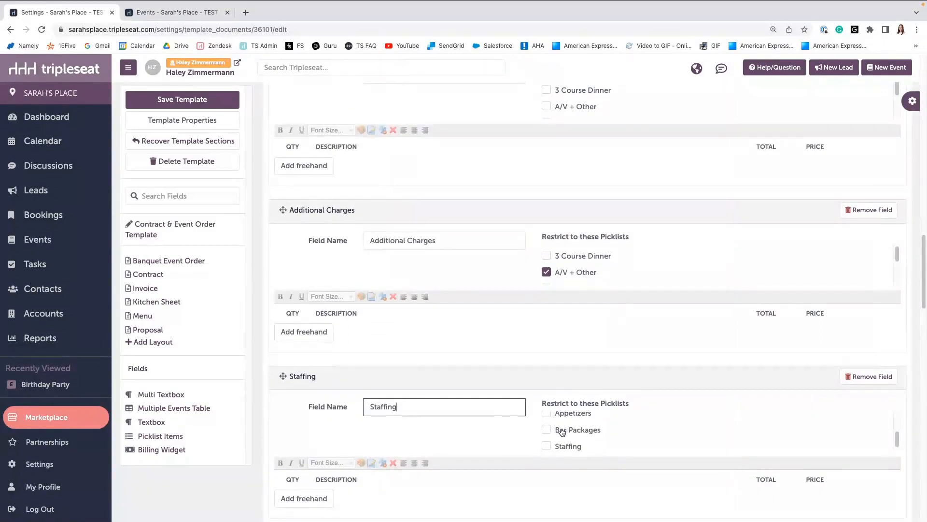
{"action": "left_click", "coordinate": [547, 440]}
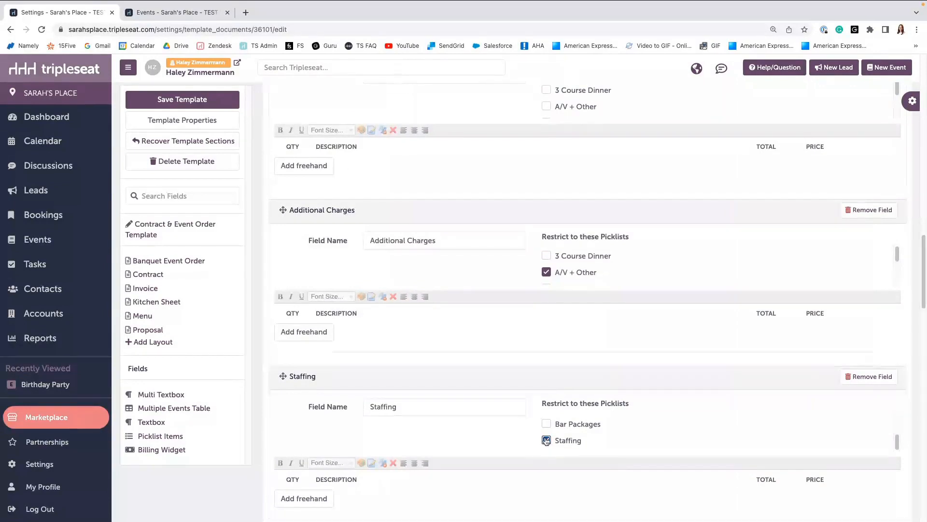
Add a freehand item described as Complimentary Valet to the bottom of the Staffing field.
{"action": "scroll", "coordinate": [633, 390], "scroll_direction": "down", "scroll_amount": 3}
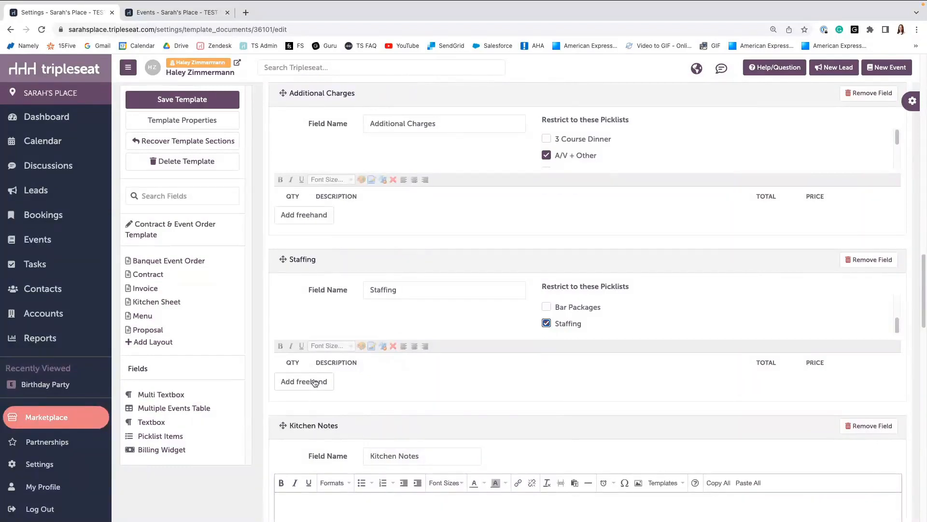
{"action": "scroll", "coordinate": [315, 383], "scroll_direction": "up", "scroll_amount": 1}
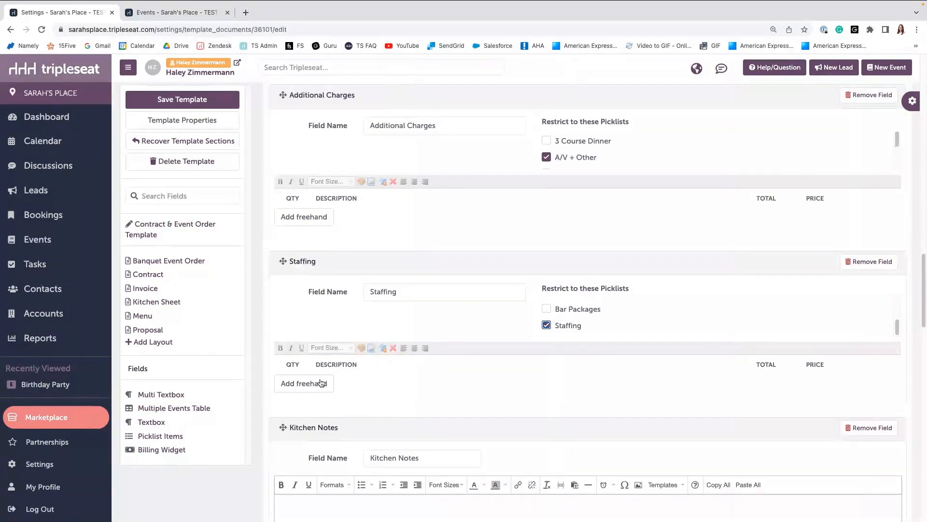
{"action": "left_click", "coordinate": [322, 383]}
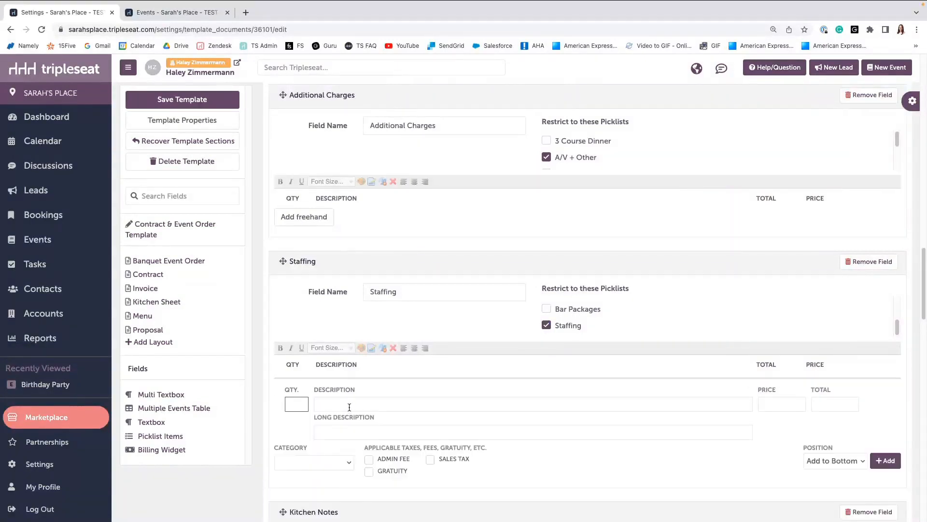
{"action": "left_click", "coordinate": [321, 405]}
{"action": "type", "text": "Co"}
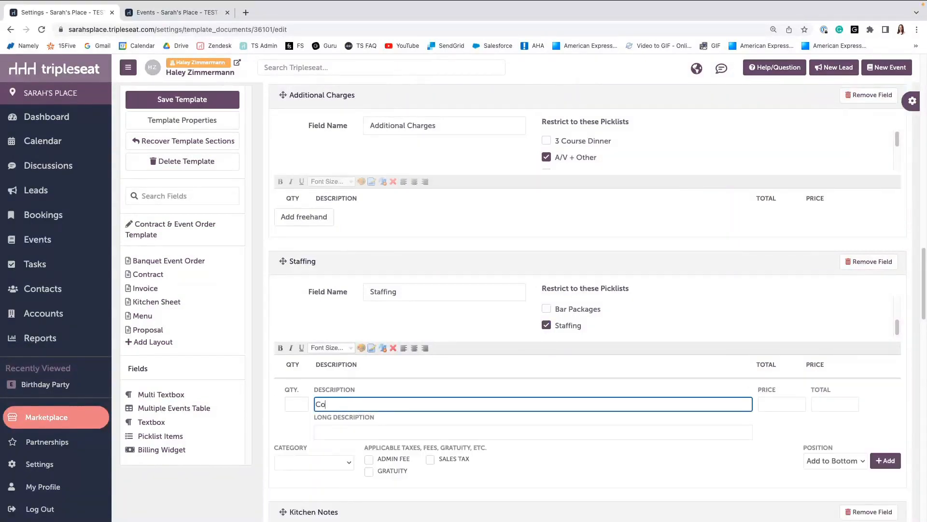
{"action": "type", "text": "mplimentary Va"}
{"action": "type", "text": "ley"}
{"action": "key", "text": "BackSpace"}
{"action": "type", "text": "t"}
{"action": "scroll", "coordinate": [299, 444], "scroll_direction": "down", "scroll_amount": 1}
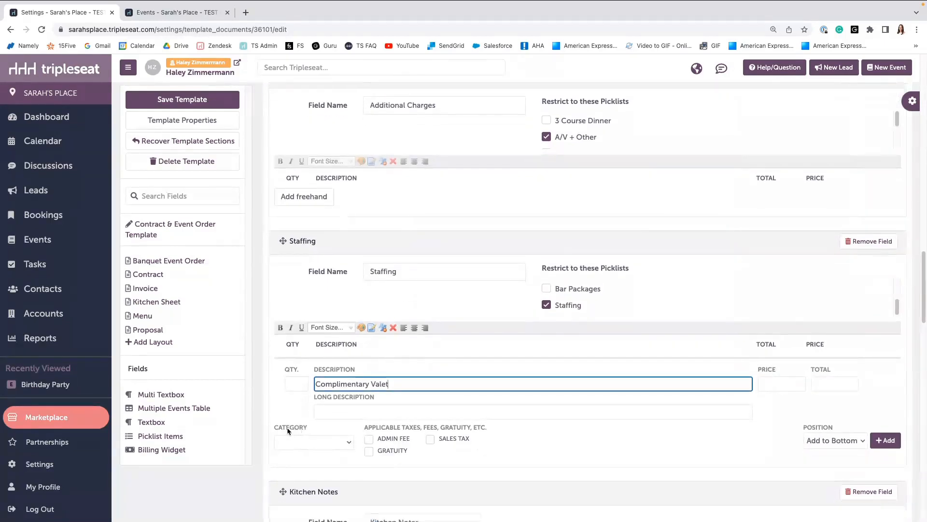
{"action": "scroll", "coordinate": [290, 425], "scroll_direction": "down", "scroll_amount": 1}
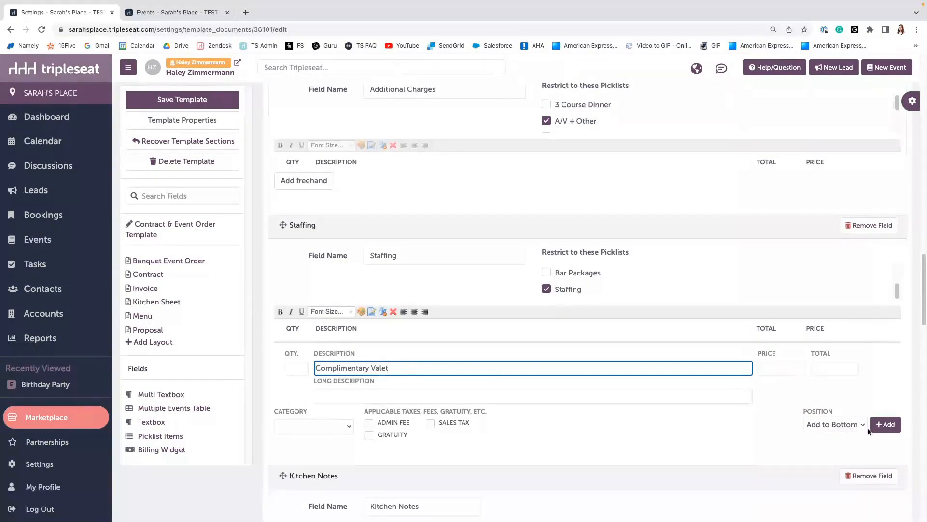
{"action": "left_click", "coordinate": [885, 424]}
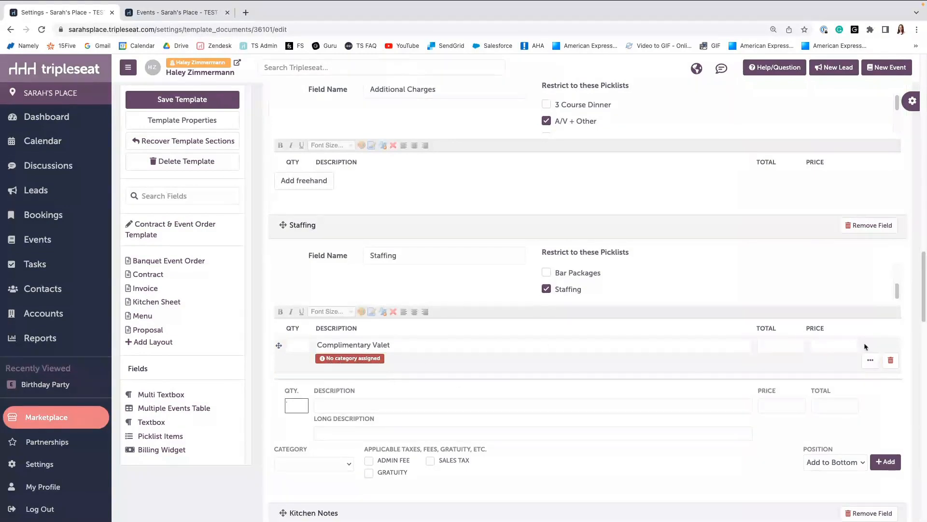
Assign the Complimentary Valet item in the Staffing field to the Labor category.
{"action": "left_click", "coordinate": [870, 362]}
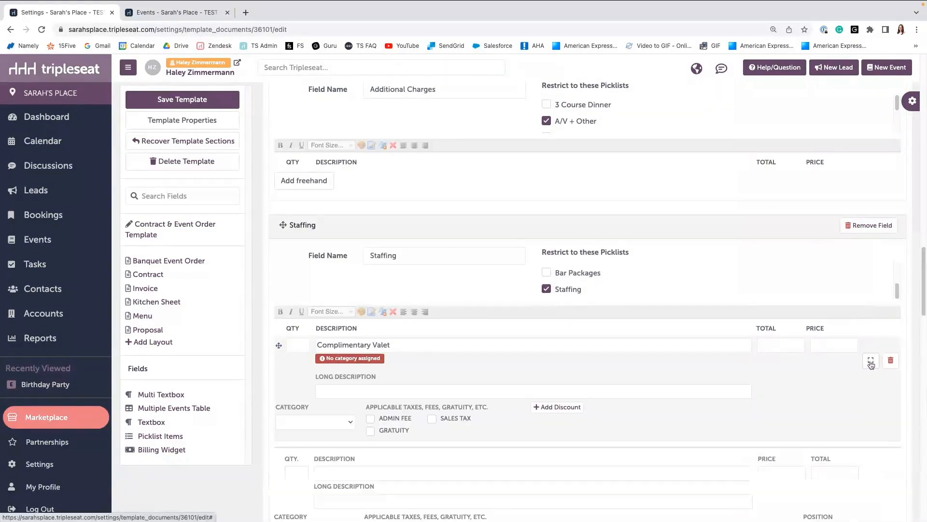
{"action": "left_click", "coordinate": [343, 423]}
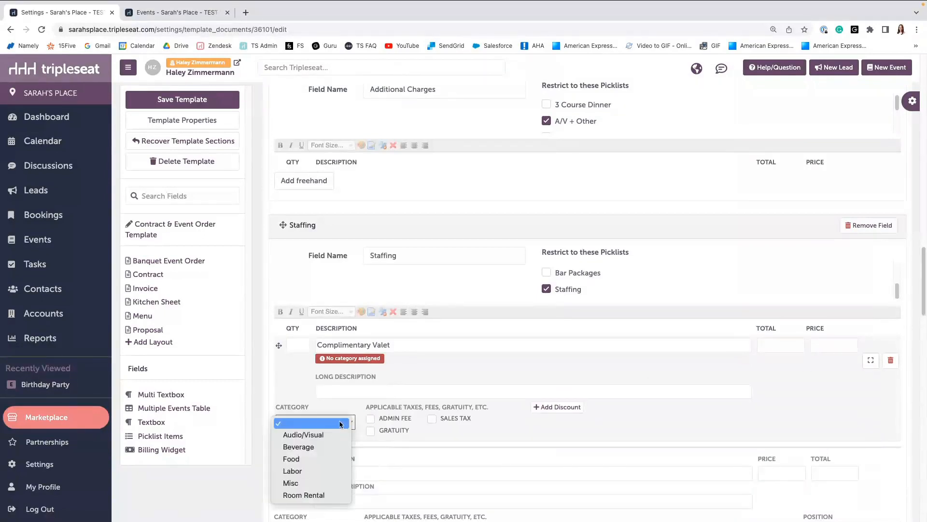
{"action": "left_click", "coordinate": [320, 470]}
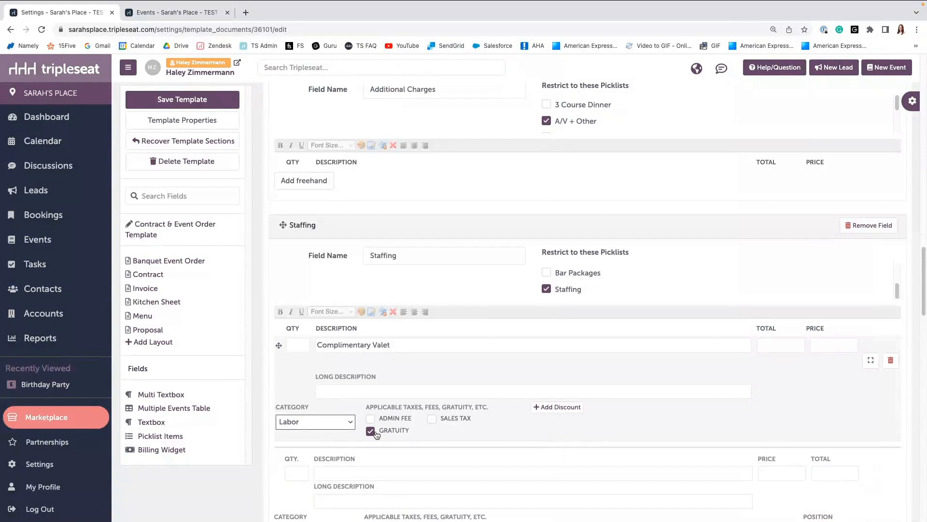
{"action": "left_click", "coordinate": [872, 365]}
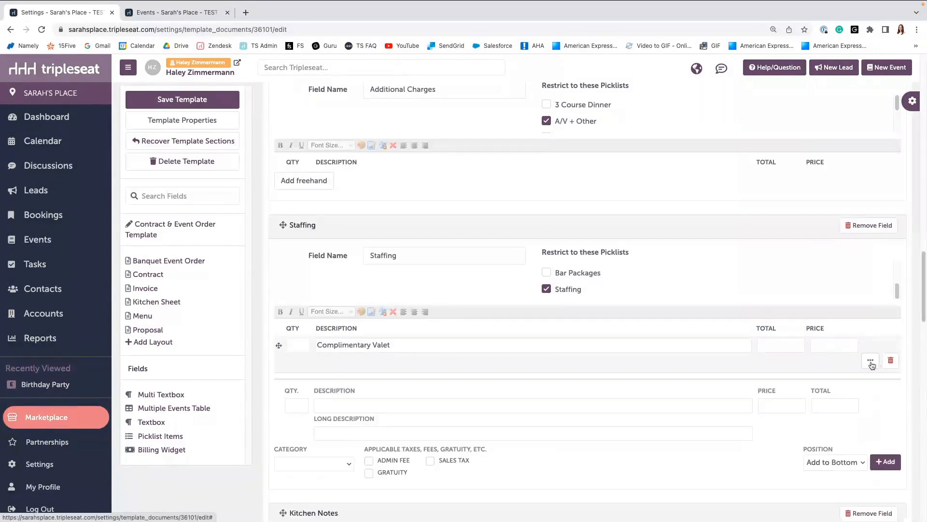
Save the template.
{"action": "scroll", "coordinate": [335, 348], "scroll_direction": "up", "scroll_amount": 3}
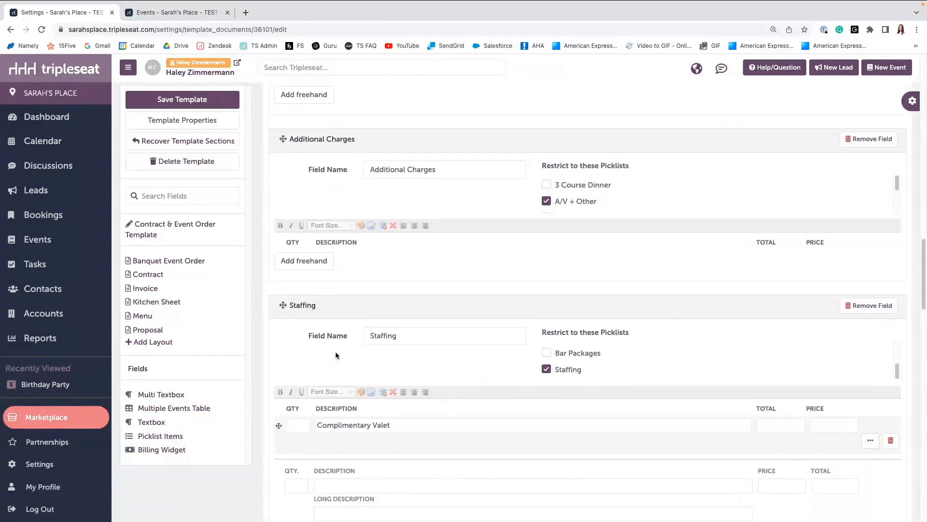
{"action": "left_click", "coordinate": [207, 101]}
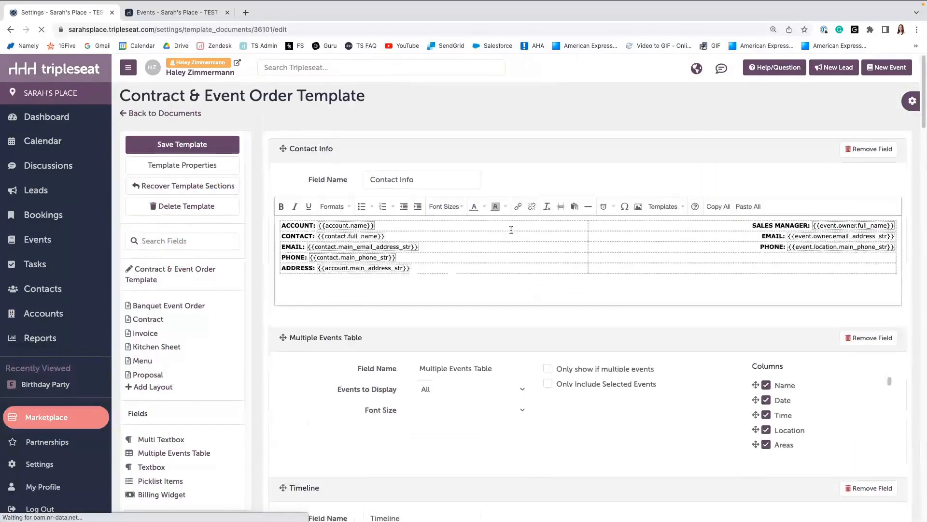
Review the template's fields down through the Terms & Conditions section and its Templates menu.
{"action": "scroll", "coordinate": [506, 228], "scroll_direction": "down", "scroll_amount": 3}
{"action": "scroll", "coordinate": [511, 235], "scroll_direction": "down", "scroll_amount": 10}
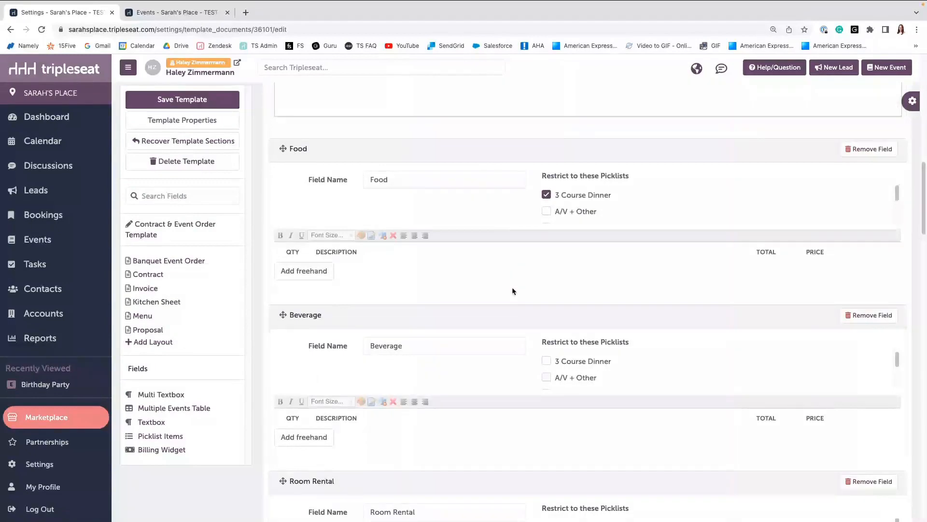
{"action": "scroll", "coordinate": [512, 294], "scroll_direction": "down", "scroll_amount": 1}
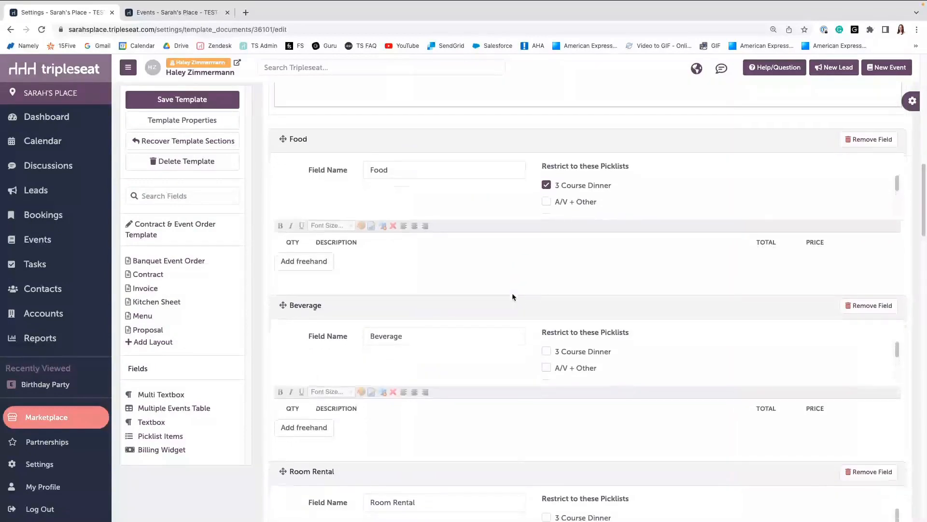
{"action": "scroll", "coordinate": [512, 294], "scroll_direction": "down", "scroll_amount": 5}
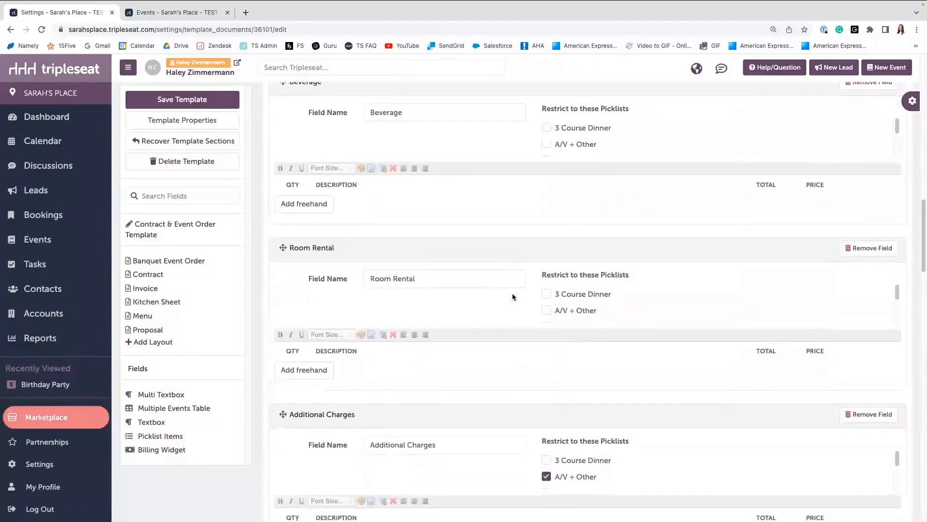
{"action": "scroll", "coordinate": [513, 297], "scroll_direction": "down", "scroll_amount": 5}
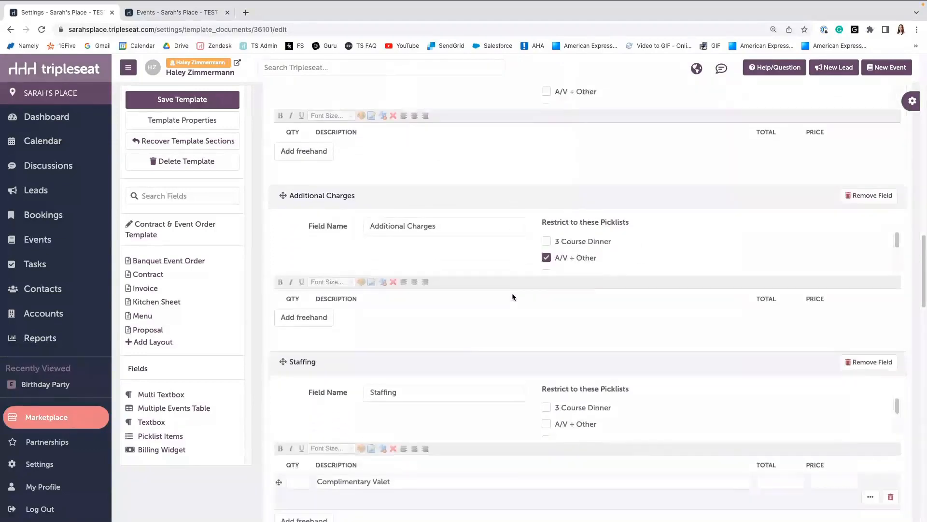
{"action": "scroll", "coordinate": [513, 296], "scroll_direction": "down", "scroll_amount": 12}
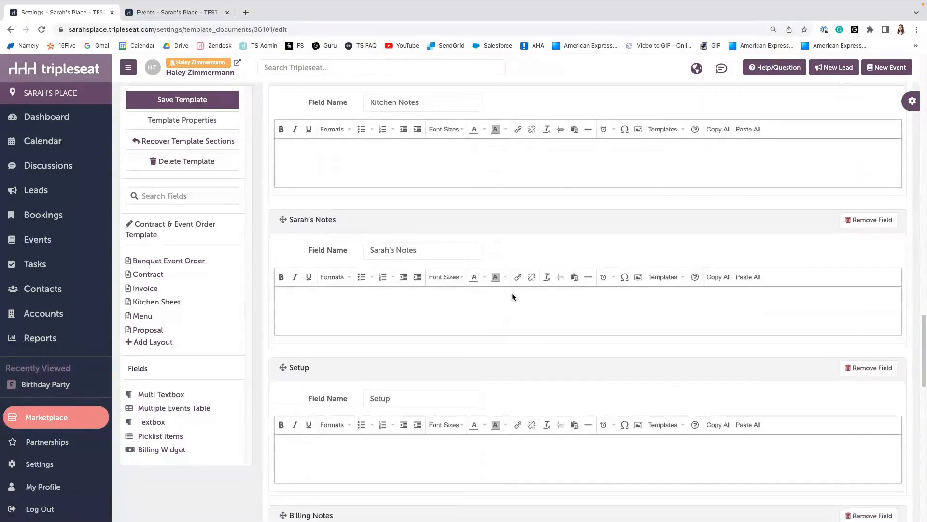
{"action": "scroll", "coordinate": [513, 297], "scroll_direction": "down", "scroll_amount": 12}
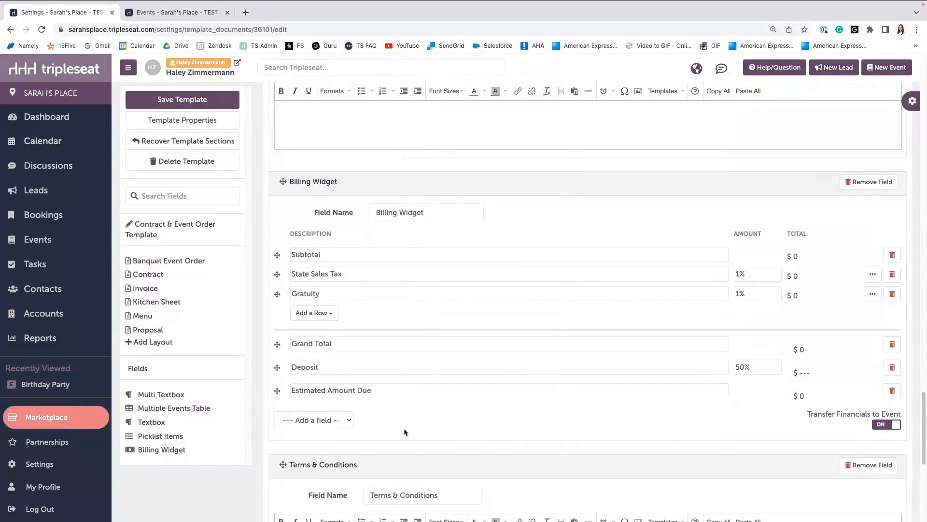
{"action": "scroll", "coordinate": [403, 428], "scroll_direction": "down", "scroll_amount": 2}
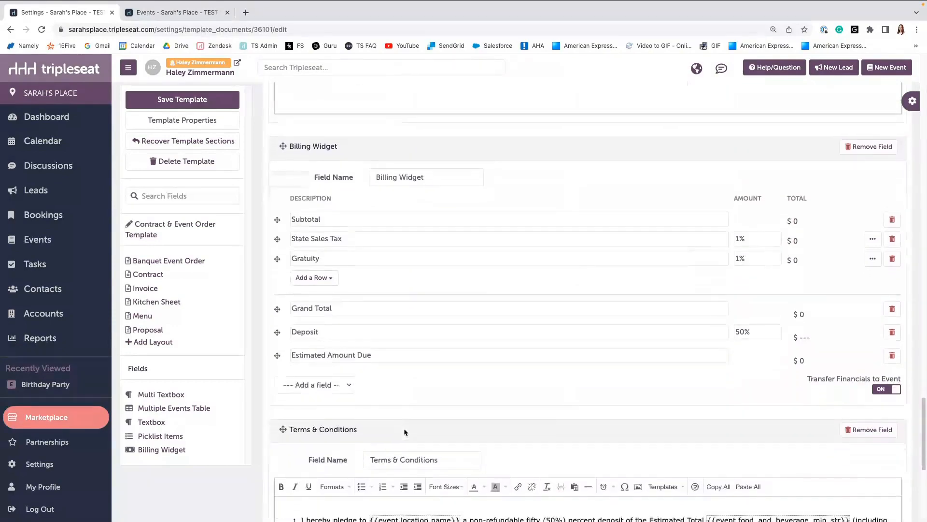
{"action": "scroll", "coordinate": [405, 432], "scroll_direction": "down", "scroll_amount": 1}
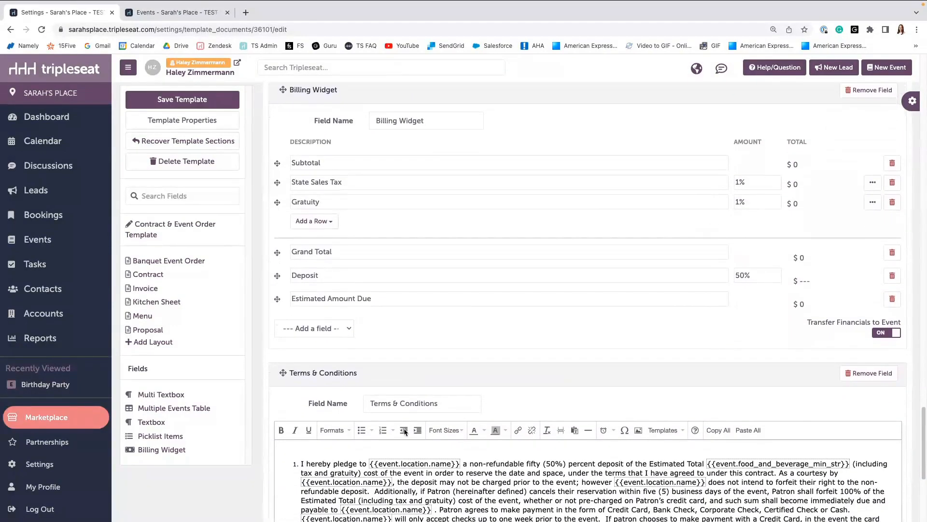
{"action": "scroll", "coordinate": [405, 431], "scroll_direction": "down", "scroll_amount": 2}
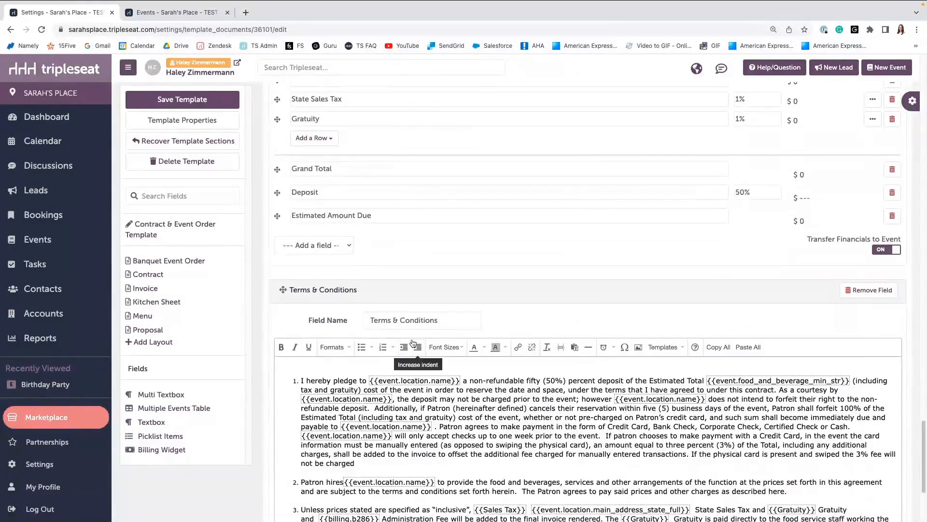
{"action": "scroll", "coordinate": [413, 342], "scroll_direction": "down", "scroll_amount": 1}
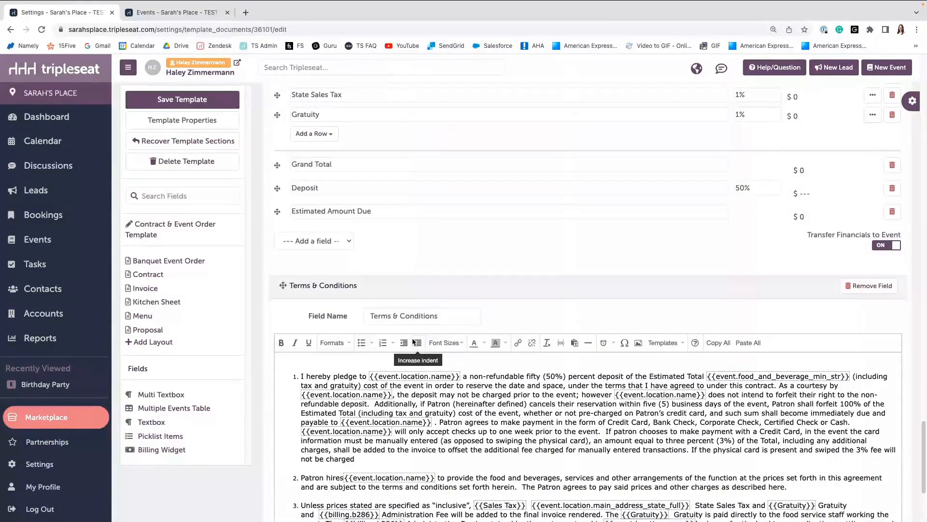
{"action": "scroll", "coordinate": [414, 342], "scroll_direction": "down", "scroll_amount": 1}
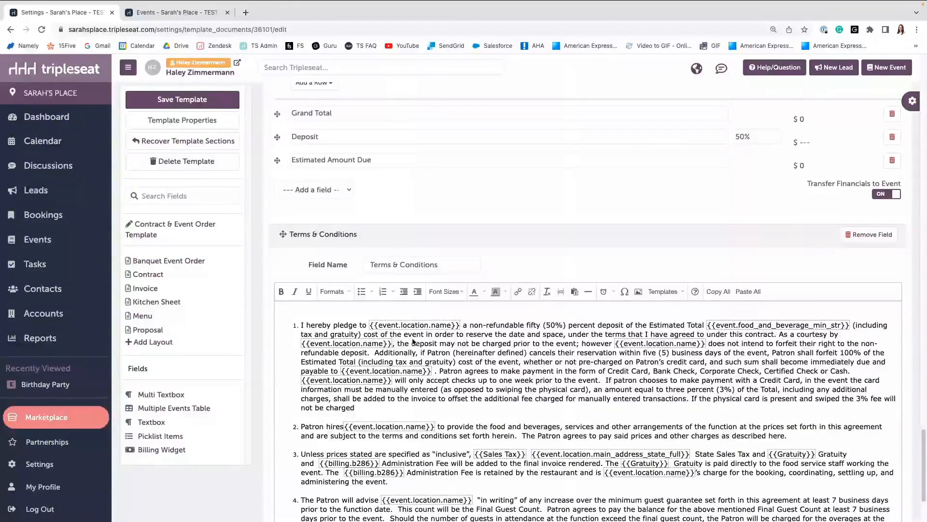
{"action": "scroll", "coordinate": [414, 342], "scroll_direction": "down", "scroll_amount": 1}
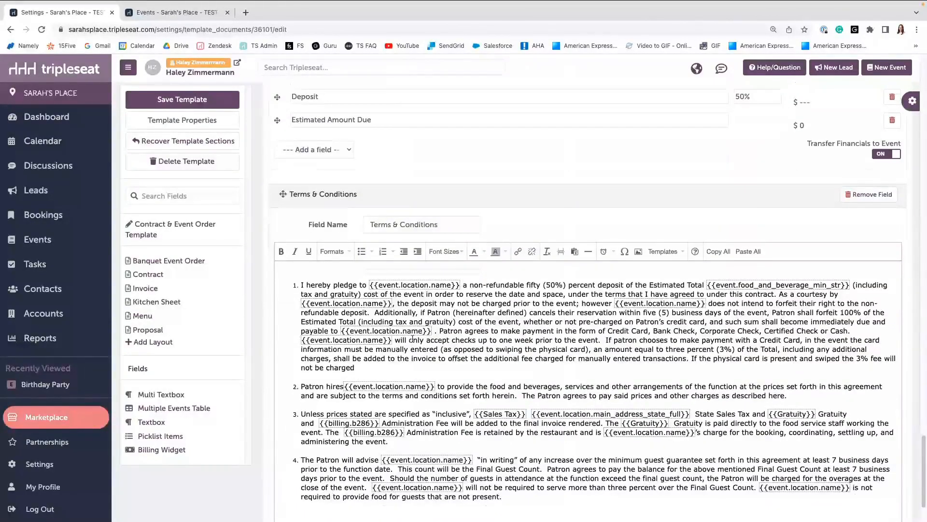
{"action": "scroll", "coordinate": [412, 339], "scroll_direction": "down", "scroll_amount": 1}
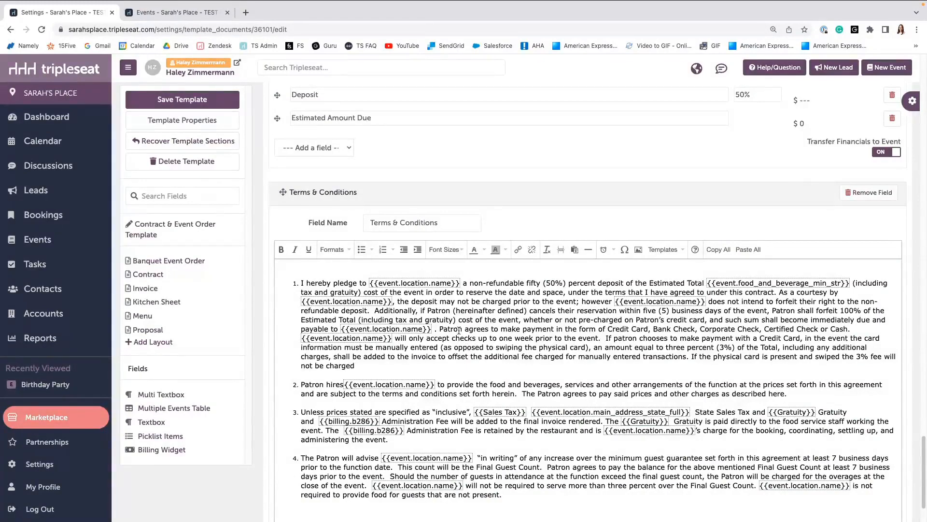
{"action": "scroll", "coordinate": [527, 328], "scroll_direction": "down", "scroll_amount": 1}
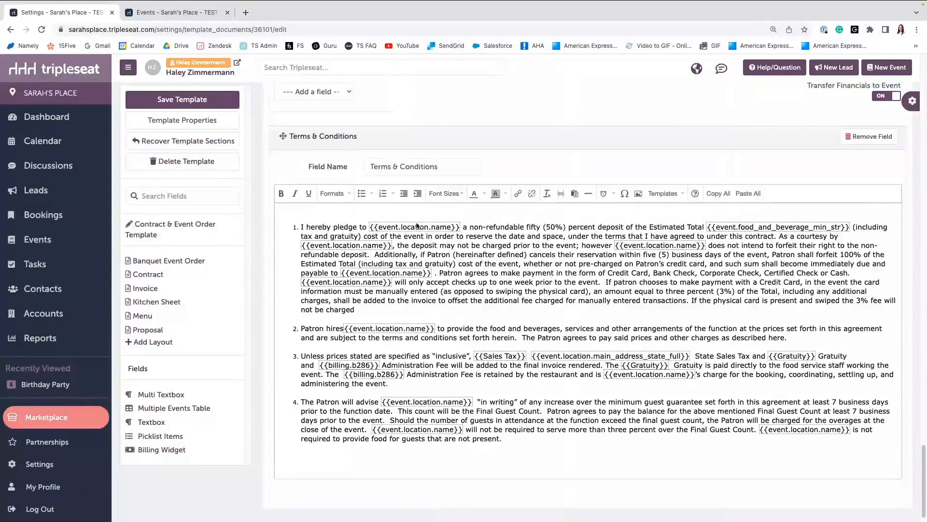
{"action": "left_click", "coordinate": [675, 195]}
{"action": "mouse_move", "coordinate": [690, 212]}
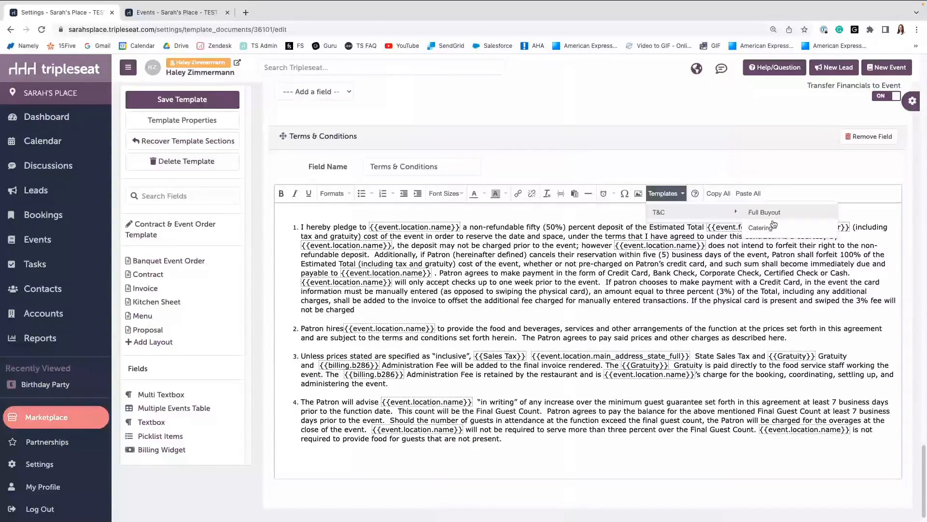
{"action": "left_click", "coordinate": [497, 363]}
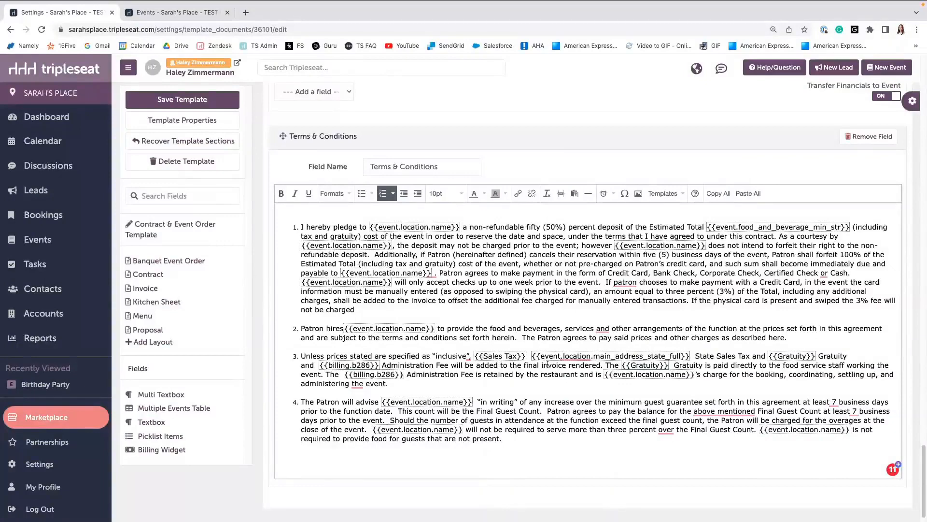
Return to the top of the template and save it again.
{"action": "scroll", "coordinate": [548, 365], "scroll_direction": "down", "scroll_amount": 1}
{"action": "scroll", "coordinate": [423, 337], "scroll_direction": "up", "scroll_amount": 3}
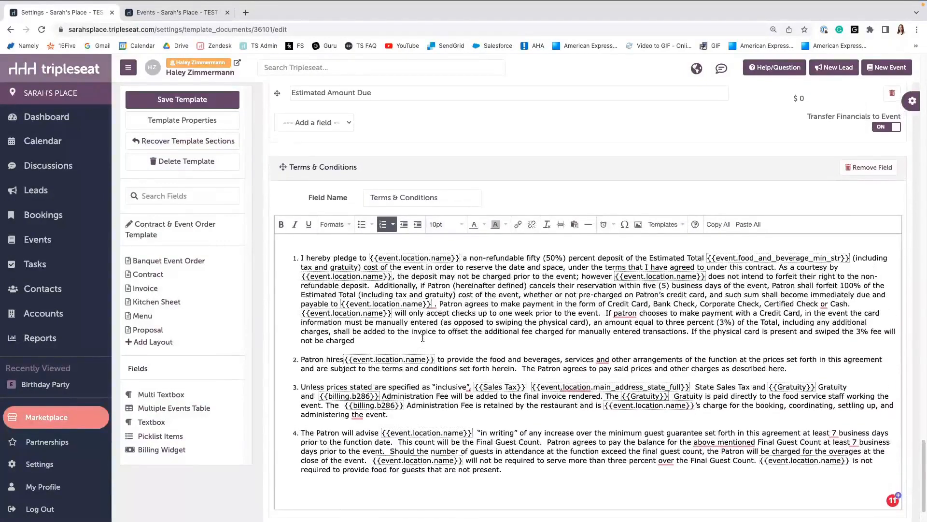
{"action": "scroll", "coordinate": [423, 338], "scroll_direction": "up", "scroll_amount": 6}
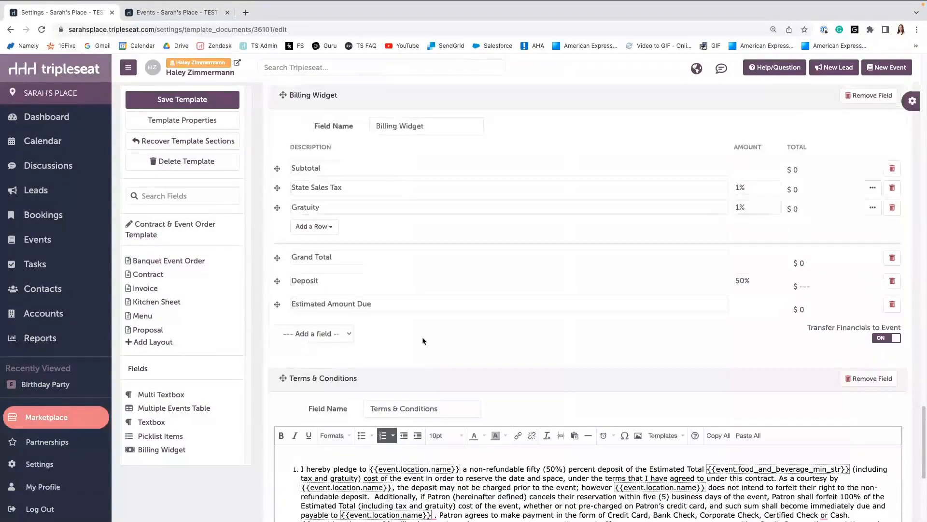
{"action": "scroll", "coordinate": [423, 340], "scroll_direction": "up", "scroll_amount": 7}
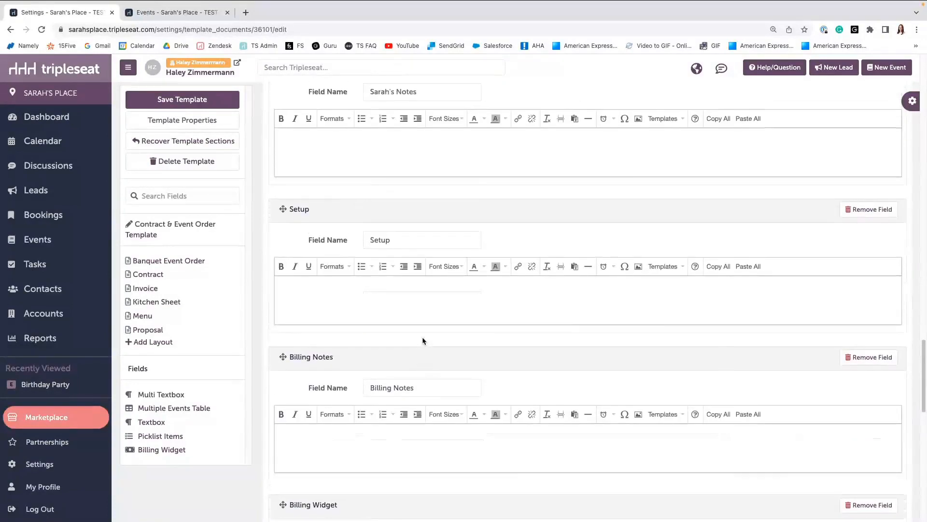
{"action": "scroll", "coordinate": [423, 340], "scroll_direction": "up", "scroll_amount": 5}
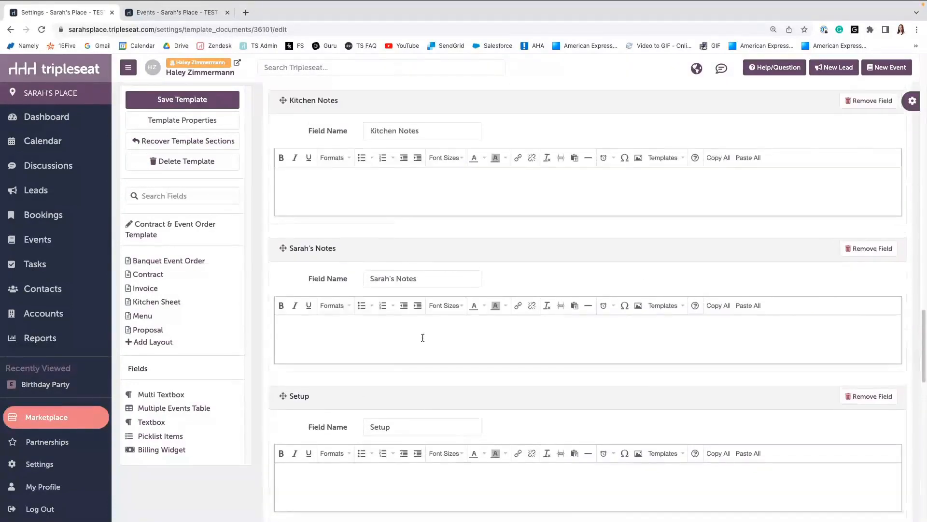
{"action": "scroll", "coordinate": [422, 338], "scroll_direction": "up", "scroll_amount": 7}
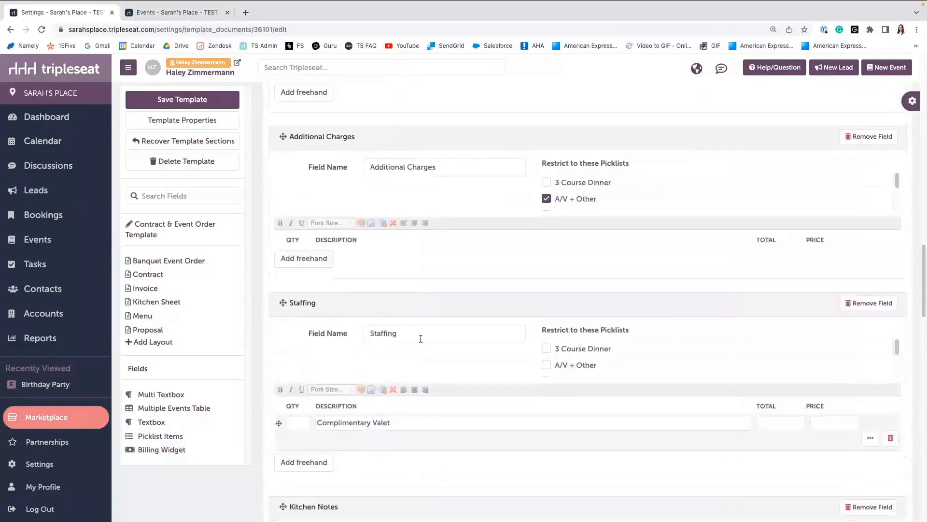
{"action": "scroll", "coordinate": [421, 339], "scroll_direction": "up", "scroll_amount": 2}
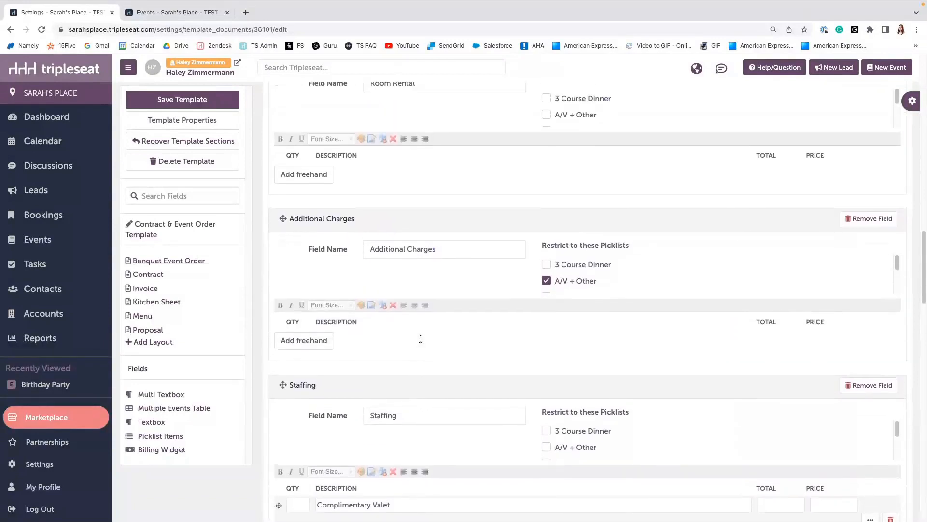
{"action": "scroll", "coordinate": [421, 339], "scroll_direction": "up", "scroll_amount": 4}
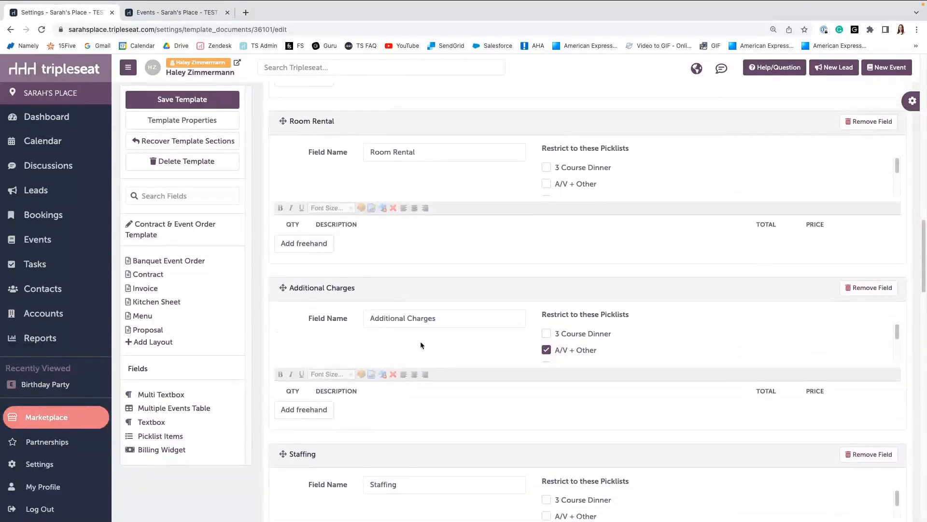
{"action": "scroll", "coordinate": [423, 345], "scroll_direction": "up", "scroll_amount": 1}
{"action": "scroll", "coordinate": [420, 341], "scroll_direction": "up", "scroll_amount": 14}
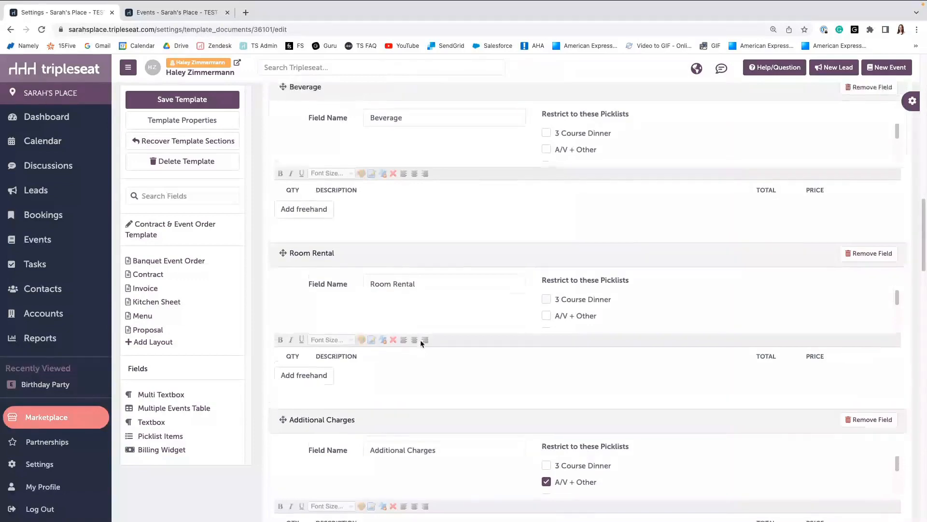
{"action": "scroll", "coordinate": [419, 339], "scroll_direction": "up", "scroll_amount": 5}
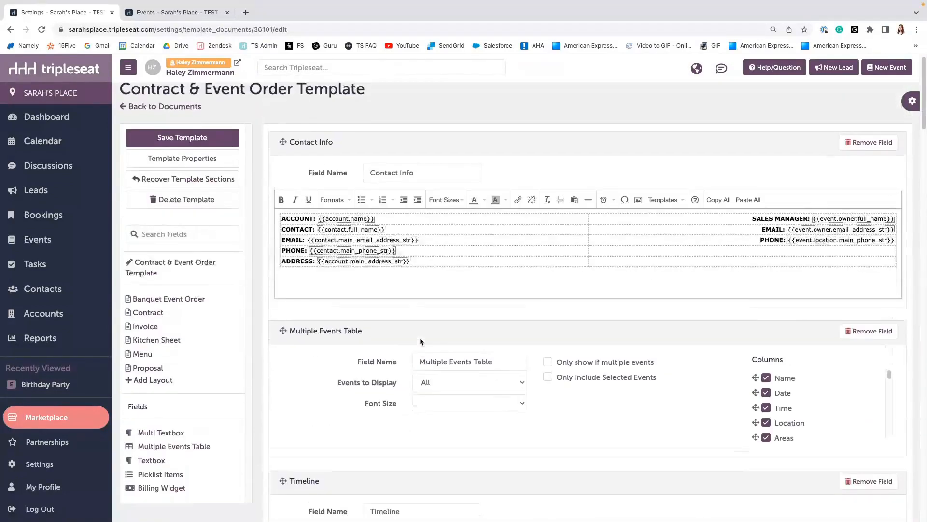
{"action": "left_click", "coordinate": [187, 146]}
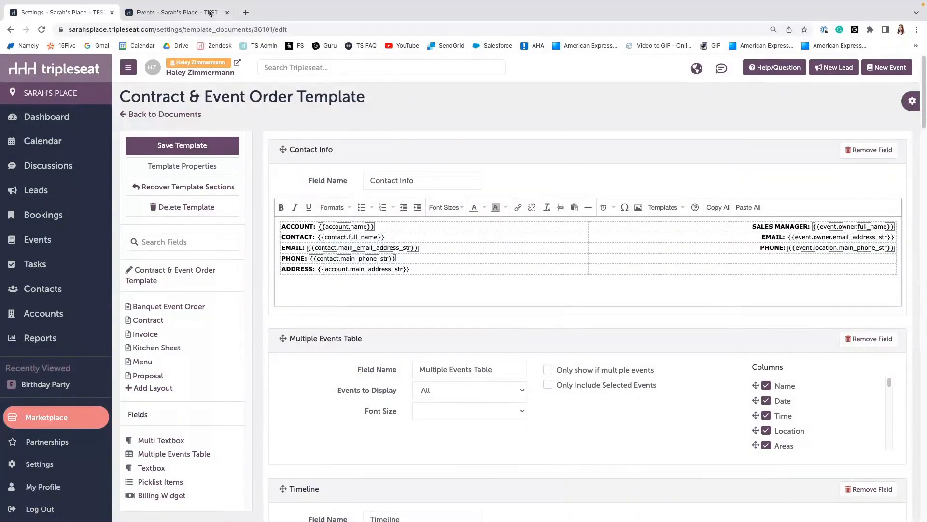
Open the Birthday Party event's Contract & Event Order document to examine the new Timeline field.
{"action": "left_click", "coordinate": [172, 13]}
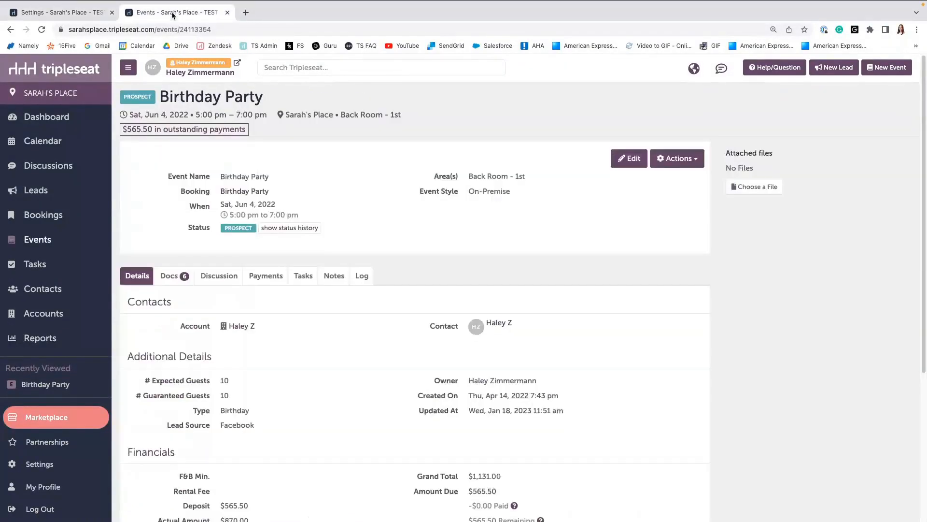
{"action": "left_click", "coordinate": [174, 275]}
{"action": "scroll", "coordinate": [189, 273], "scroll_direction": "down", "scroll_amount": 2}
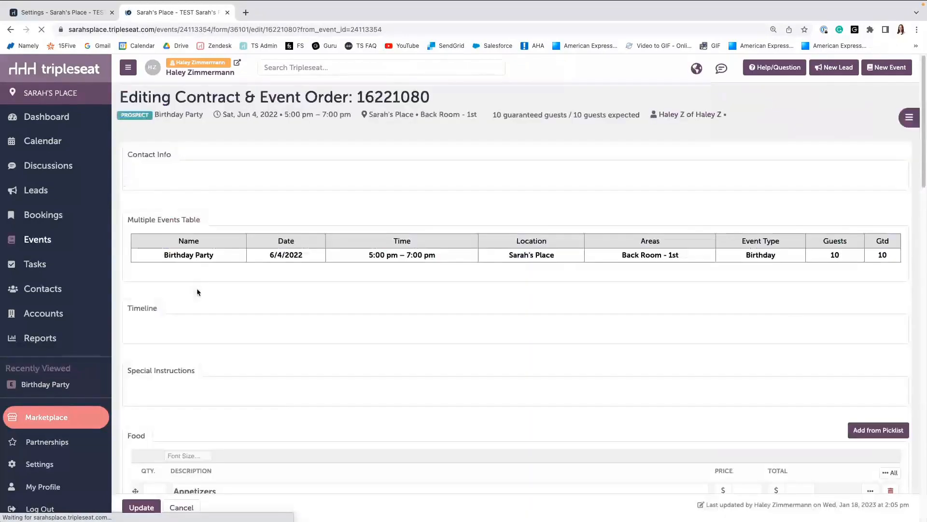
{"action": "scroll", "coordinate": [197, 289], "scroll_direction": "down", "scroll_amount": 3}
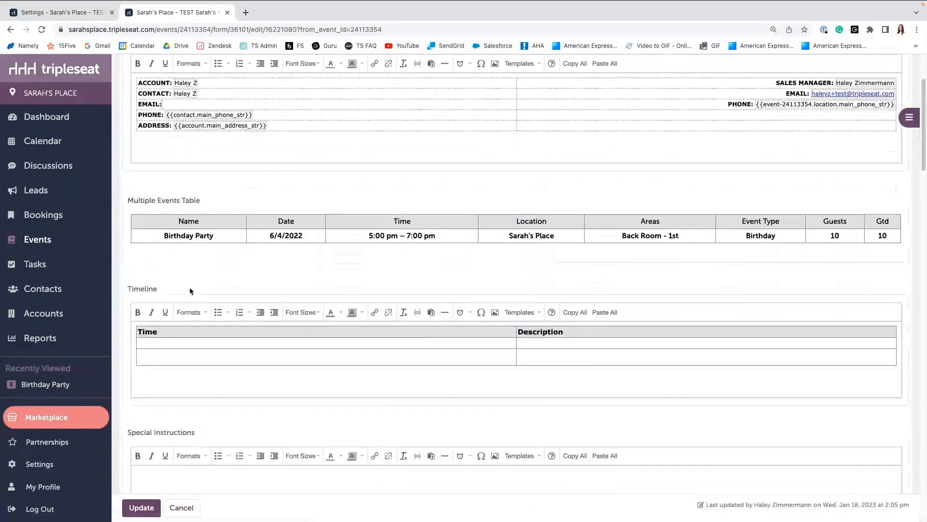
Scroll through the event document's Timeline and Staffing fields, then leave the form without updating.
{"action": "scroll", "coordinate": [202, 302], "scroll_direction": "down", "scroll_amount": 8}
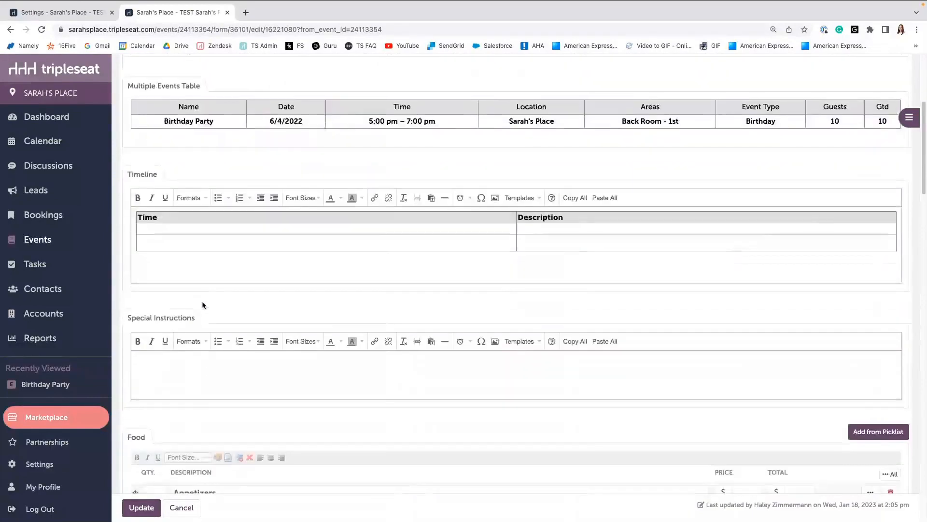
{"action": "scroll", "coordinate": [202, 303], "scroll_direction": "down", "scroll_amount": 18}
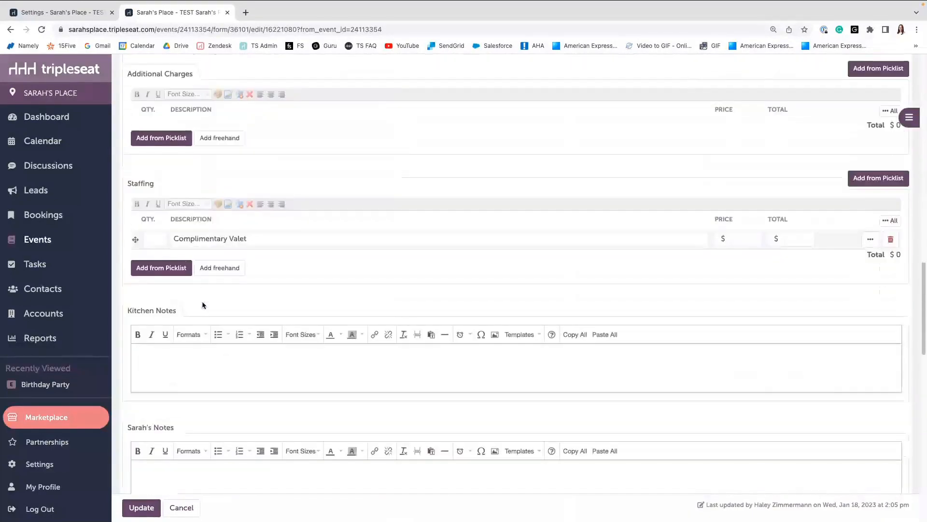
{"action": "left_click", "coordinate": [192, 506]}
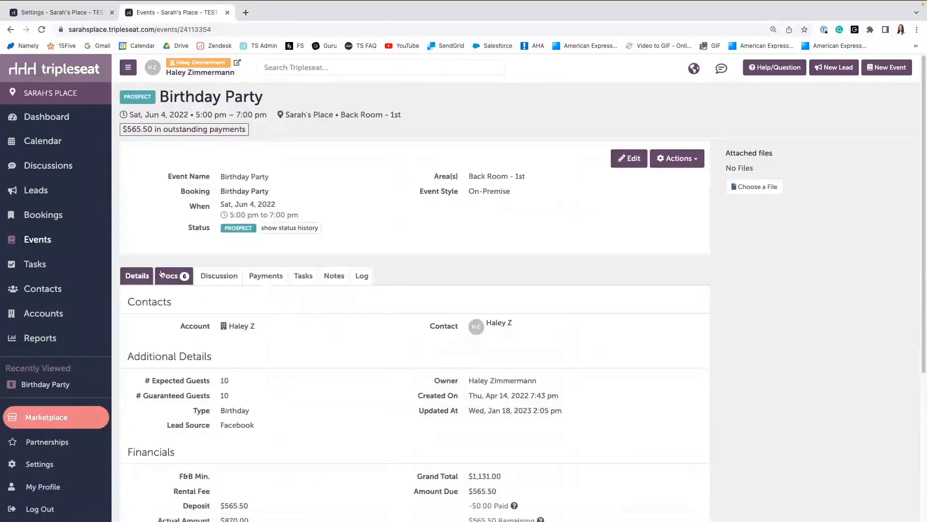
Open the event's Banquet Event Order document preview and close it again.
{"action": "scroll", "coordinate": [172, 435], "scroll_direction": "down", "scroll_amount": 1}
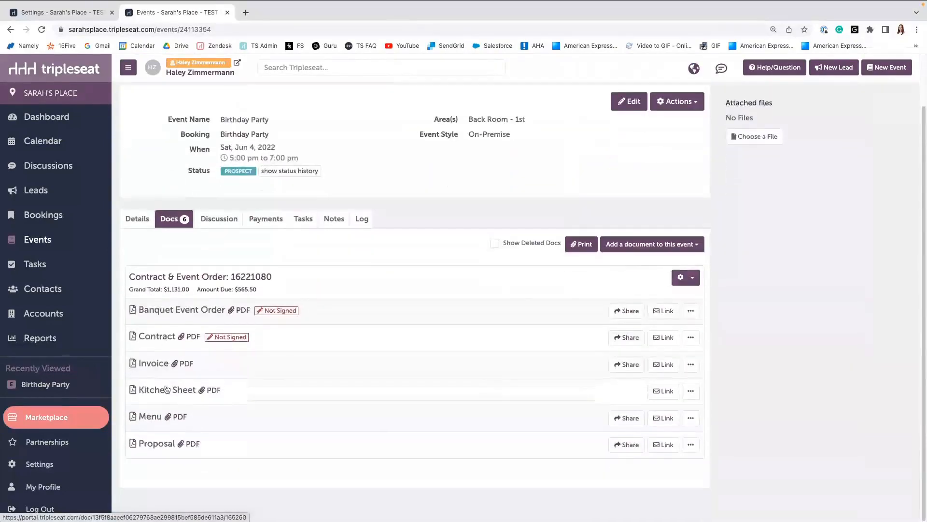
{"action": "left_click", "coordinate": [164, 312]}
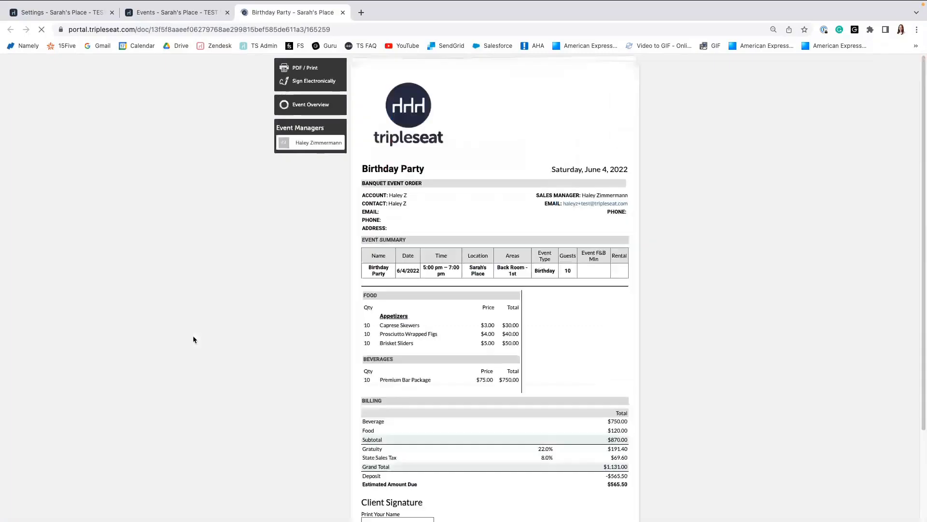
{"action": "left_click", "coordinate": [343, 12]}
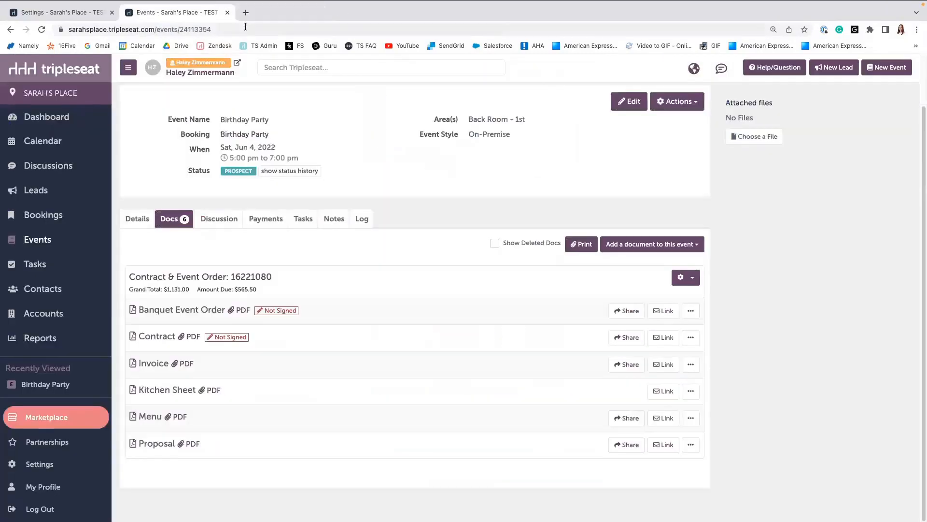
Open the Banquet Event Order layout's properties in the template settings and browse the font options.
{"action": "left_click", "coordinate": [60, 18]}
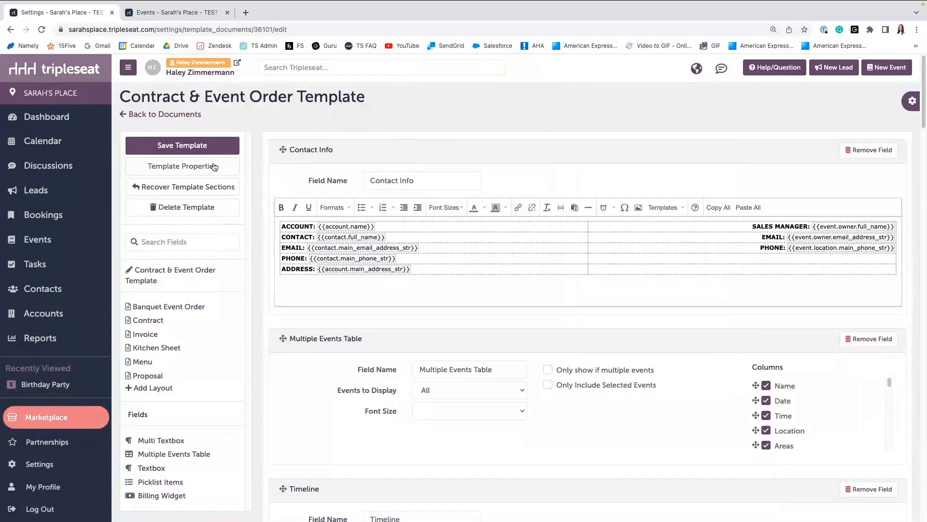
{"action": "left_click", "coordinate": [169, 308]}
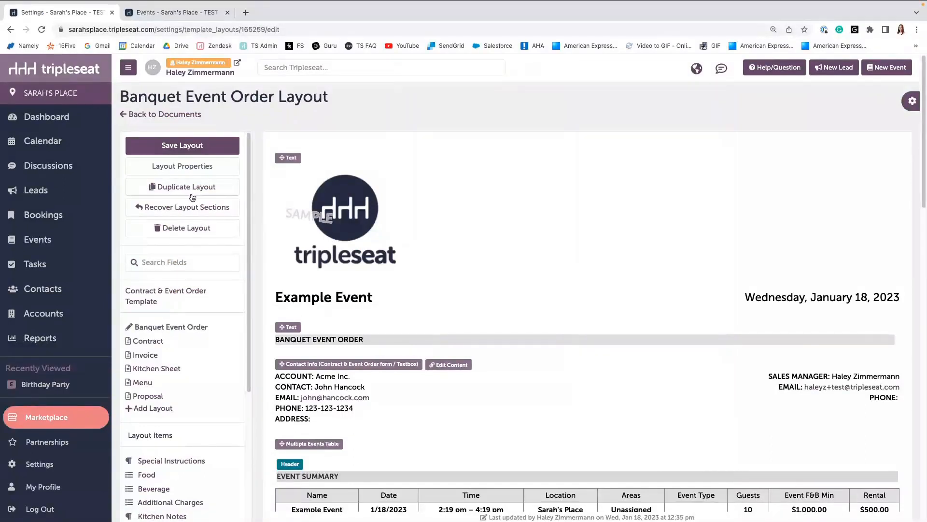
{"action": "left_click", "coordinate": [175, 166]}
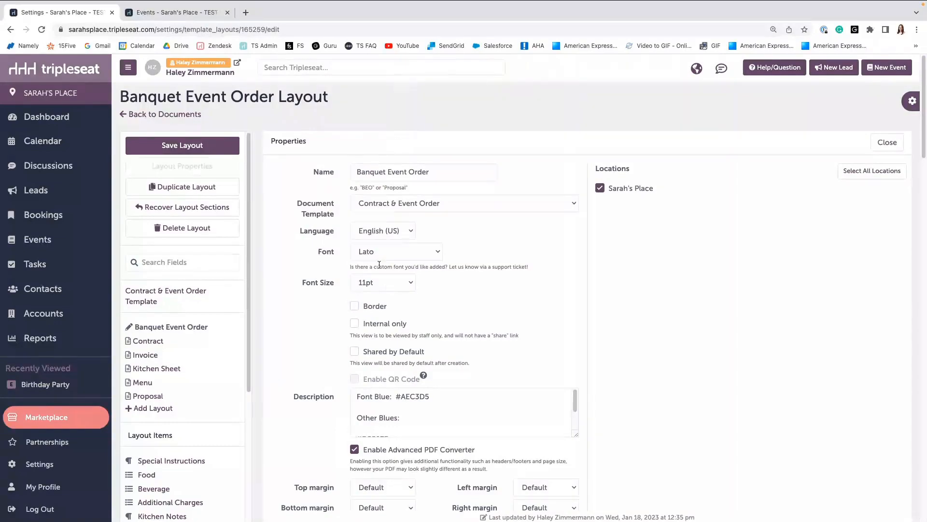
{"action": "left_click", "coordinate": [403, 251]}
{"action": "scroll", "coordinate": [402, 250], "scroll_direction": "up", "scroll_amount": 1}
{"action": "scroll", "coordinate": [403, 250], "scroll_direction": "up", "scroll_amount": 5}
{"action": "scroll", "coordinate": [400, 256], "scroll_direction": "down", "scroll_amount": 5}
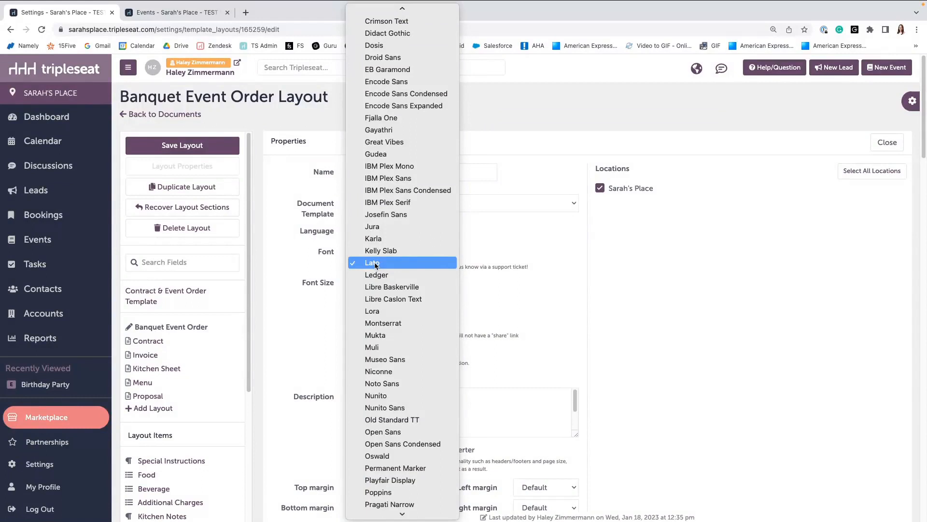
{"action": "left_click", "coordinate": [492, 264]}
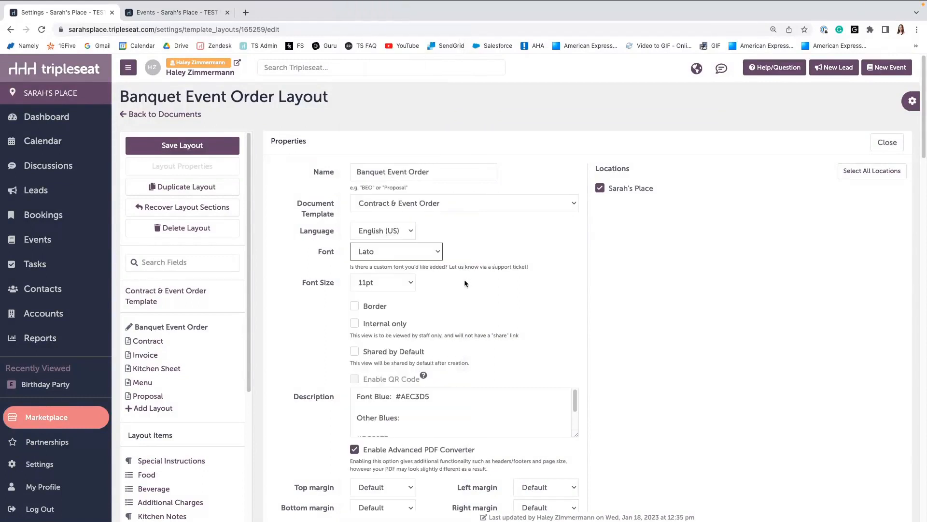
Scroll to the layout's Headers/Footers settings and compare them with the Banquet Event Order document preview.
{"action": "scroll", "coordinate": [465, 283], "scroll_direction": "down", "scroll_amount": 1}
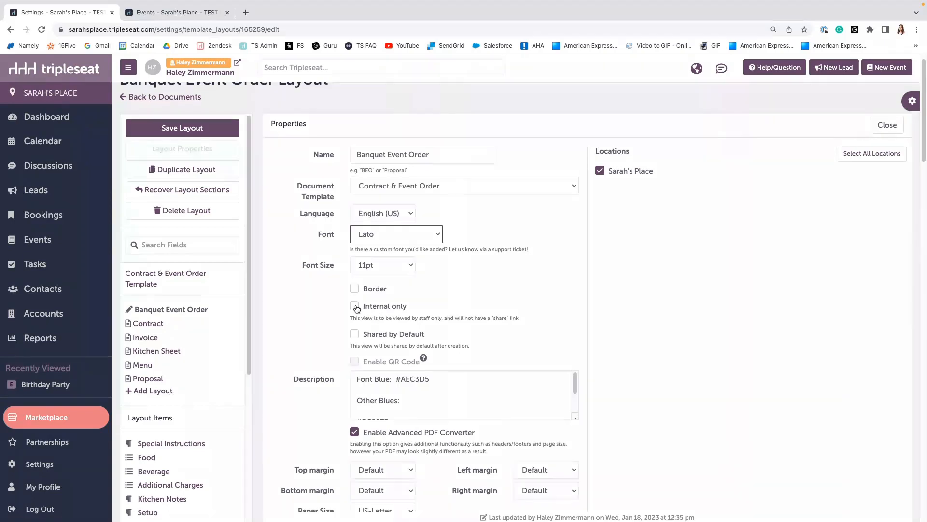
{"action": "scroll", "coordinate": [367, 309], "scroll_direction": "down", "scroll_amount": 3}
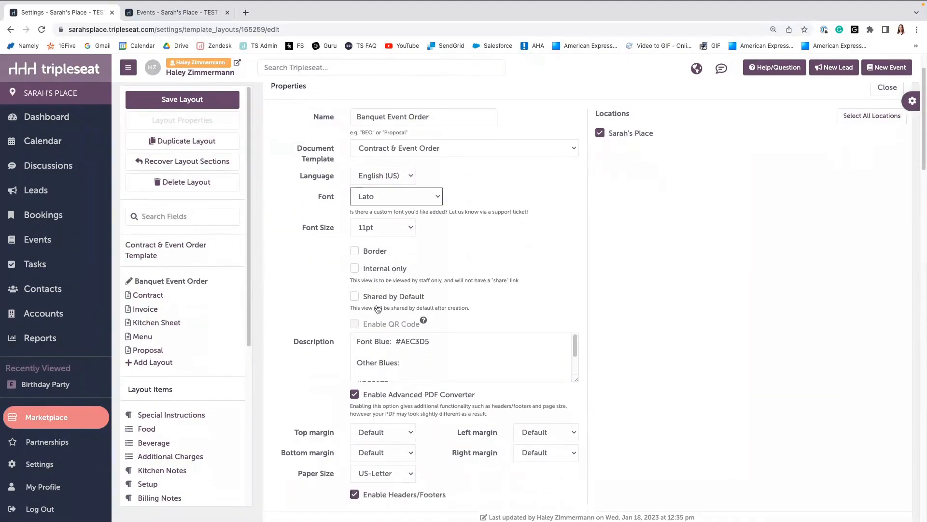
{"action": "scroll", "coordinate": [378, 309], "scroll_direction": "down", "scroll_amount": 3}
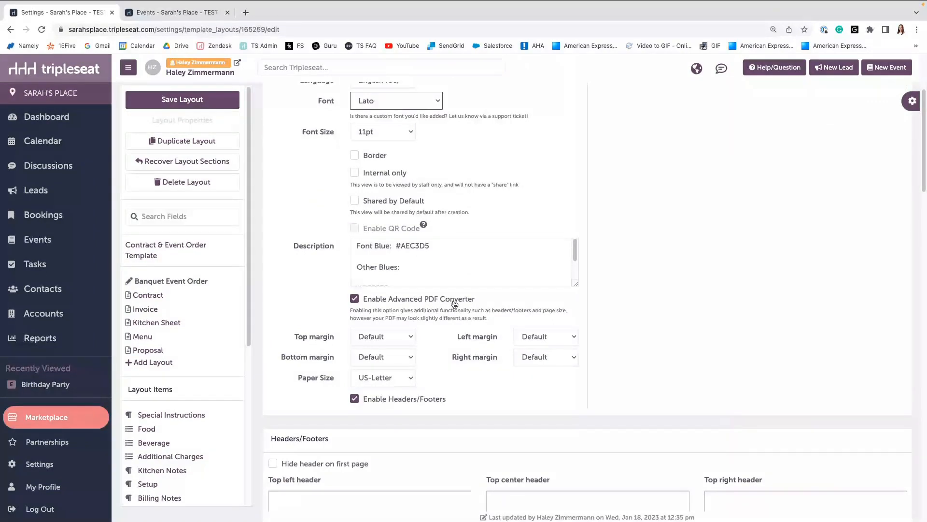
{"action": "scroll", "coordinate": [455, 303], "scroll_direction": "down", "scroll_amount": 6}
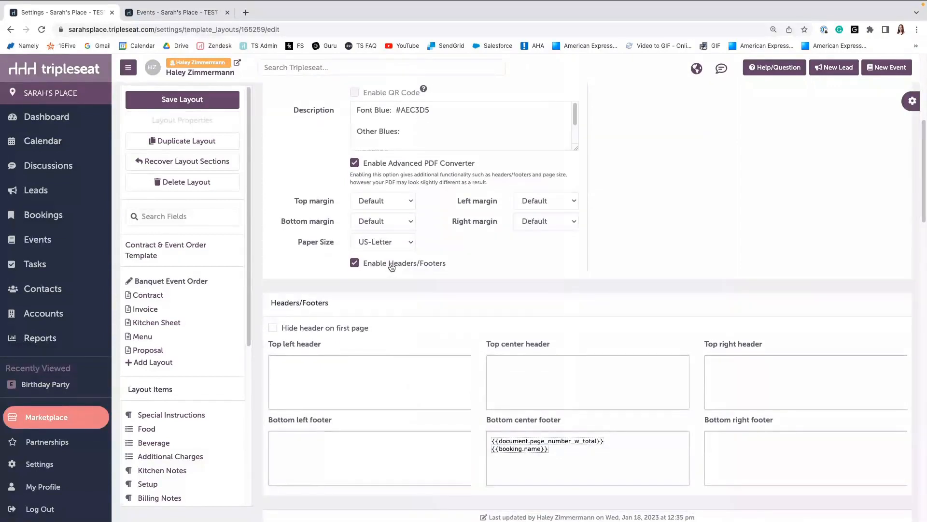
{"action": "scroll", "coordinate": [503, 313], "scroll_direction": "down", "scroll_amount": 1}
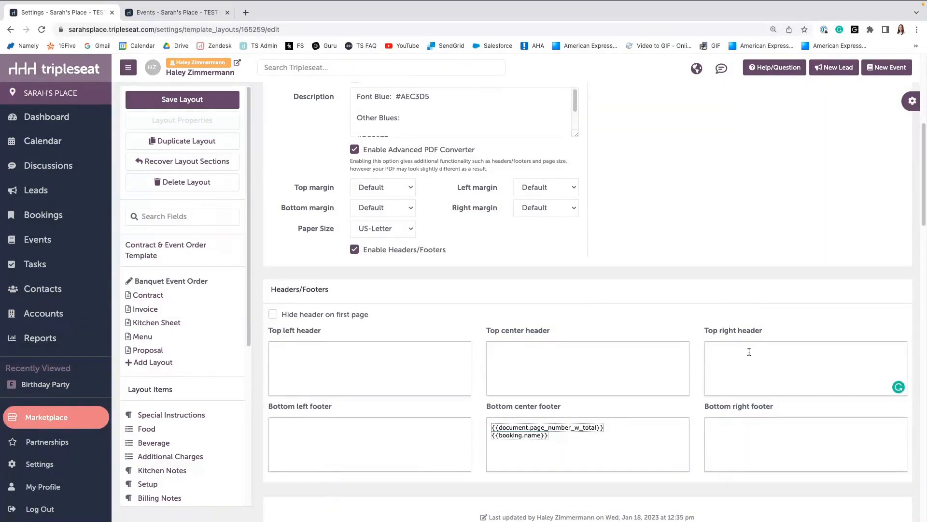
{"action": "left_click", "coordinate": [175, 12]}
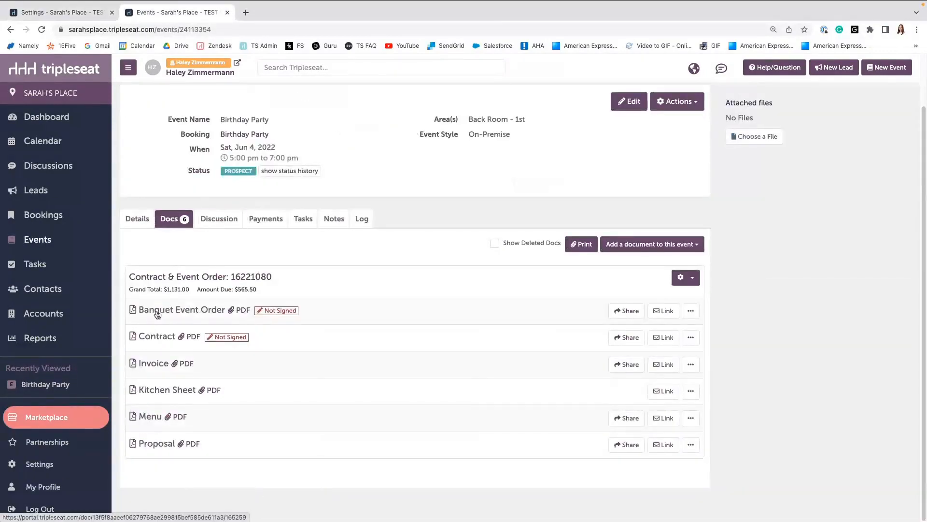
{"action": "left_click", "coordinate": [138, 310]}
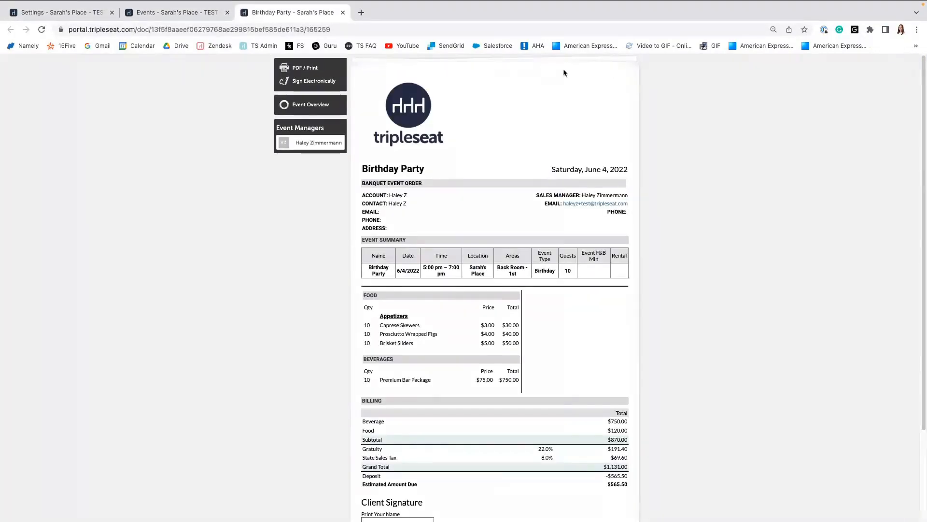
{"action": "left_click", "coordinate": [160, 12]}
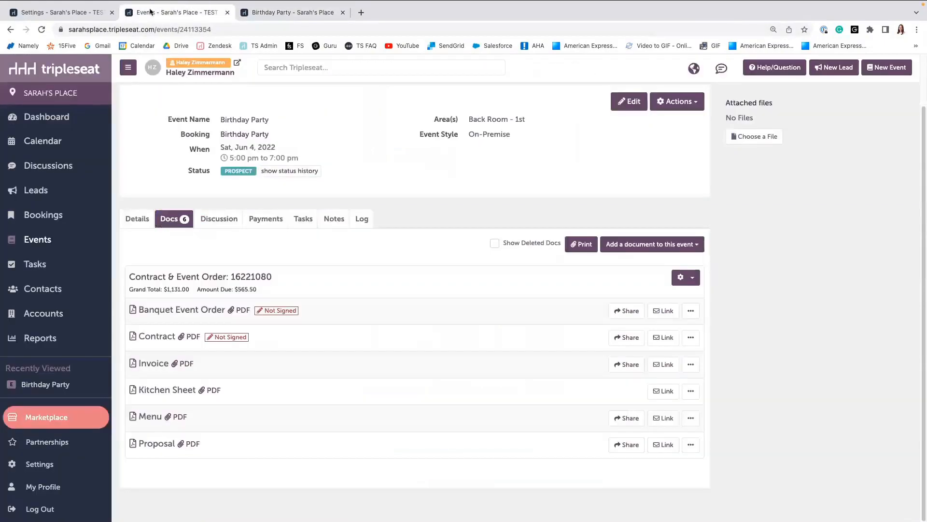
{"action": "left_click", "coordinate": [83, 14]}
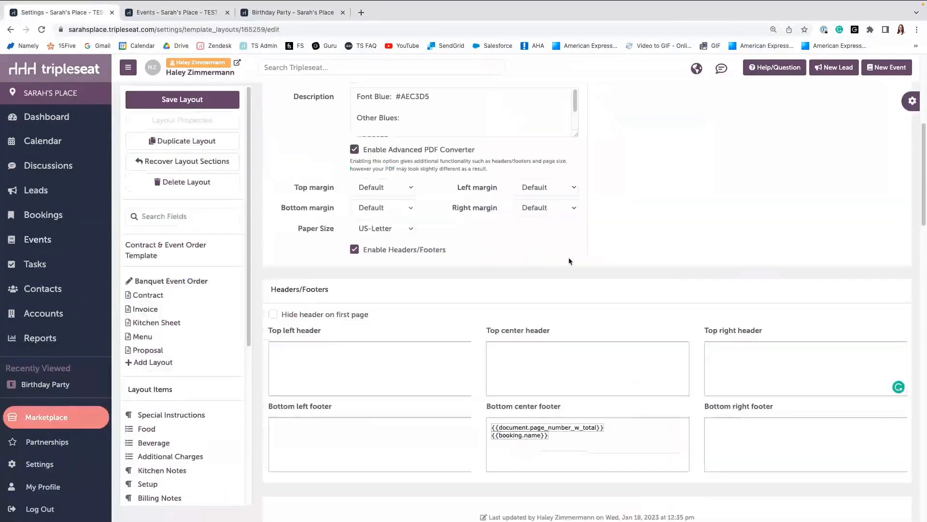
Fill the top right header with 'Updated:' plus the document's Updated Date field, ' @ ', and Updated Time field.
{"action": "left_click", "coordinate": [738, 350]}
{"action": "type", "text": "Updated"}
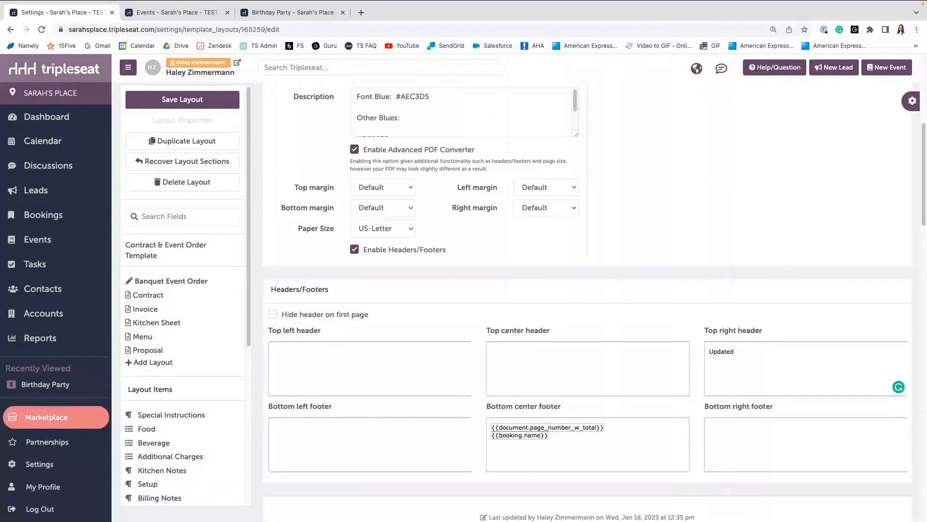
{"action": "type", "text": ":"}
{"action": "right_click", "coordinate": [739, 351]}
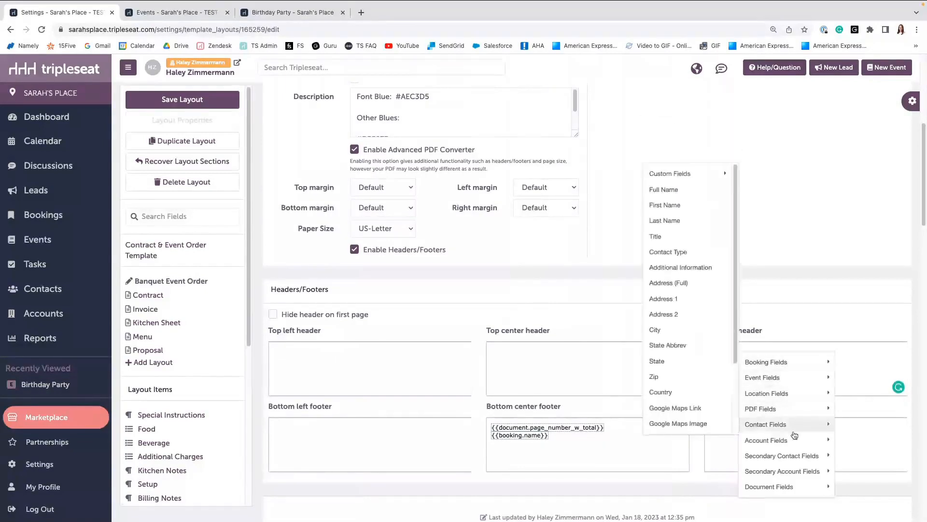
{"action": "mouse_move", "coordinate": [792, 474]}
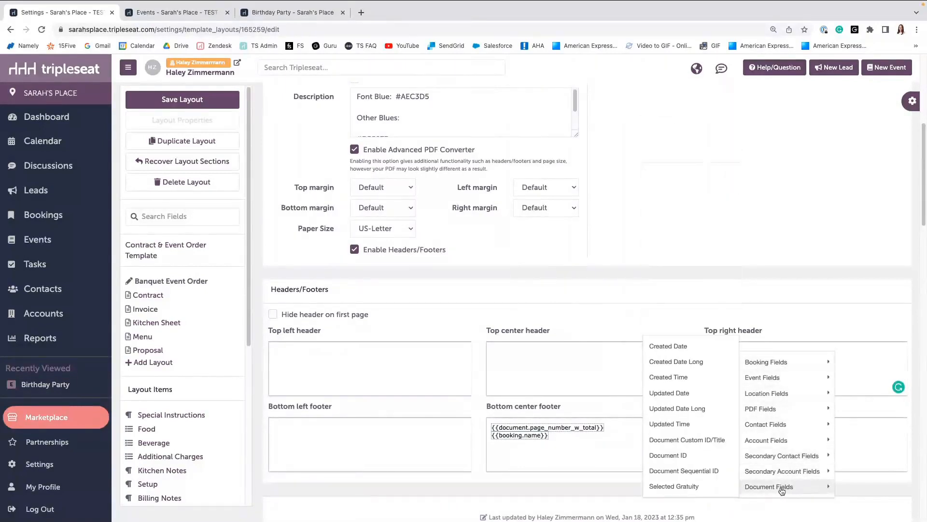
{"action": "left_click", "coordinate": [678, 394]}
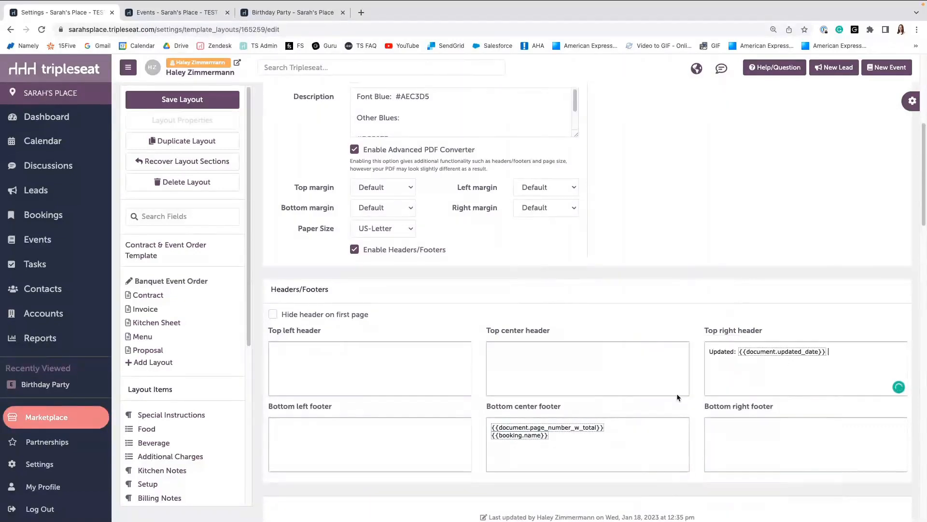
{"action": "type", "text": "@"}
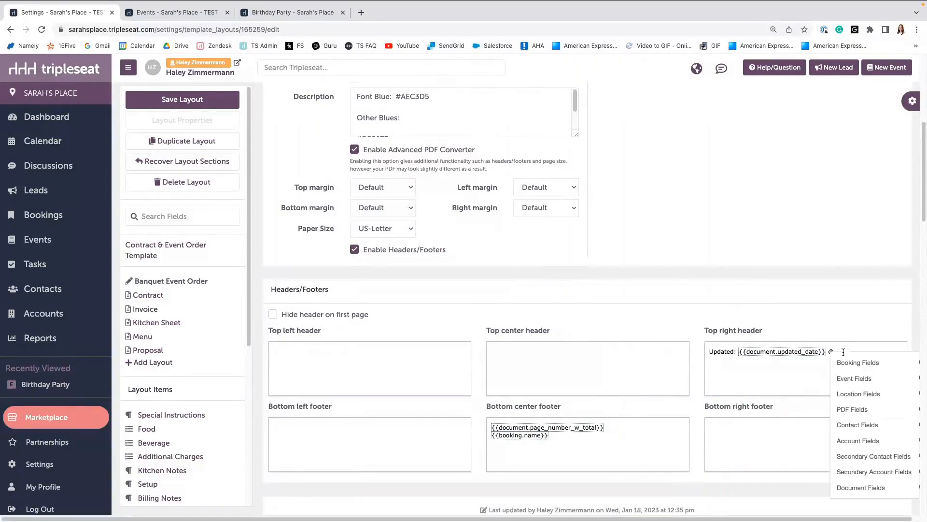
{"action": "mouse_move", "coordinate": [863, 487]}
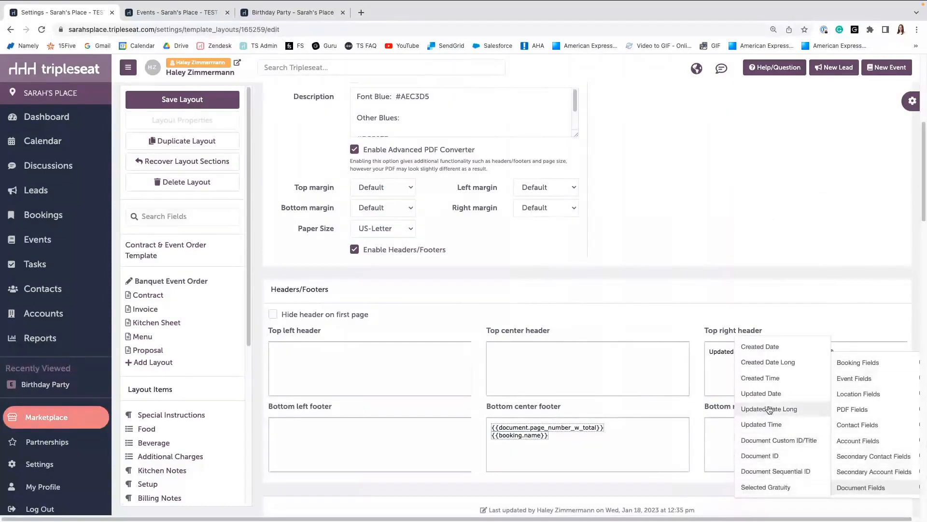
{"action": "left_click", "coordinate": [778, 424]}
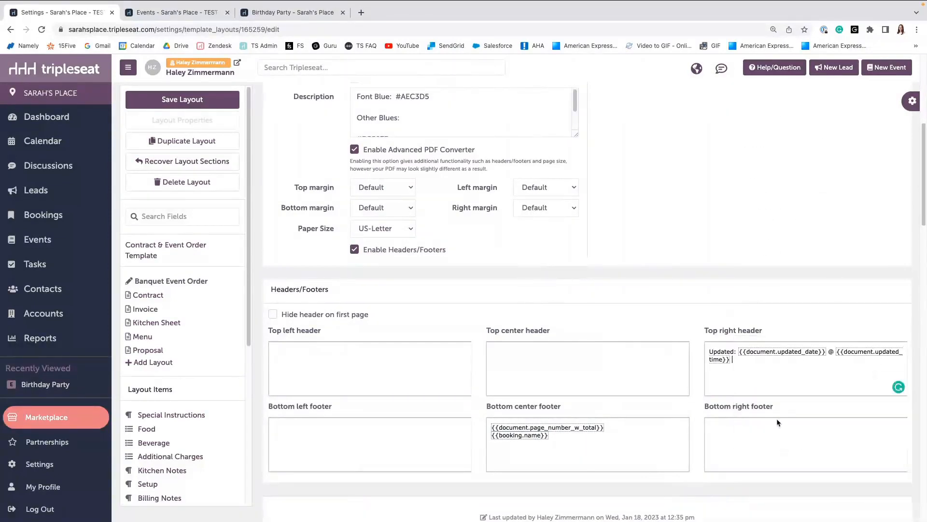
Close the layout properties and save the Banquet Event Order layout.
{"action": "scroll", "coordinate": [866, 180], "scroll_direction": "up", "scroll_amount": 1}
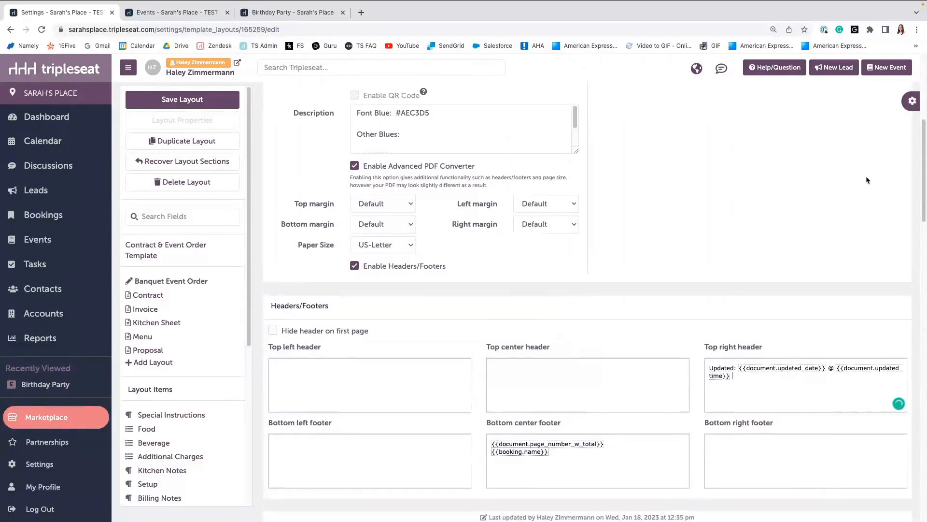
{"action": "scroll", "coordinate": [867, 180], "scroll_direction": "up", "scroll_amount": 5}
{"action": "left_click", "coordinate": [884, 141]}
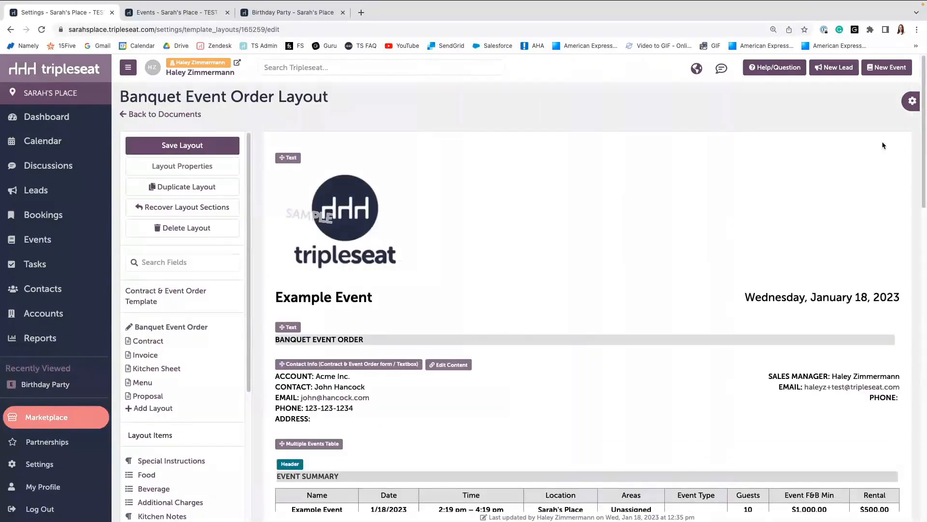
{"action": "left_click", "coordinate": [190, 149]}
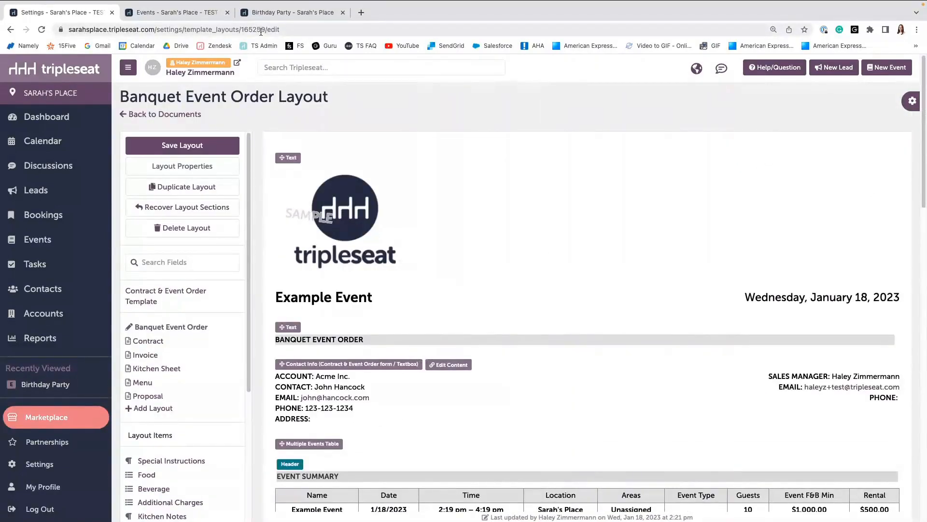
Reload the Banquet Event Order document preview to check the new header.
{"action": "left_click", "coordinate": [269, 13]}
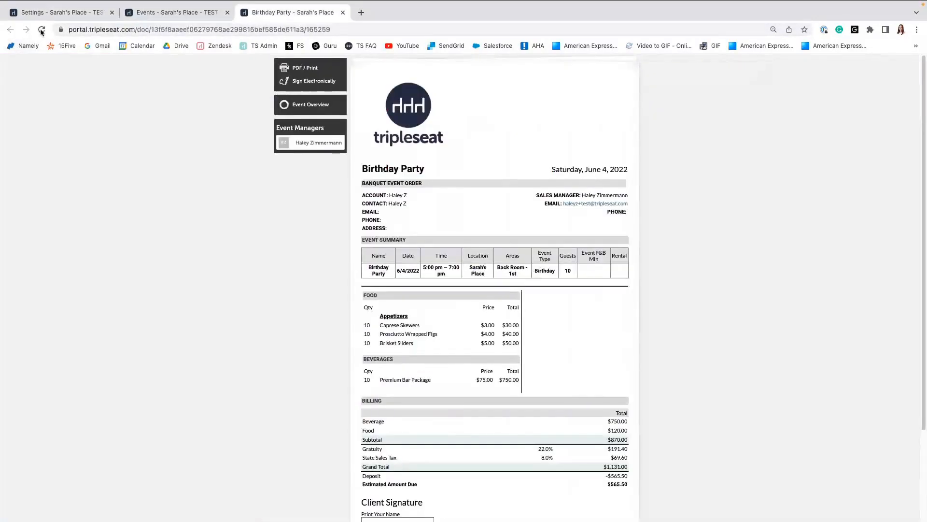
{"action": "left_click", "coordinate": [41, 30]}
Return to the layout editor and add the Timeline field to the layout below the Catering Summary table.
{"action": "left_click", "coordinate": [63, 14]}
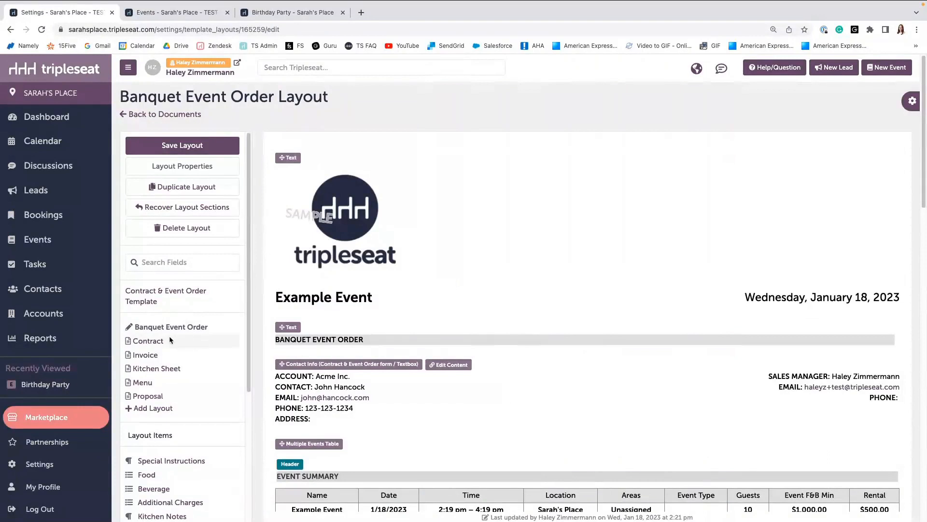
{"action": "scroll", "coordinate": [170, 340], "scroll_direction": "down", "scroll_amount": 1}
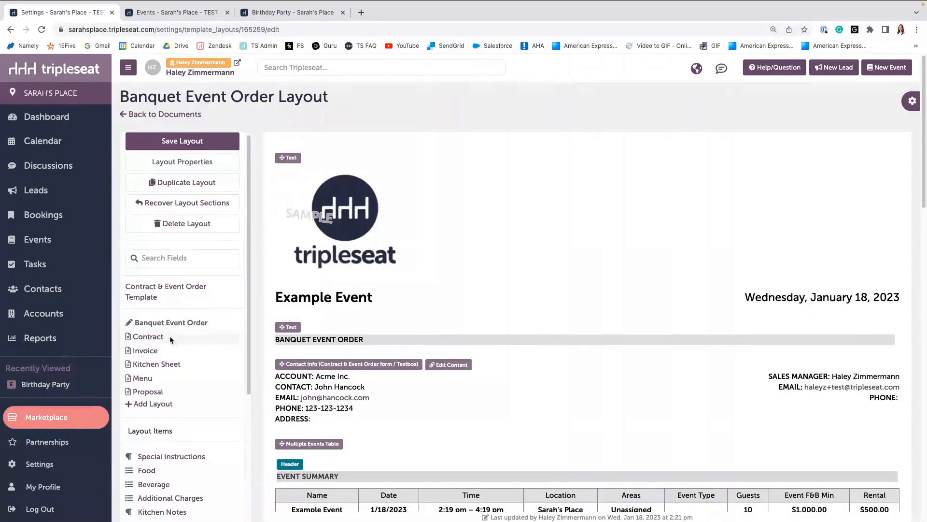
{"action": "scroll", "coordinate": [169, 338], "scroll_direction": "down", "scroll_amount": 4}
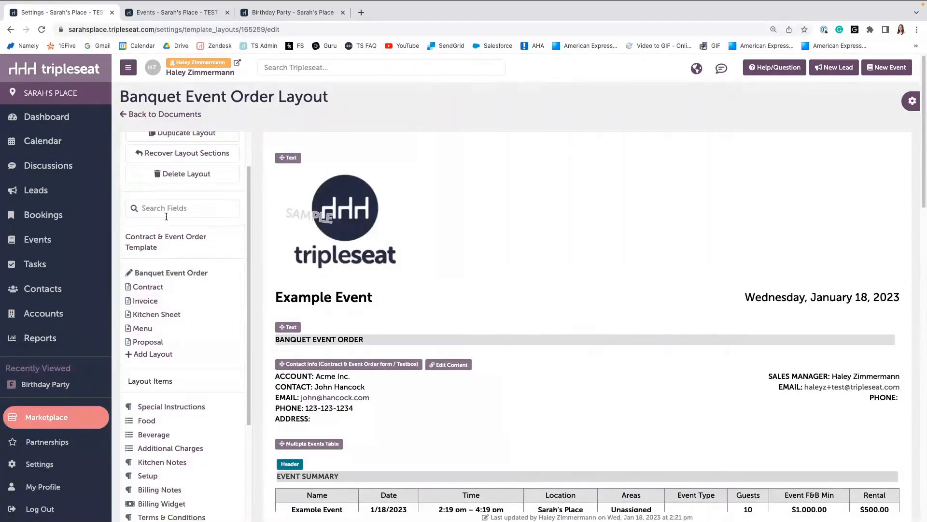
{"action": "scroll", "coordinate": [167, 314], "scroll_direction": "down", "scroll_amount": 5}
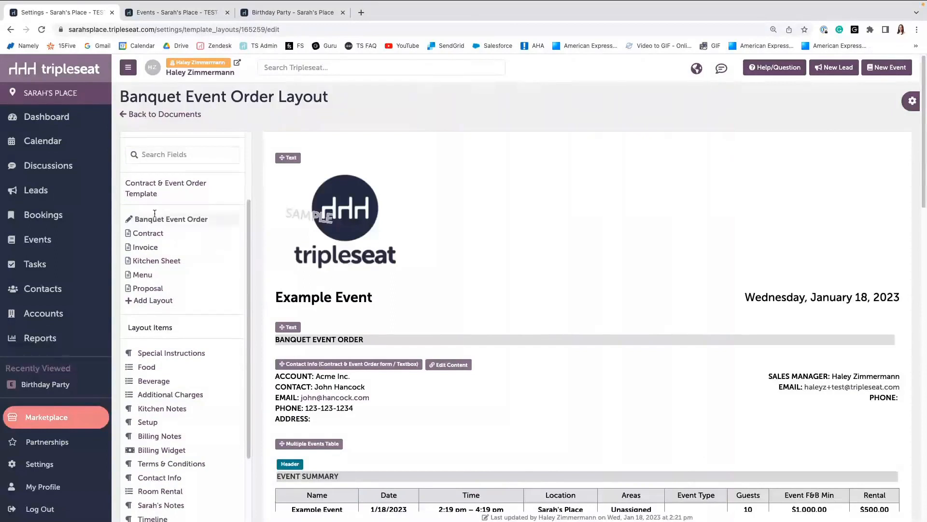
{"action": "scroll", "coordinate": [158, 312], "scroll_direction": "down", "scroll_amount": 1}
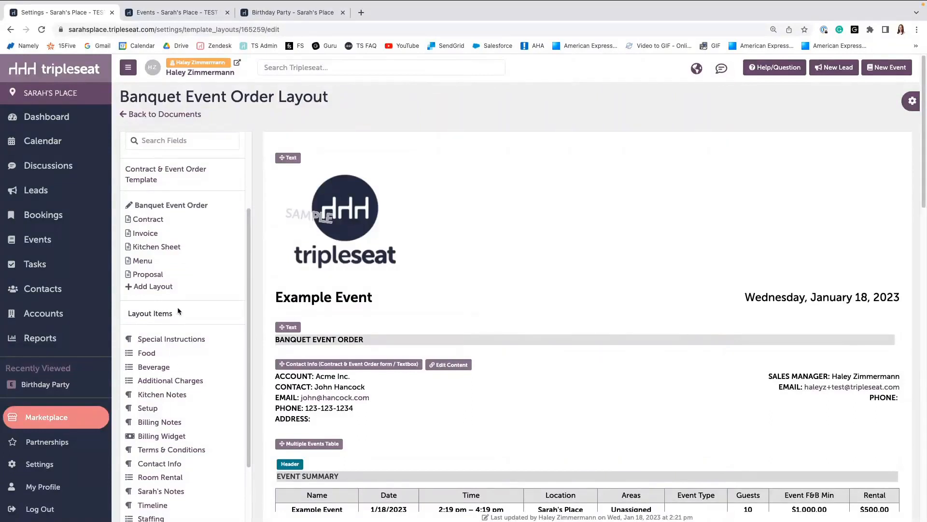
{"action": "scroll", "coordinate": [177, 311], "scroll_direction": "down", "scroll_amount": 1}
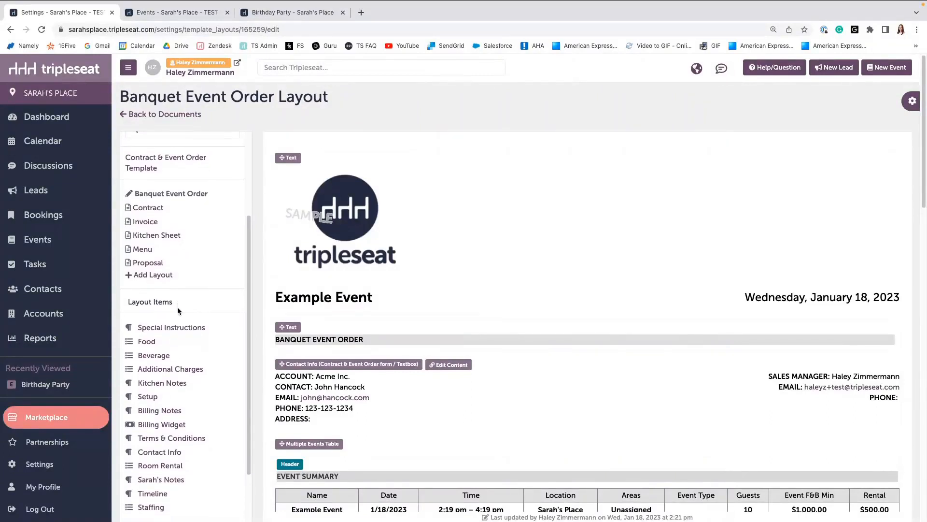
{"action": "scroll", "coordinate": [178, 306], "scroll_direction": "down", "scroll_amount": 1}
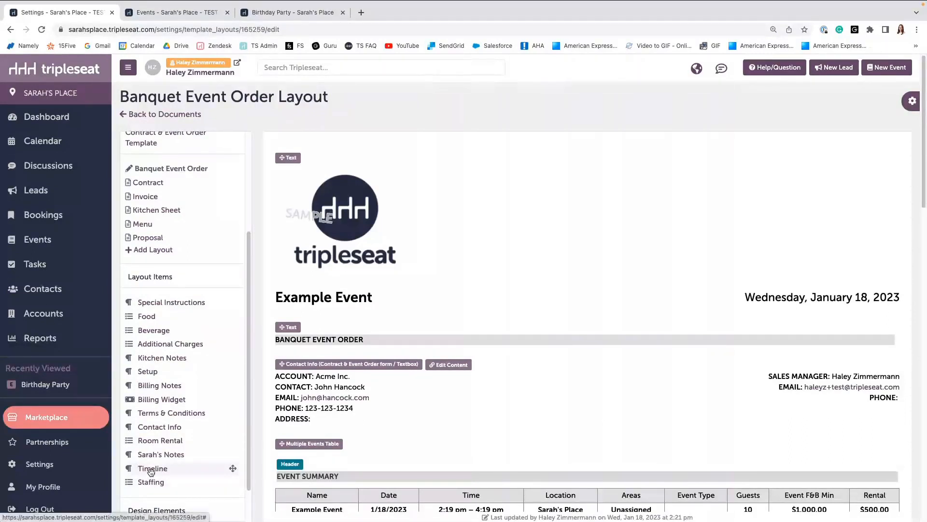
{"action": "scroll", "coordinate": [150, 478], "scroll_direction": "down", "scroll_amount": 2}
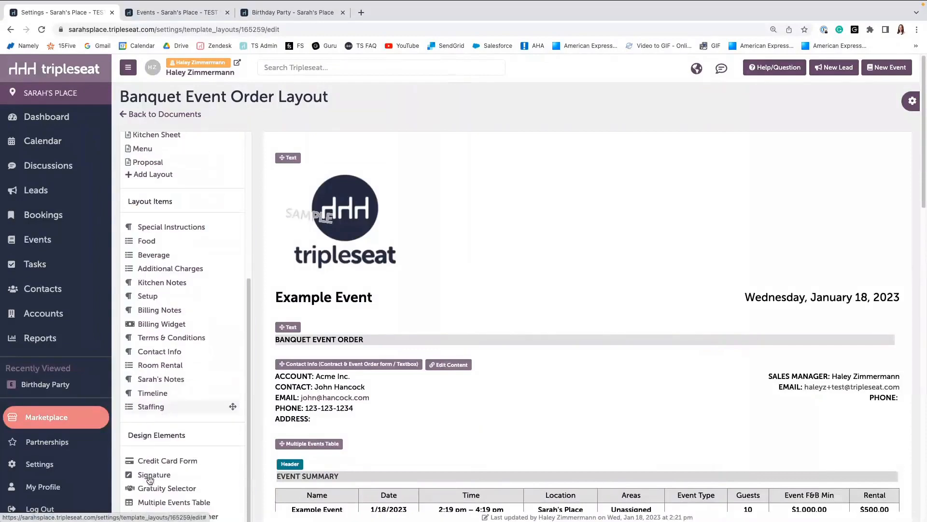
{"action": "scroll", "coordinate": [155, 435], "scroll_direction": "down", "scroll_amount": 1}
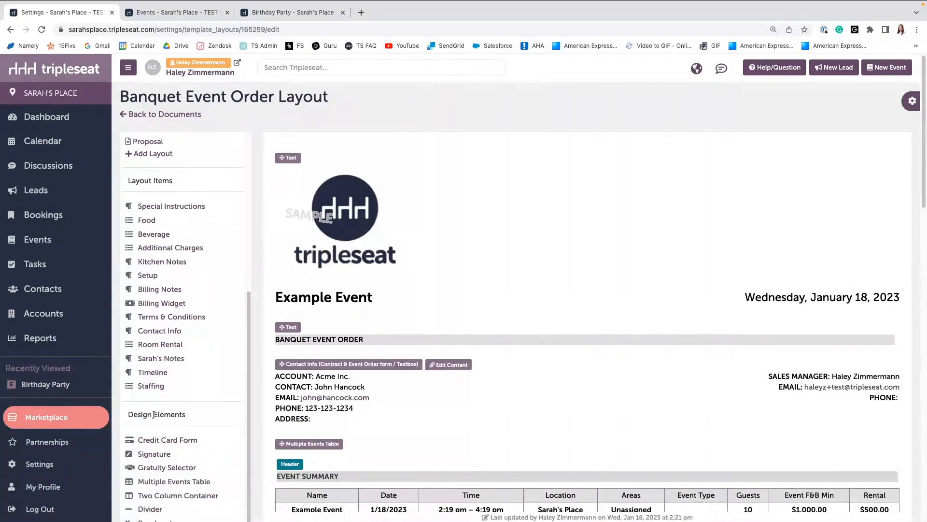
{"action": "scroll", "coordinate": [157, 416], "scroll_direction": "down", "scroll_amount": 4}
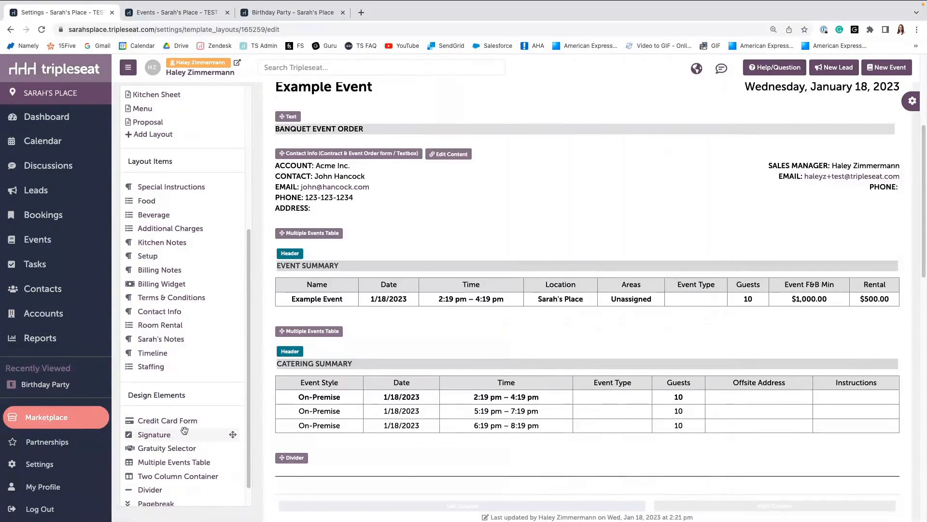
{"action": "scroll", "coordinate": [185, 430], "scroll_direction": "up", "scroll_amount": 1}
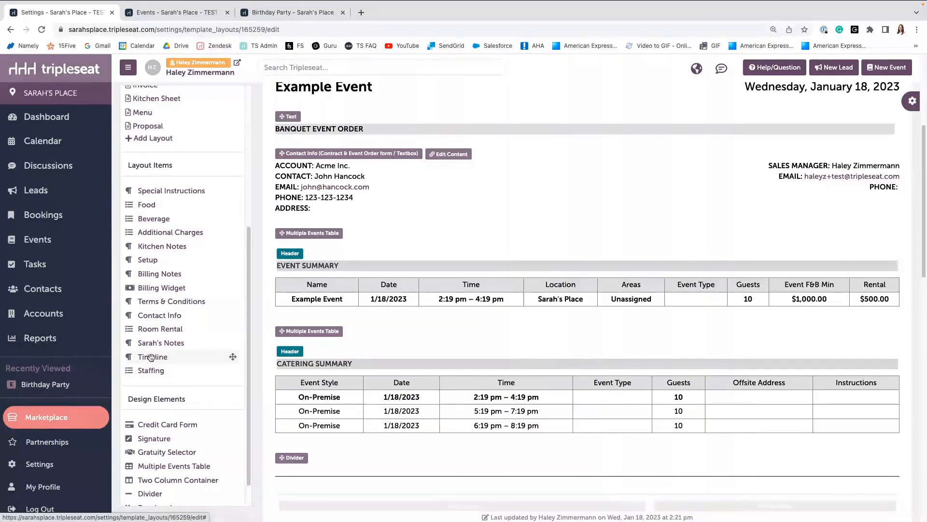
{"action": "left_click_drag", "start_coordinate": [151, 357], "coordinate": [368, 386]}
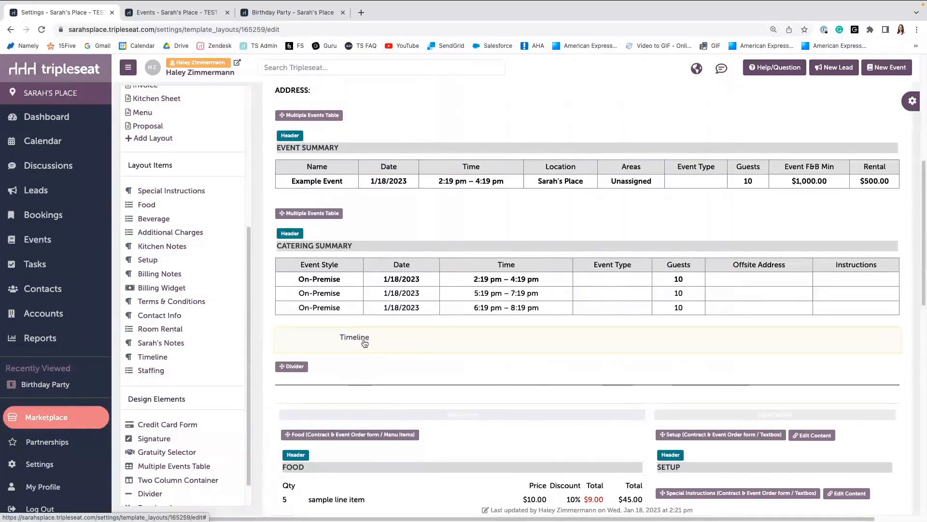
Enable the header on the Timeline field in its editing settings.
{"action": "scroll", "coordinate": [336, 404], "scroll_direction": "down", "scroll_amount": 1}
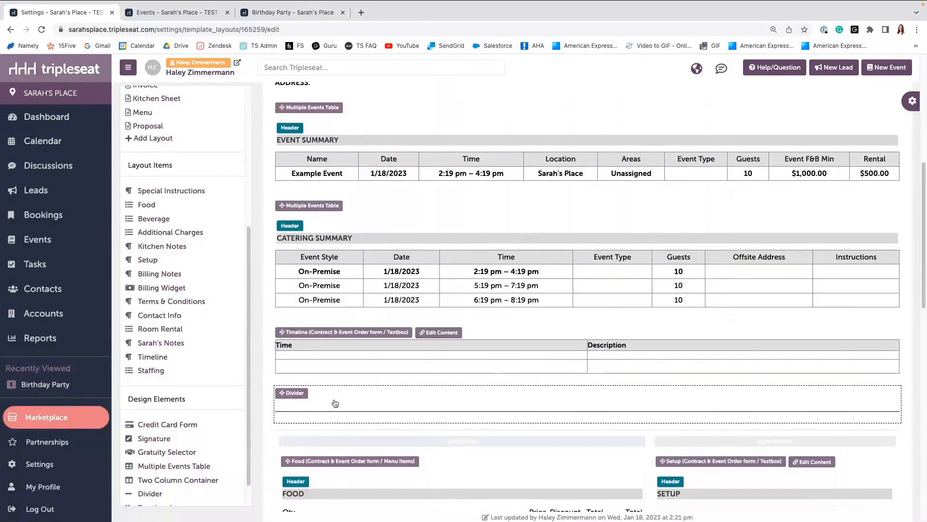
{"action": "scroll", "coordinate": [334, 402], "scroll_direction": "down", "scroll_amount": 1}
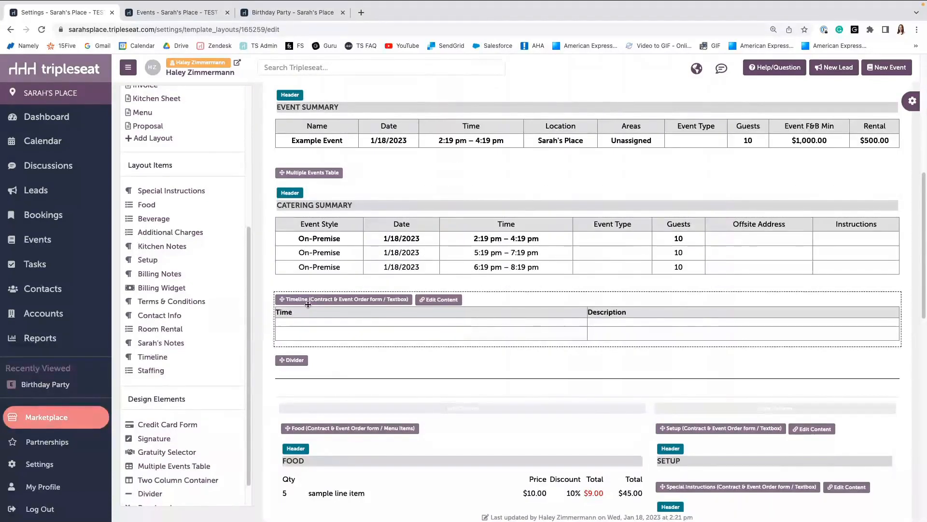
{"action": "left_click", "coordinate": [389, 333]}
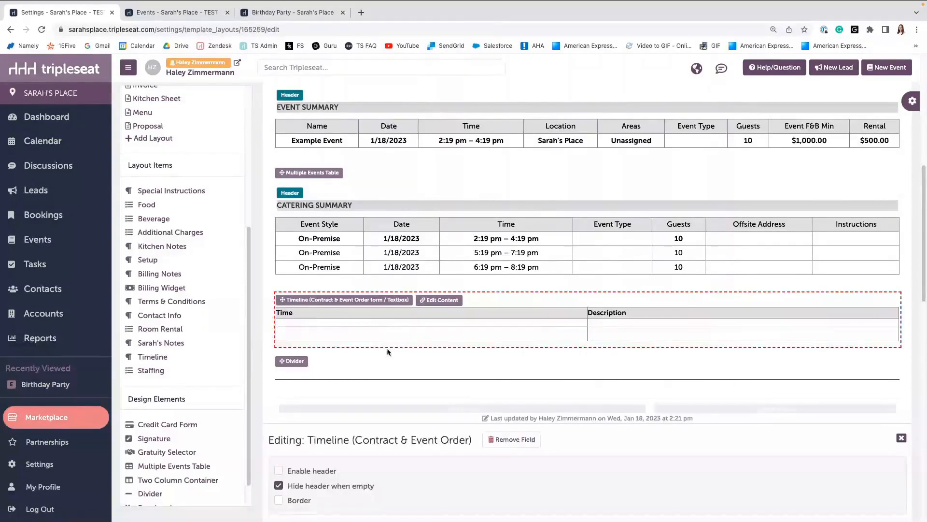
{"action": "left_click", "coordinate": [901, 438]}
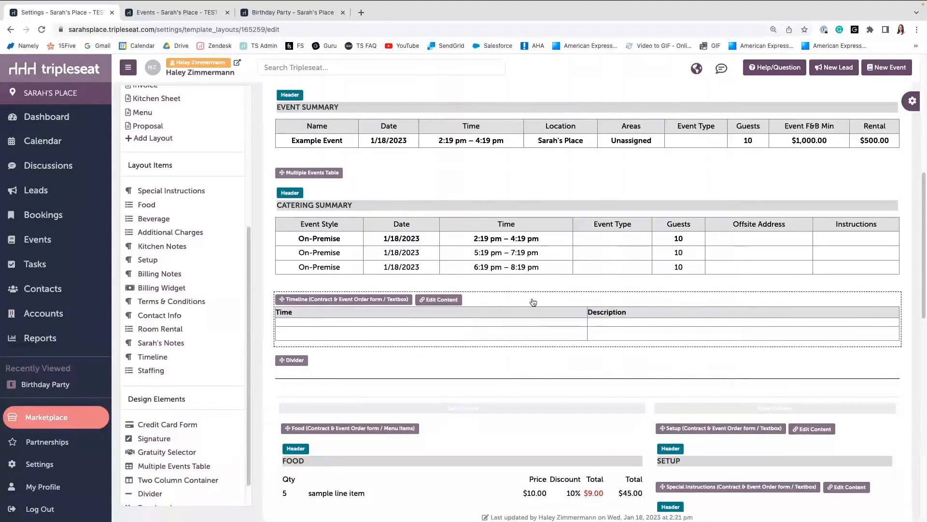
{"action": "left_click", "coordinate": [529, 317]}
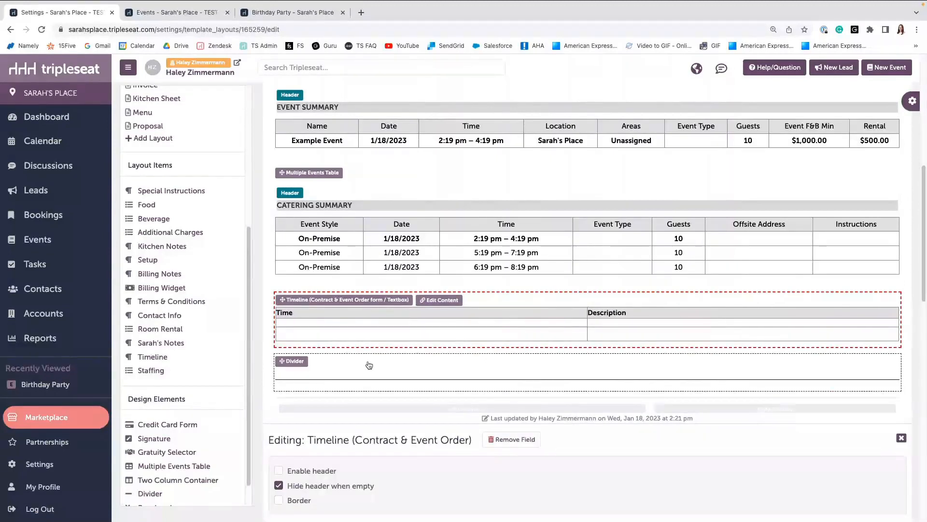
{"action": "left_click", "coordinate": [278, 470]}
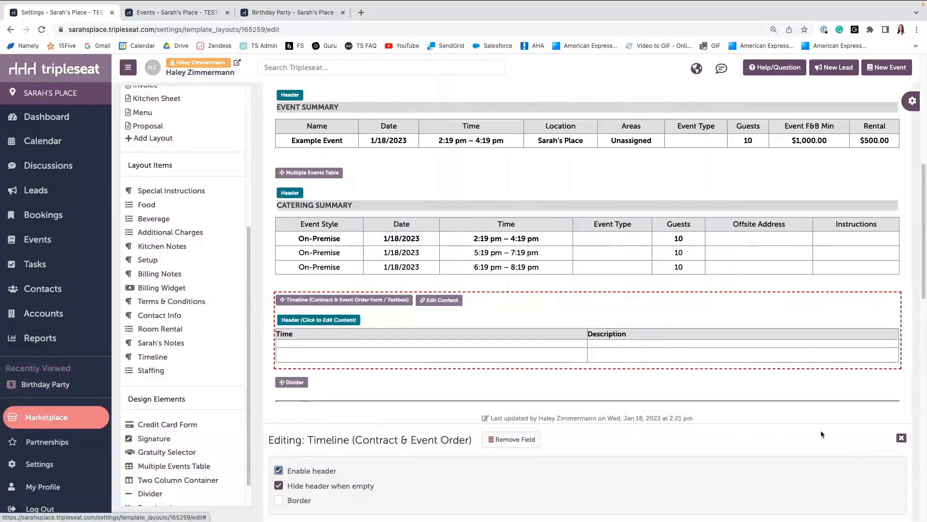
{"action": "left_click", "coordinate": [902, 439]}
Check the Food field's header content, then set the Timeline field's header text to TIMELINE.
{"action": "scroll", "coordinate": [331, 332], "scroll_direction": "down", "scroll_amount": 2}
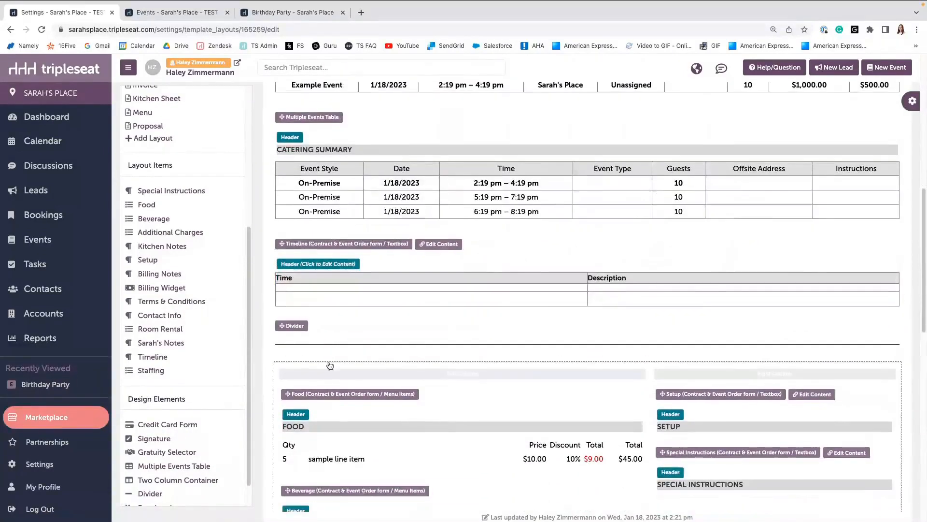
{"action": "left_click", "coordinate": [315, 427]}
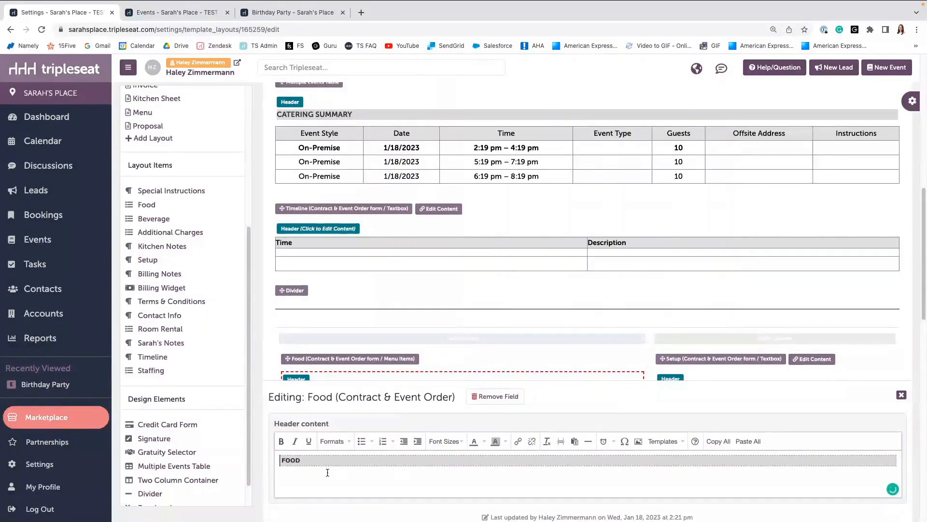
{"action": "key", "text": "super+a"}
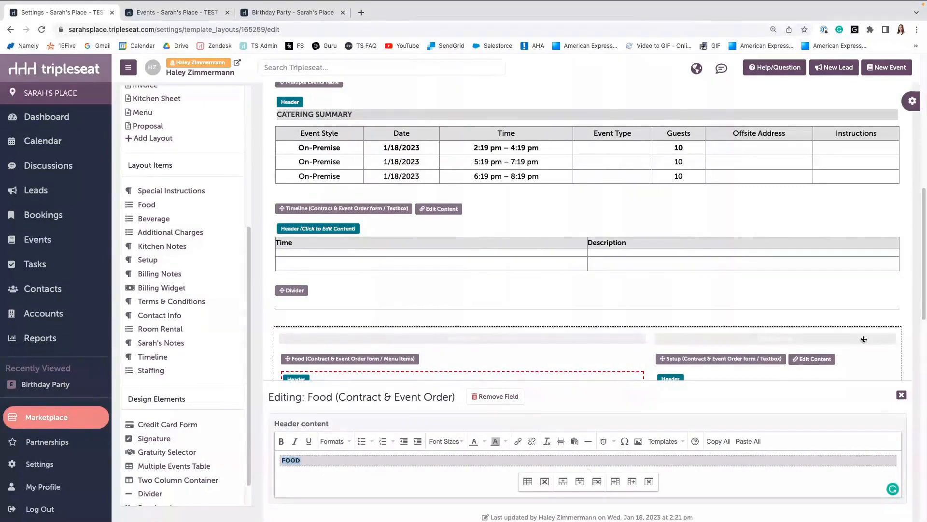
{"action": "left_click", "coordinate": [901, 396]}
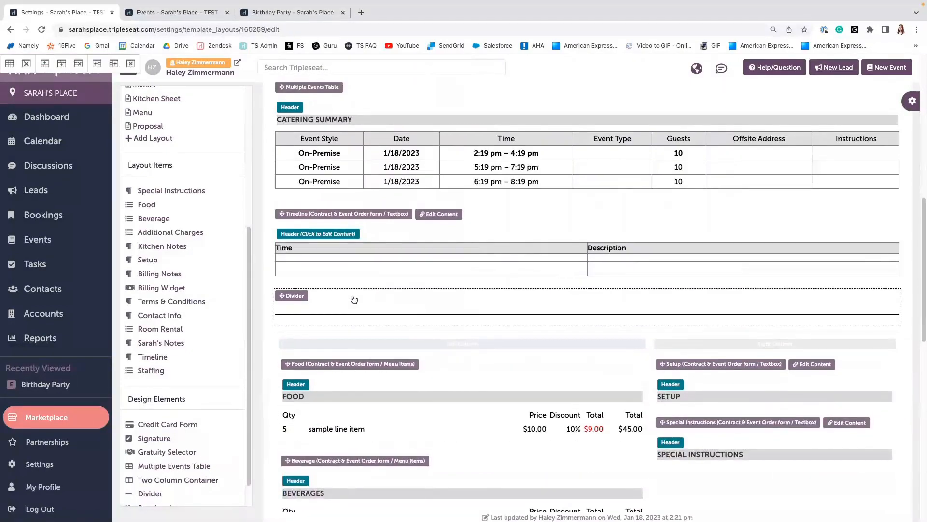
{"action": "left_click", "coordinate": [324, 234]}
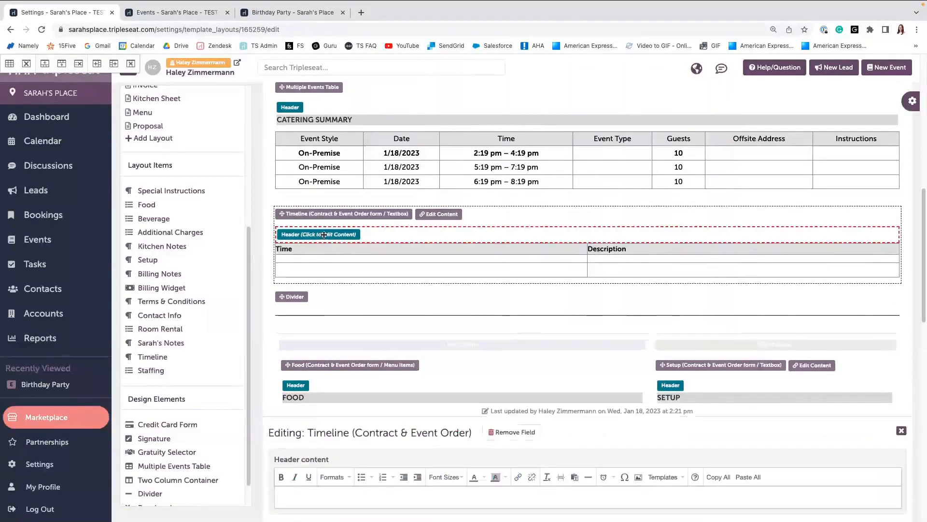
{"action": "left_click", "coordinate": [323, 500]}
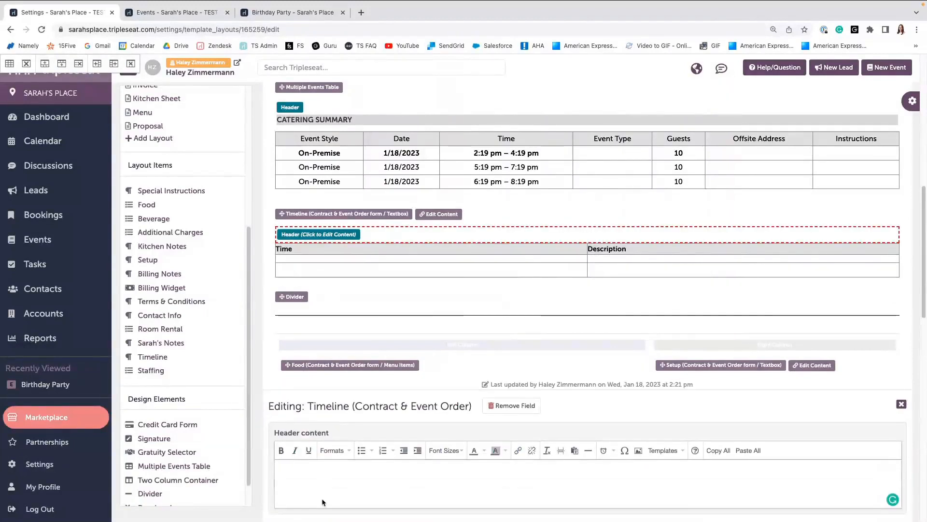
{"action": "type", "text": "FOO"}
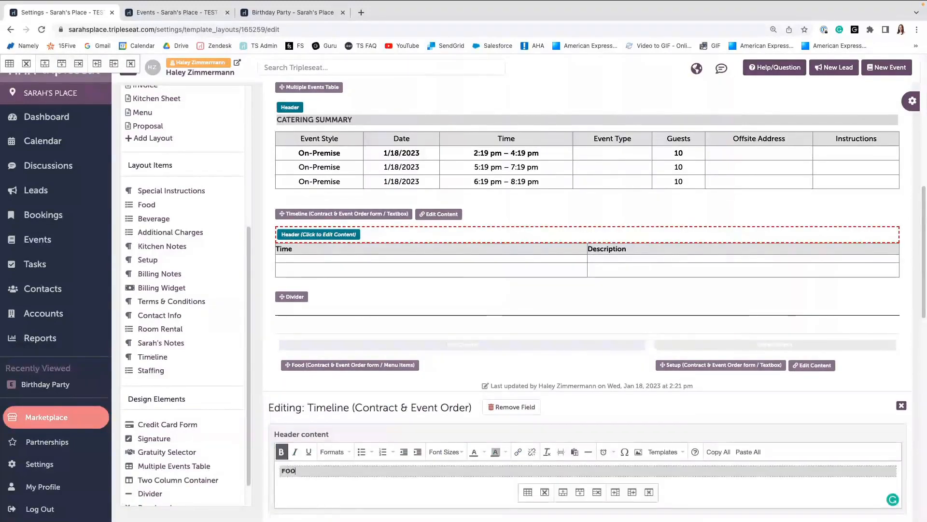
{"action": "key", "text": "BackSpace"}
{"action": "key", "text": "BackSpace"}
{"action": "key", "text": "BackSpace"}
{"action": "type", "text": "T"}
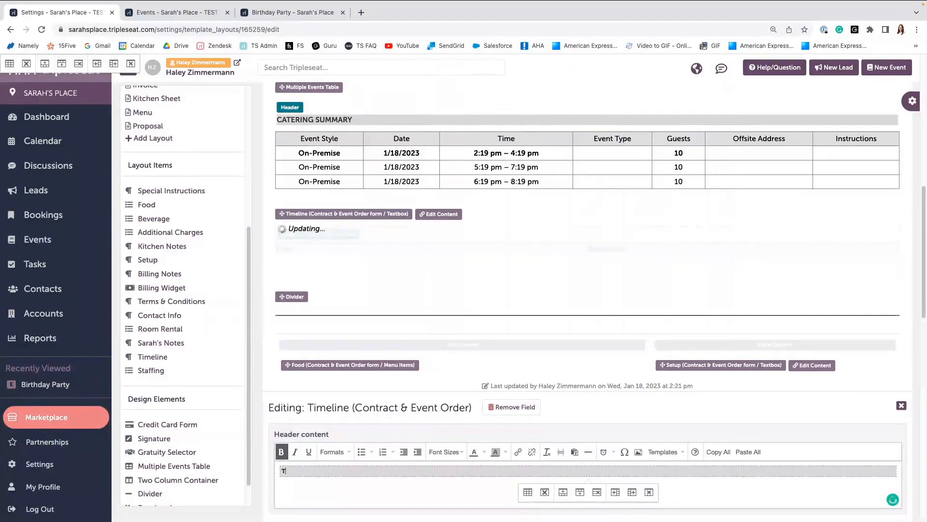
{"action": "type", "text": "IMELINE"}
{"action": "left_click", "coordinate": [902, 406]}
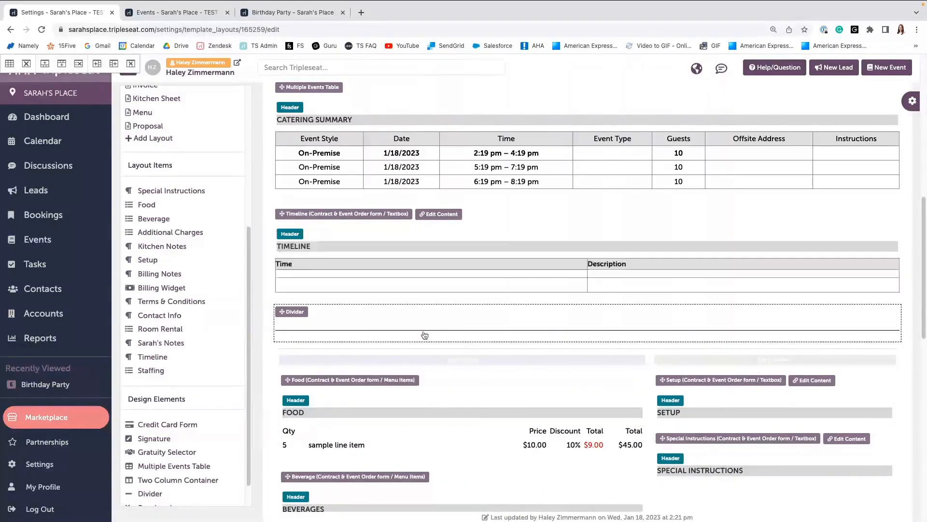
Save the Banquet Event Order layout.
{"action": "scroll", "coordinate": [424, 335], "scroll_direction": "up", "scroll_amount": 10}
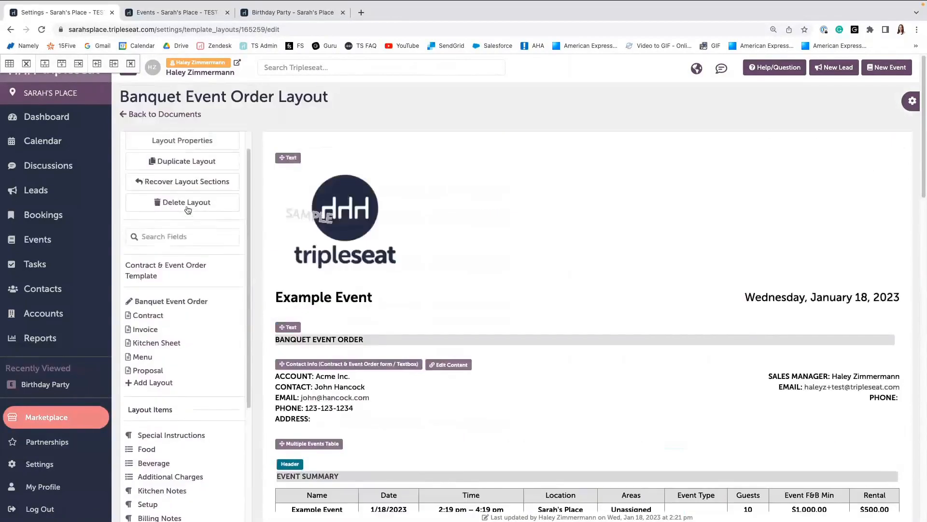
{"action": "scroll", "coordinate": [188, 210], "scroll_direction": "up", "scroll_amount": 1}
{"action": "left_click", "coordinate": [184, 146]}
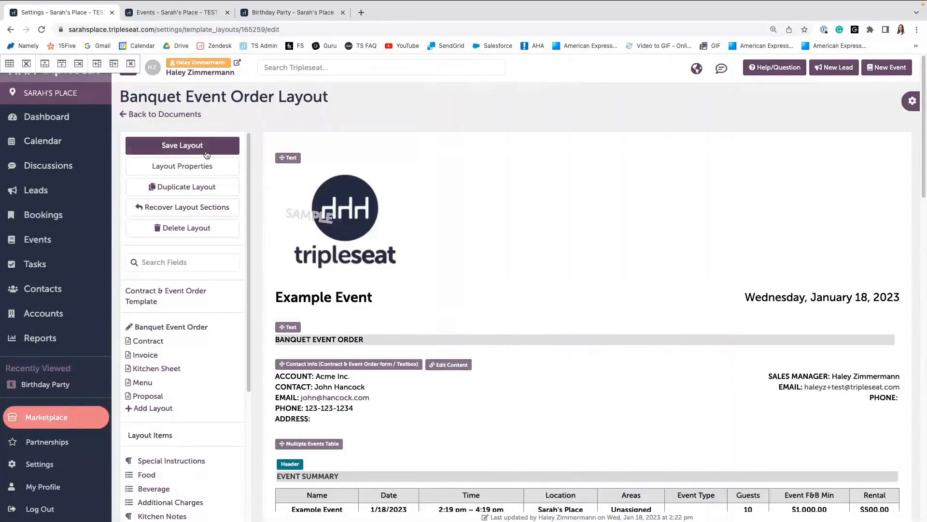
{"action": "left_click", "coordinate": [160, 147]}
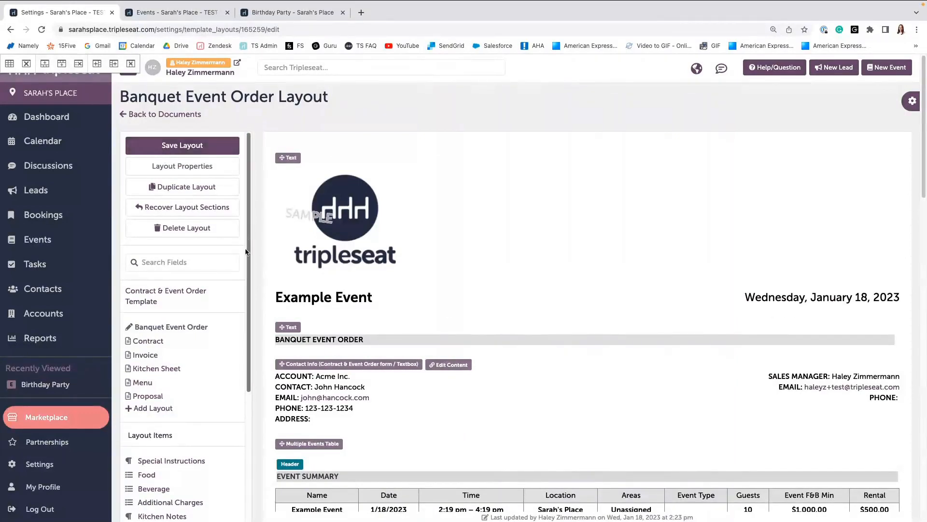
Add the Staffing field to the layout below the divider after the Timeline section.
{"action": "scroll", "coordinate": [245, 251], "scroll_direction": "down", "scroll_amount": 3}
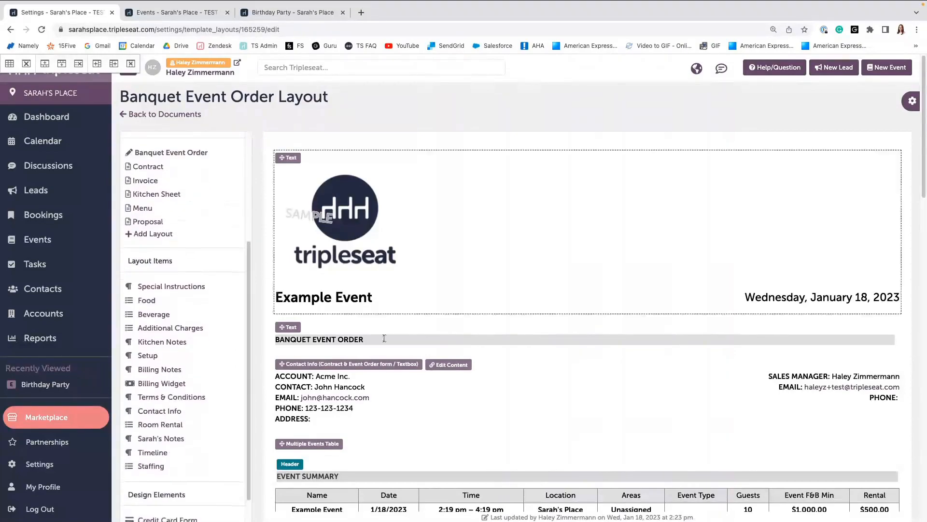
{"action": "scroll", "coordinate": [453, 370], "scroll_direction": "down", "scroll_amount": 6}
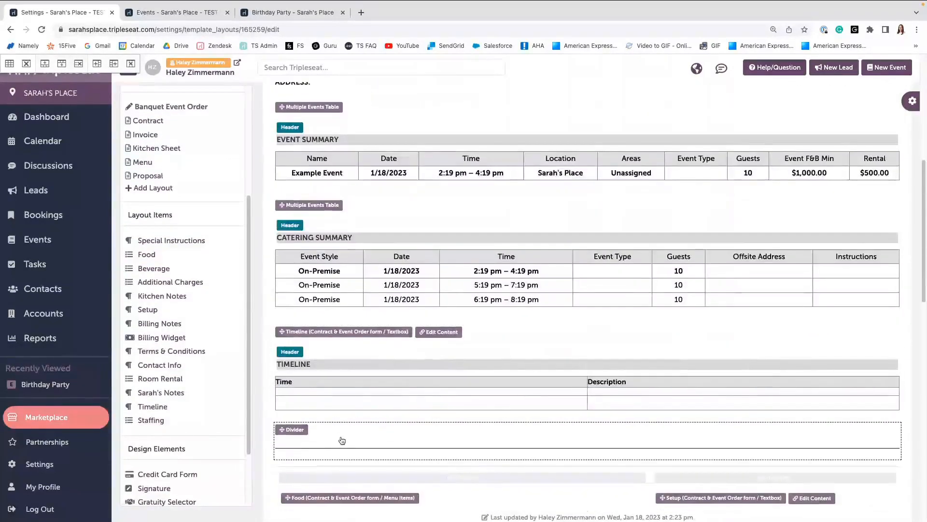
{"action": "scroll", "coordinate": [339, 437], "scroll_direction": "down", "scroll_amount": 2}
{"action": "scroll", "coordinate": [425, 425], "scroll_direction": "down", "scroll_amount": 4}
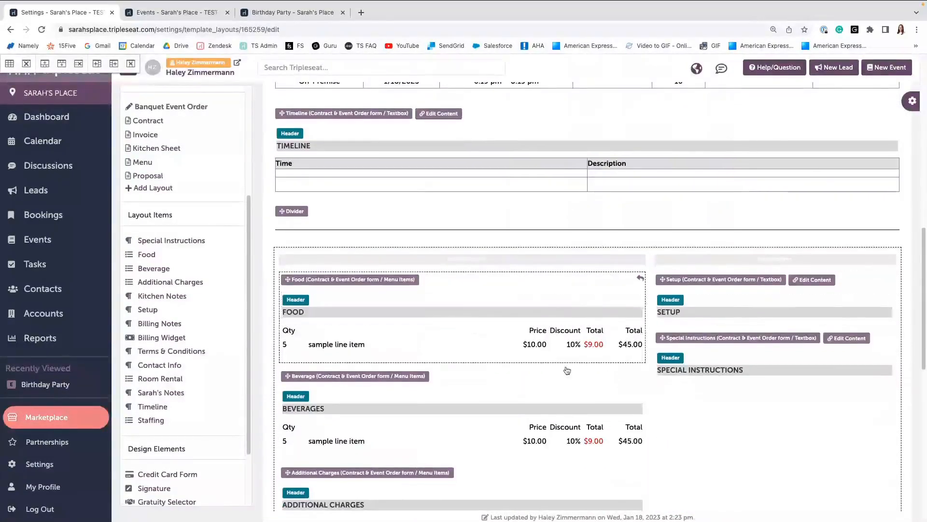
{"action": "scroll", "coordinate": [567, 372], "scroll_direction": "down", "scroll_amount": 1}
{"action": "scroll", "coordinate": [643, 355], "scroll_direction": "down", "scroll_amount": 1}
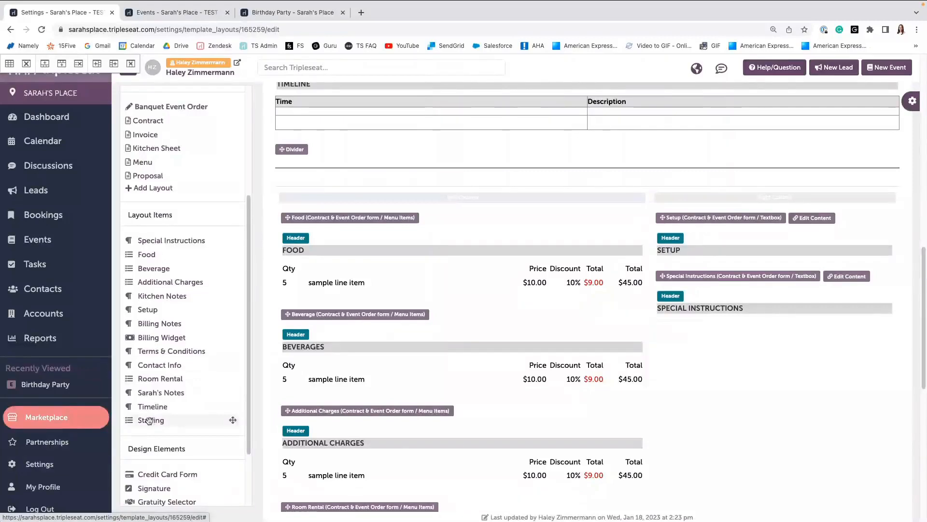
{"action": "left_click_drag", "start_coordinate": [150, 421], "coordinate": [471, 263]}
{"action": "scroll", "coordinate": [481, 355], "scroll_direction": "down", "scroll_amount": 6}
{"action": "scroll", "coordinate": [481, 355], "scroll_direction": "up", "scroll_amount": 7}
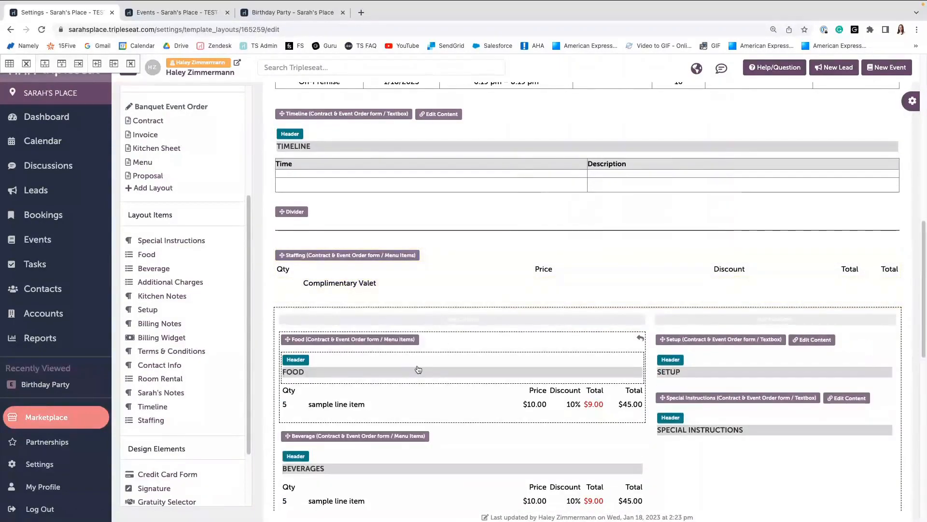
Move the Staffing field into the left column of the two-column section, below Room Rental.
{"action": "scroll", "coordinate": [418, 370], "scroll_direction": "down", "scroll_amount": 3}
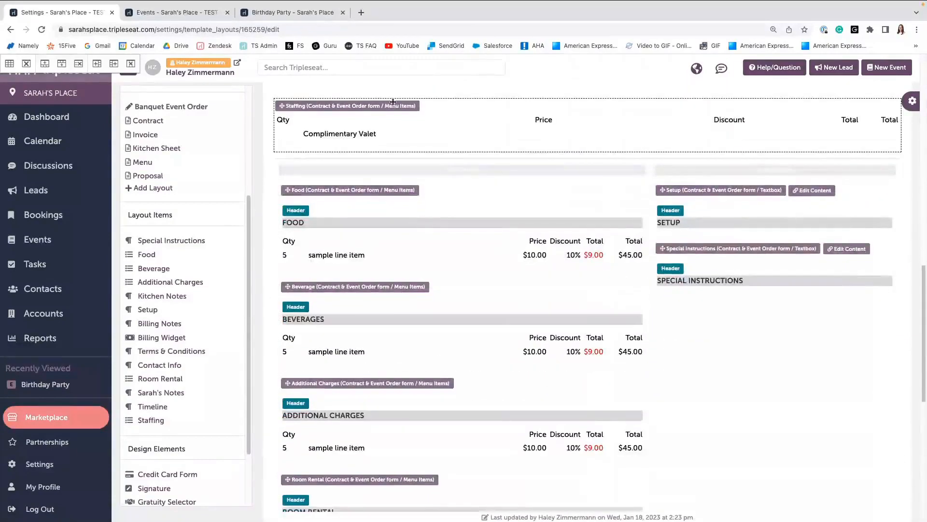
{"action": "scroll", "coordinate": [394, 109], "scroll_direction": "up", "scroll_amount": 1}
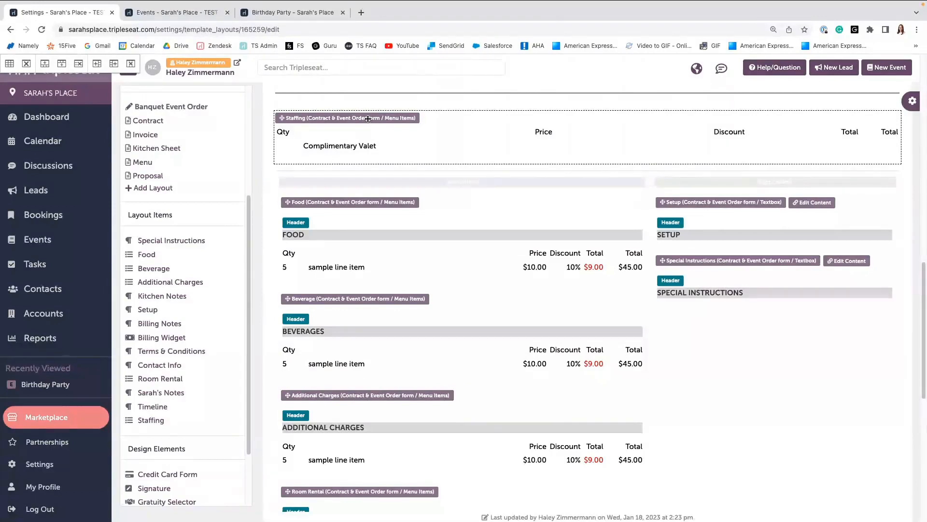
{"action": "left_click_drag", "start_coordinate": [376, 119], "coordinate": [423, 261]}
{"action": "scroll", "coordinate": [449, 232], "scroll_direction": "down", "scroll_amount": 5}
{"action": "scroll", "coordinate": [422, 258], "scroll_direction": "up", "scroll_amount": 6}
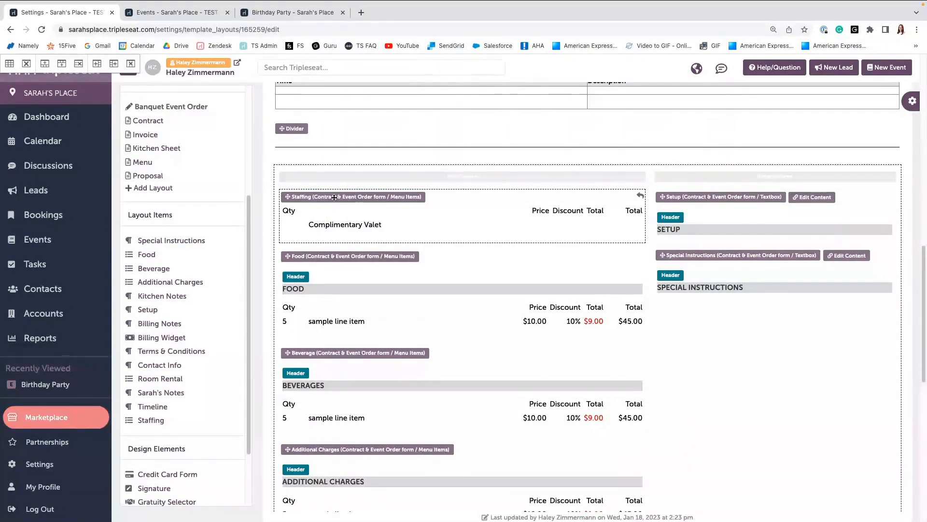
{"action": "left_click_drag", "start_coordinate": [378, 205], "coordinate": [338, 404]}
{"action": "scroll", "coordinate": [377, 249], "scroll_direction": "down", "scroll_amount": 5}
{"action": "scroll", "coordinate": [338, 404], "scroll_direction": "down", "scroll_amount": 1}
{"action": "scroll", "coordinate": [338, 404], "scroll_direction": "down", "scroll_amount": 2}
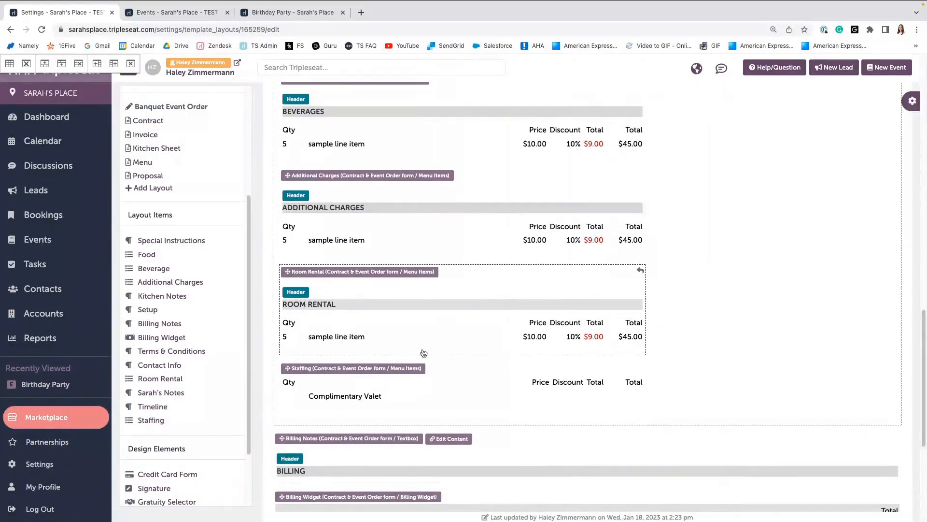
Enable the header on the Staffing field in its editing settings.
{"action": "left_click", "coordinate": [423, 384]}
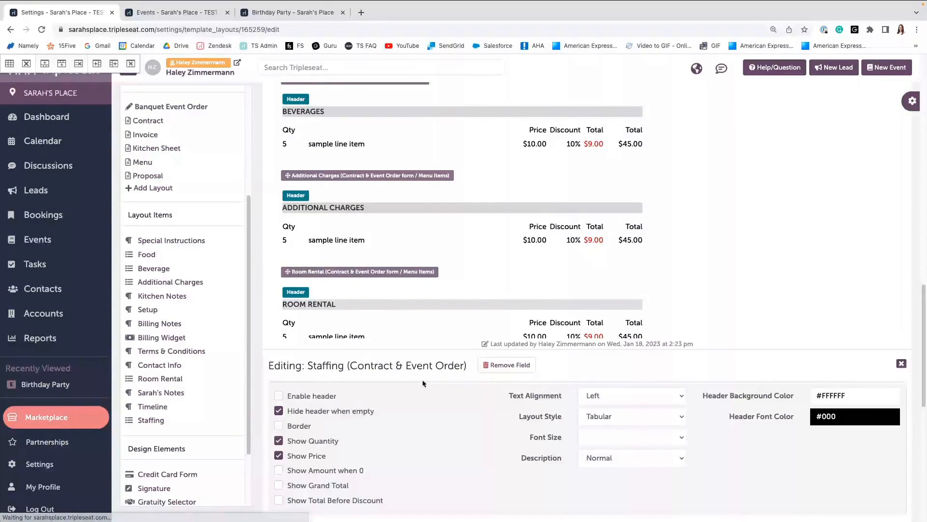
{"action": "left_click", "coordinate": [278, 395]}
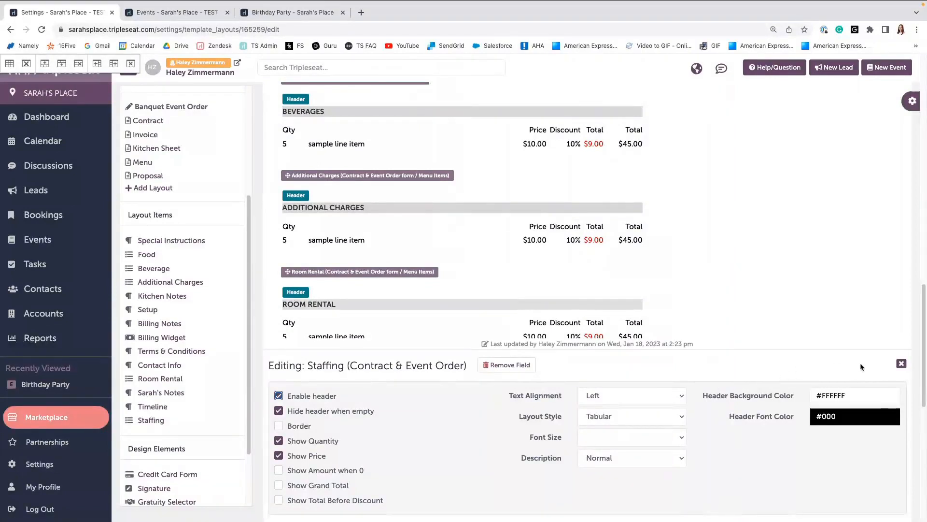
{"action": "left_click", "coordinate": [901, 363]}
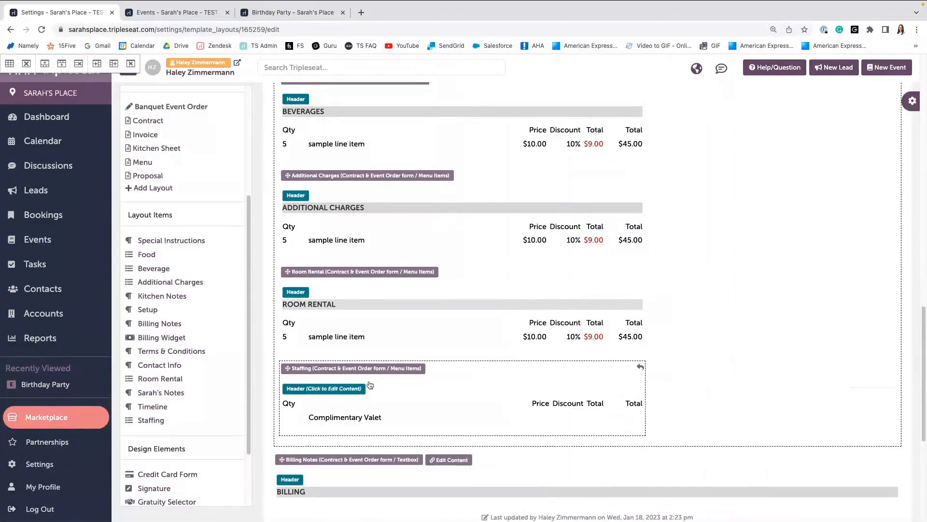
Replace the Staffing field's header content with the text STAFFING.
{"action": "left_click", "coordinate": [350, 386]}
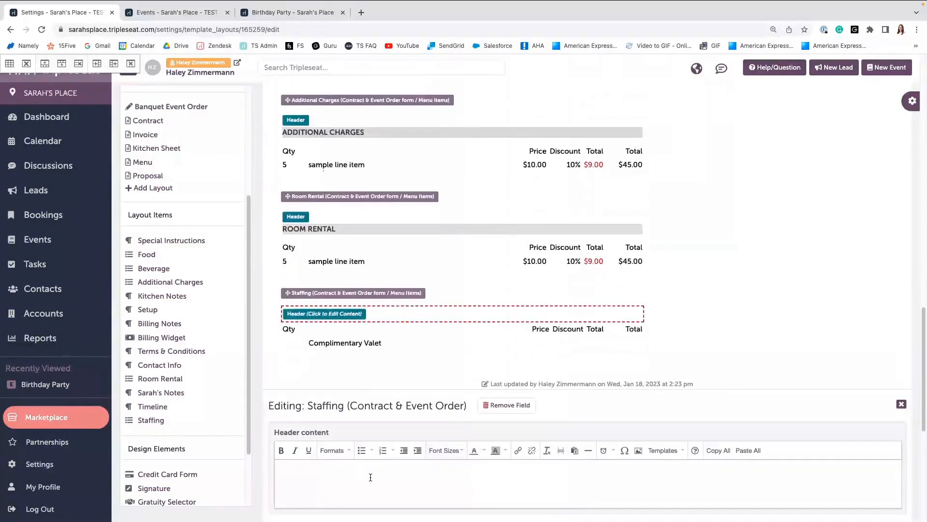
{"action": "left_click", "coordinate": [369, 477]}
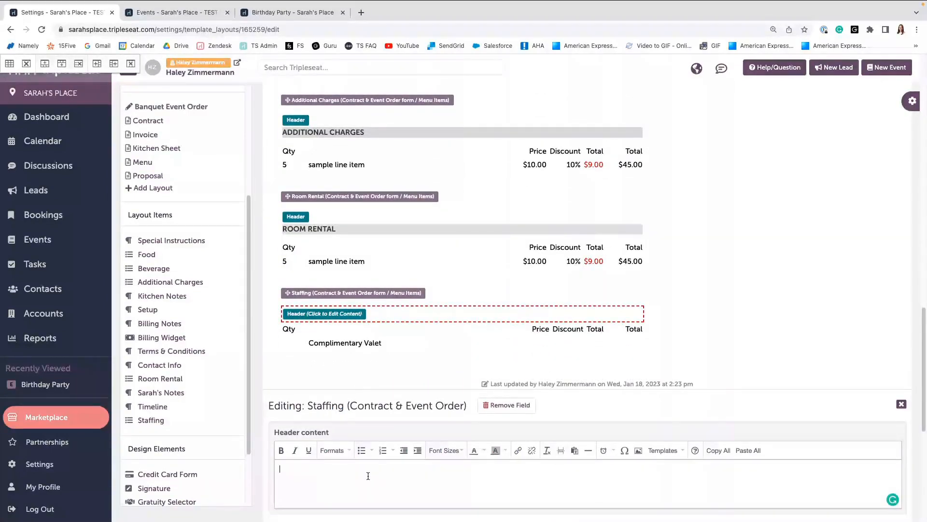
{"action": "type", "text": "FOOD"}
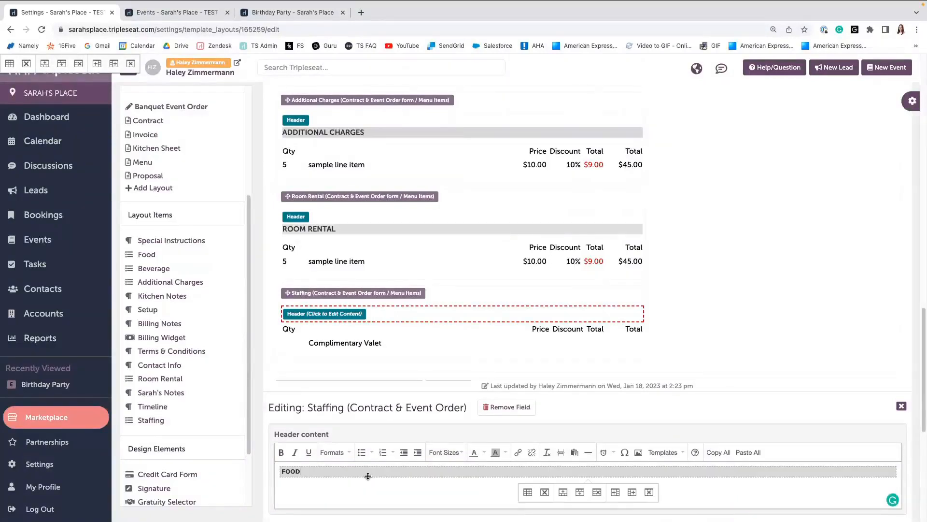
{"action": "key", "text": "BackSpace"}
{"action": "key", "text": "BackSpace"}
{"action": "key", "text": "BackSpace"}
{"action": "key", "text": "BackSpace"}
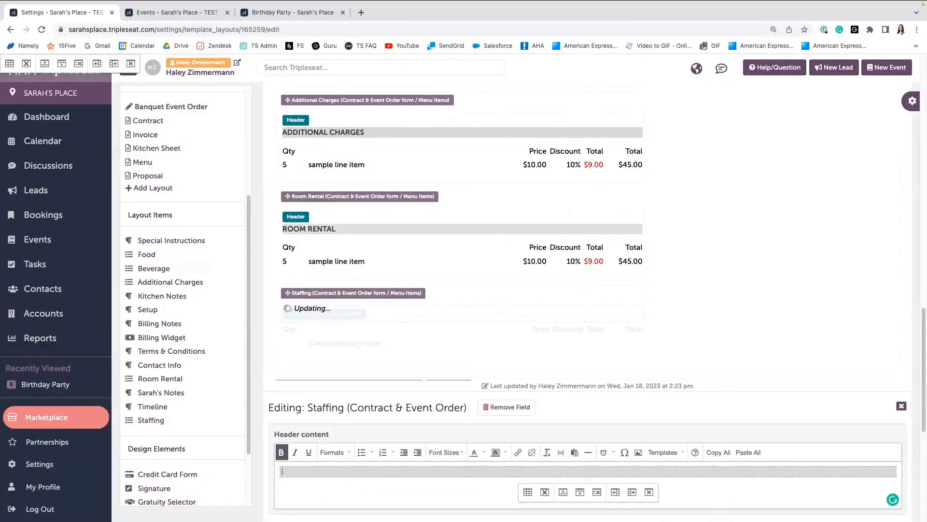
{"action": "type", "text": "STAFFING"}
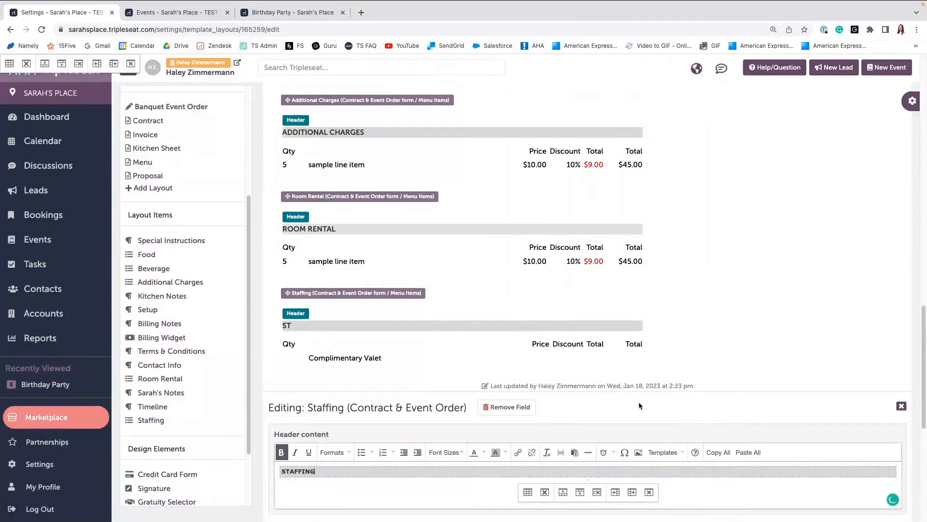
{"action": "left_click", "coordinate": [901, 405]}
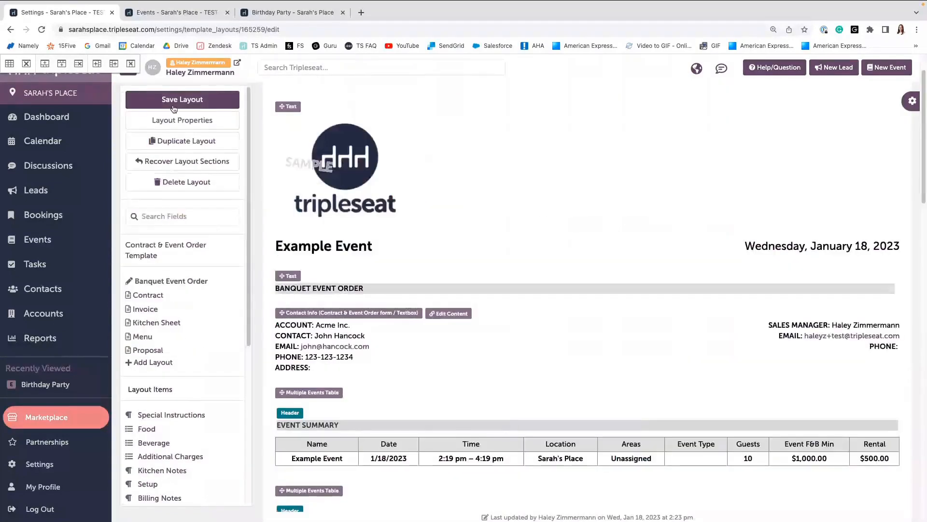
Save the Banquet Event Order layout and scroll through it to review the sections.
{"action": "left_click", "coordinate": [186, 102]}
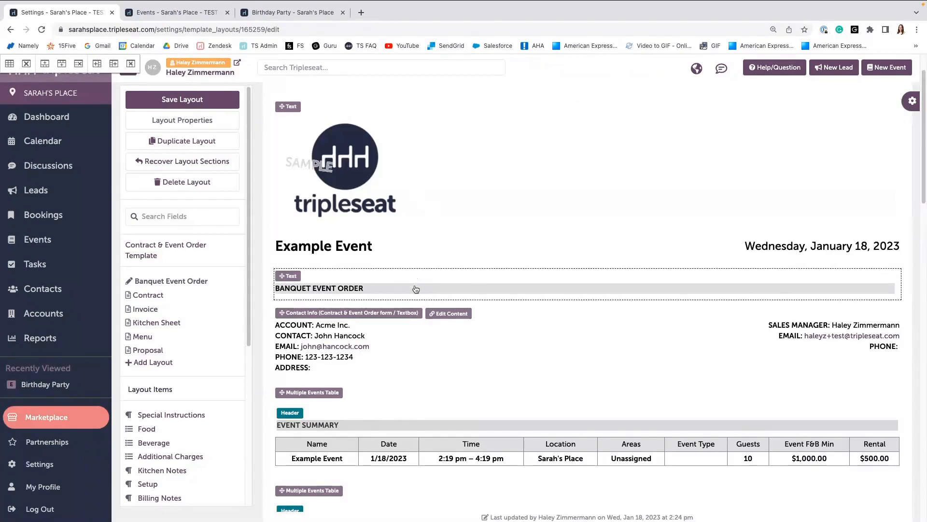
{"action": "scroll", "coordinate": [416, 289], "scroll_direction": "down", "scroll_amount": 3}
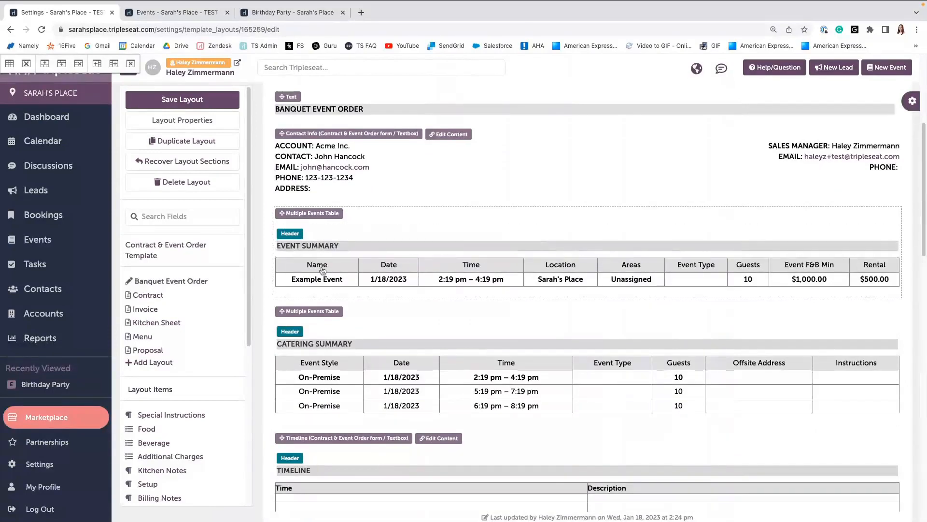
{"action": "scroll", "coordinate": [354, 357], "scroll_direction": "down", "scroll_amount": 2}
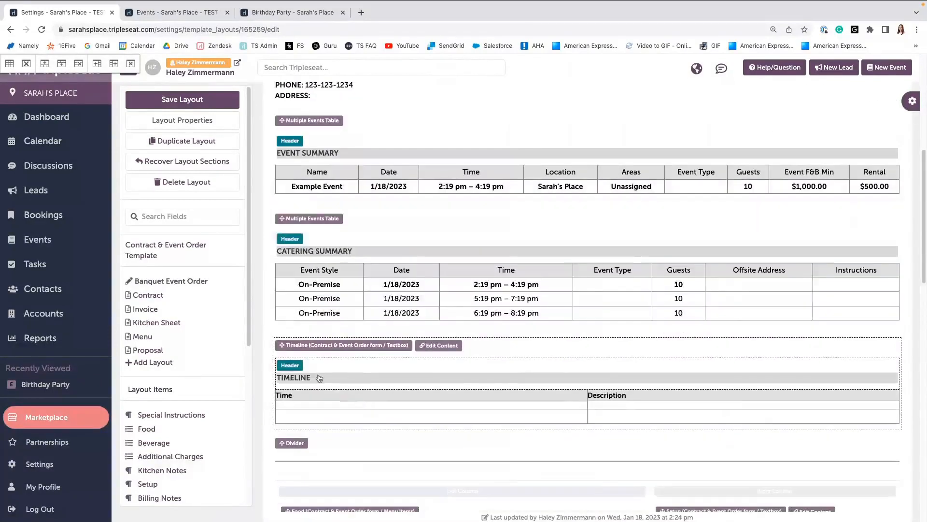
{"action": "scroll", "coordinate": [311, 376], "scroll_direction": "down", "scroll_amount": 3}
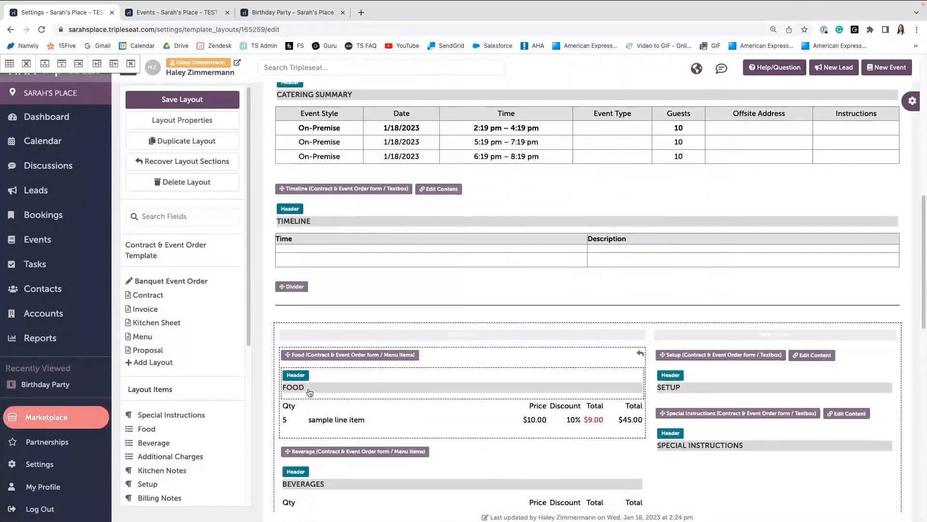
{"action": "scroll", "coordinate": [309, 392], "scroll_direction": "up", "scroll_amount": 1}
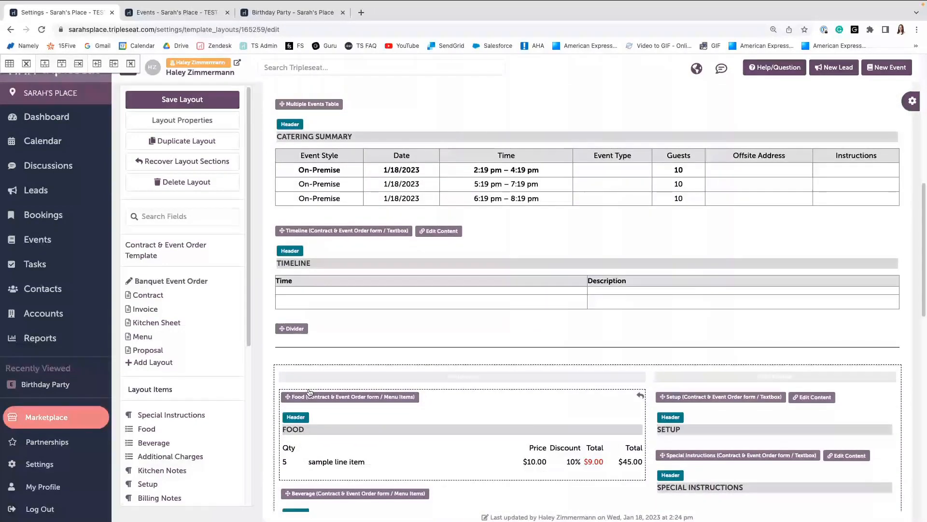
{"action": "scroll", "coordinate": [309, 392], "scroll_direction": "up", "scroll_amount": 5}
{"action": "scroll", "coordinate": [309, 392], "scroll_direction": "up", "scroll_amount": 3}
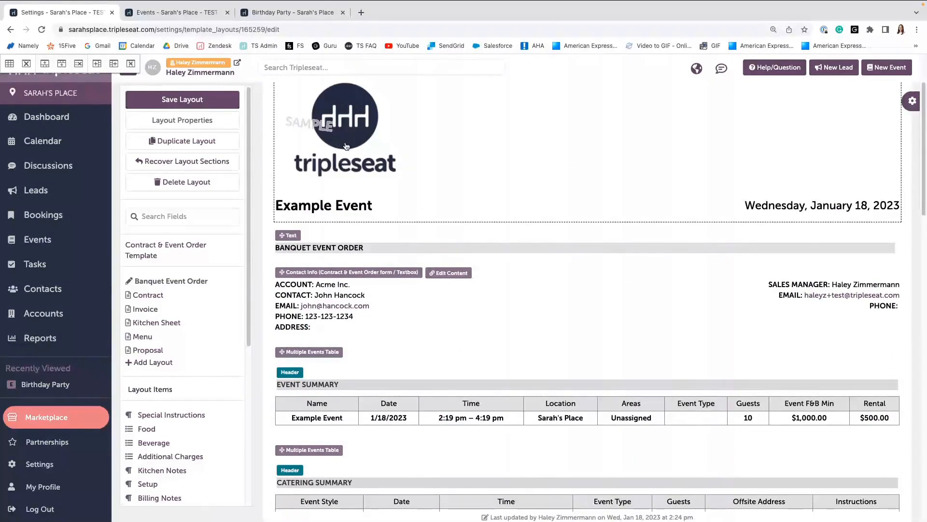
Set the BANQUET EVENT ORDER title cell's background color to #5cc8e0 in its cell properties.
{"action": "left_click", "coordinate": [316, 249]}
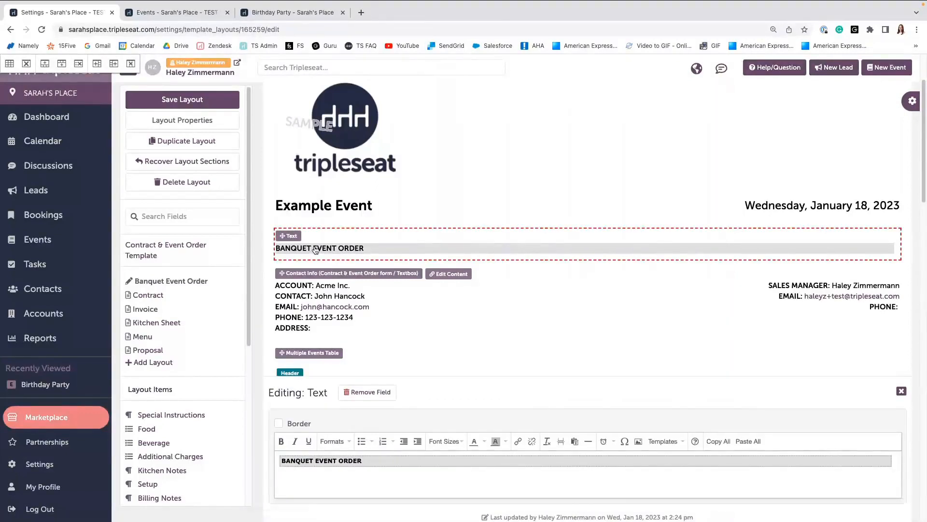
{"action": "left_click", "coordinate": [380, 460]}
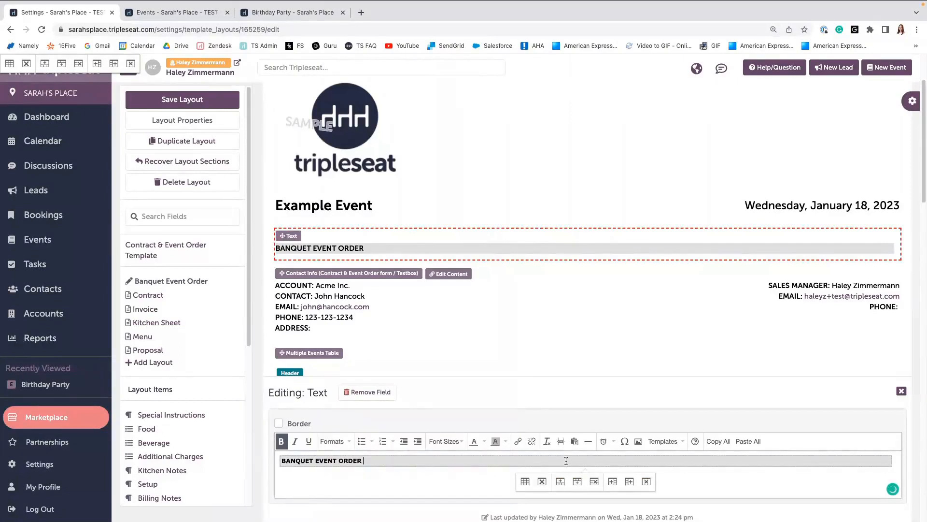
{"action": "right_click", "coordinate": [433, 461]}
{"action": "mouse_move", "coordinate": [485, 494]}
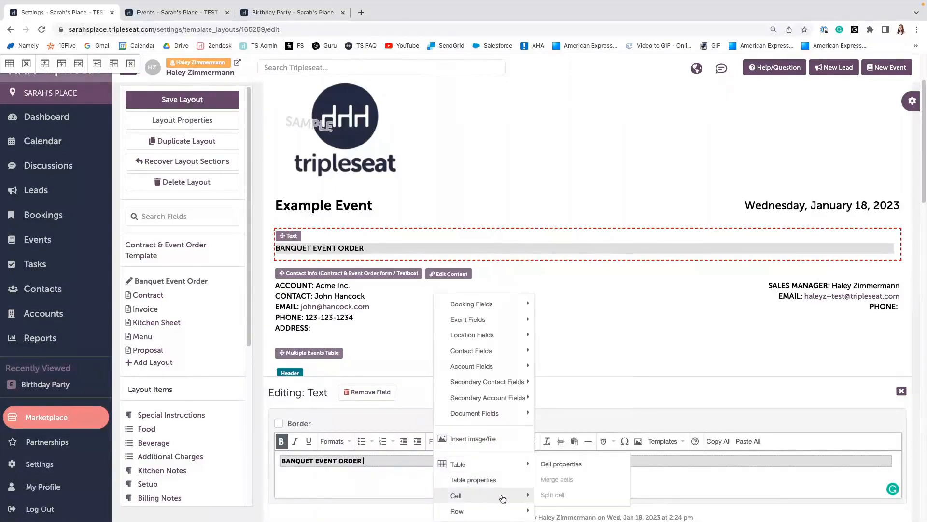
{"action": "left_click", "coordinate": [574, 468]}
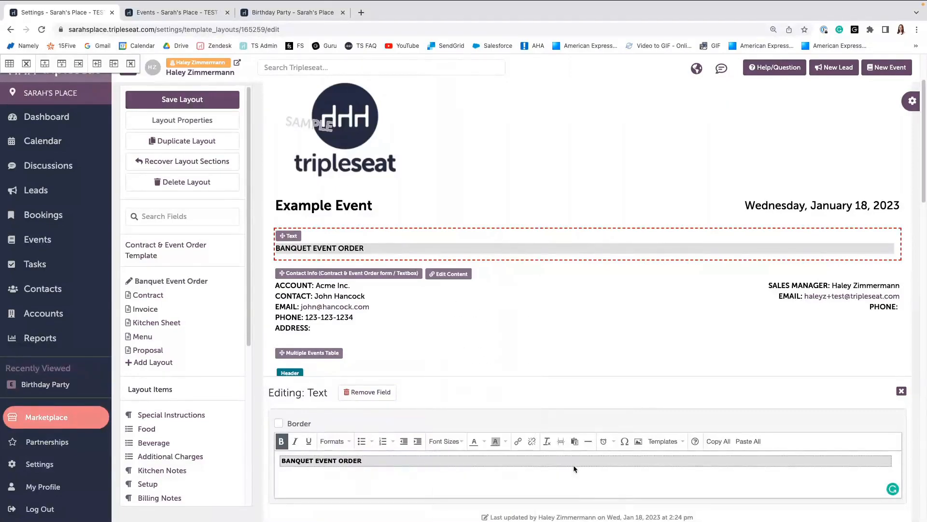
{"action": "left_click", "coordinate": [415, 238]}
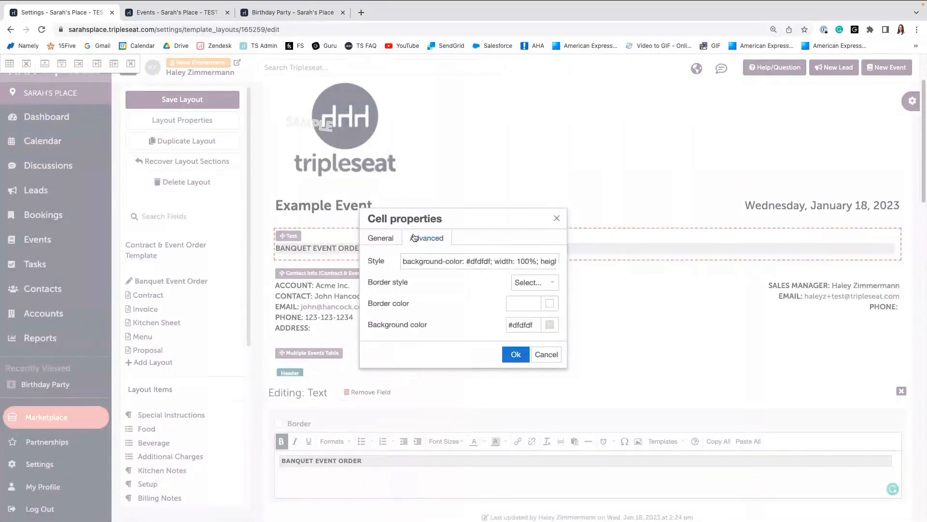
{"action": "left_click", "coordinate": [549, 325]}
{"action": "left_click", "coordinate": [501, 275]}
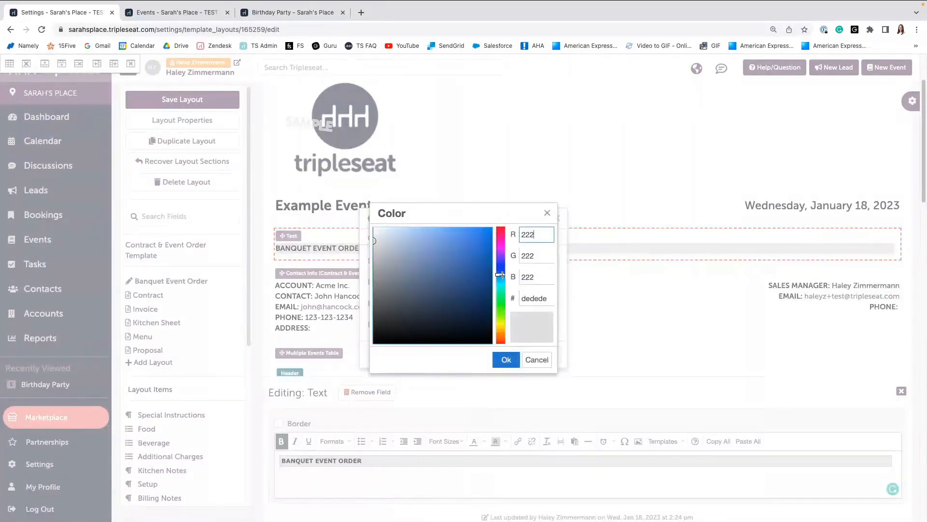
{"action": "left_click_drag", "start_coordinate": [501, 274], "coordinate": [500, 280]}
{"action": "left_click", "coordinate": [443, 239]}
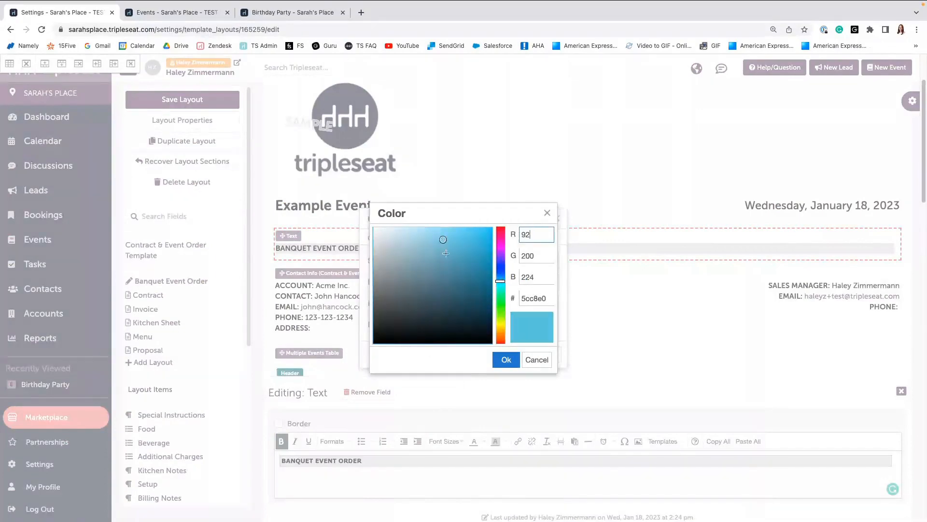
{"action": "left_click", "coordinate": [503, 360]}
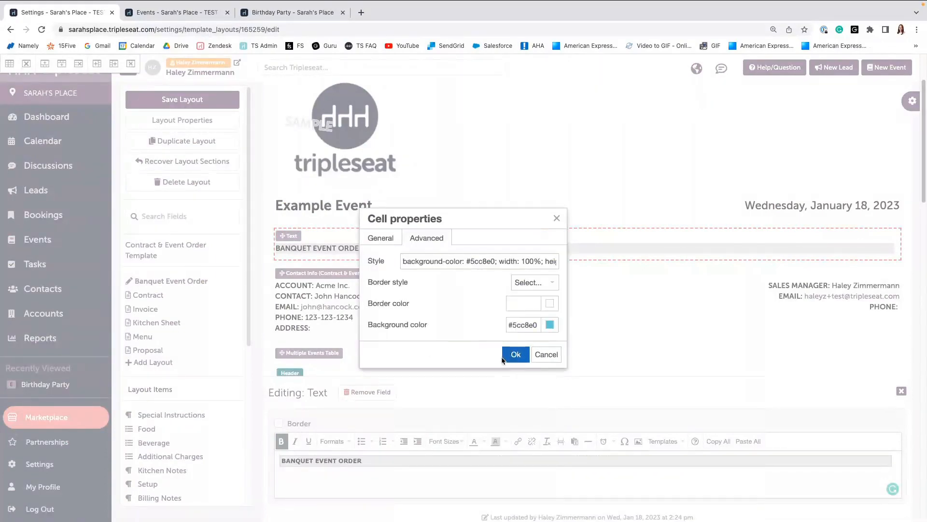
{"action": "left_click", "coordinate": [503, 358]}
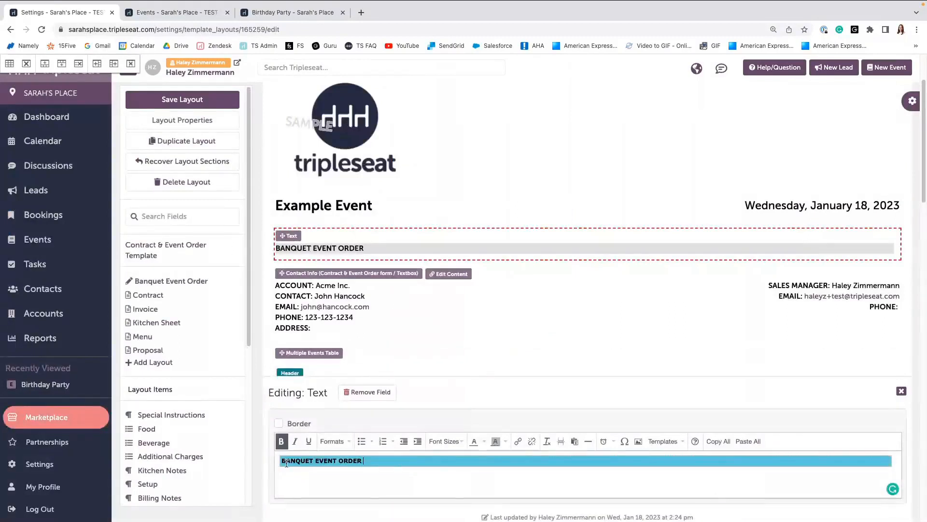
Center the BANQUET EVENT ORDER title text and set its font size to 9pt.
{"action": "left_click", "coordinate": [333, 441]}
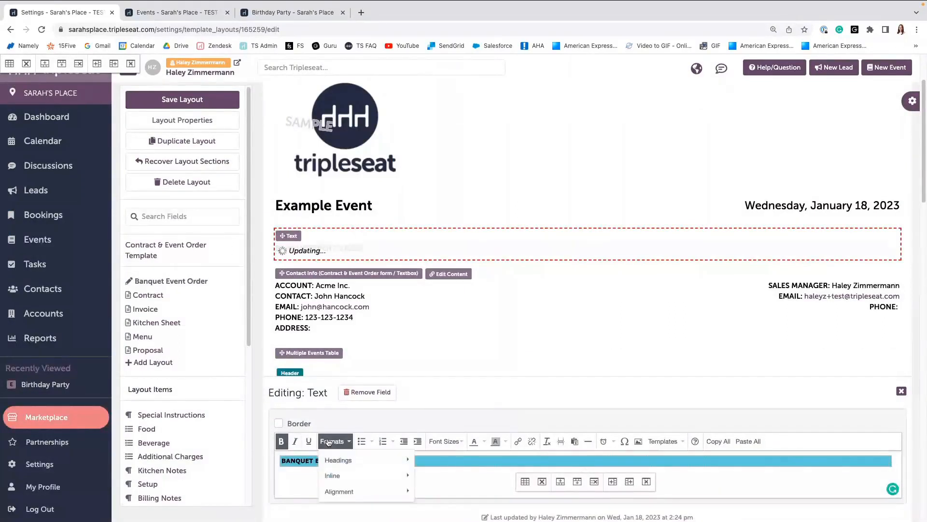
{"action": "mouse_move", "coordinate": [345, 475]}
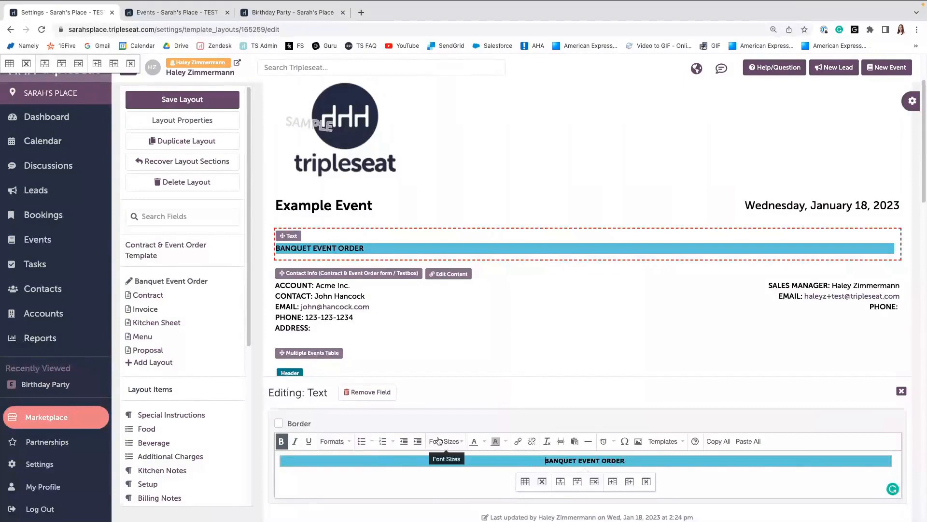
{"action": "left_click", "coordinate": [440, 442]}
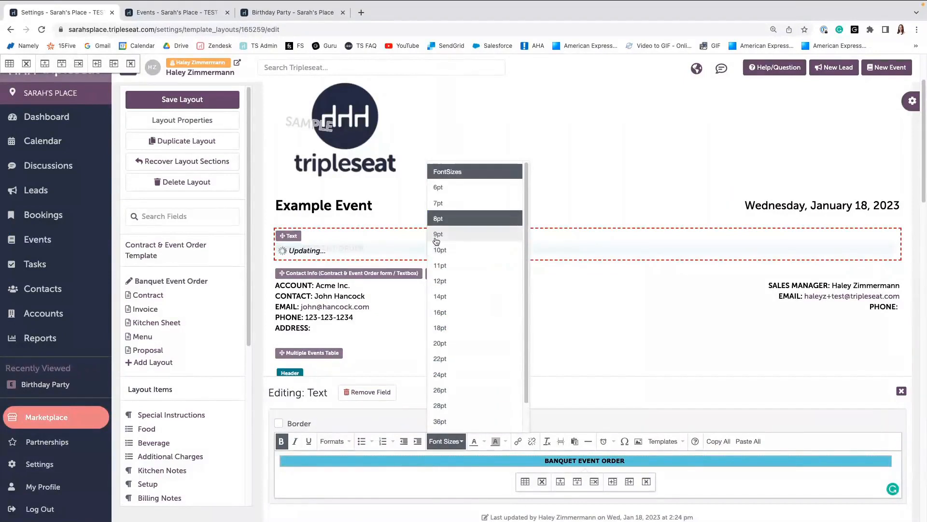
{"action": "left_click", "coordinate": [441, 237]}
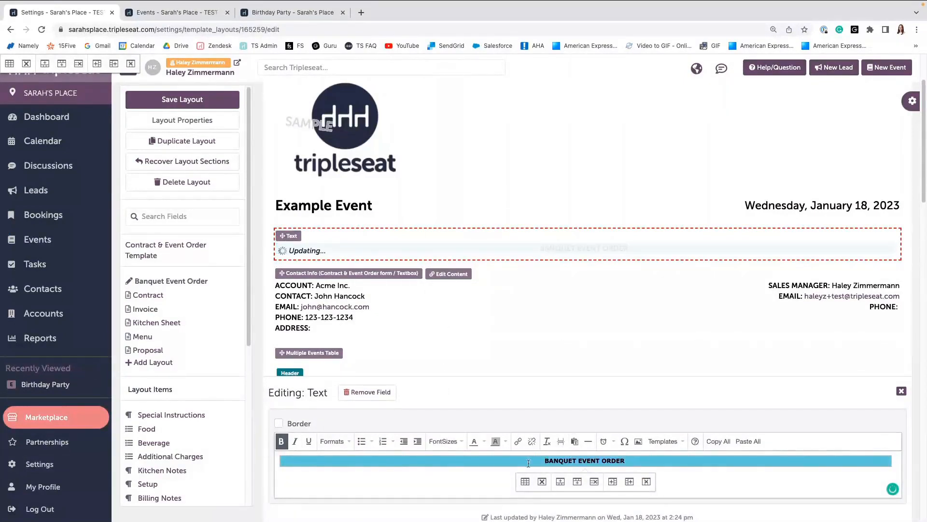
{"action": "left_click", "coordinate": [451, 441]}
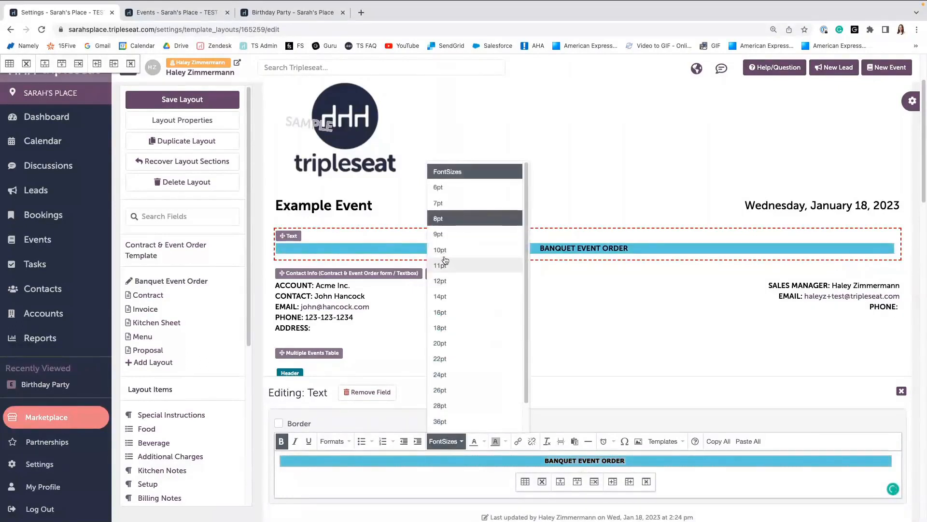
{"action": "left_click", "coordinate": [441, 237]}
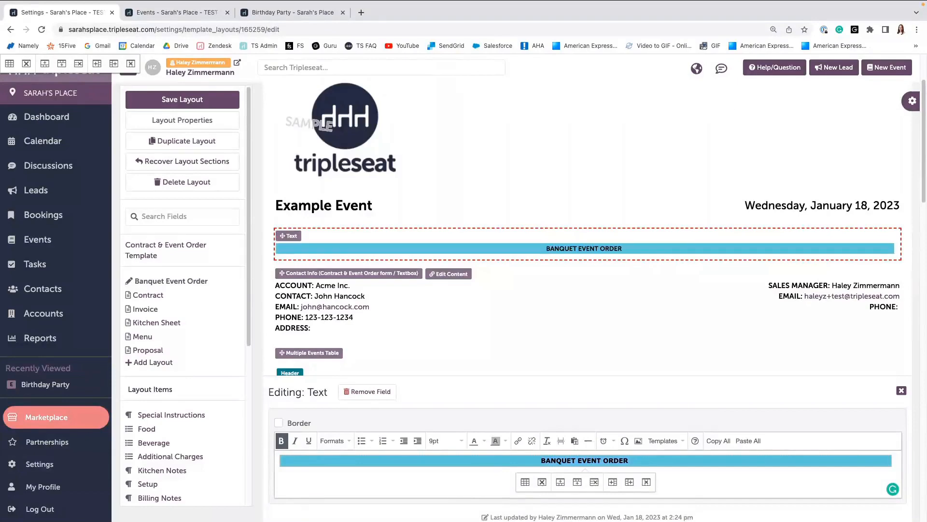
{"action": "left_click", "coordinate": [901, 391]}
{"action": "scroll", "coordinate": [563, 363], "scroll_direction": "down", "scroll_amount": 3}
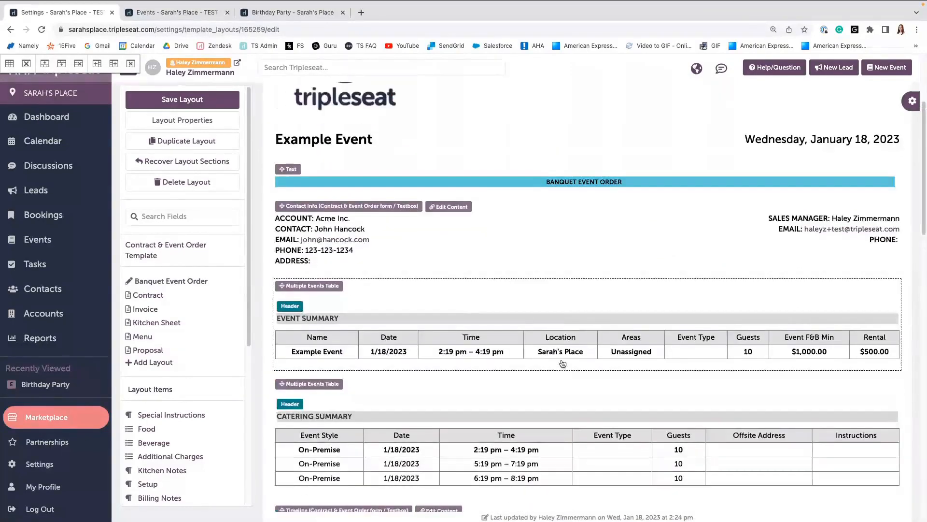
Scroll through the layout's sections and open the Beverage field's settings to review them.
{"action": "scroll", "coordinate": [562, 364], "scroll_direction": "up", "scroll_amount": 1}
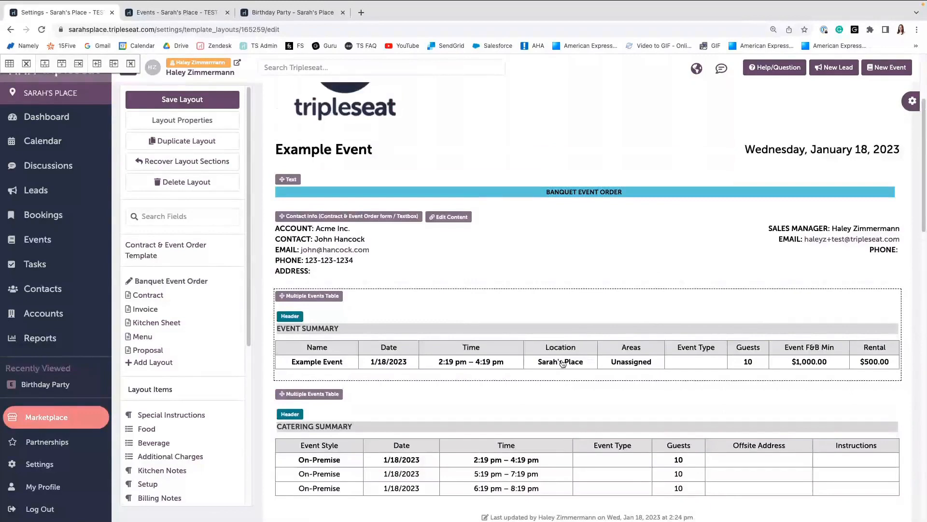
{"action": "scroll", "coordinate": [563, 363], "scroll_direction": "down", "scroll_amount": 1}
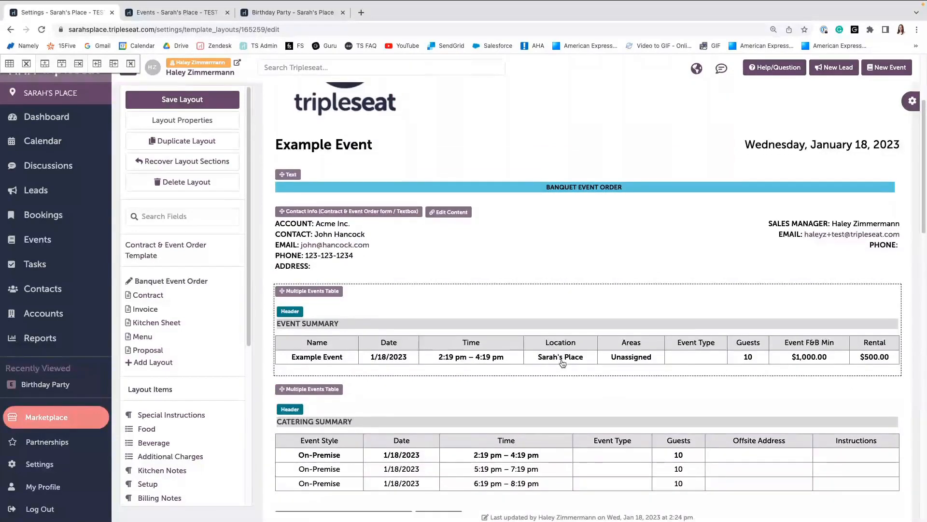
{"action": "scroll", "coordinate": [563, 363], "scroll_direction": "down", "scroll_amount": 1}
{"action": "scroll", "coordinate": [563, 363], "scroll_direction": "down", "scroll_amount": 5}
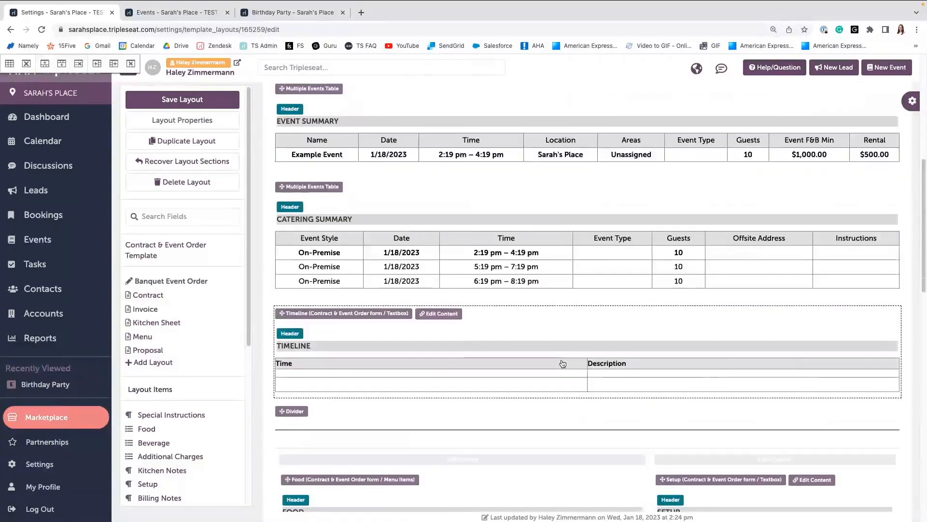
{"action": "scroll", "coordinate": [561, 362], "scroll_direction": "down", "scroll_amount": 2}
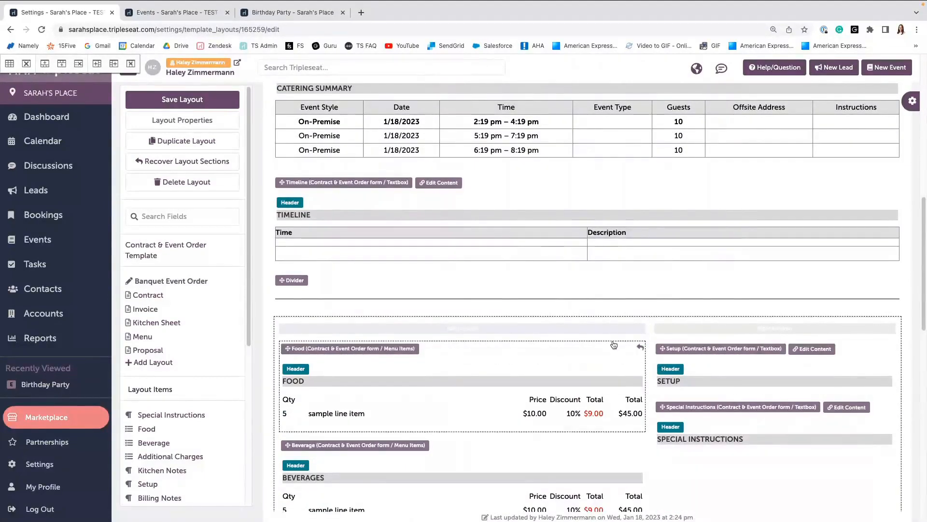
{"action": "scroll", "coordinate": [608, 374], "scroll_direction": "down", "scroll_amount": 2}
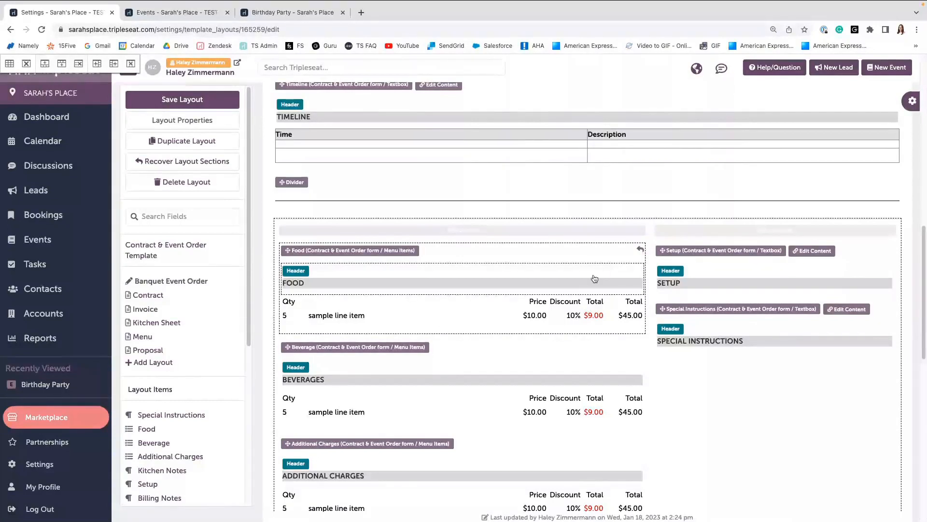
{"action": "left_click", "coordinate": [367, 347]}
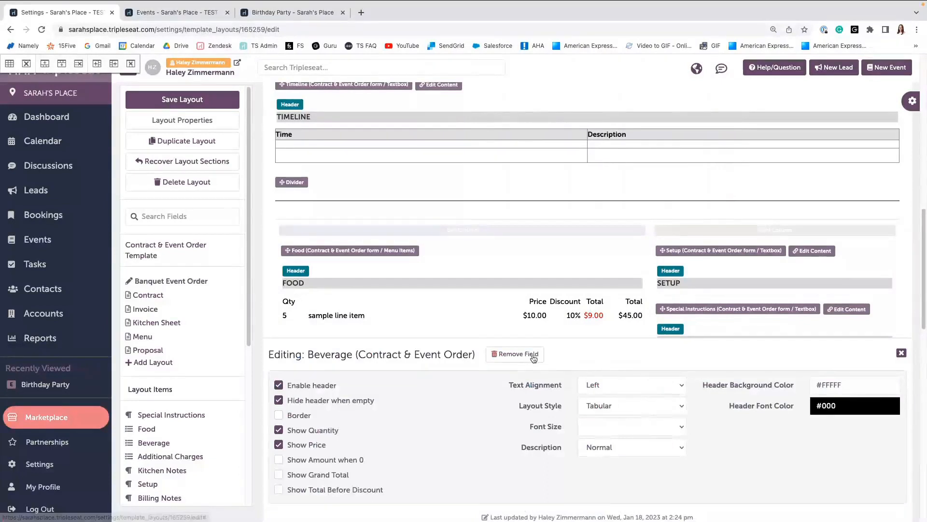
{"action": "left_click", "coordinate": [901, 353]}
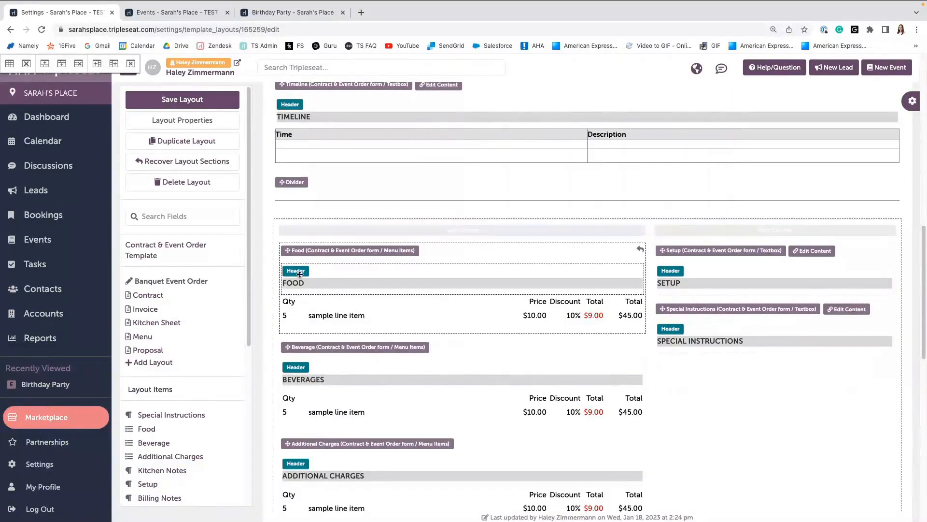
Move the Food, Beverage, Additional Charges, Room Rental and Staffing fields out of the two-column section to full width.
{"action": "left_click", "coordinate": [640, 250]}
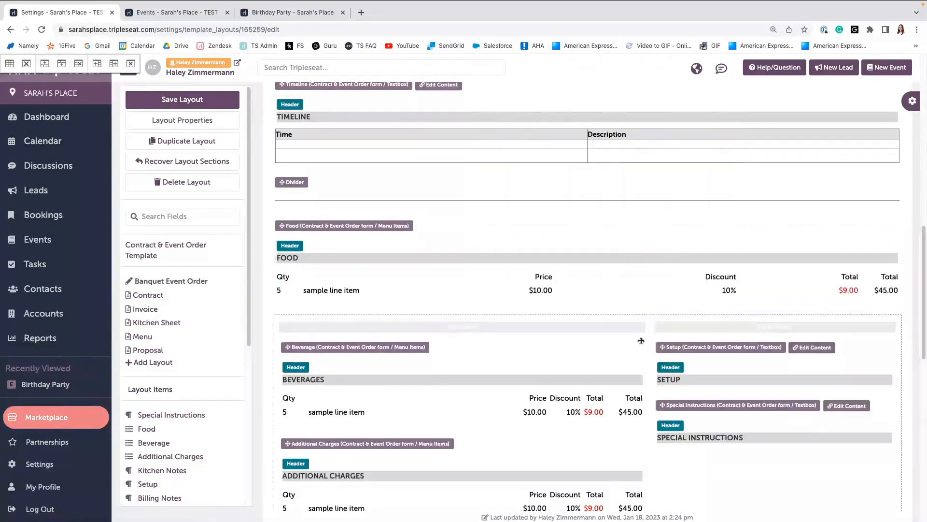
{"action": "scroll", "coordinate": [639, 374], "scroll_direction": "down", "scroll_amount": 3}
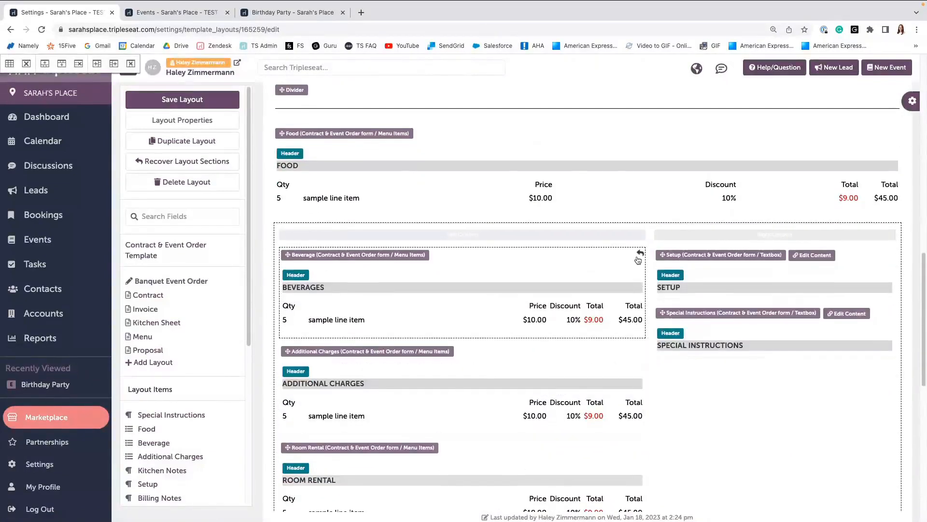
{"action": "left_click", "coordinate": [640, 250]}
{"action": "scroll", "coordinate": [642, 314], "scroll_direction": "down", "scroll_amount": 3}
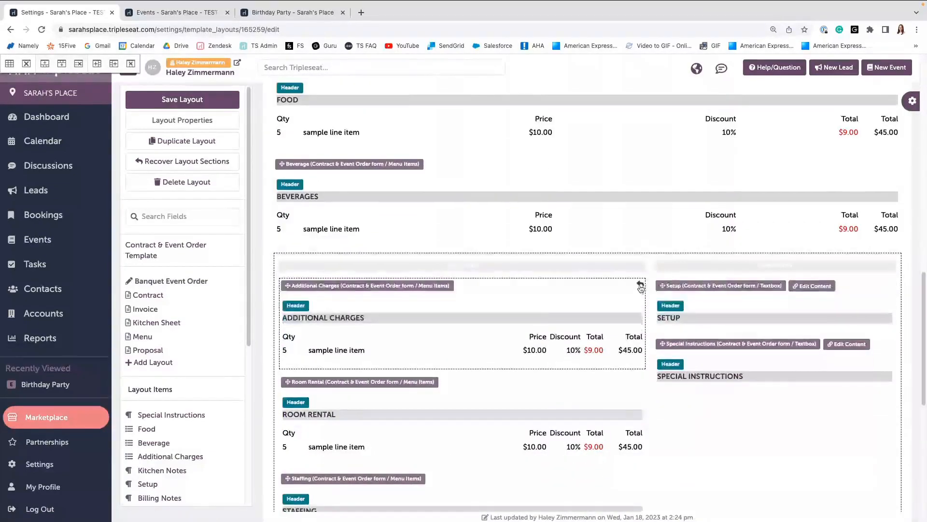
{"action": "left_click", "coordinate": [640, 240]}
{"action": "left_click", "coordinate": [640, 335]}
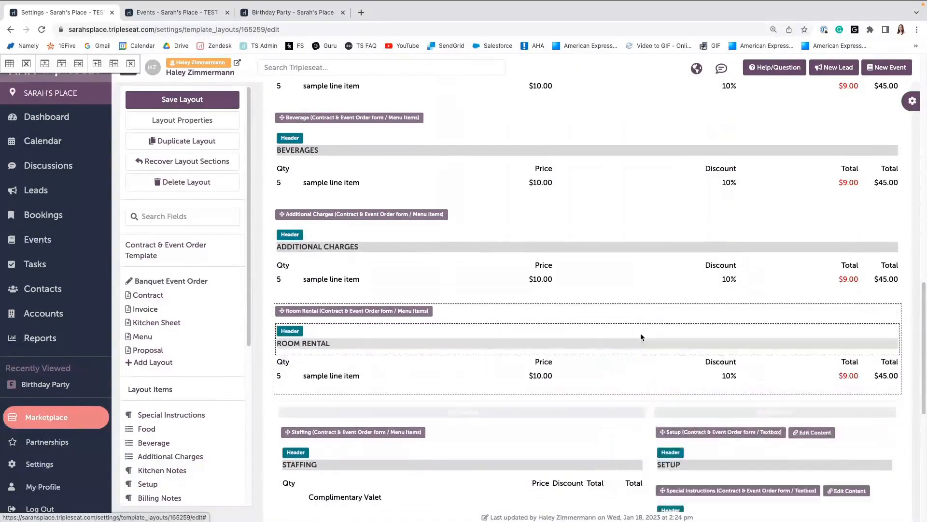
{"action": "scroll", "coordinate": [639, 314], "scroll_direction": "down", "scroll_amount": 3}
{"action": "left_click", "coordinate": [640, 228]}
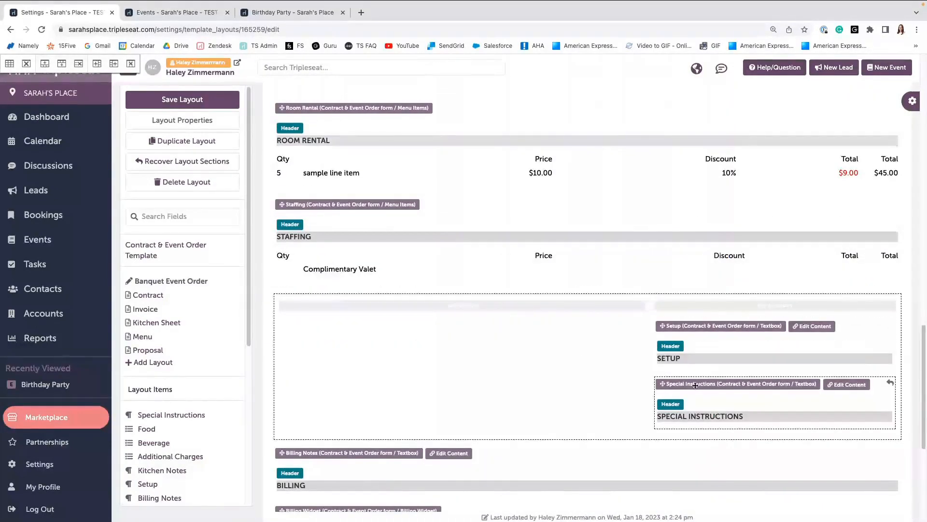
Move the Special Instructions field into the left column of the two-column section beside Setup.
{"action": "left_click_drag", "start_coordinate": [694, 384], "coordinate": [409, 322]}
{"action": "scroll", "coordinate": [595, 334], "scroll_direction": "down", "scroll_amount": 1}
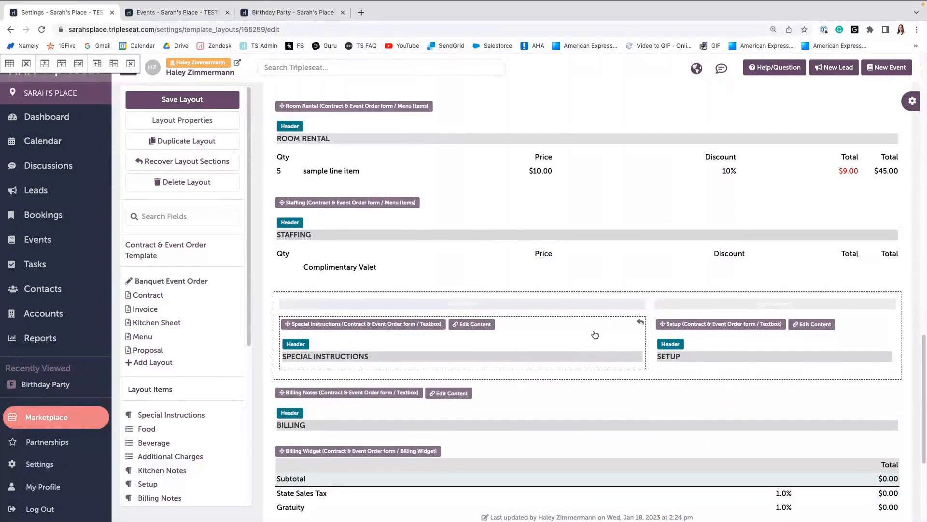
Save the Banquet Event Order layout.
{"action": "scroll", "coordinate": [596, 335], "scroll_direction": "up", "scroll_amount": 2}
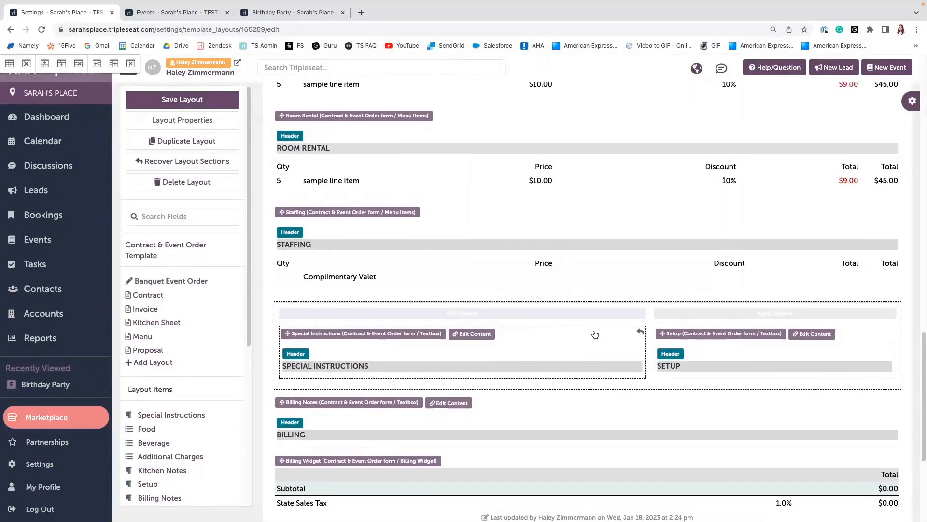
{"action": "scroll", "coordinate": [595, 335], "scroll_direction": "up", "scroll_amount": 4}
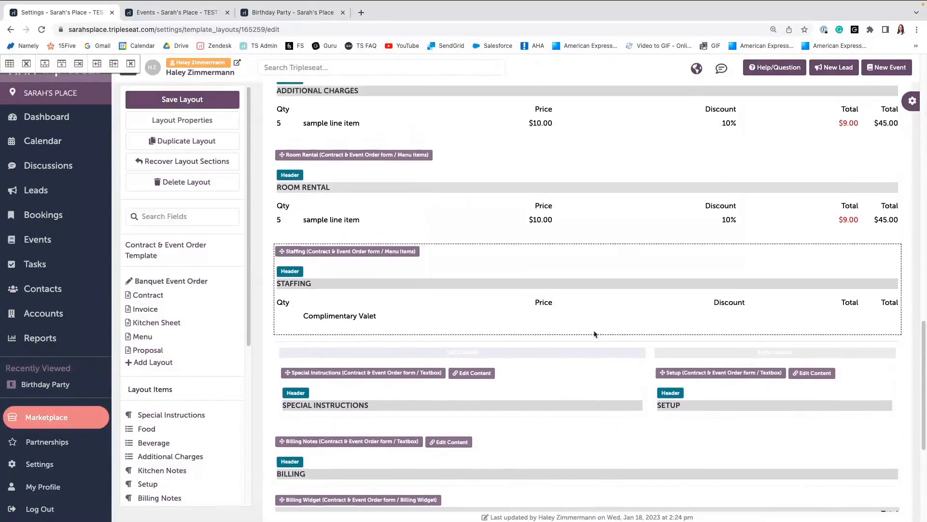
{"action": "scroll", "coordinate": [595, 334], "scroll_direction": "up", "scroll_amount": 12}
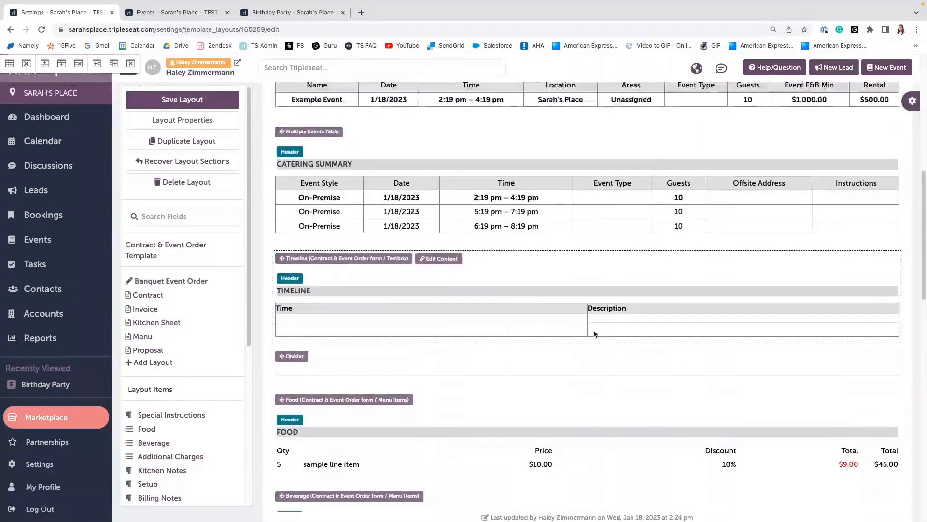
{"action": "scroll", "coordinate": [595, 334], "scroll_direction": "up", "scroll_amount": 10}
{"action": "left_click", "coordinate": [189, 149]}
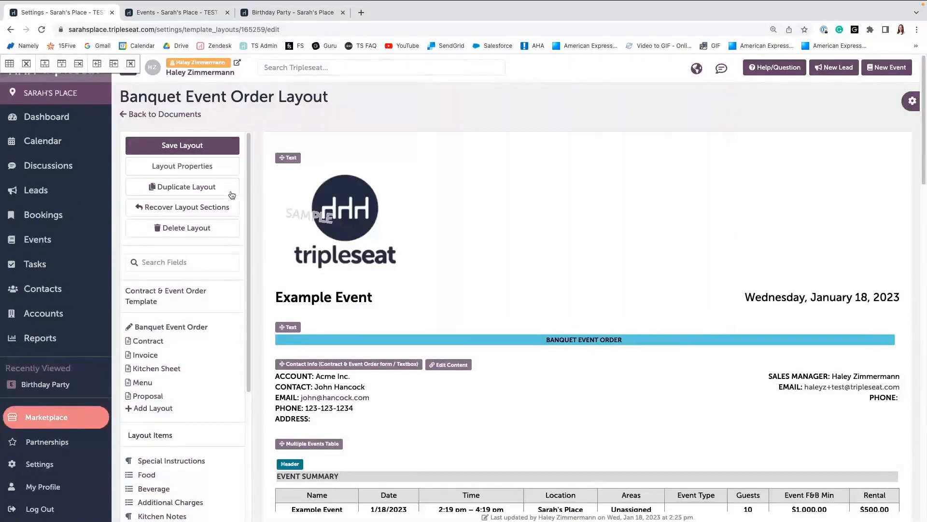
Replace the header's medium logo with the Small location logo field, close the editor and save the layout.
{"action": "left_click", "coordinate": [345, 206]}
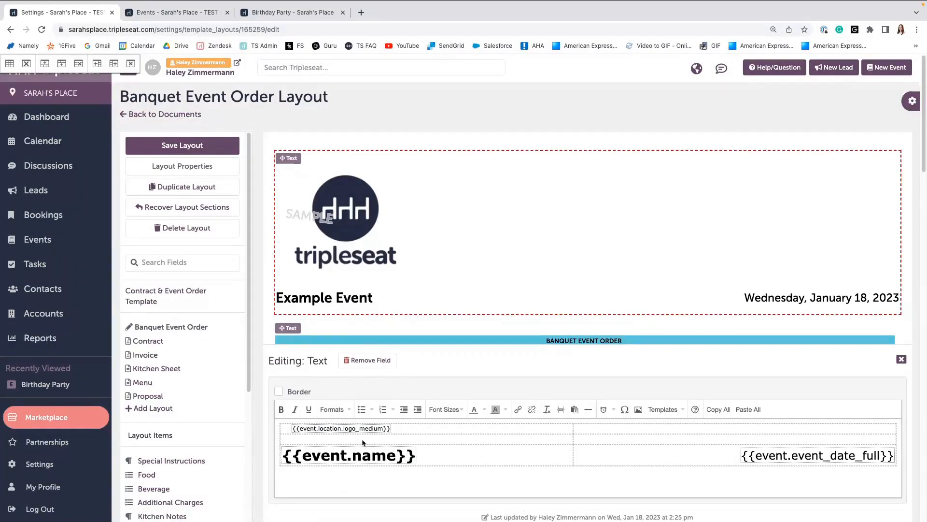
{"action": "left_click", "coordinate": [325, 429]}
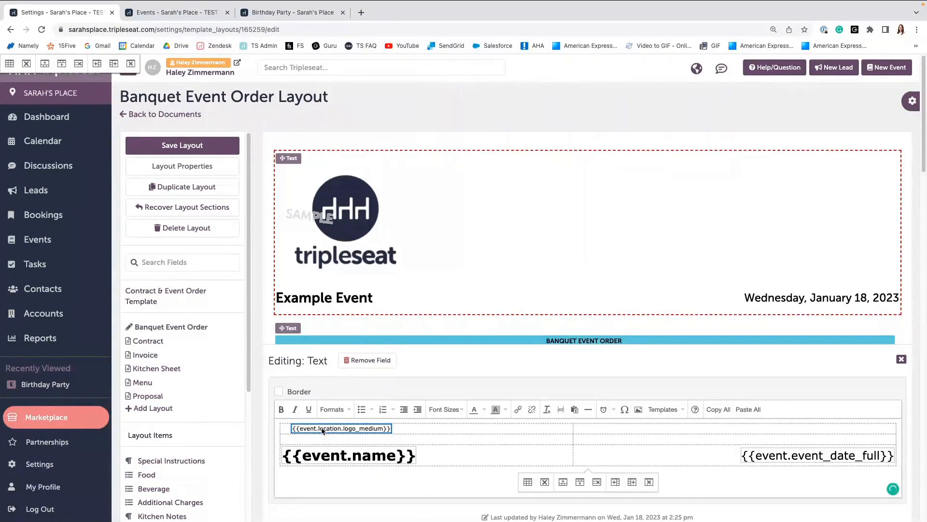
{"action": "key", "text": "Delete"}
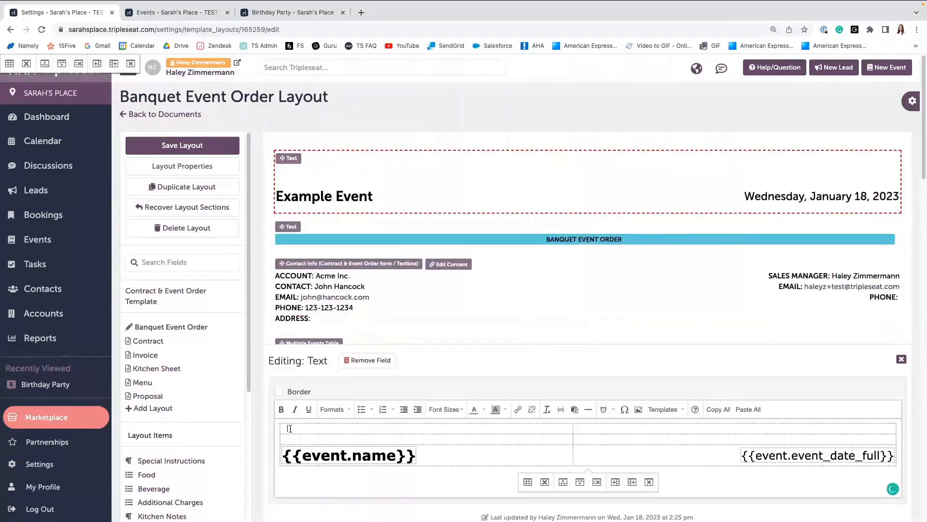
{"action": "right_click", "coordinate": [290, 428]}
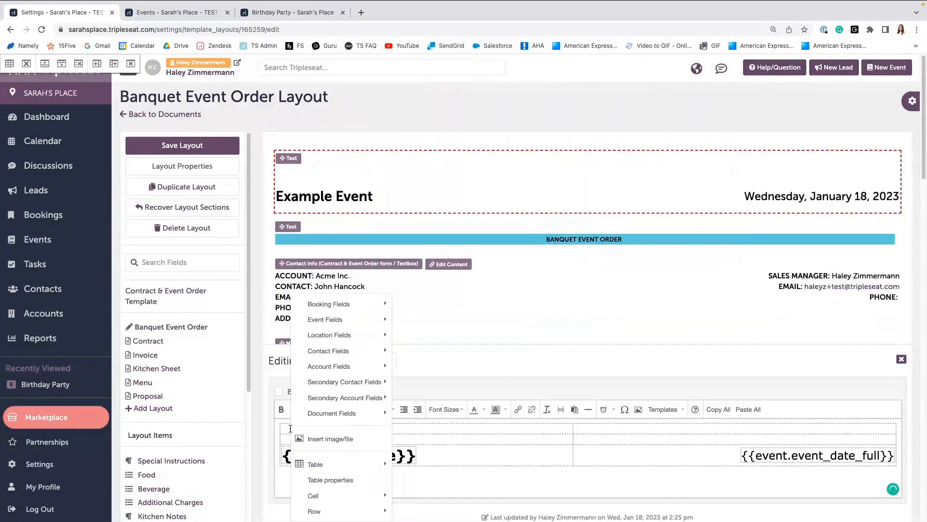
{"action": "mouse_move", "coordinate": [321, 339]}
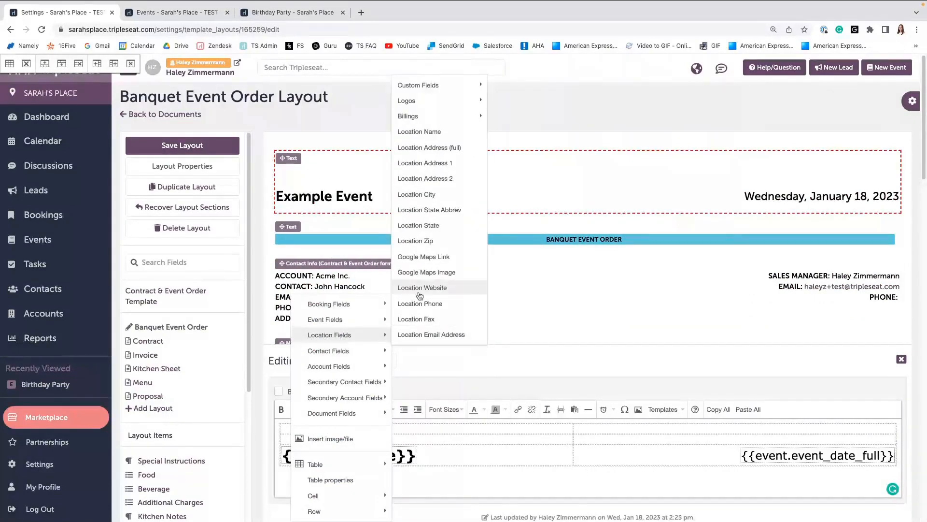
{"action": "mouse_move", "coordinate": [411, 102]}
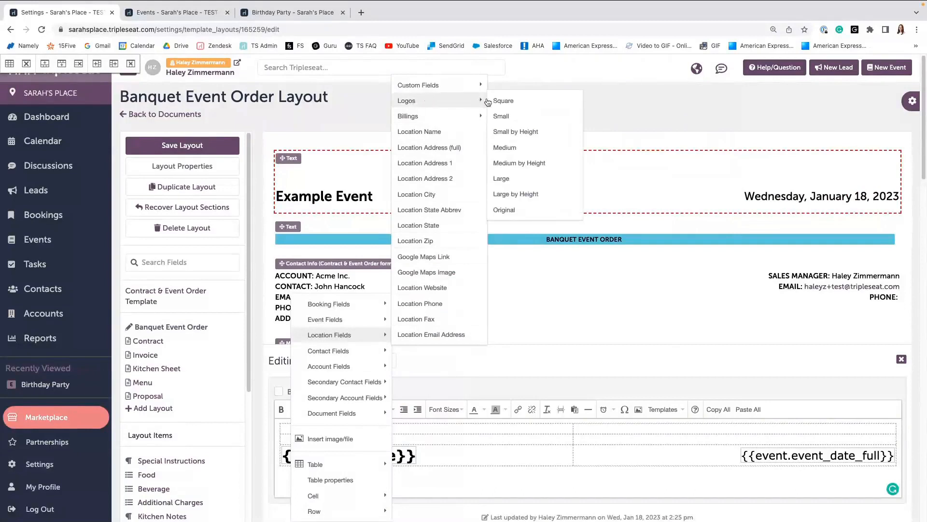
{"action": "left_click", "coordinate": [503, 117]}
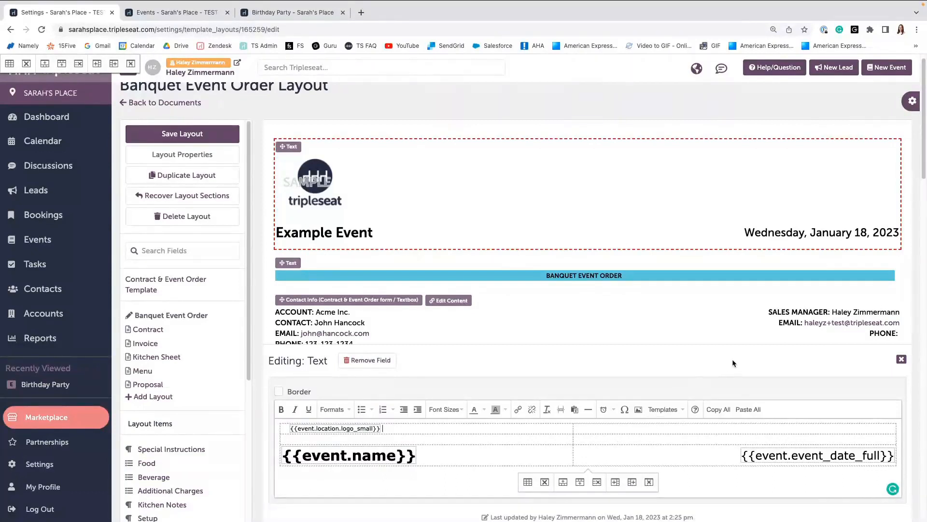
{"action": "scroll", "coordinate": [735, 355], "scroll_direction": "down", "scroll_amount": 2}
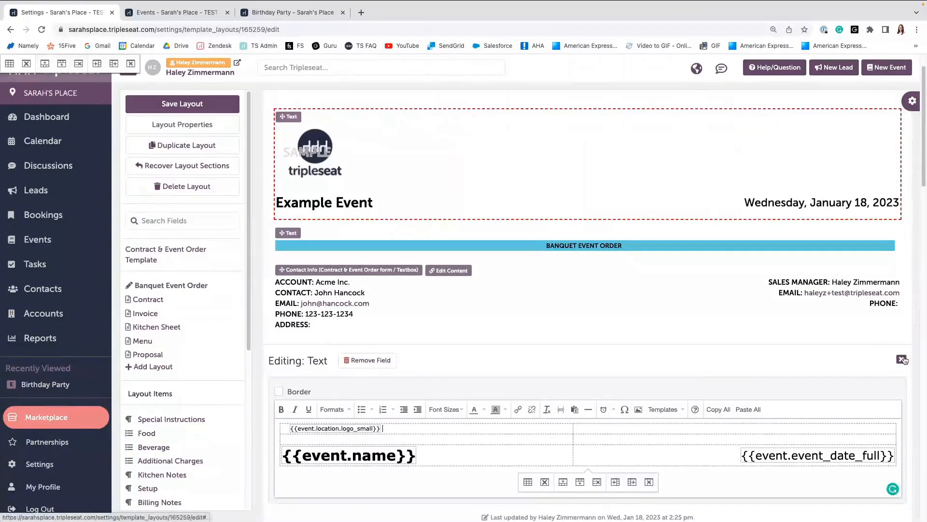
{"action": "left_click", "coordinate": [903, 360]}
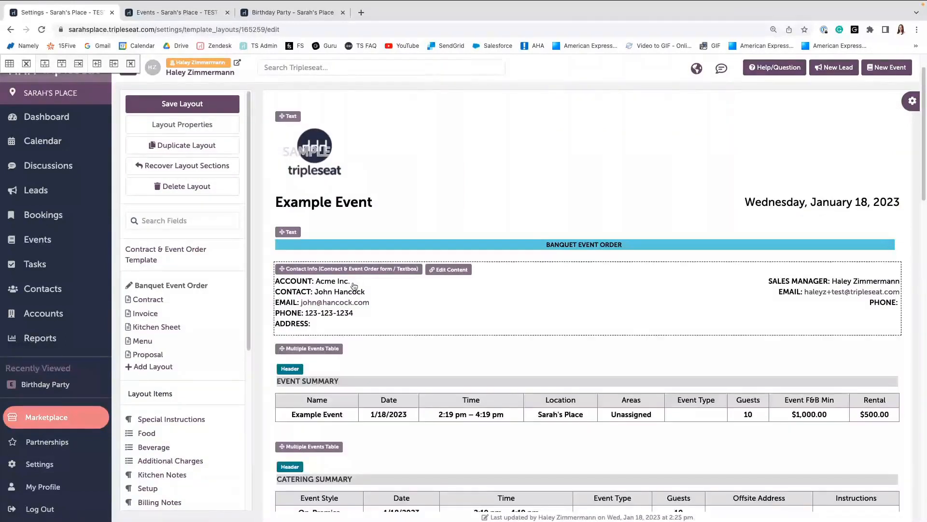
{"action": "left_click", "coordinate": [197, 106]}
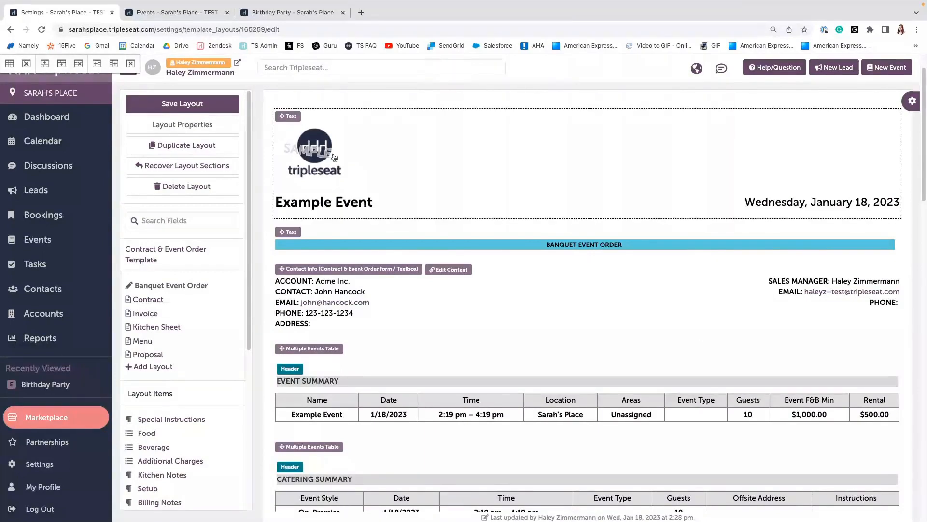
Open the Event Summary table's settings and review its events-to-display and font size options.
{"action": "scroll", "coordinate": [326, 167], "scroll_direction": "down", "scroll_amount": 1}
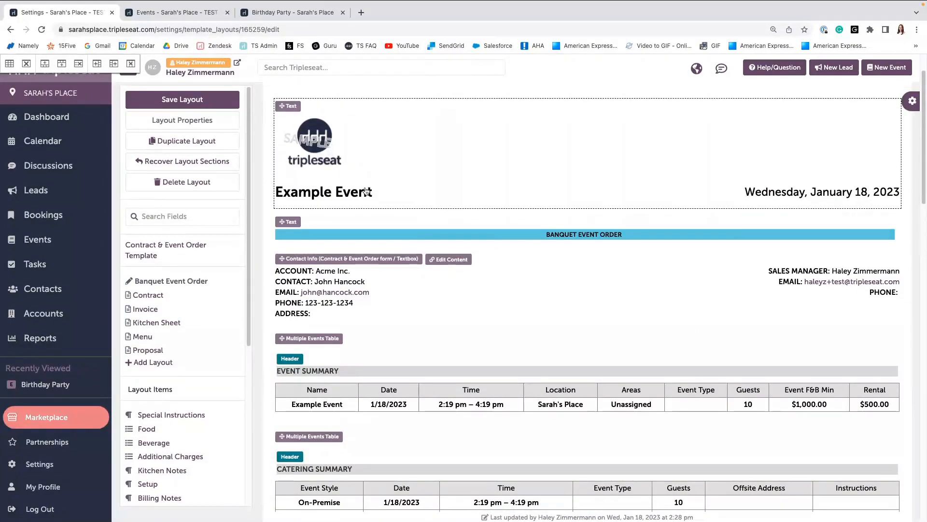
{"action": "scroll", "coordinate": [367, 192], "scroll_direction": "down", "scroll_amount": 2}
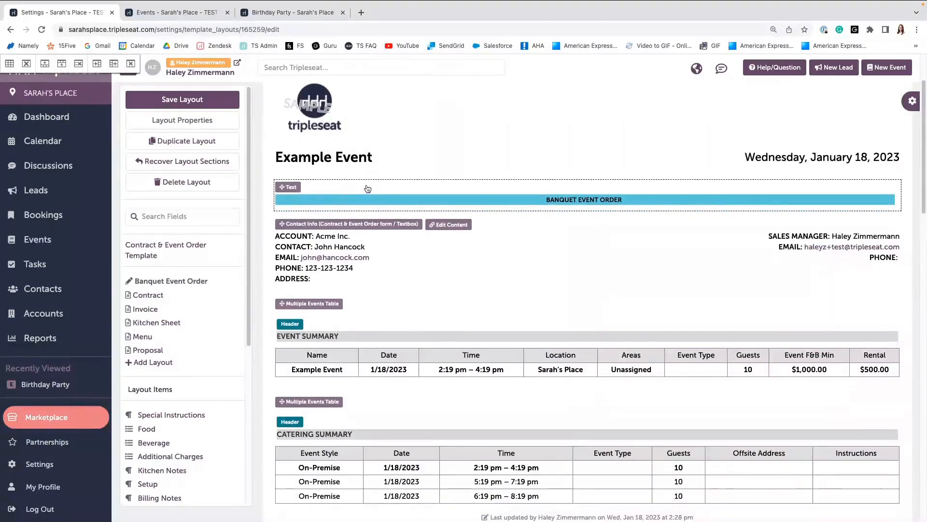
{"action": "scroll", "coordinate": [372, 231], "scroll_direction": "down", "scroll_amount": 3}
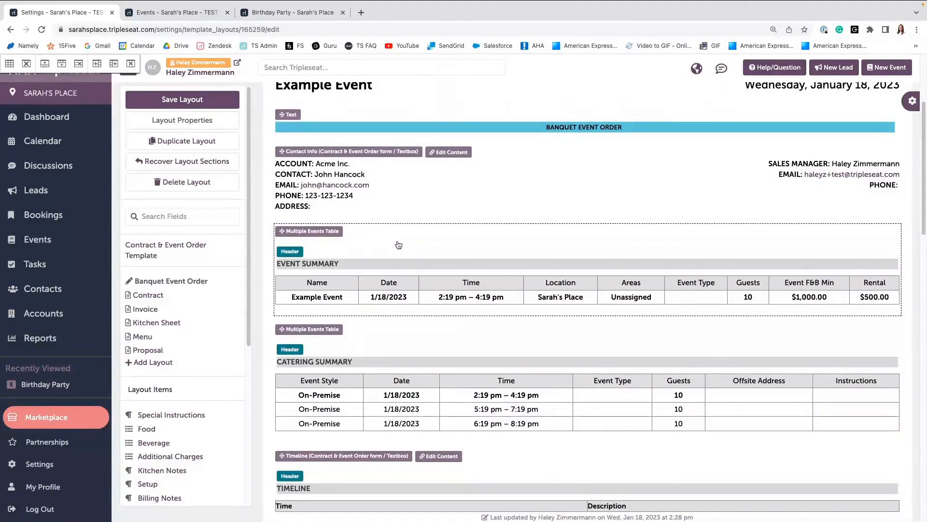
{"action": "scroll", "coordinate": [441, 280], "scroll_direction": "down", "scroll_amount": 1}
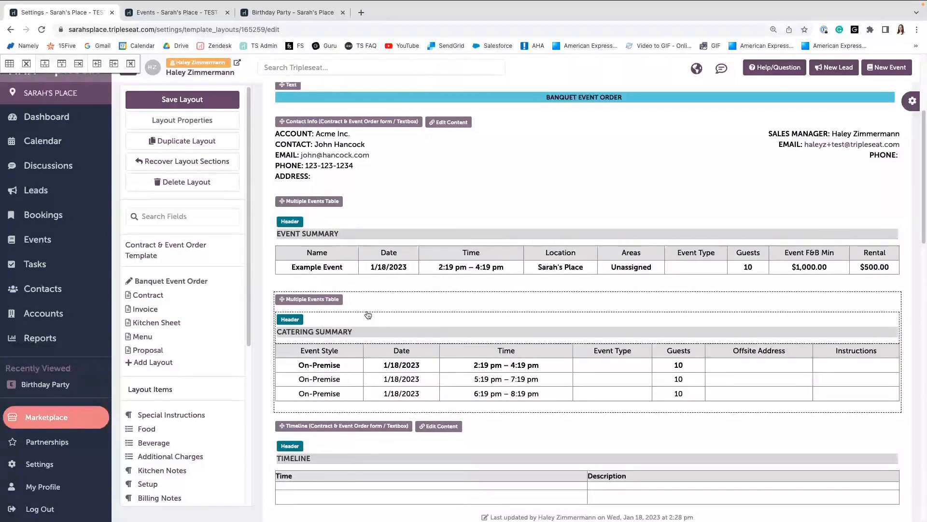
{"action": "left_click", "coordinate": [449, 264]}
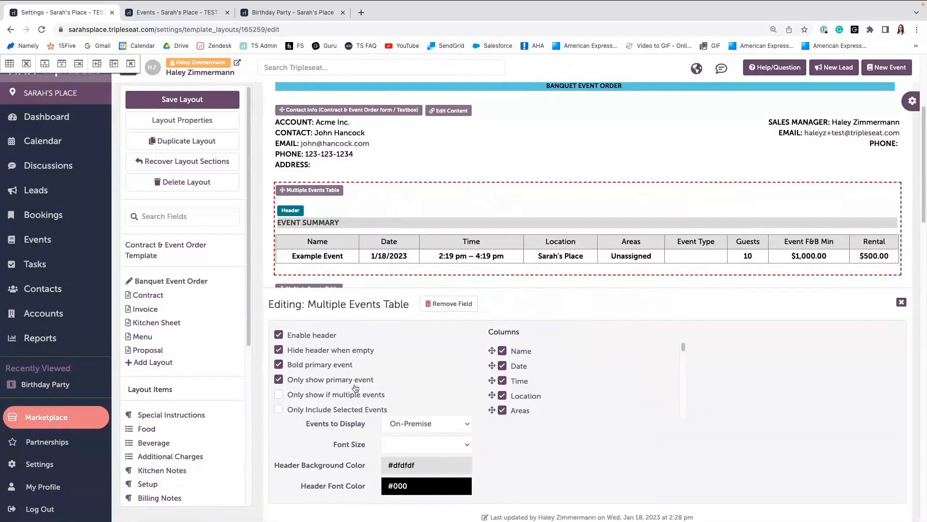
{"action": "left_click", "coordinate": [401, 424]}
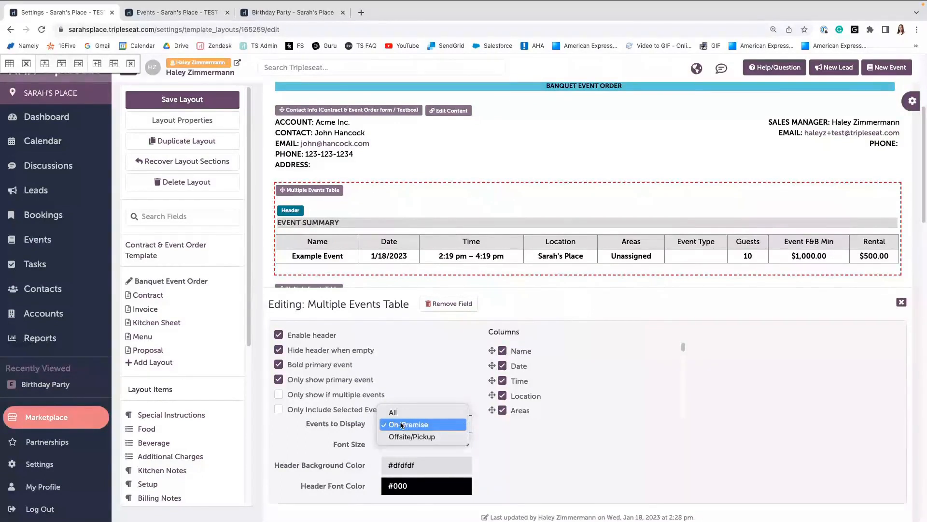
{"action": "left_click", "coordinate": [401, 425]}
{"action": "left_click", "coordinate": [458, 445]}
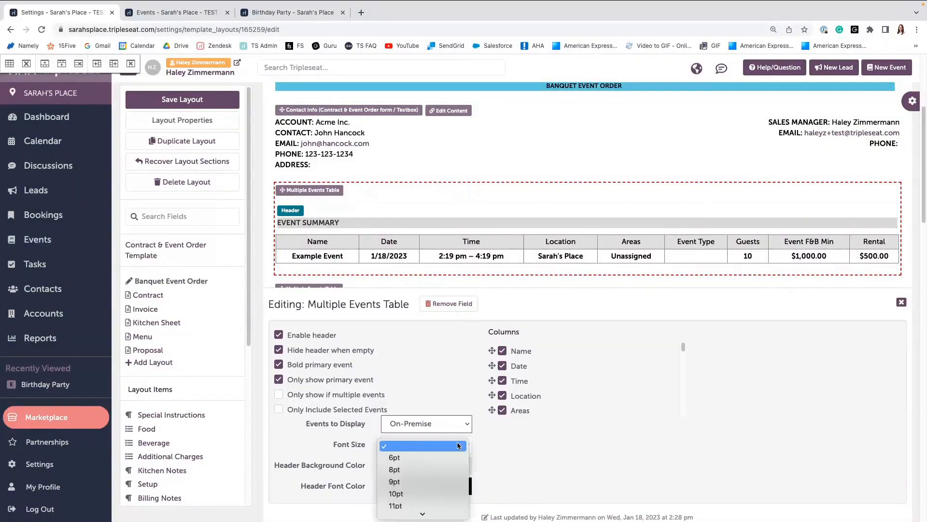
{"action": "left_click", "coordinate": [522, 448]}
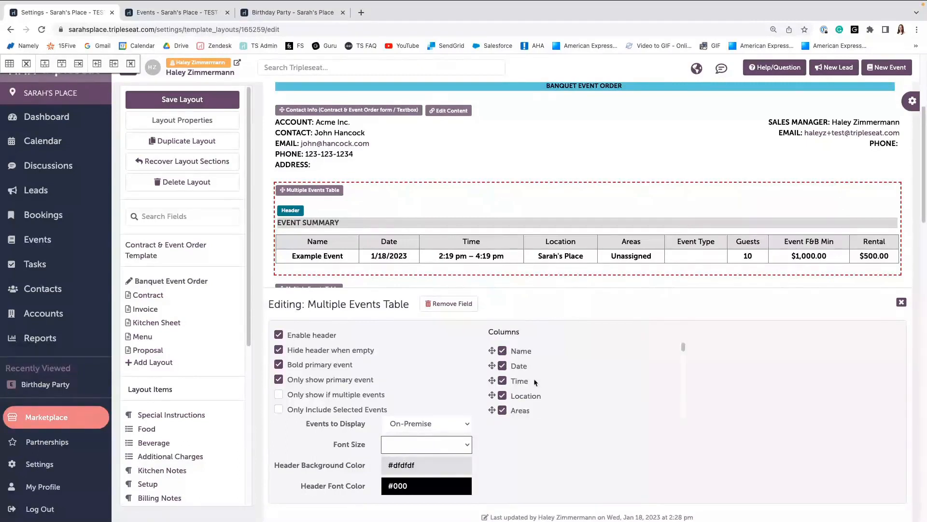
Hide the Name, Date and Location columns in the Event Summary table and close its editor.
{"action": "scroll", "coordinate": [535, 383], "scroll_direction": "down", "scroll_amount": 1}
{"action": "scroll", "coordinate": [534, 383], "scroll_direction": "down", "scroll_amount": 3}
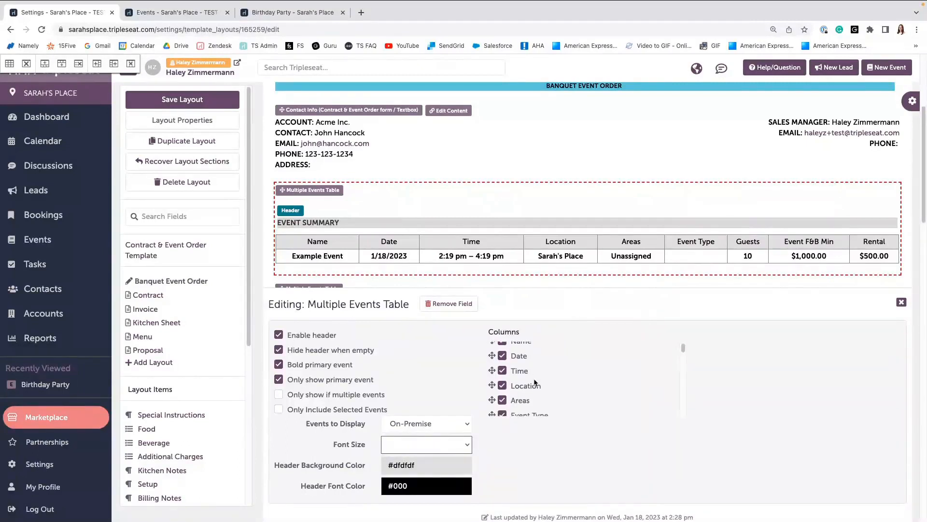
{"action": "scroll", "coordinate": [535, 383], "scroll_direction": "down", "scroll_amount": 1}
{"action": "scroll", "coordinate": [535, 382], "scroll_direction": "up", "scroll_amount": 2}
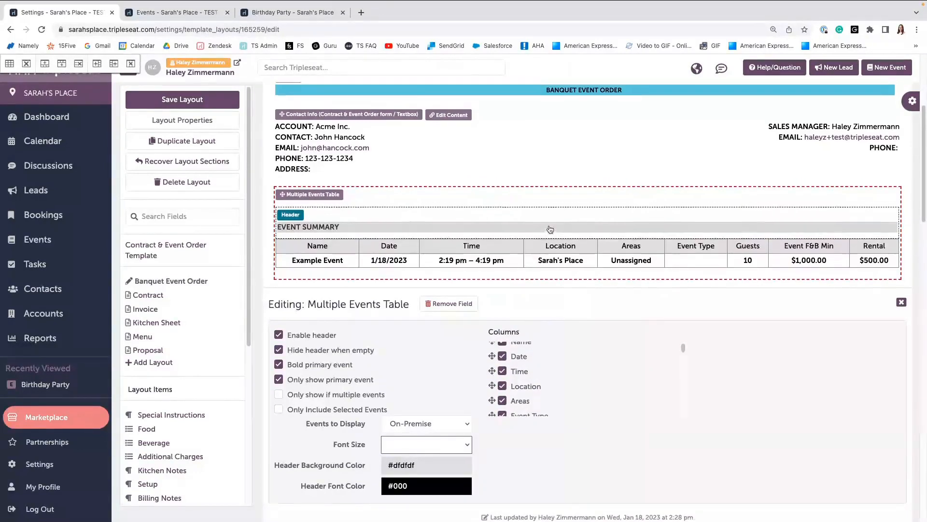
{"action": "scroll", "coordinate": [549, 226], "scroll_direction": "up", "scroll_amount": 3}
{"action": "scroll", "coordinate": [549, 225], "scroll_direction": "up", "scroll_amount": 3}
{"action": "scroll", "coordinate": [744, 200], "scroll_direction": "down", "scroll_amount": 2}
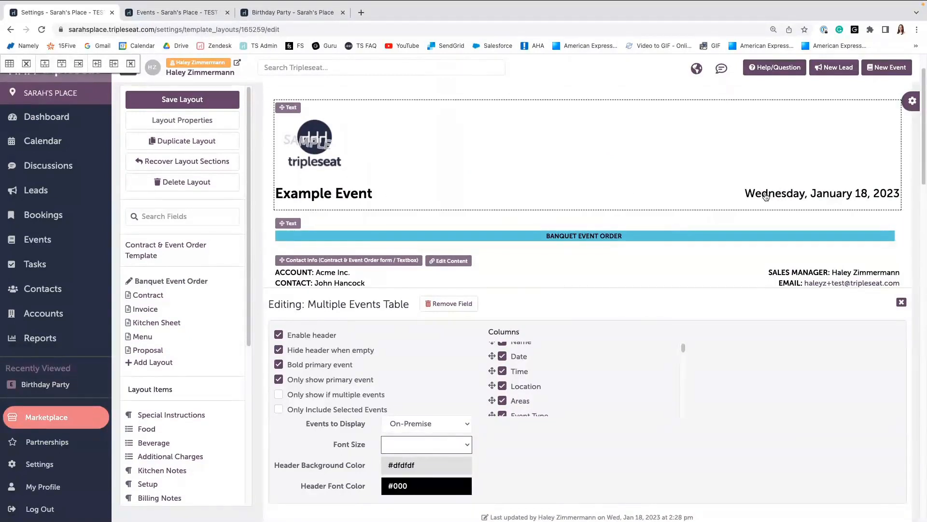
{"action": "scroll", "coordinate": [571, 207], "scroll_direction": "down", "scroll_amount": 3}
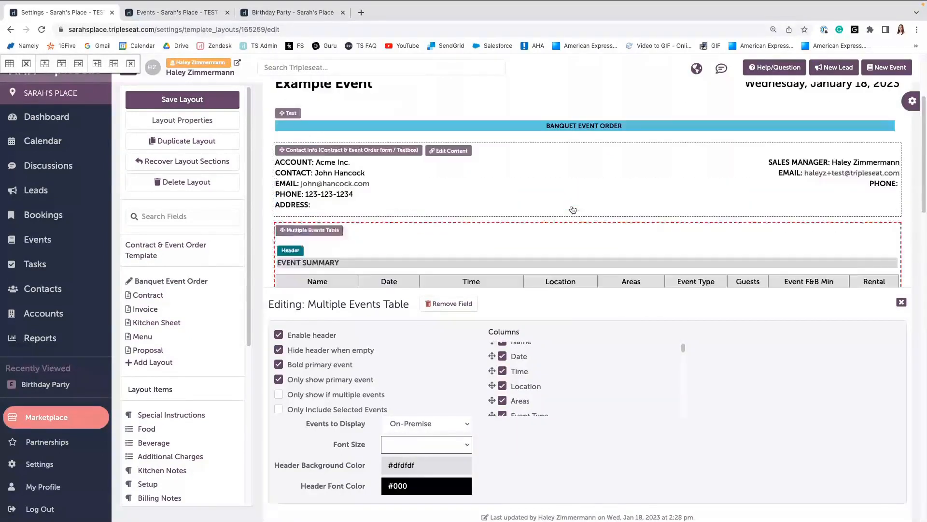
{"action": "scroll", "coordinate": [573, 209], "scroll_direction": "down", "scroll_amount": 2}
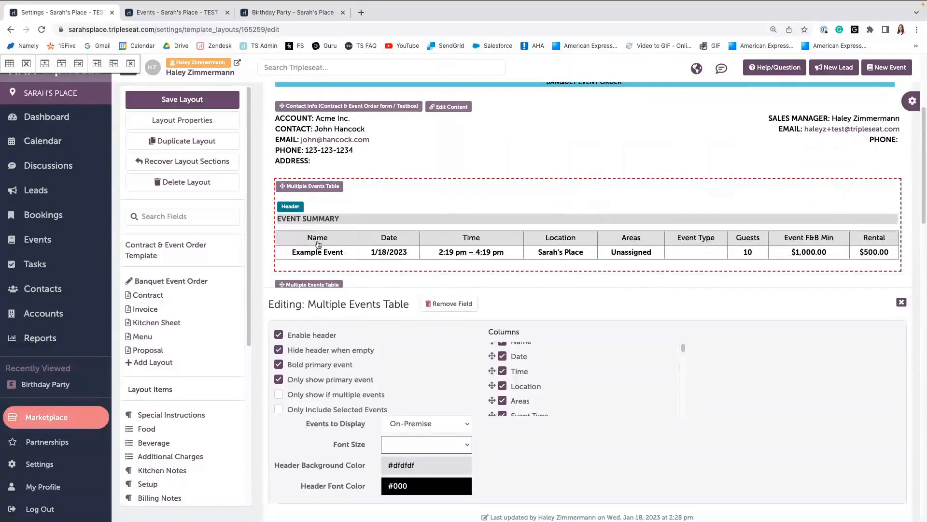
{"action": "scroll", "coordinate": [500, 353], "scroll_direction": "up", "scroll_amount": 1}
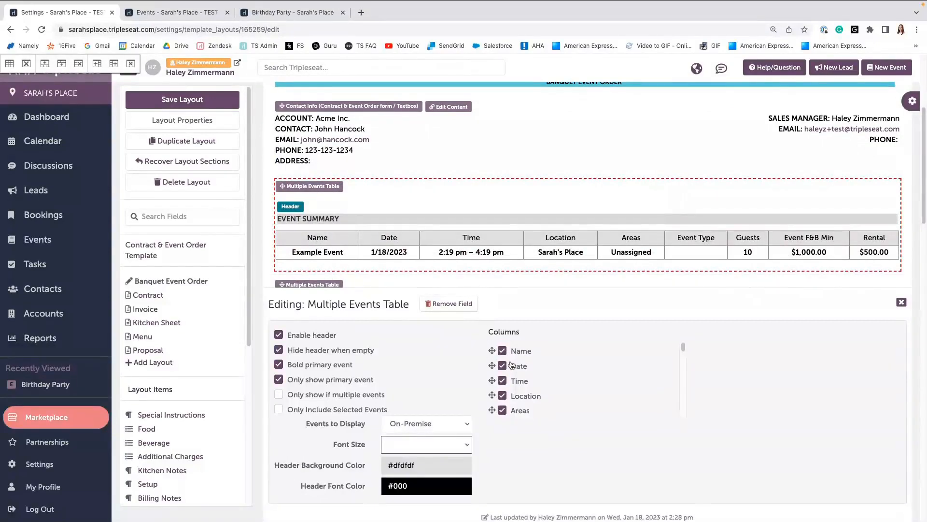
{"action": "left_click", "coordinate": [500, 351]}
{"action": "left_click", "coordinate": [503, 366]}
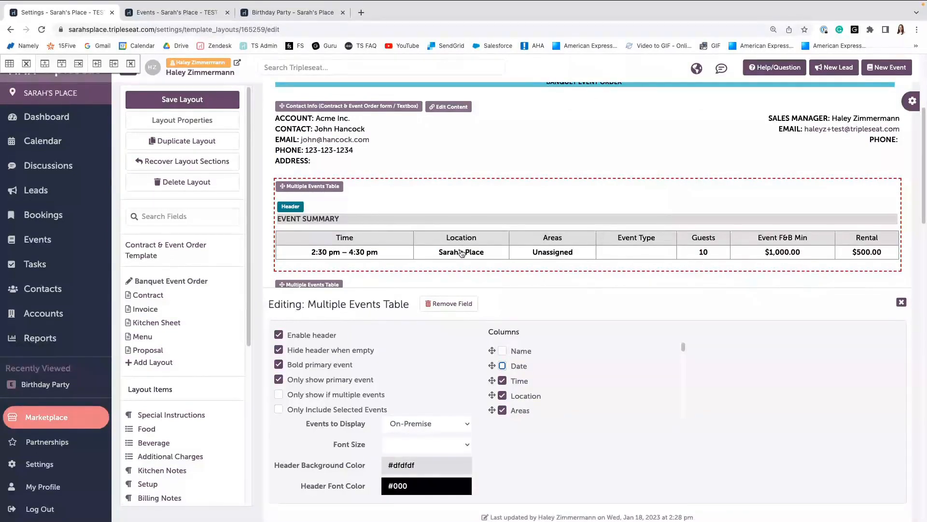
{"action": "left_click", "coordinate": [503, 397]}
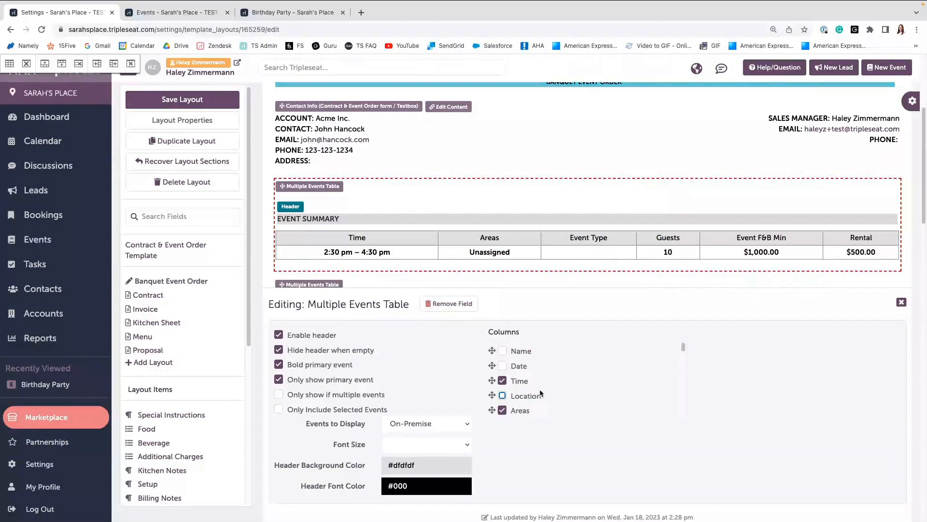
{"action": "left_click", "coordinate": [901, 303]}
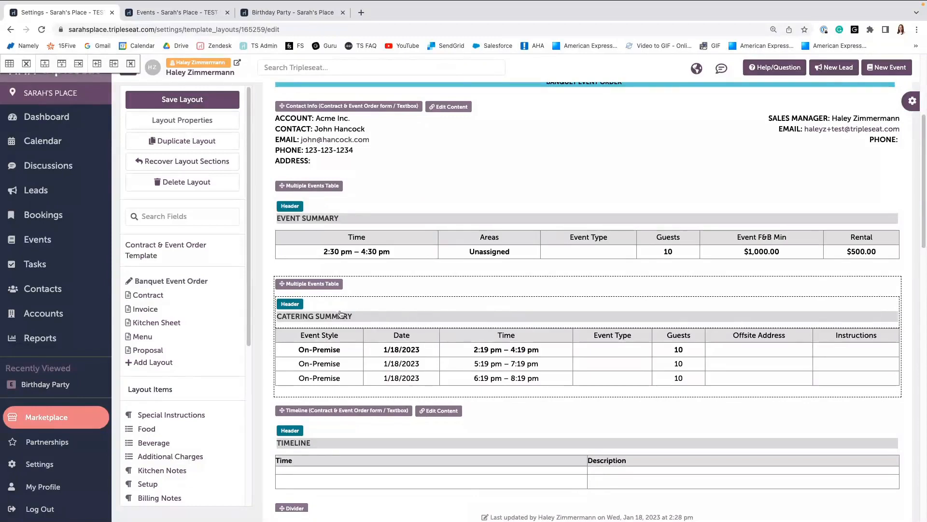
Save the Banquet Event Order layout.
{"action": "scroll", "coordinate": [561, 218], "scroll_direction": "up", "scroll_amount": 1}
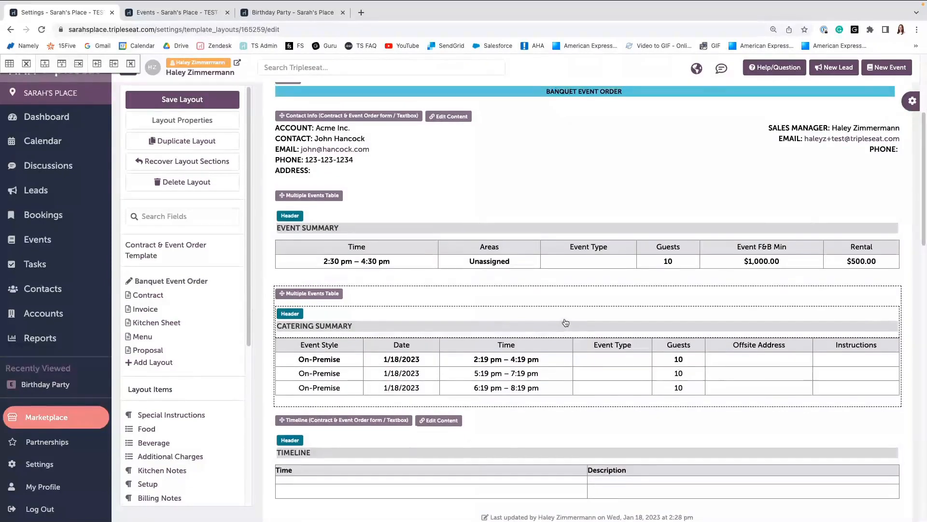
{"action": "scroll", "coordinate": [560, 108], "scroll_direction": "up", "scroll_amount": 2}
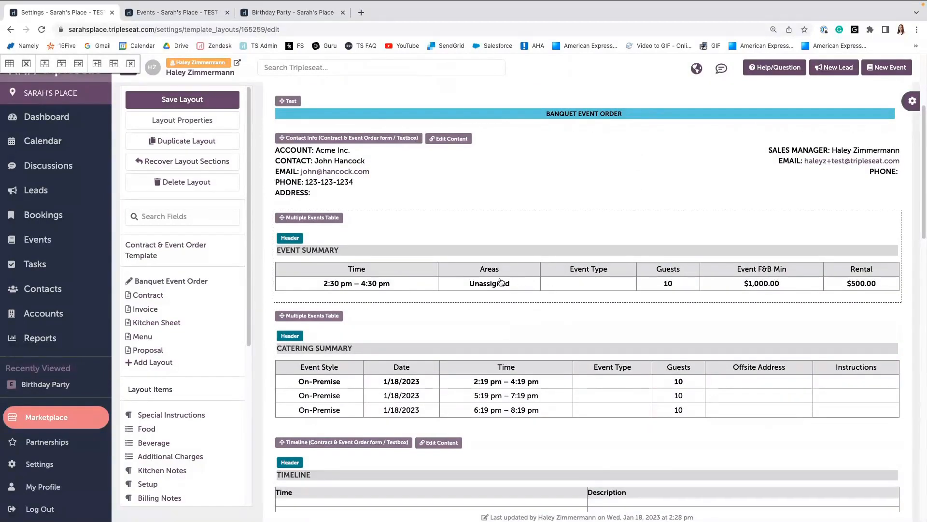
{"action": "scroll", "coordinate": [500, 282], "scroll_direction": "down", "scroll_amount": 2}
{"action": "scroll", "coordinate": [500, 281], "scroll_direction": "down", "scroll_amount": 5}
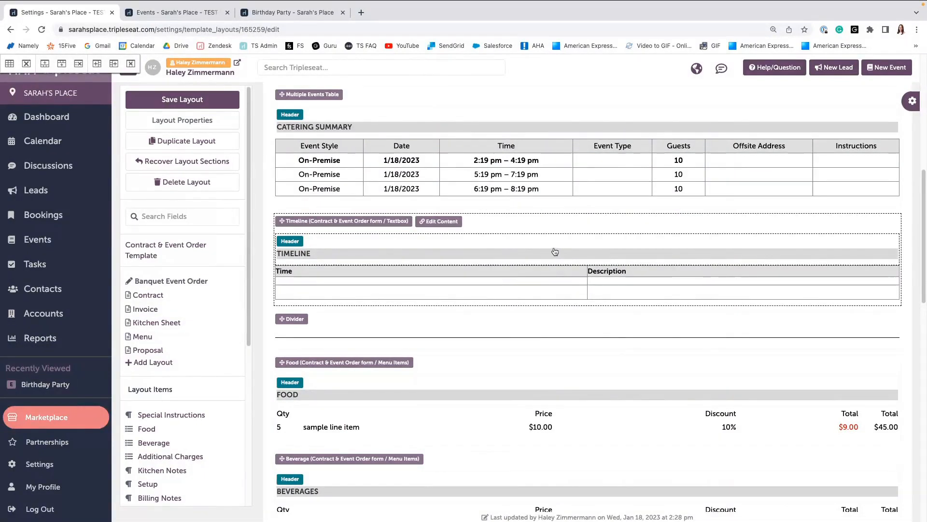
{"action": "scroll", "coordinate": [583, 253], "scroll_direction": "up", "scroll_amount": 1}
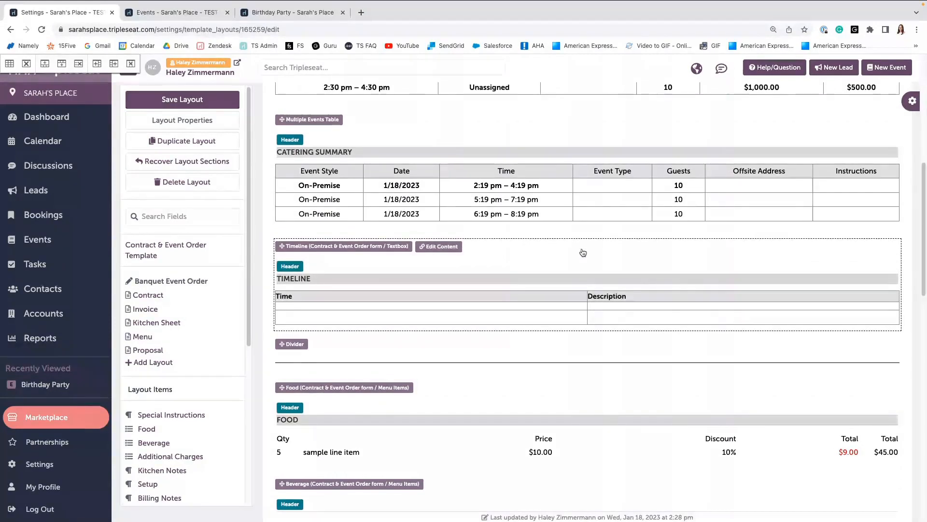
{"action": "scroll", "coordinate": [583, 253], "scroll_direction": "up", "scroll_amount": 1}
{"action": "scroll", "coordinate": [583, 252], "scroll_direction": "up", "scroll_amount": 5}
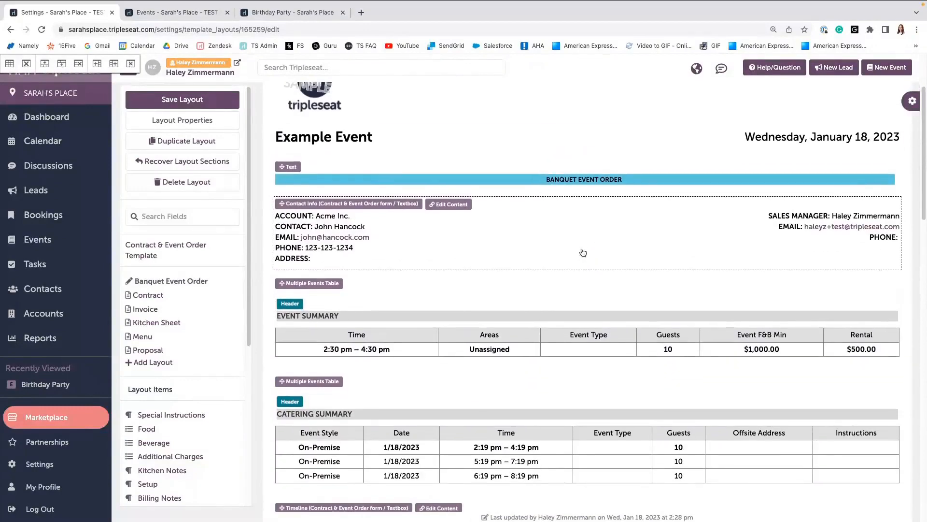
{"action": "scroll", "coordinate": [583, 253], "scroll_direction": "up", "scroll_amount": 1}
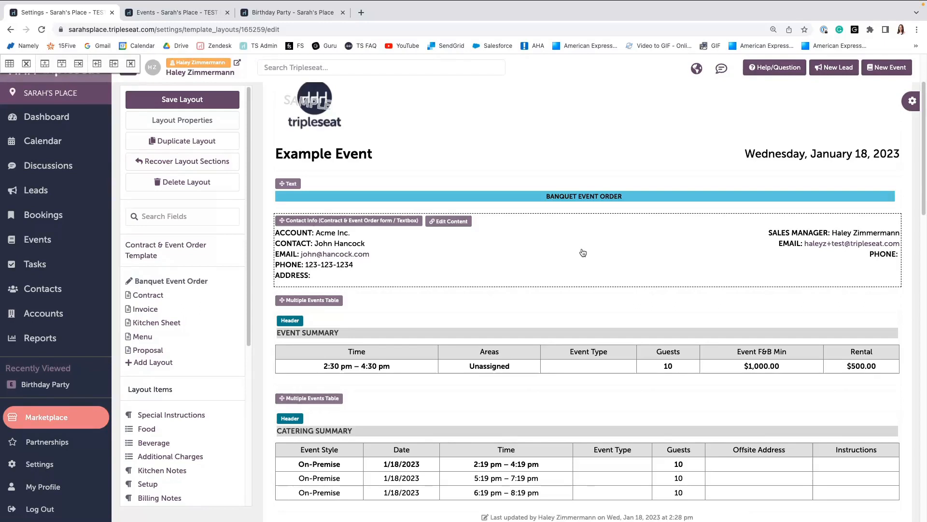
{"action": "scroll", "coordinate": [583, 252], "scroll_direction": "up", "scroll_amount": 3}
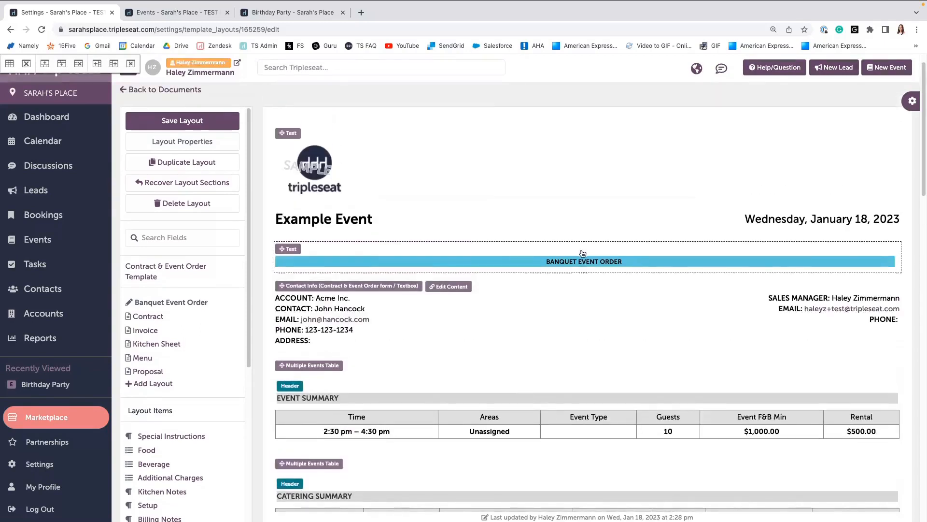
{"action": "left_click", "coordinate": [179, 120]}
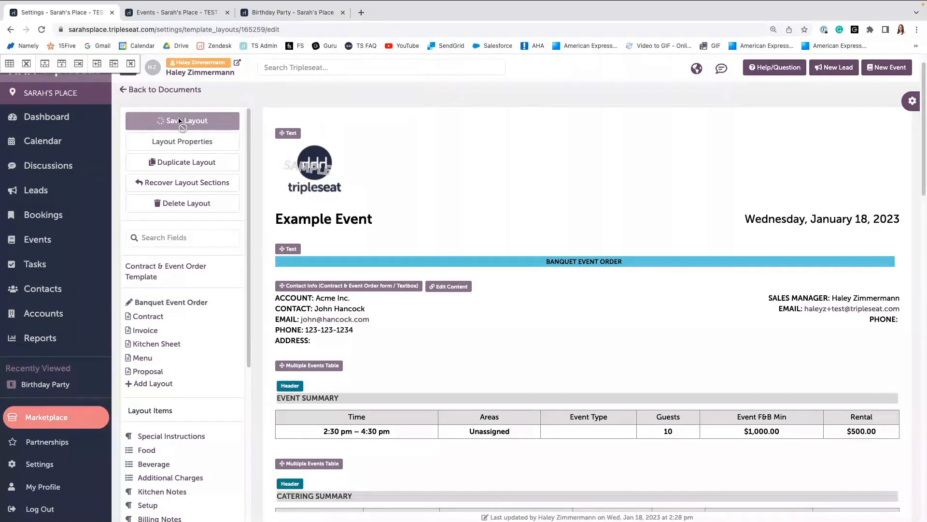
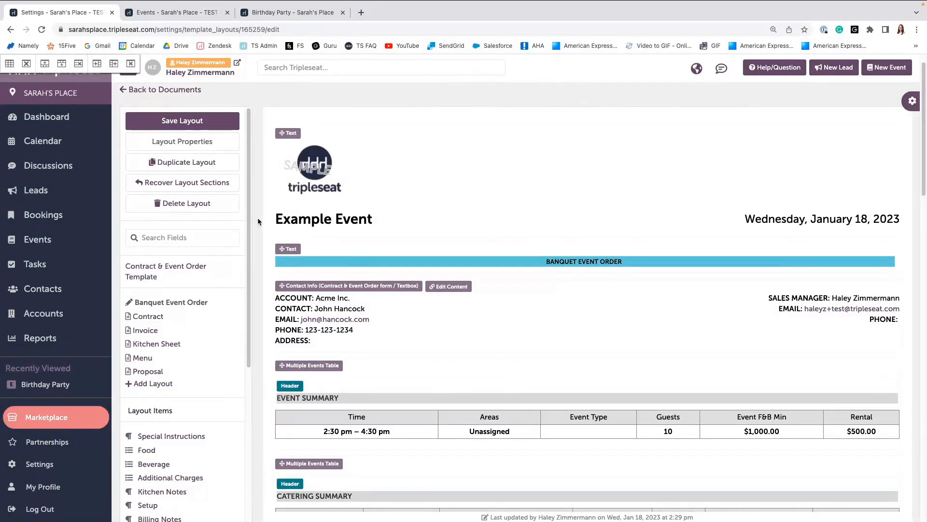
Duplicate the Banquet Event Order layout.
{"action": "left_click", "coordinate": [194, 164]}
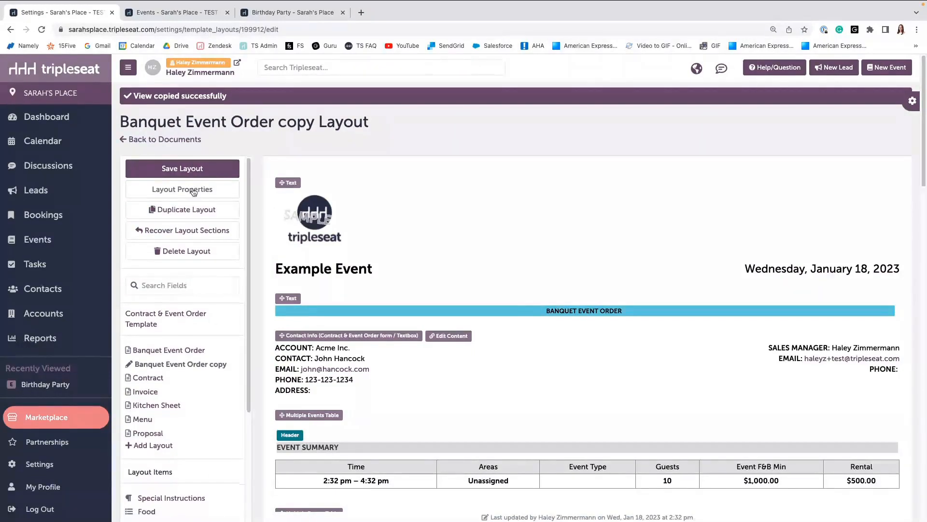
Open the copy's layout properties and rename it to "Banquet Event Order- Internal".
{"action": "scroll", "coordinate": [196, 277], "scroll_direction": "down", "scroll_amount": 1}
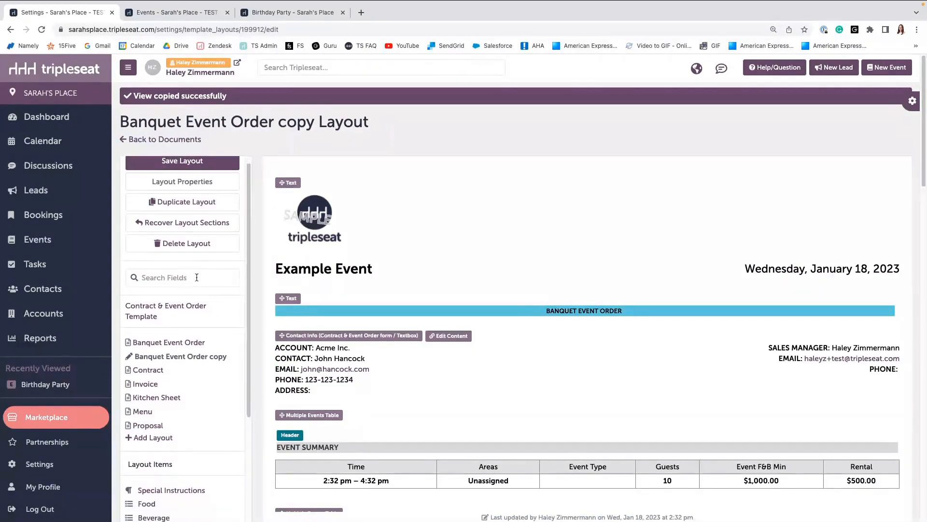
{"action": "left_click", "coordinate": [198, 182]}
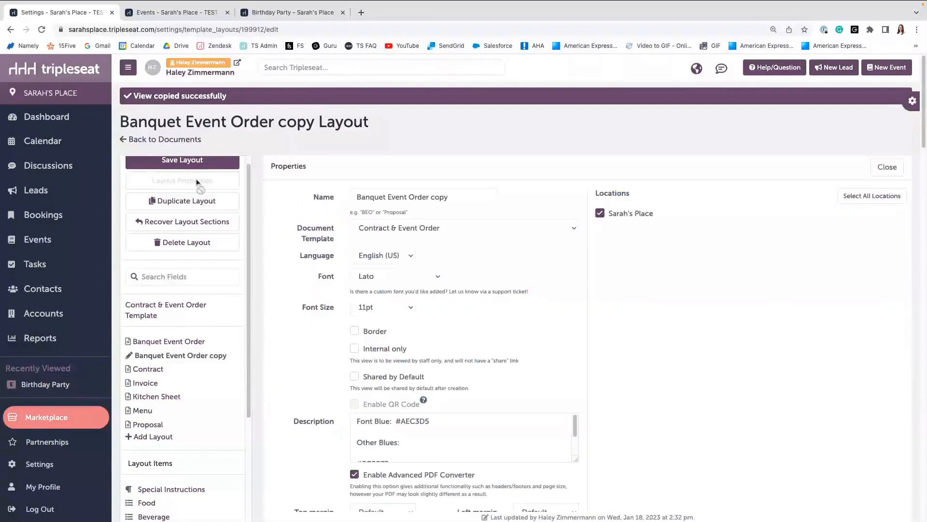
{"action": "double_click", "coordinate": [436, 196]}
{"action": "key", "text": "BackSpace"}
{"action": "key", "text": "BackSpace"}
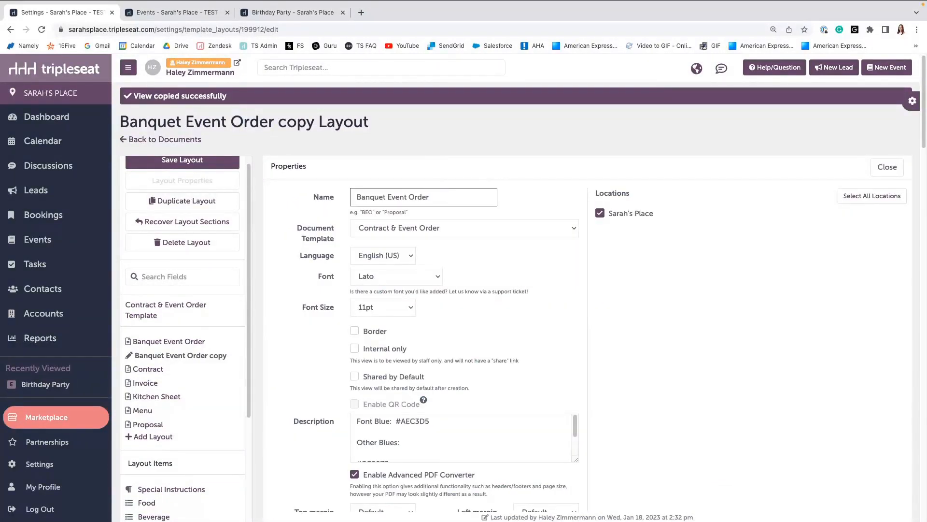
{"action": "type", "text": "- Internal"}
Mark the layout as Internal only, set its font size to 12pt and close the properties.
{"action": "scroll", "coordinate": [363, 275], "scroll_direction": "down", "scroll_amount": 1}
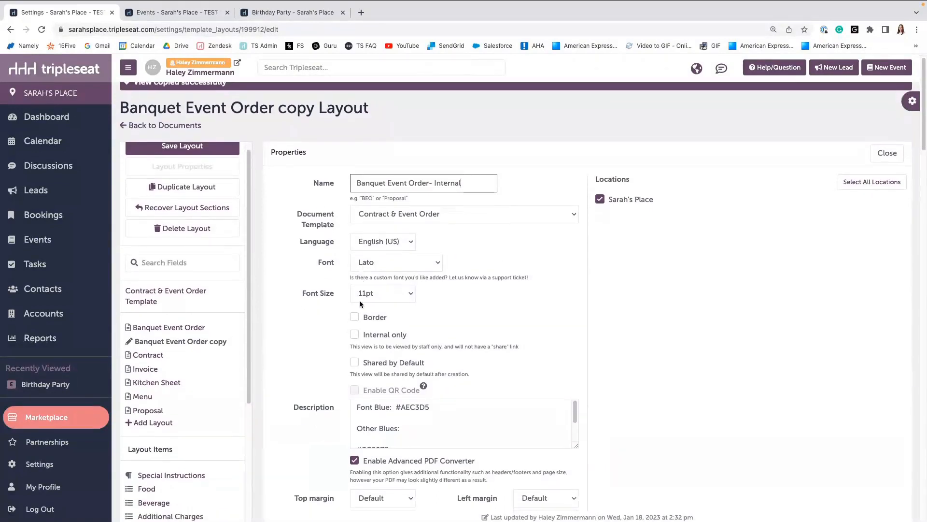
{"action": "left_click", "coordinate": [354, 335]}
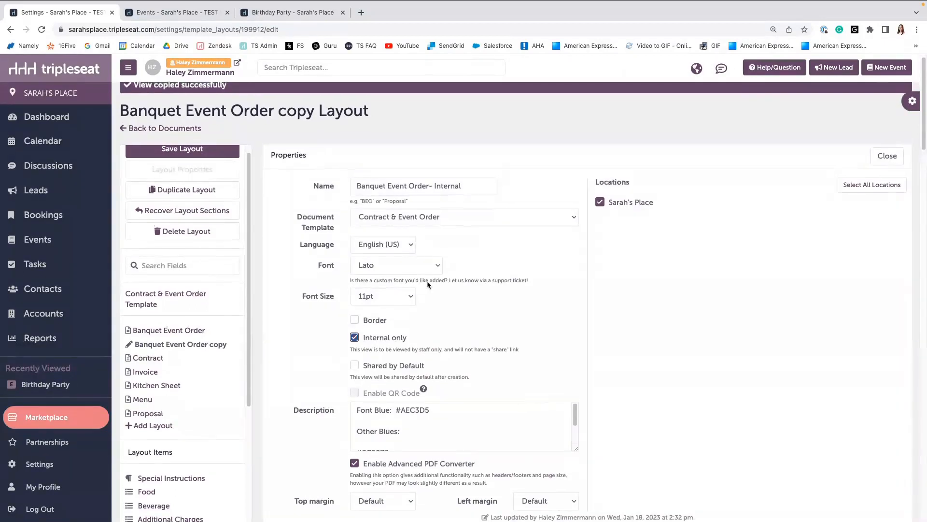
{"action": "left_click", "coordinate": [408, 299]}
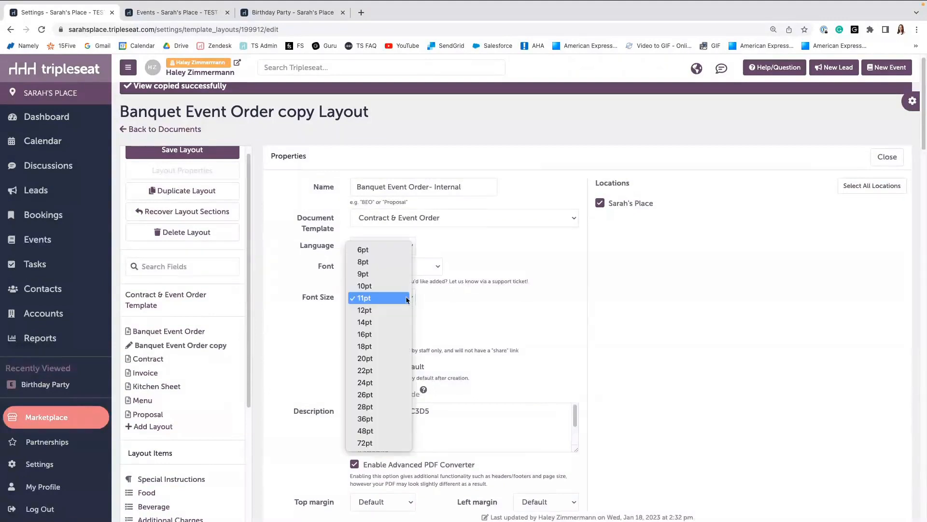
{"action": "left_click", "coordinate": [400, 311]}
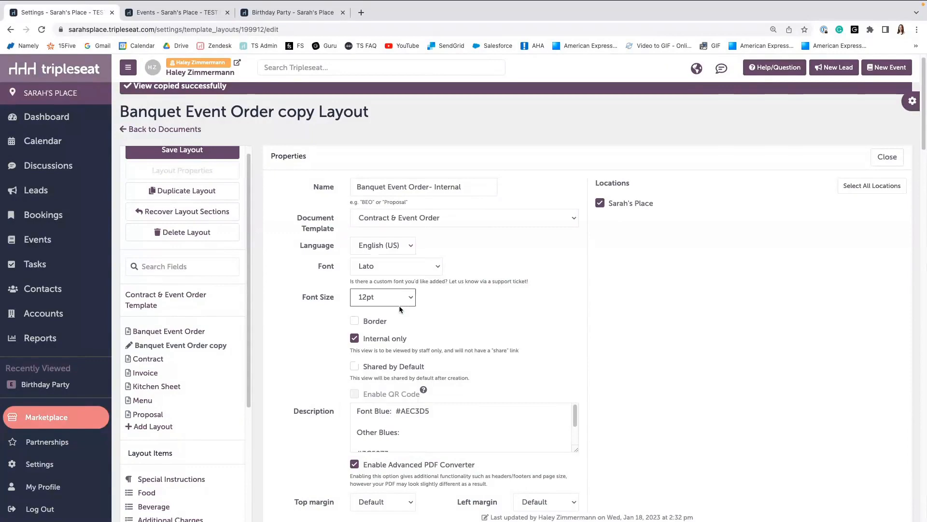
{"action": "scroll", "coordinate": [399, 310], "scroll_direction": "down", "scroll_amount": 5}
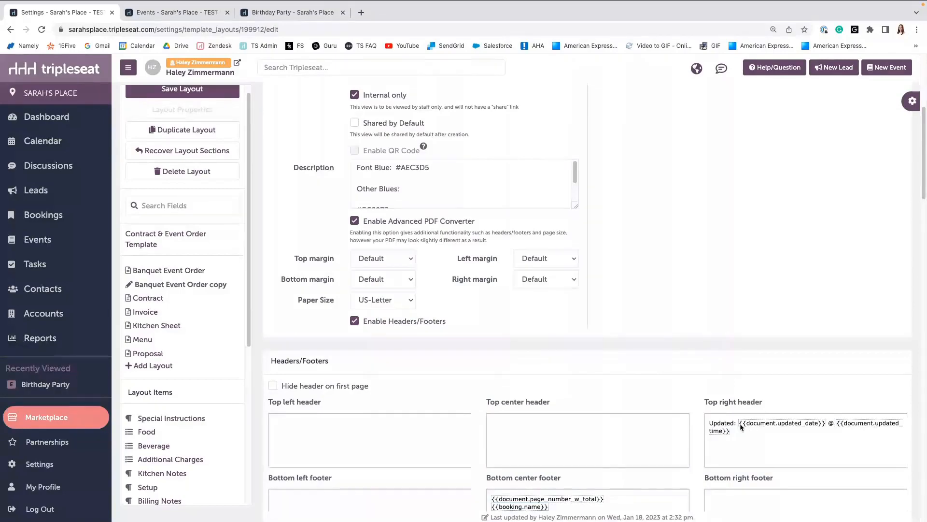
{"action": "scroll", "coordinate": [741, 427], "scroll_direction": "up", "scroll_amount": 5}
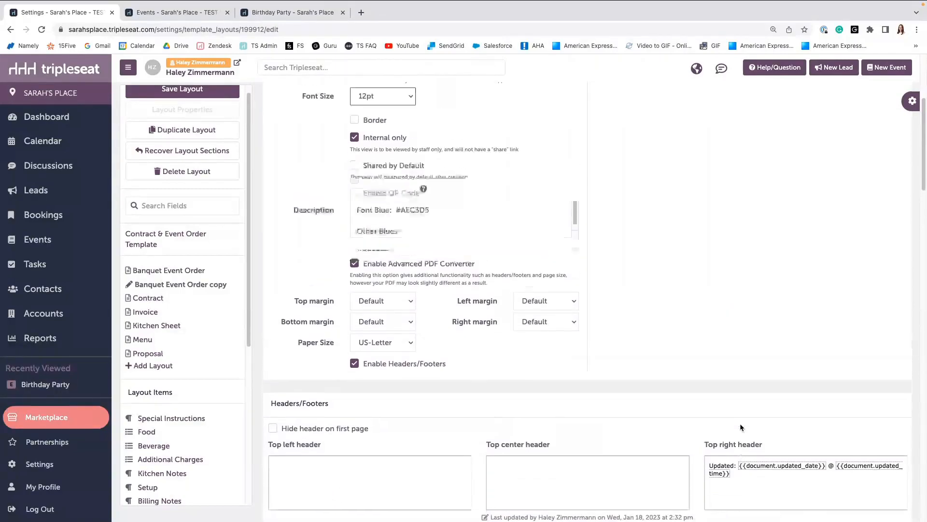
{"action": "left_click", "coordinate": [888, 169]}
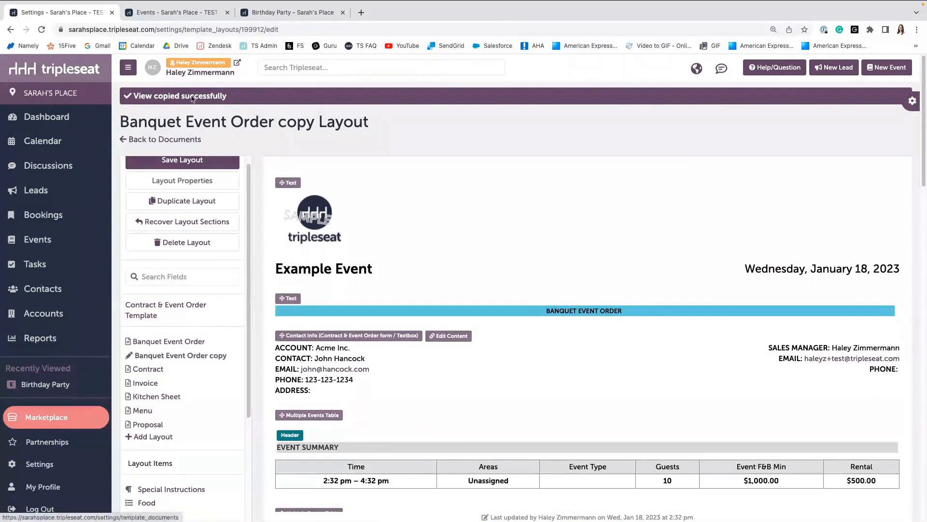
Save the renamed internal layout.
{"action": "left_click", "coordinate": [182, 13]}
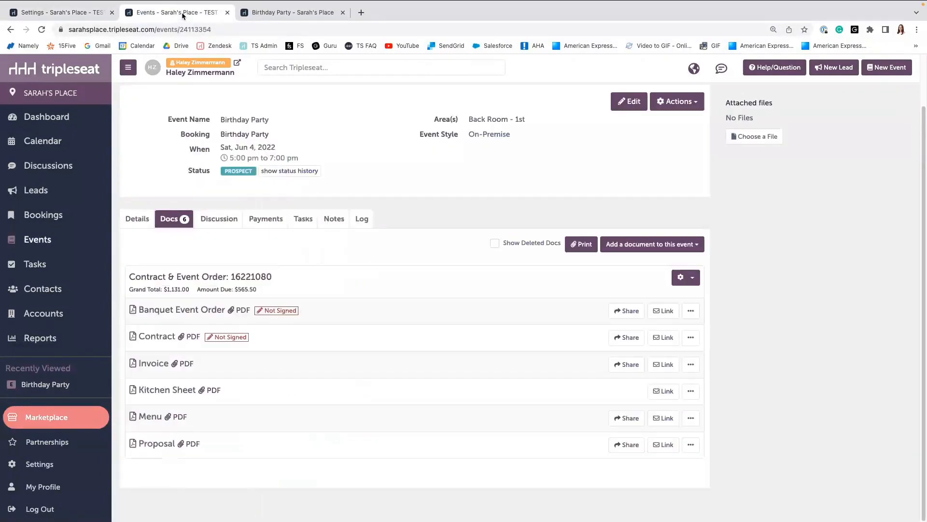
{"action": "left_click", "coordinate": [68, 13]}
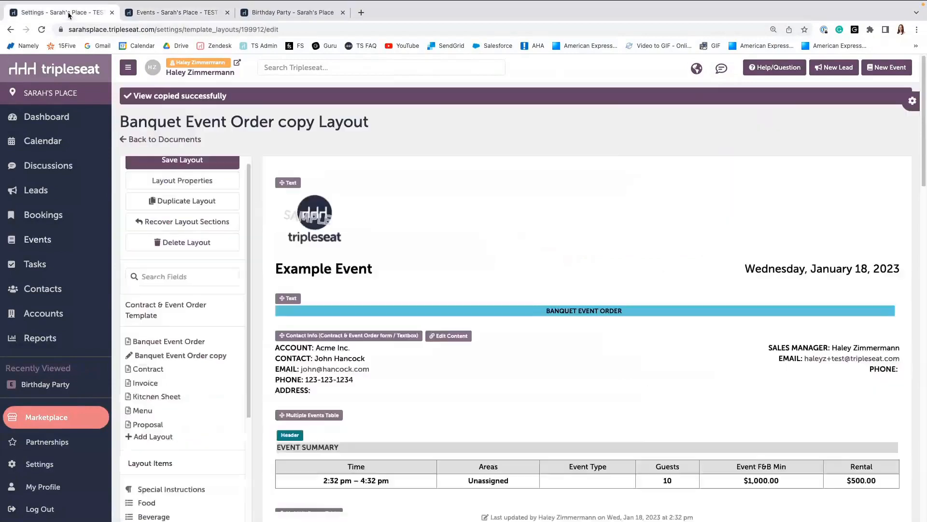
{"action": "left_click", "coordinate": [175, 161]}
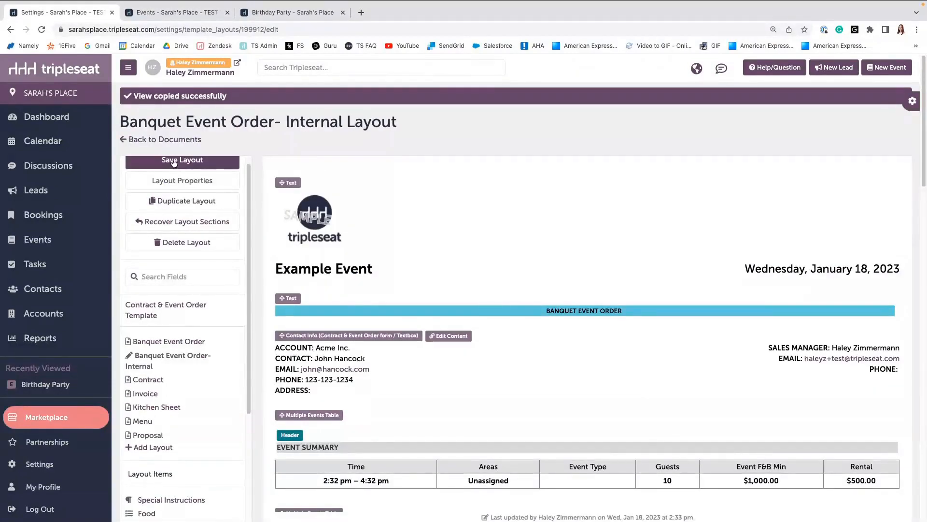
Refresh the Birthday Party event's documents list to check the new internal layout, then return to the layout editor.
{"action": "left_click", "coordinate": [191, 13]}
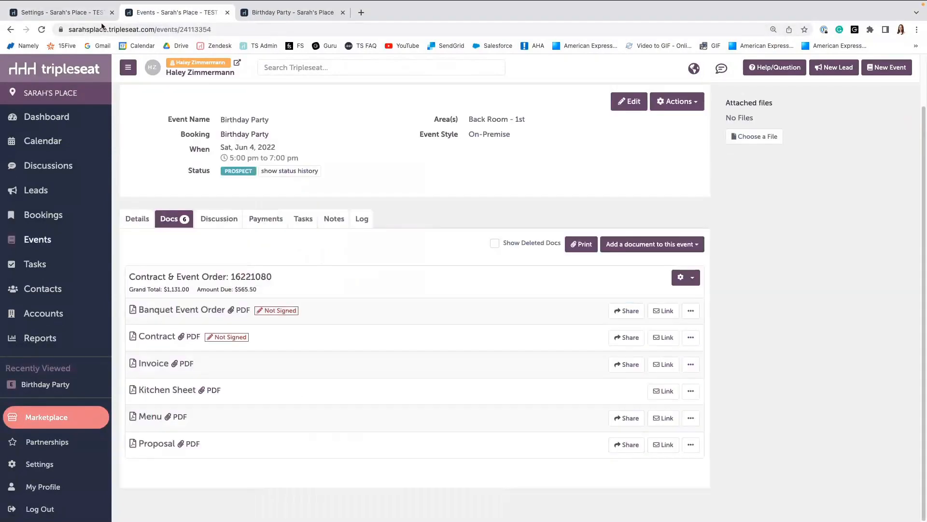
{"action": "left_click", "coordinate": [42, 31]}
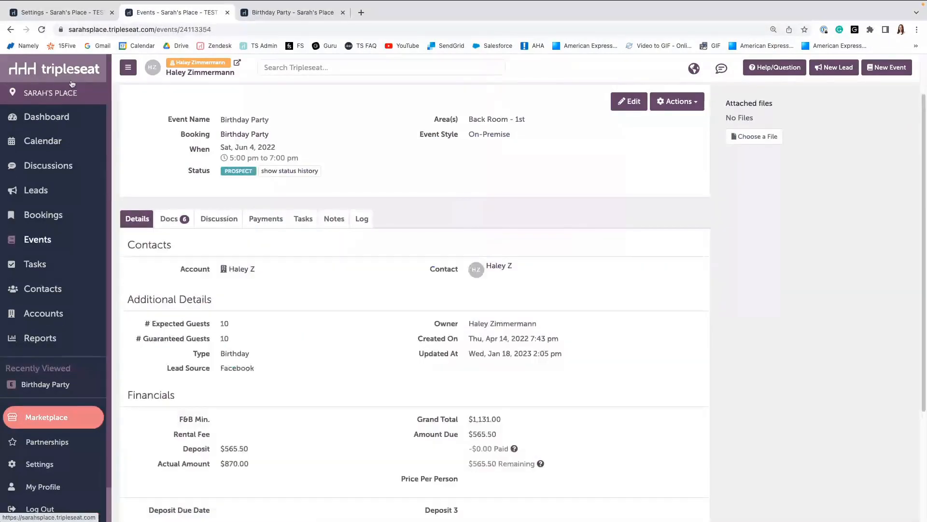
{"action": "left_click", "coordinate": [167, 223]}
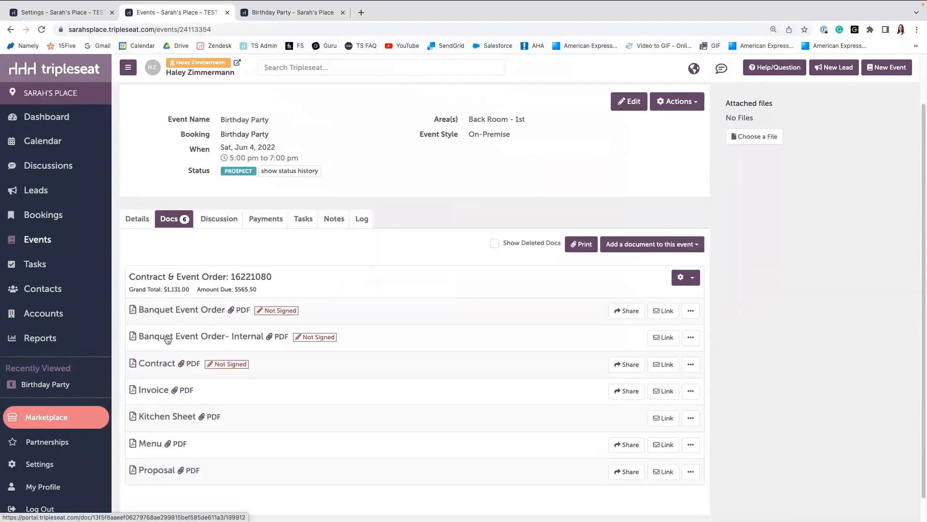
{"action": "left_click", "coordinate": [64, 13]}
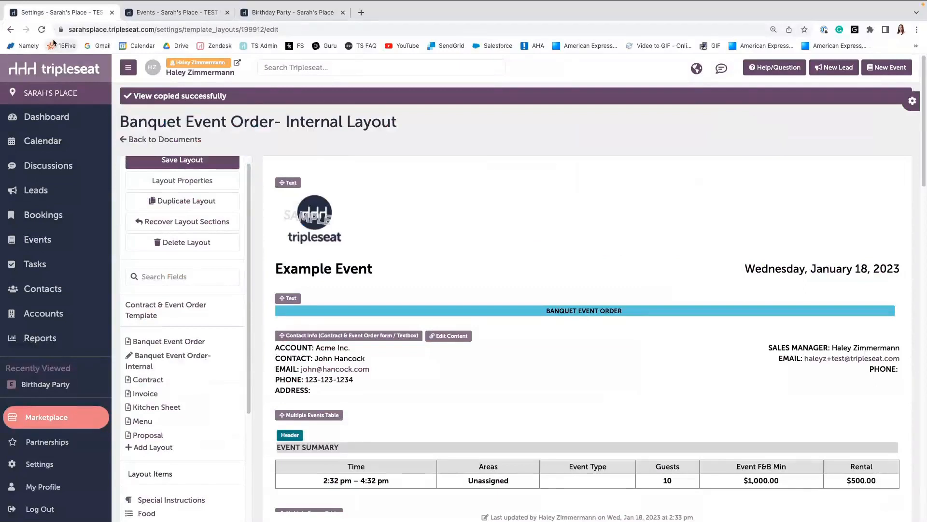
{"action": "left_click", "coordinate": [166, 13]}
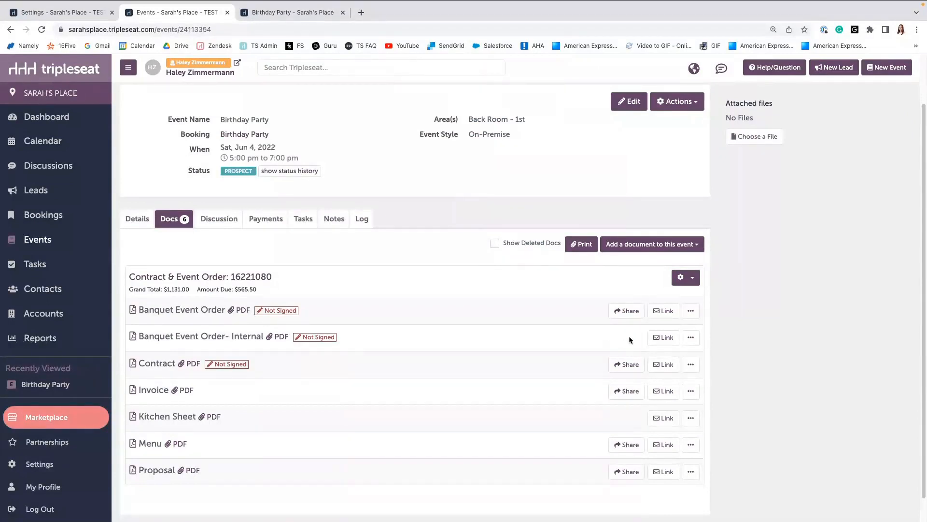
{"action": "left_click", "coordinate": [57, 13]}
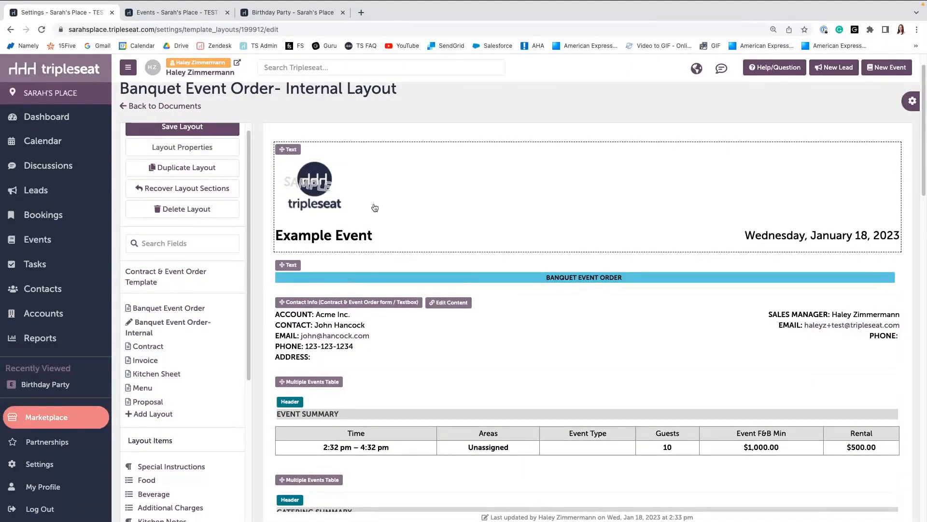
Delete the logo row from the header text block and close its editor.
{"action": "left_click", "coordinate": [430, 203]}
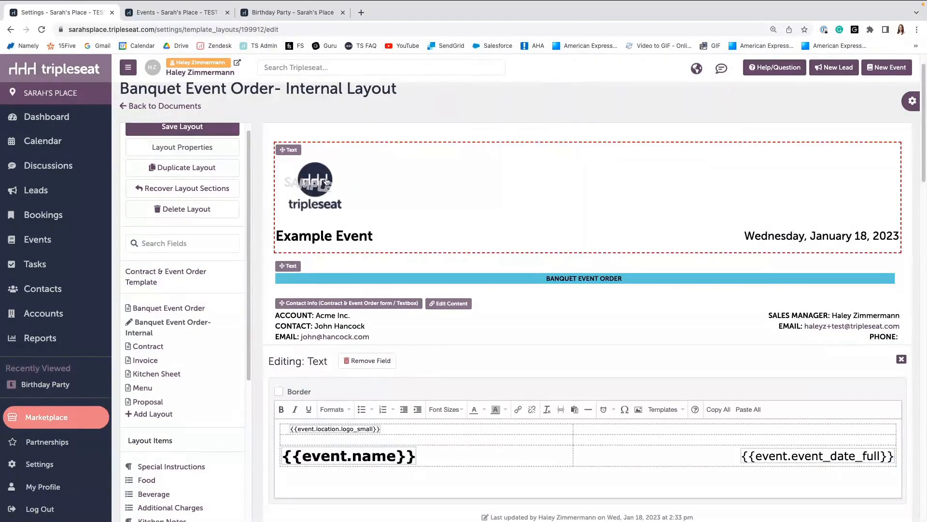
{"action": "left_click", "coordinate": [494, 428]}
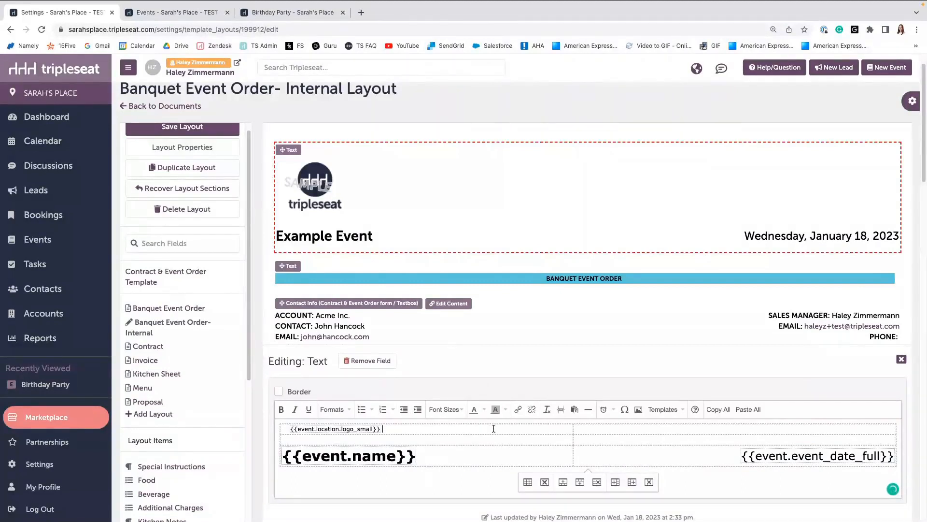
{"action": "left_click", "coordinate": [597, 485]}
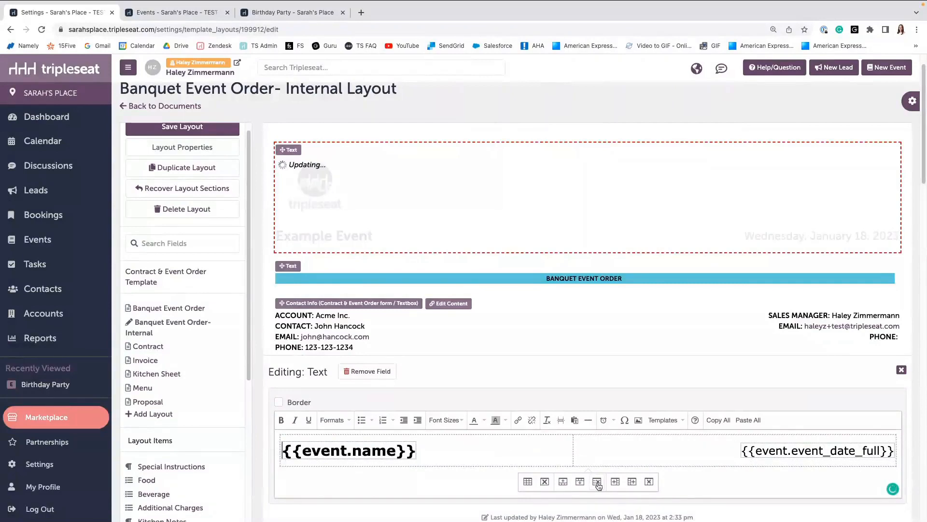
{"action": "left_click", "coordinate": [900, 370]}
Hide the Event F&B Min and Rental columns in the Event Summary table and close its editor.
{"action": "scroll", "coordinate": [596, 436], "scroll_direction": "down", "scroll_amount": 2}
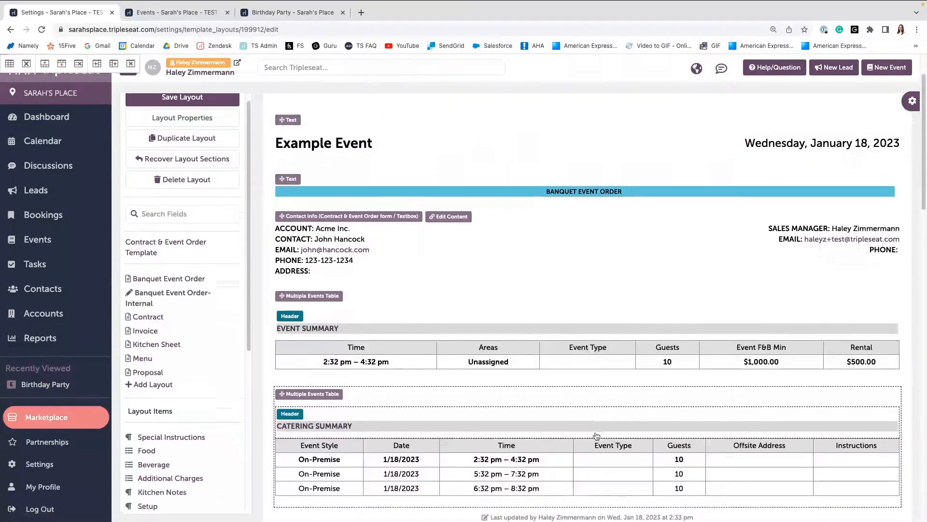
{"action": "scroll", "coordinate": [597, 435], "scroll_direction": "down", "scroll_amount": 1}
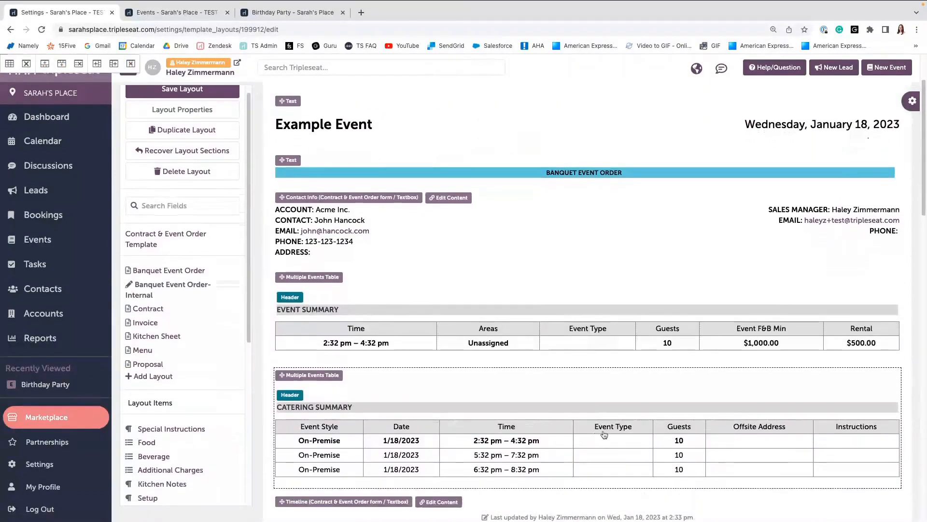
{"action": "left_click", "coordinate": [761, 346]}
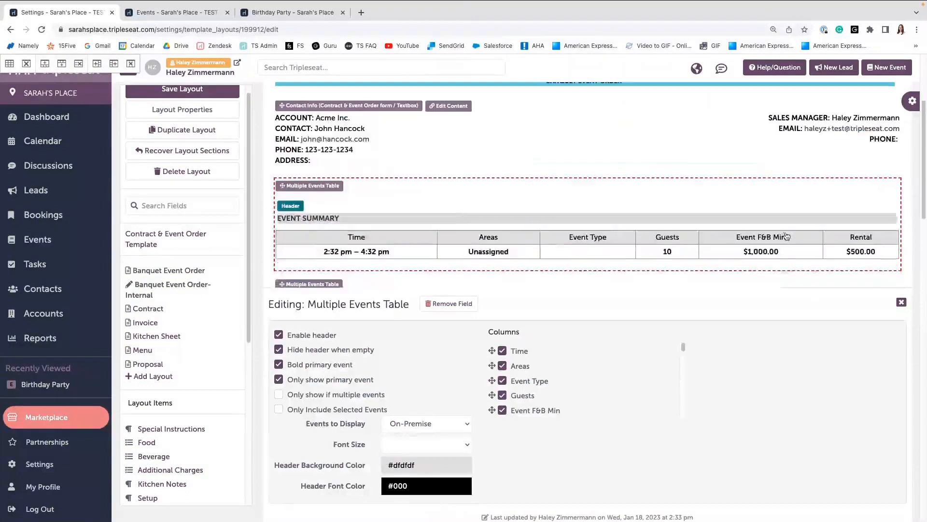
{"action": "scroll", "coordinate": [506, 394], "scroll_direction": "down", "scroll_amount": 1}
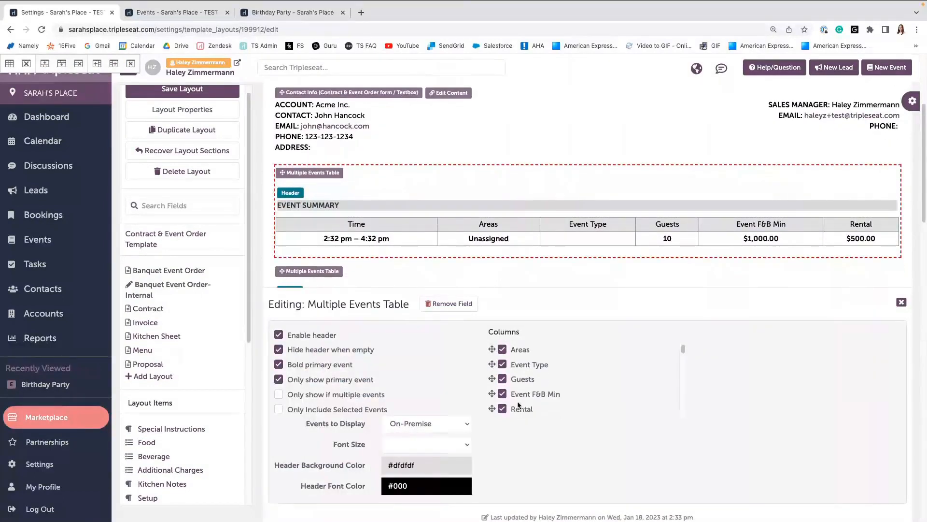
{"action": "left_click", "coordinate": [503, 391]}
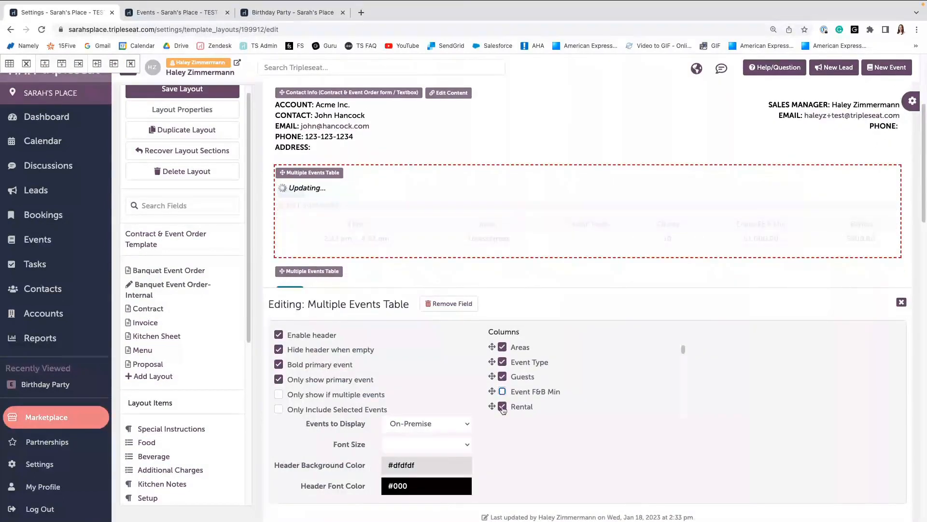
{"action": "left_click", "coordinate": [502, 407]}
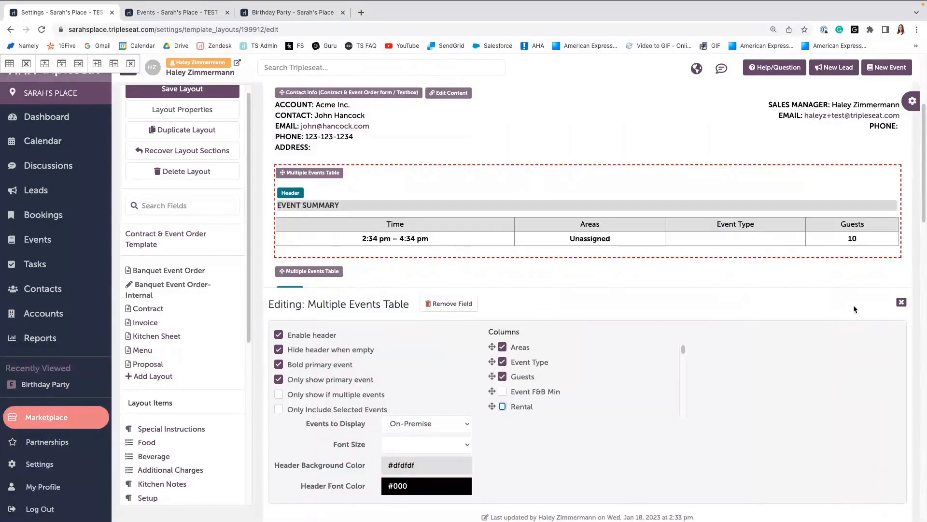
{"action": "left_click", "coordinate": [902, 303]}
Turn off Show Price for the Food section and close its editor.
{"action": "scroll", "coordinate": [670, 324], "scroll_direction": "down", "scroll_amount": 3}
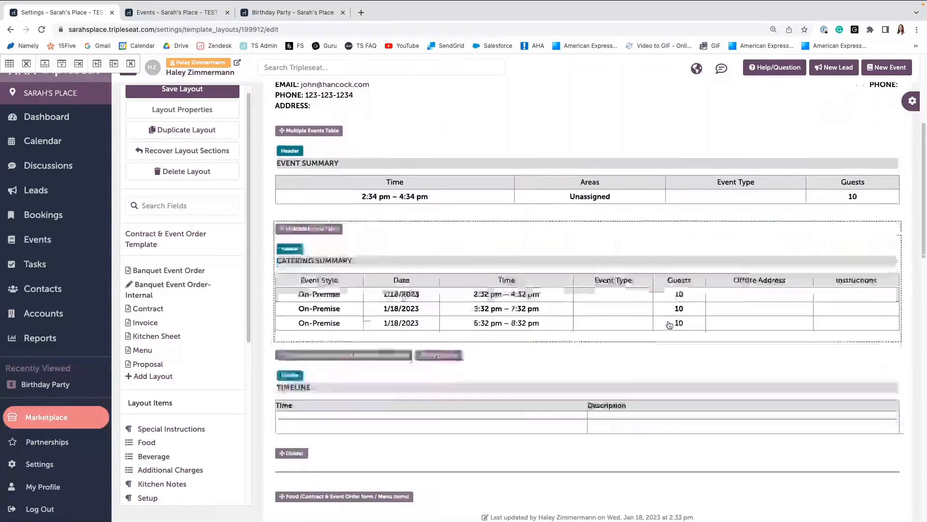
{"action": "scroll", "coordinate": [669, 322], "scroll_direction": "down", "scroll_amount": 4}
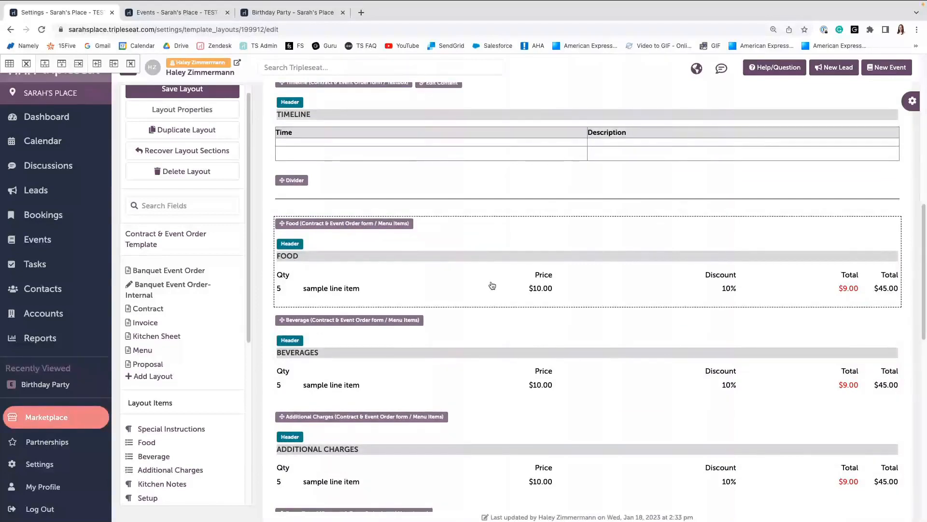
{"action": "left_click", "coordinate": [488, 288]}
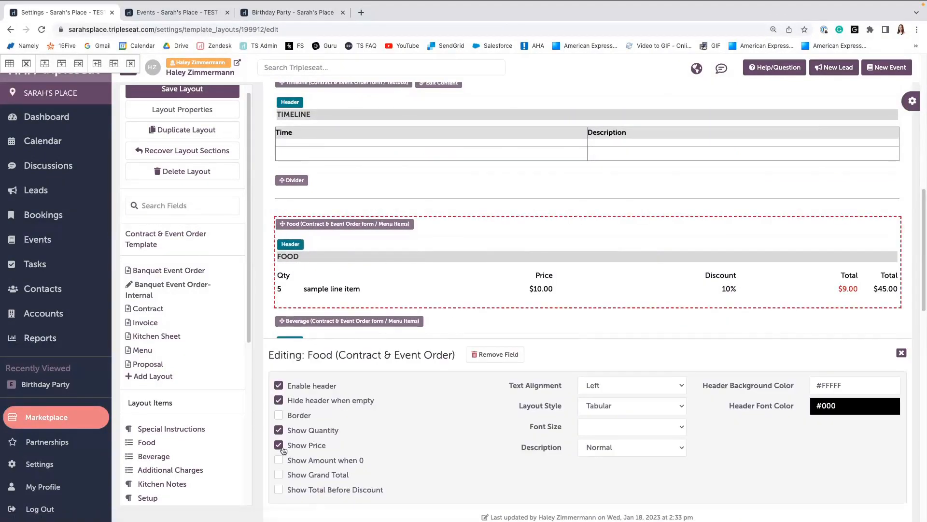
{"action": "left_click", "coordinate": [279, 445]}
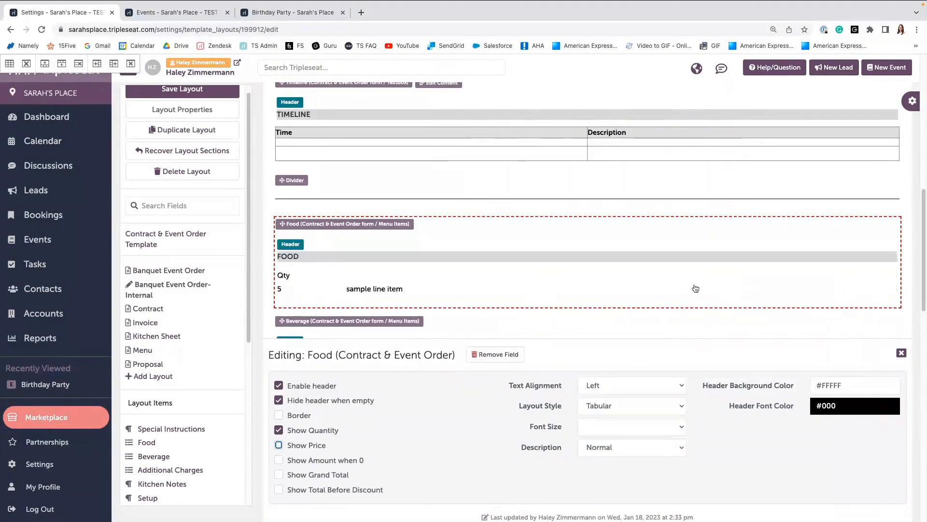
{"action": "left_click", "coordinate": [902, 354]}
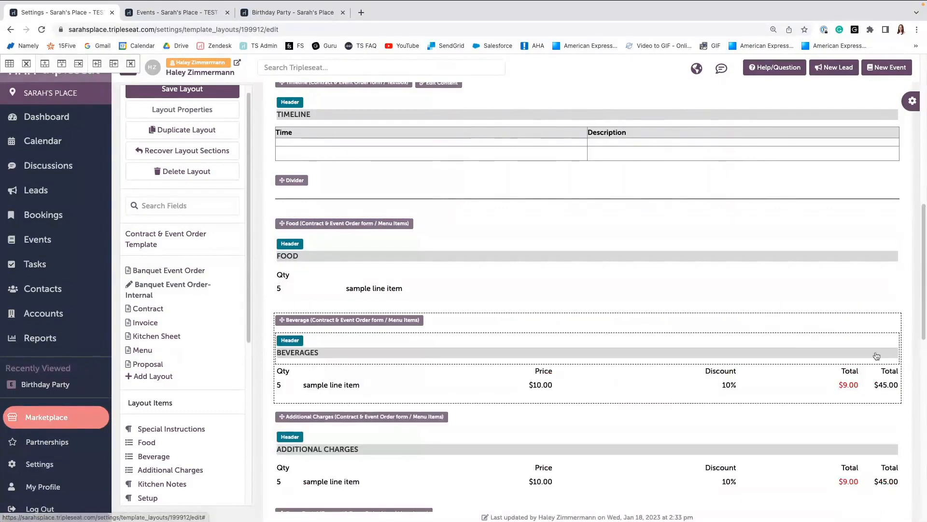
Turn off Show Price for the Beverage section and close its editor.
{"action": "scroll", "coordinate": [546, 350], "scroll_direction": "down", "scroll_amount": 1}
{"action": "left_click", "coordinate": [545, 328]}
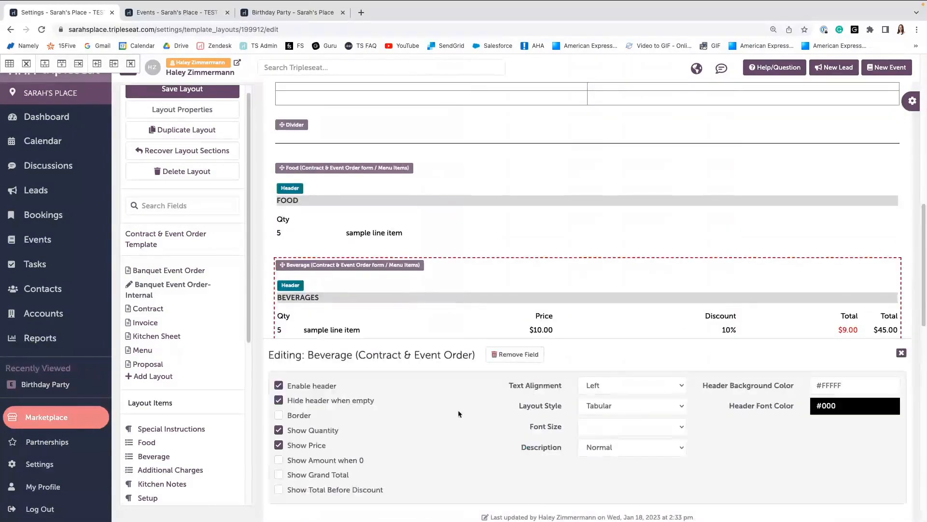
{"action": "left_click", "coordinate": [279, 445]}
{"action": "left_click", "coordinate": [902, 353]}
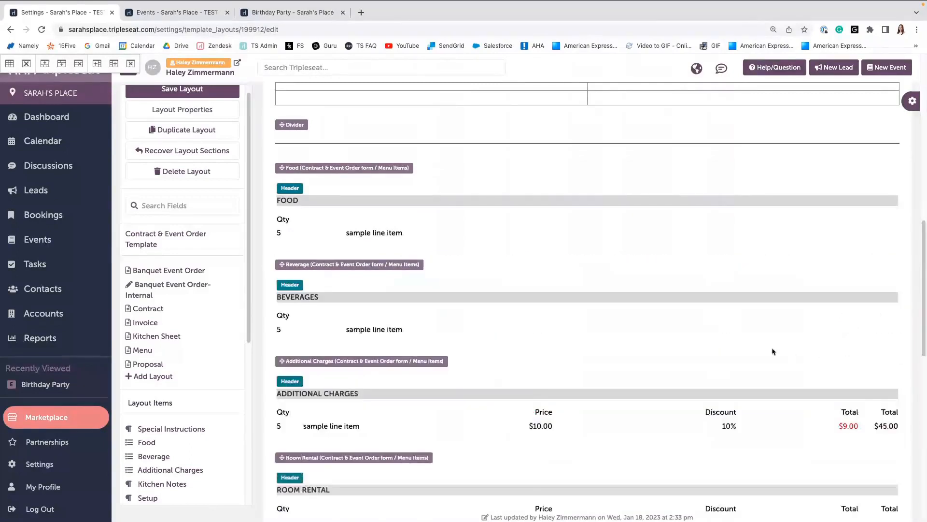
Turn off Show Price for the Additional Charges section and close its editor.
{"action": "left_click", "coordinate": [727, 438]}
{"action": "left_click", "coordinate": [279, 445]}
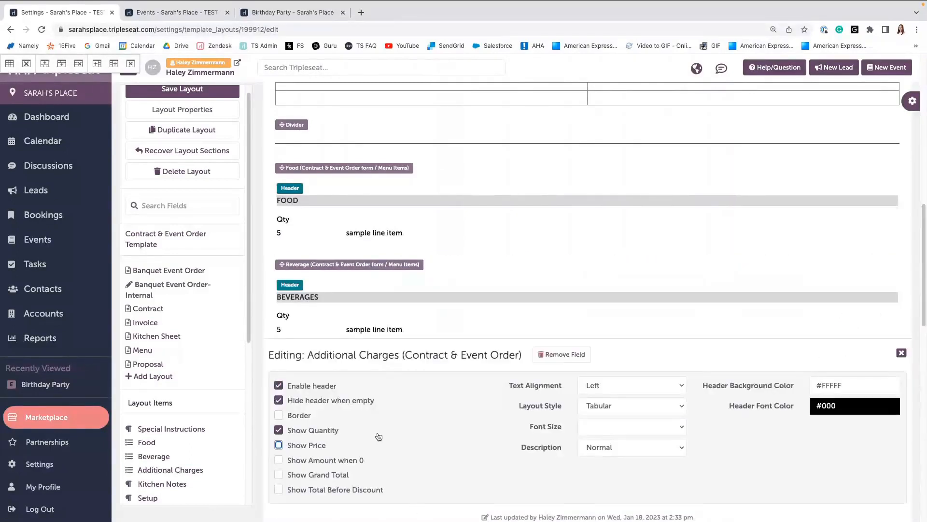
{"action": "left_click", "coordinate": [901, 353]}
Turn off Show Price for the Room Rental section and close its editor.
{"action": "scroll", "coordinate": [590, 333], "scroll_direction": "down", "scroll_amount": 3}
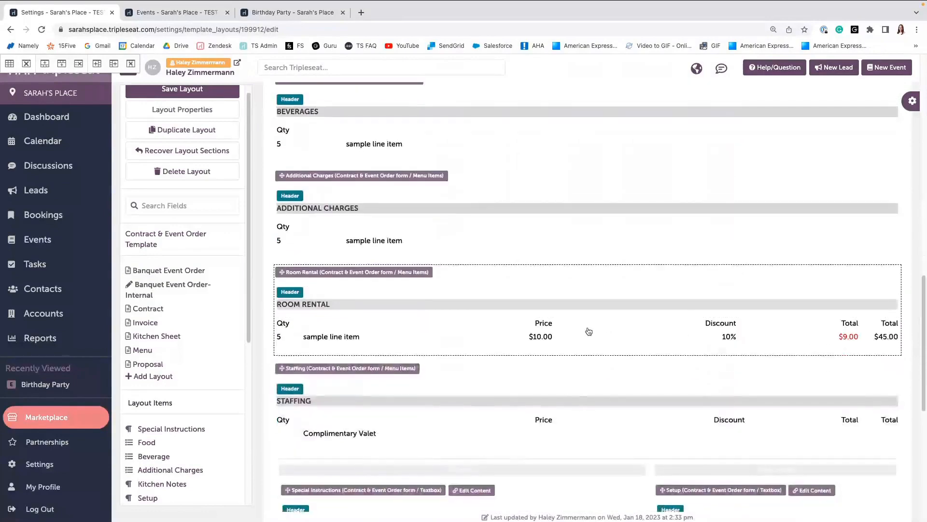
{"action": "left_click", "coordinate": [590, 328]}
{"action": "left_click", "coordinate": [306, 445]}
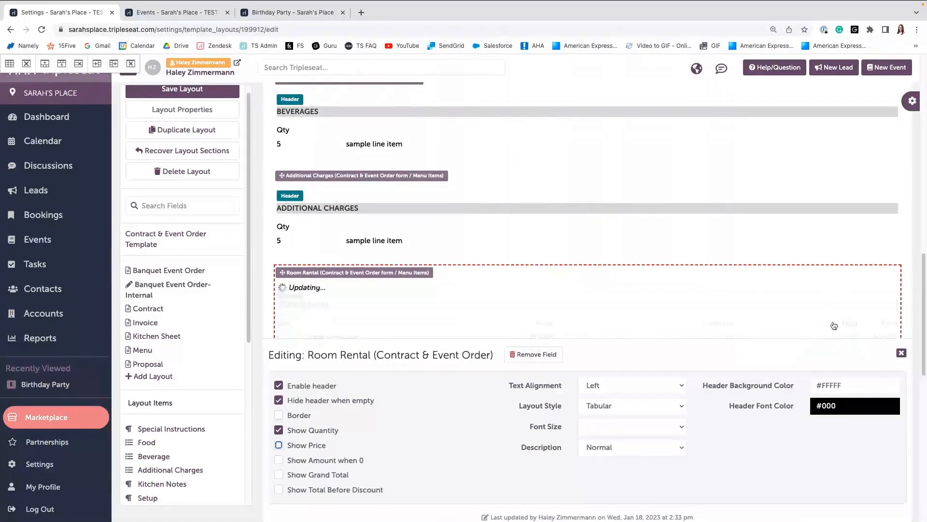
{"action": "left_click", "coordinate": [901, 352]}
Turn off Show Price for the Staffing section and close its editor.
{"action": "scroll", "coordinate": [601, 319], "scroll_direction": "down", "scroll_amount": 1}
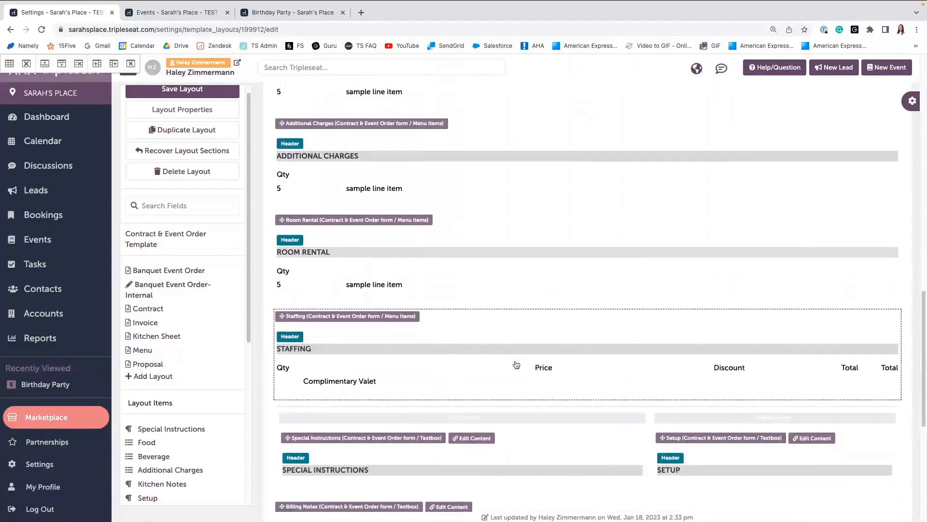
{"action": "left_click", "coordinate": [517, 362]}
{"action": "left_click", "coordinate": [306, 445]}
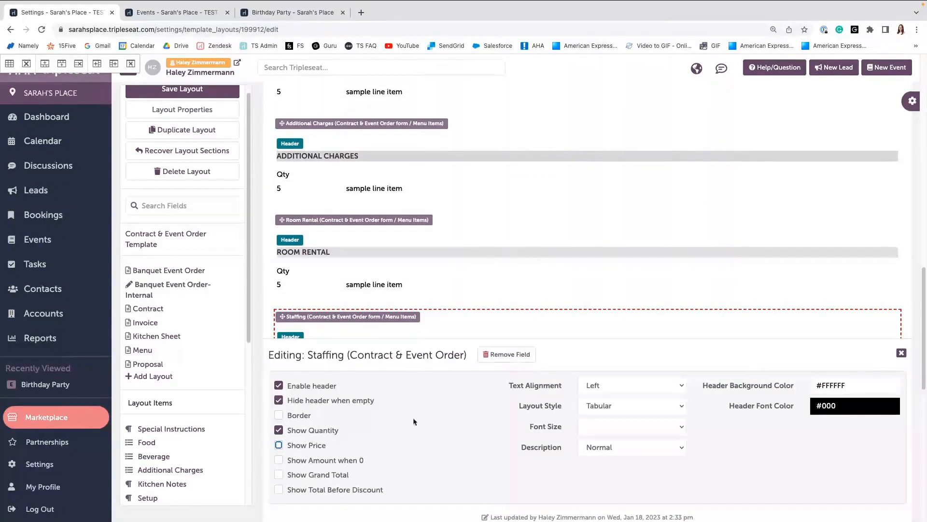
{"action": "left_click", "coordinate": [902, 352]}
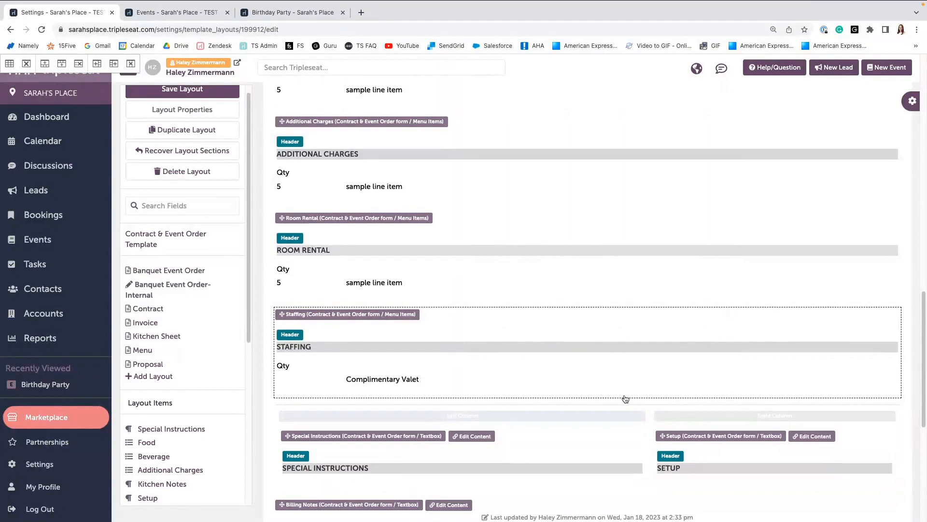
Set the Staffing section's description style to Both and close its editor.
{"action": "scroll", "coordinate": [625, 399], "scroll_direction": "down", "scroll_amount": 1}
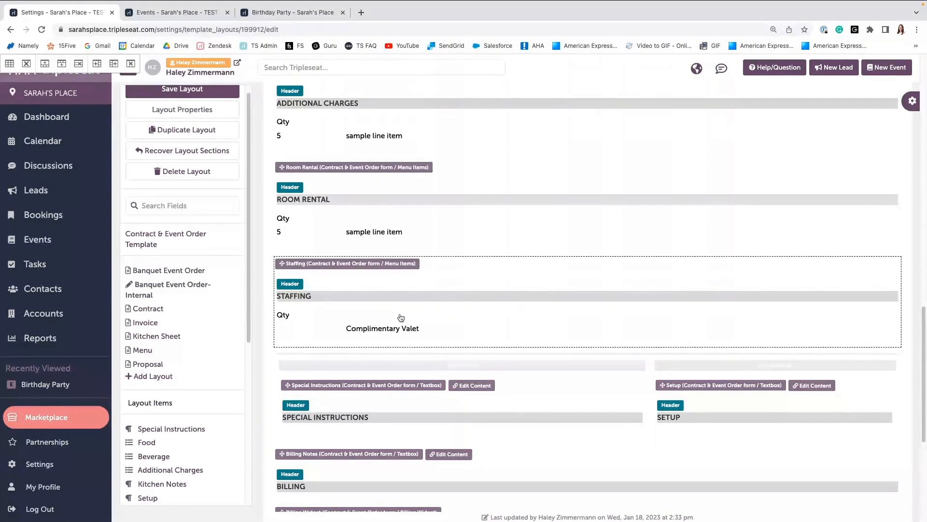
{"action": "left_click", "coordinate": [401, 320]}
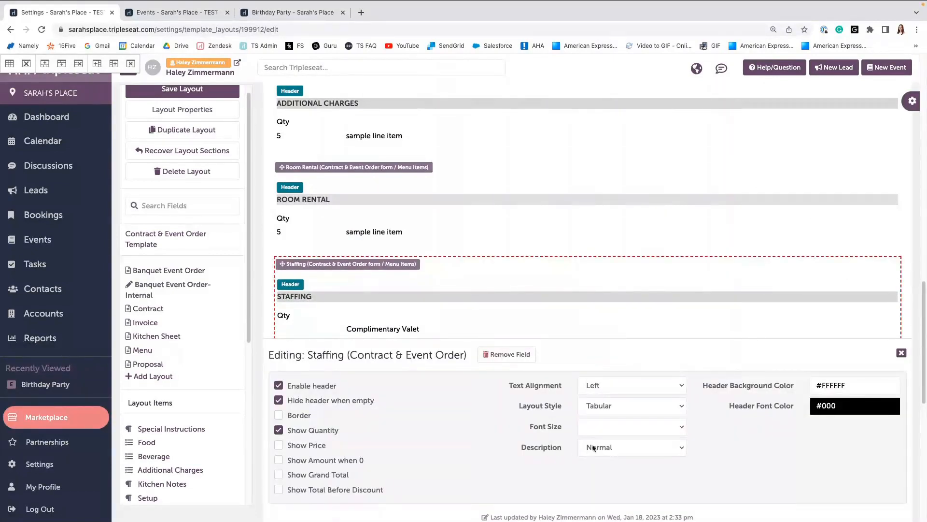
{"action": "left_click", "coordinate": [608, 449]}
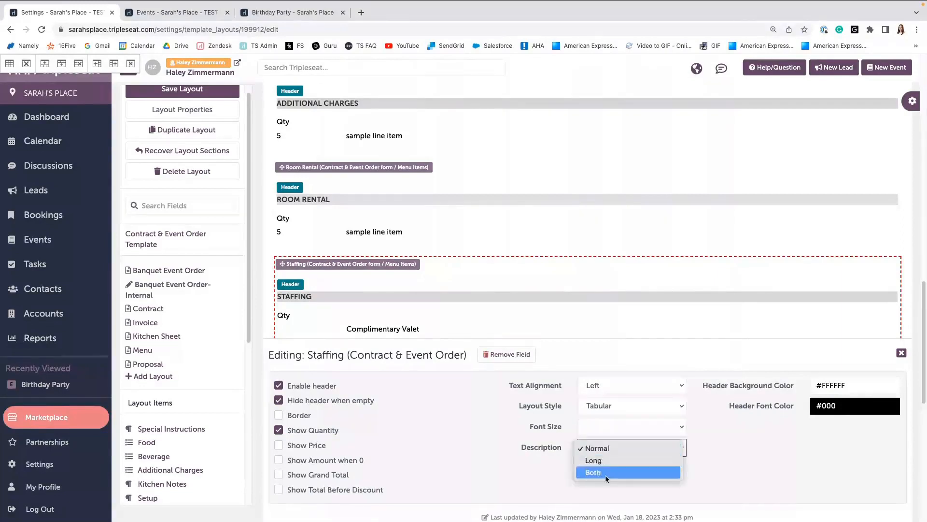
{"action": "left_click", "coordinate": [606, 473]}
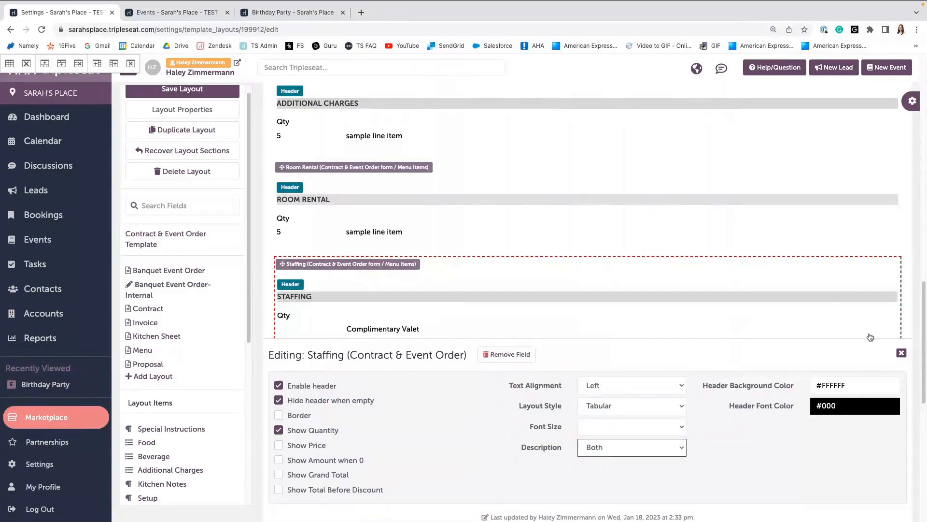
{"action": "left_click", "coordinate": [901, 354]}
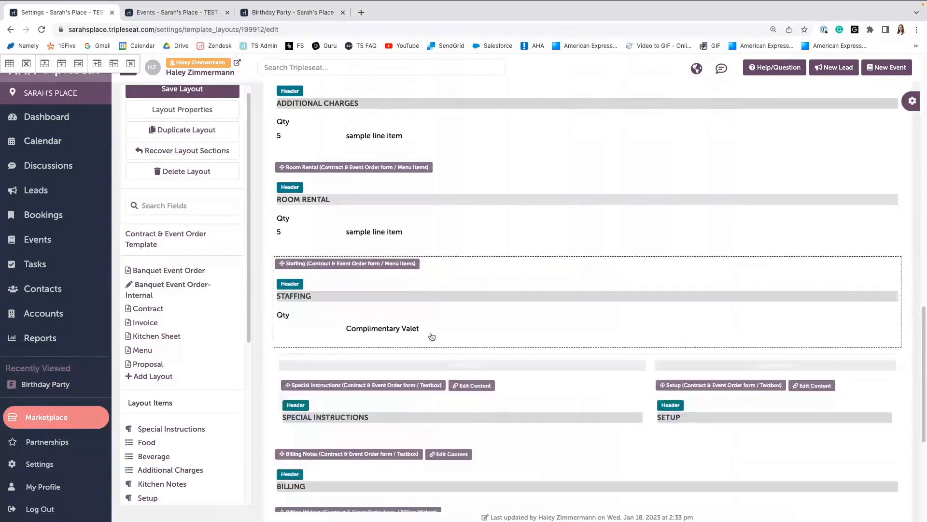
{"action": "left_click", "coordinate": [392, 333]}
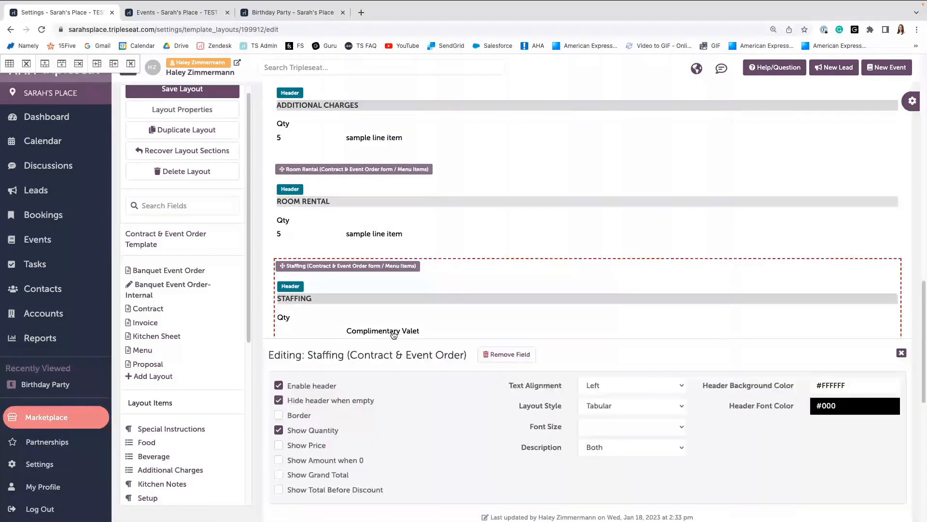
{"action": "left_click", "coordinate": [902, 353]}
Set the Food section's description style to Both and close its editor.
{"action": "scroll", "coordinate": [503, 276], "scroll_direction": "up", "scroll_amount": 3}
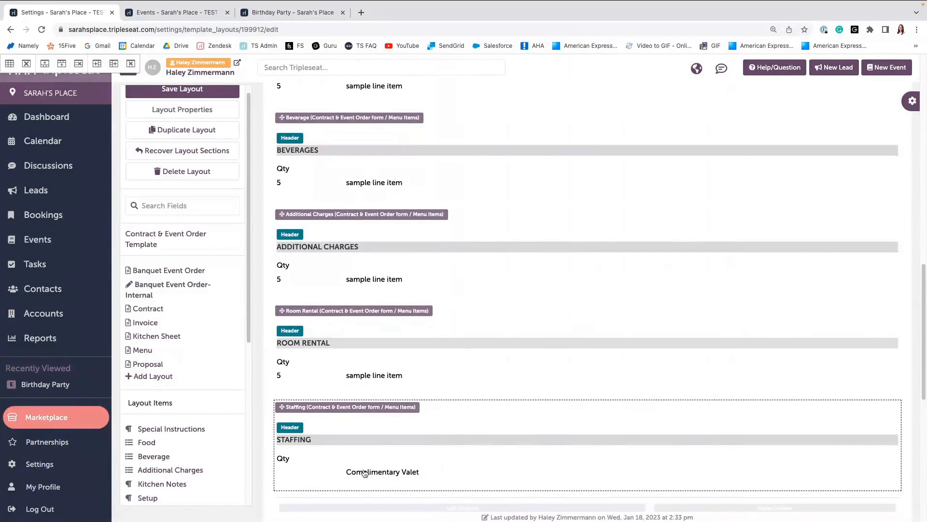
{"action": "scroll", "coordinate": [377, 242], "scroll_direction": "up", "scroll_amount": 1}
{"action": "left_click", "coordinate": [379, 140]}
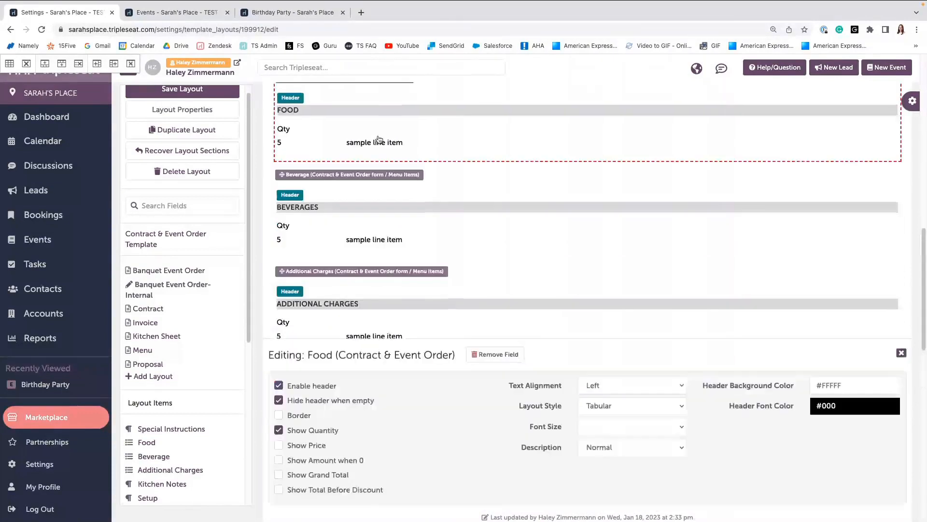
{"action": "left_click", "coordinate": [630, 447]}
{"action": "left_click", "coordinate": [624, 469]}
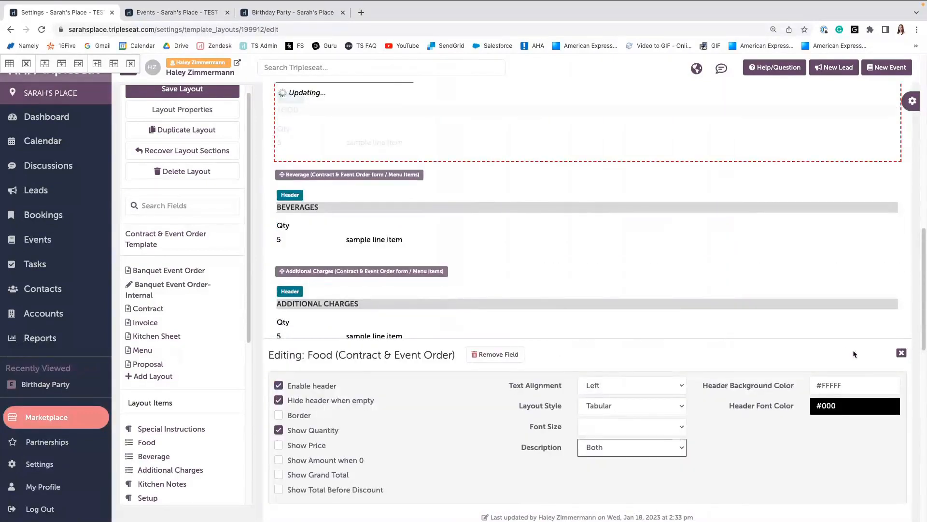
{"action": "left_click", "coordinate": [902, 354]}
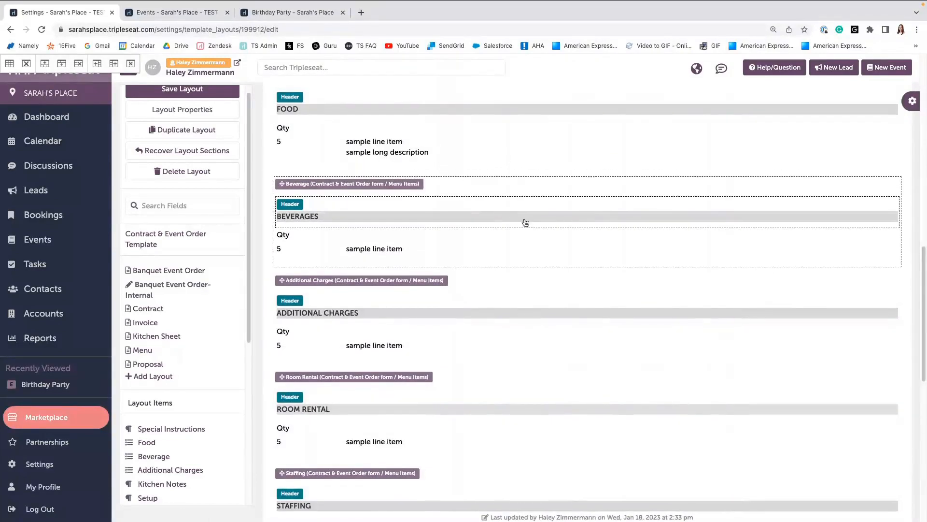
Save the internal layout.
{"action": "scroll", "coordinate": [424, 189], "scroll_direction": "up", "scroll_amount": 4}
{"action": "scroll", "coordinate": [423, 189], "scroll_direction": "up", "scroll_amount": 10}
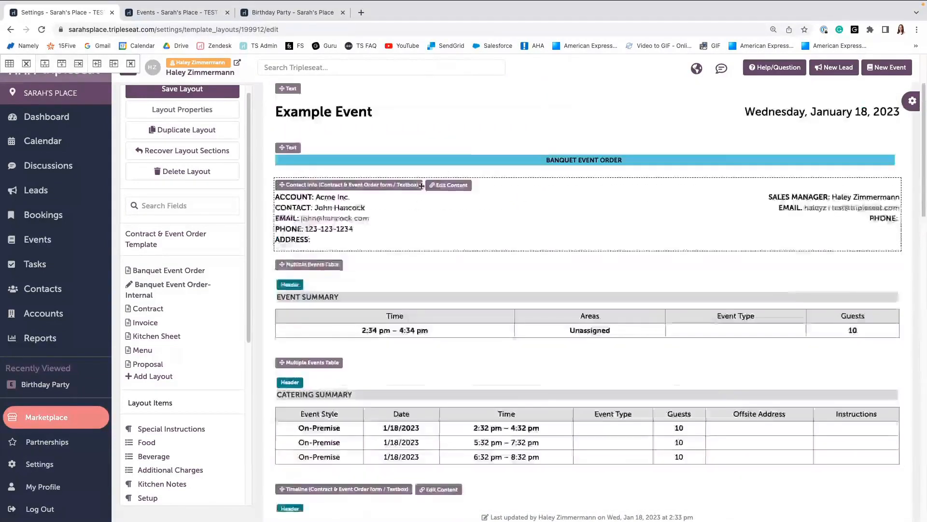
{"action": "left_click", "coordinate": [193, 163]}
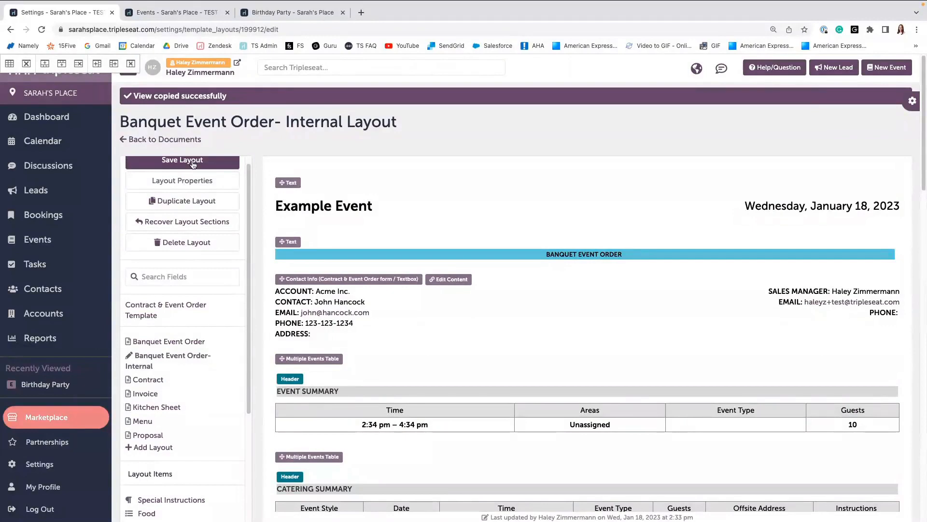
Remove the Billing Notes and Billing Widget sections from the layout.
{"action": "scroll", "coordinate": [497, 302], "scroll_direction": "down", "scroll_amount": 15}
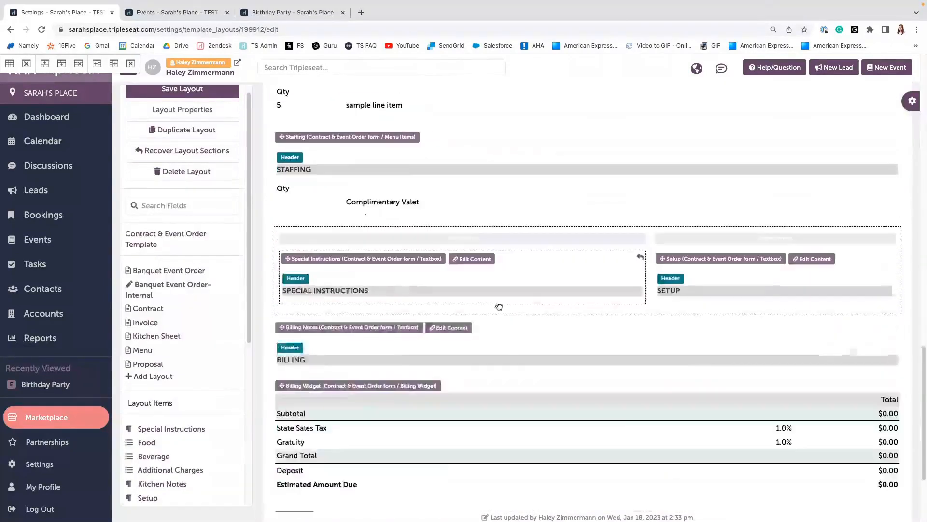
{"action": "scroll", "coordinate": [498, 303], "scroll_direction": "down", "scroll_amount": 4}
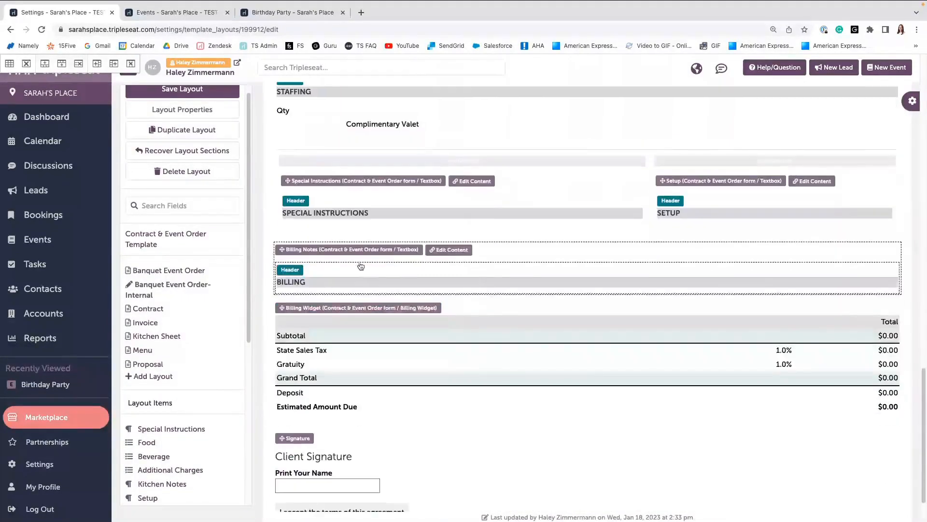
{"action": "left_click", "coordinate": [315, 259]}
{"action": "left_click", "coordinate": [526, 429]}
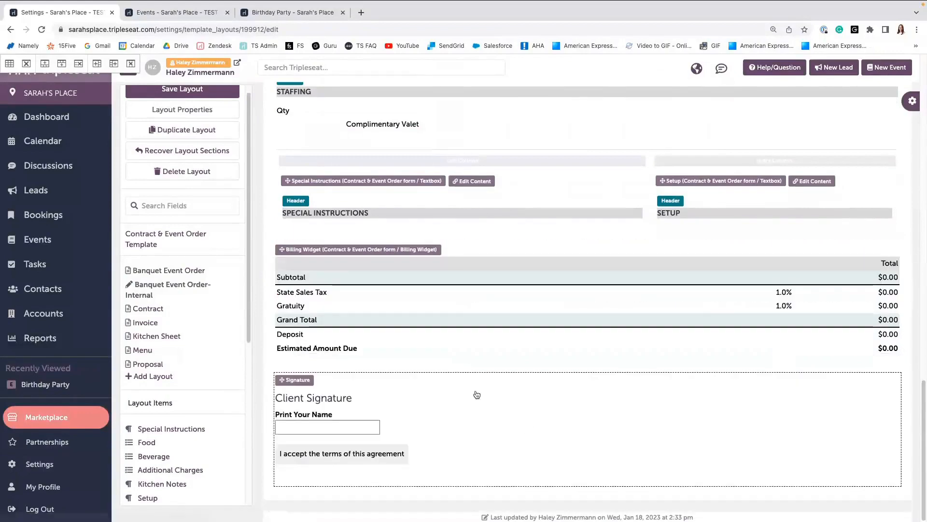
{"action": "left_click", "coordinate": [331, 250]}
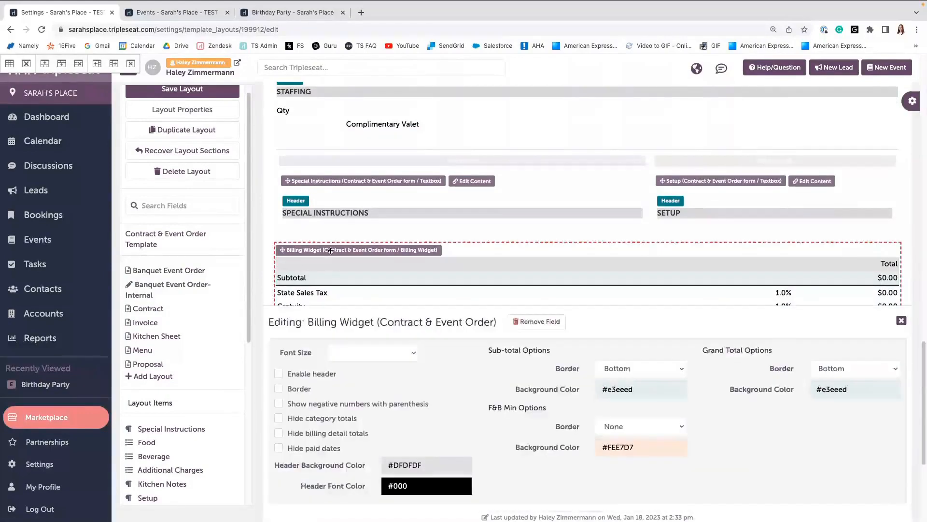
{"action": "left_click", "coordinate": [532, 322]}
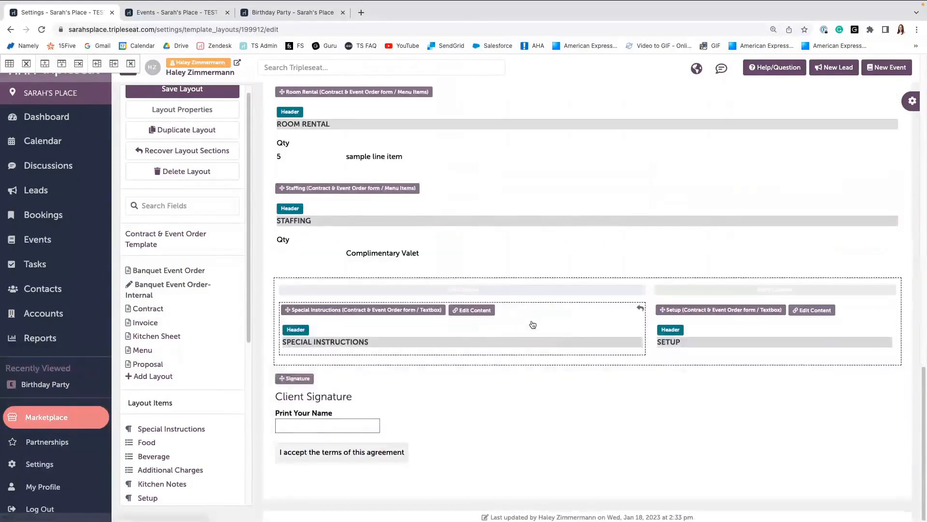
Remove the Client Signature section and save the layout.
{"action": "left_click", "coordinate": [289, 379]}
{"action": "left_click", "coordinate": [394, 384]}
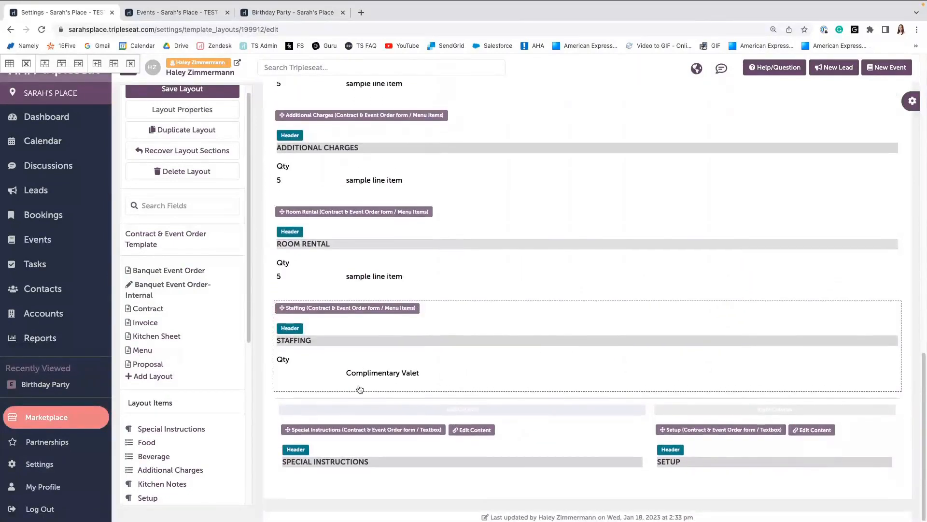
{"action": "scroll", "coordinate": [360, 389], "scroll_direction": "up", "scroll_amount": 20}
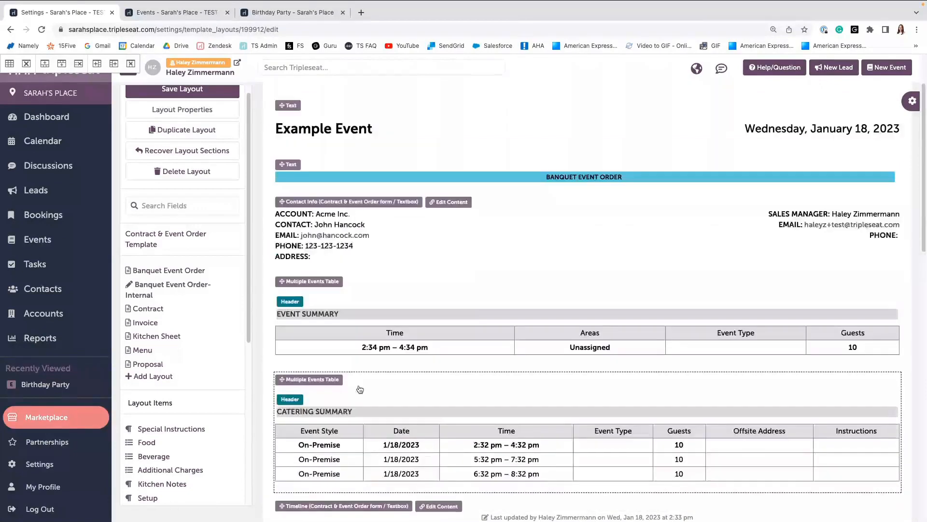
{"action": "scroll", "coordinate": [360, 389], "scroll_direction": "up", "scroll_amount": 3}
{"action": "left_click", "coordinate": [182, 161]}
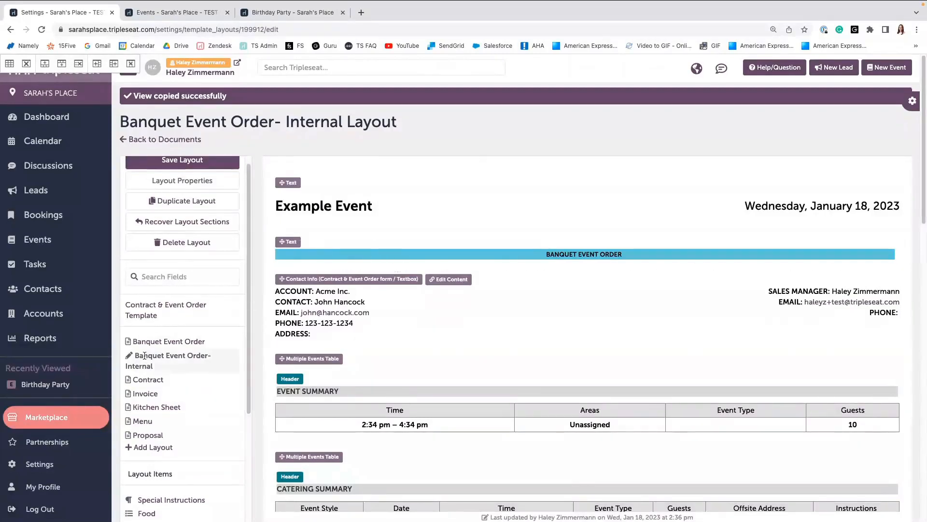
Open the Contract layout in the layout editor.
{"action": "scroll", "coordinate": [145, 333], "scroll_direction": "down", "scroll_amount": 2}
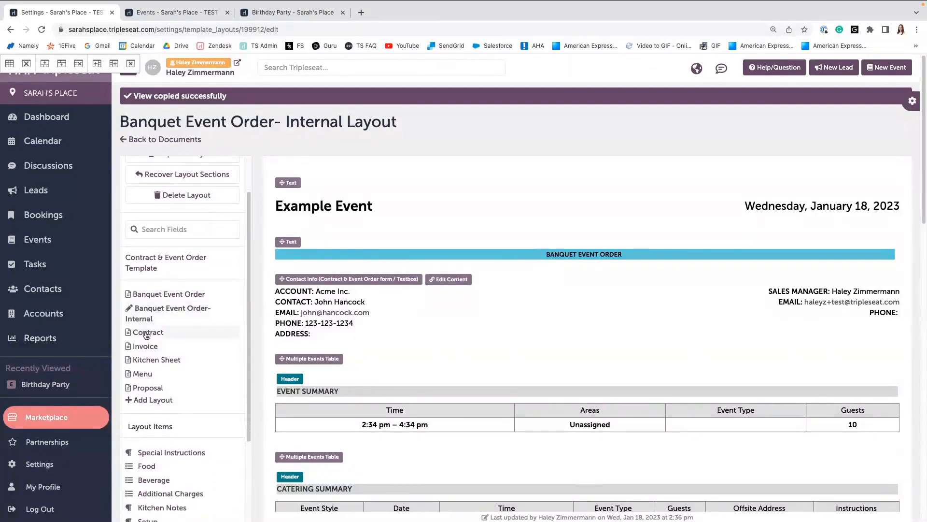
{"action": "left_click", "coordinate": [146, 335]}
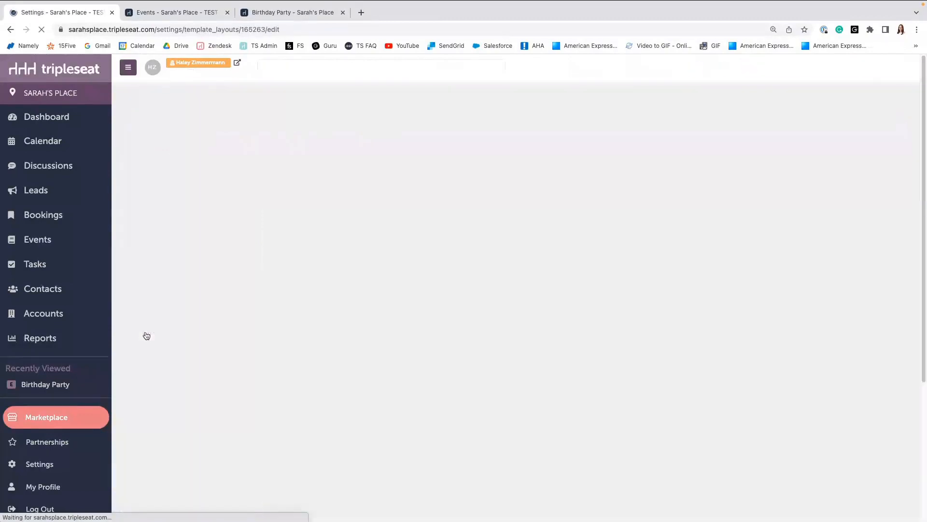
{"action": "scroll", "coordinate": [333, 345], "scroll_direction": "down", "scroll_amount": 1}
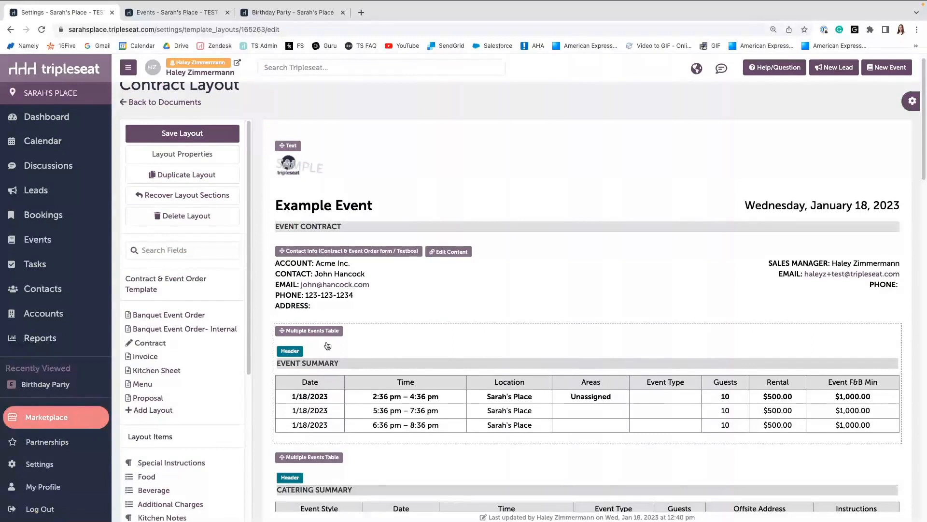
Set the background colour of the EVENT CONTRACT header cell to #59bbd9.
{"action": "left_click", "coordinate": [329, 228]}
{"action": "left_click", "coordinate": [349, 460]}
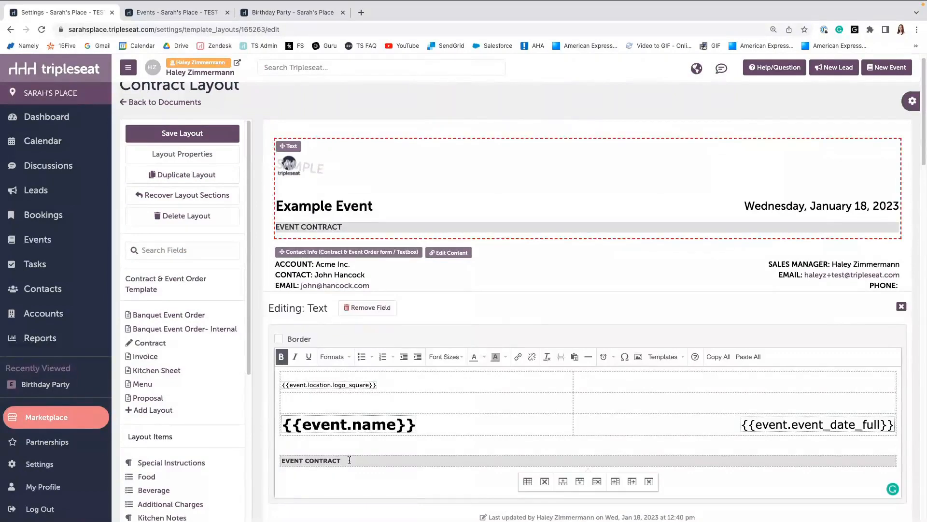
{"action": "right_click", "coordinate": [350, 461]}
{"action": "mouse_move", "coordinate": [389, 497]}
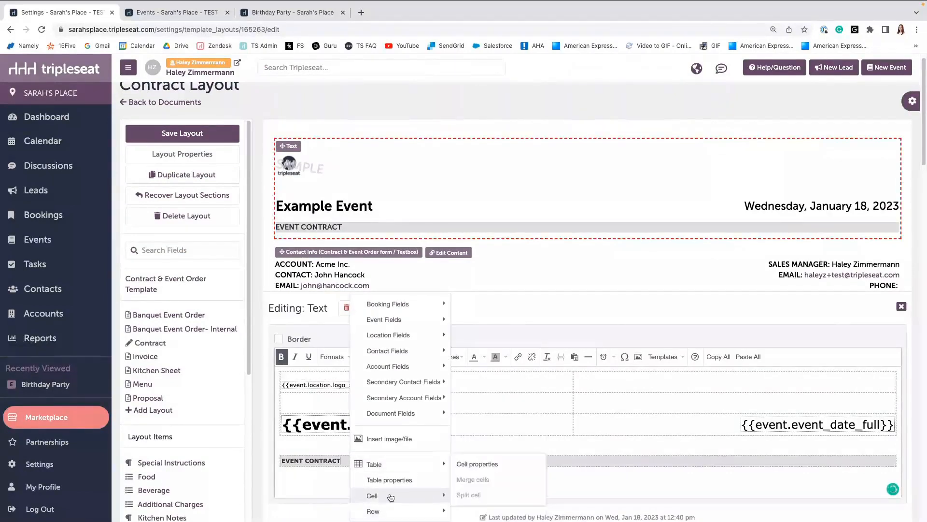
{"action": "left_click", "coordinate": [492, 464]}
{"action": "left_click", "coordinate": [431, 242]}
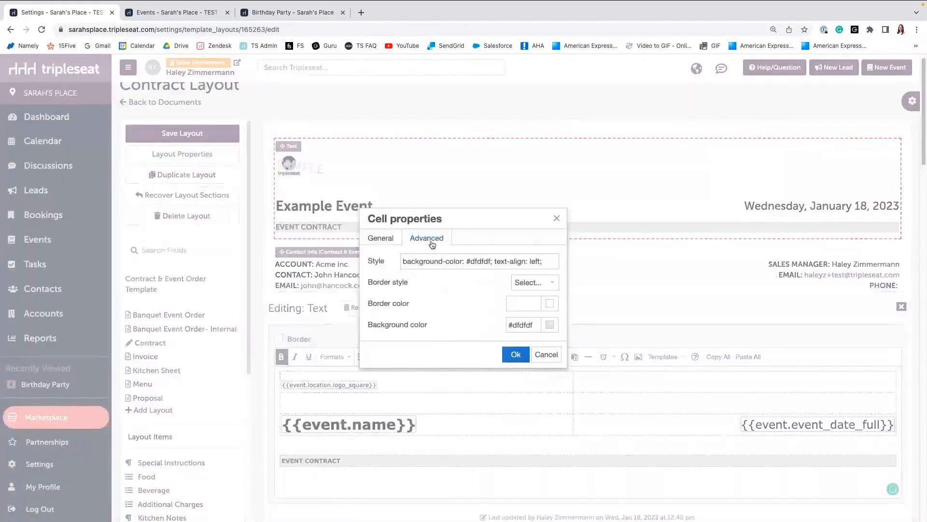
{"action": "left_click", "coordinate": [552, 327]}
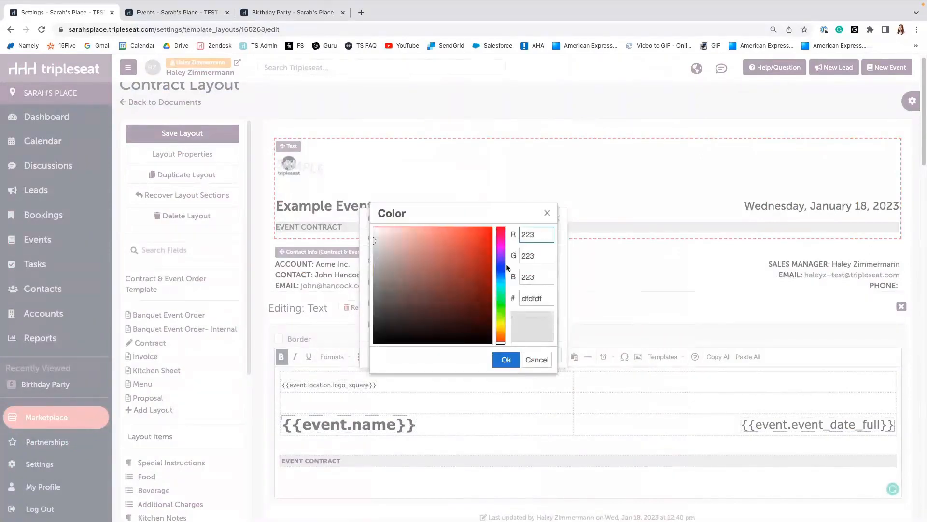
{"action": "left_click", "coordinate": [500, 280]}
{"action": "left_click_drag", "start_coordinate": [467, 260], "coordinate": [443, 244]}
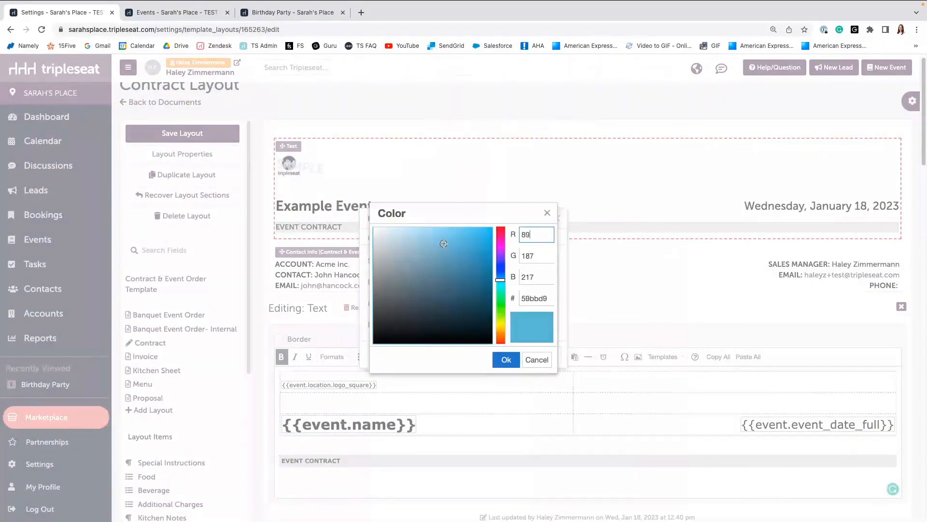
{"action": "left_click", "coordinate": [505, 359]}
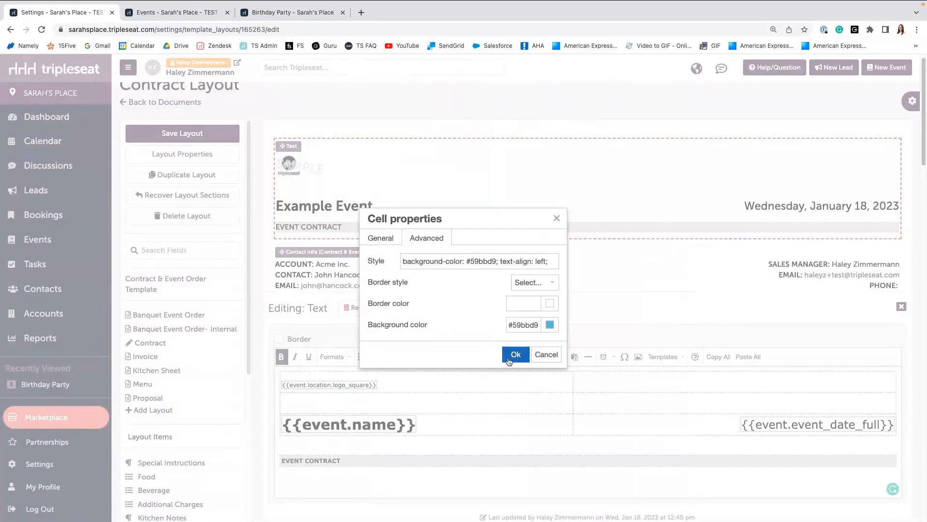
{"action": "left_click", "coordinate": [515, 355]}
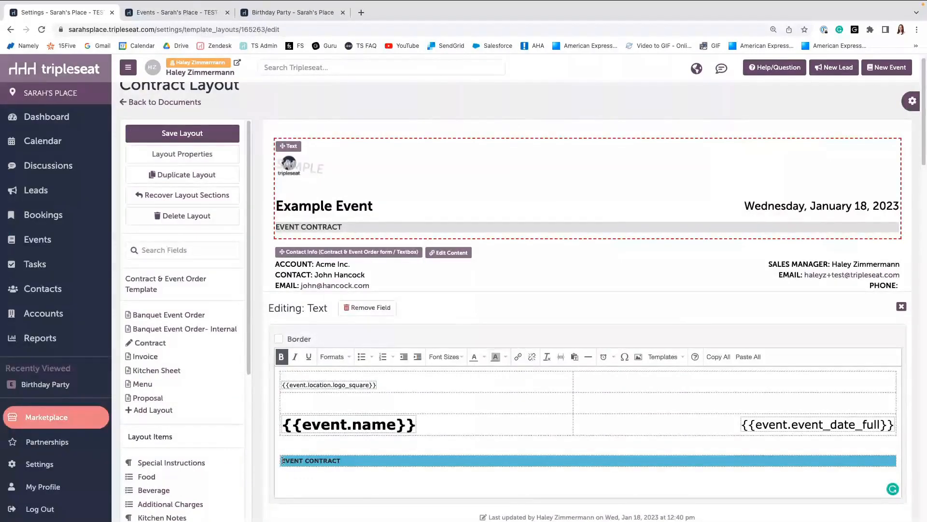
Center the EVENT CONTRACT header text and set its font size to 10pt.
{"action": "left_click", "coordinate": [332, 357]}
{"action": "mouse_move", "coordinate": [347, 406]}
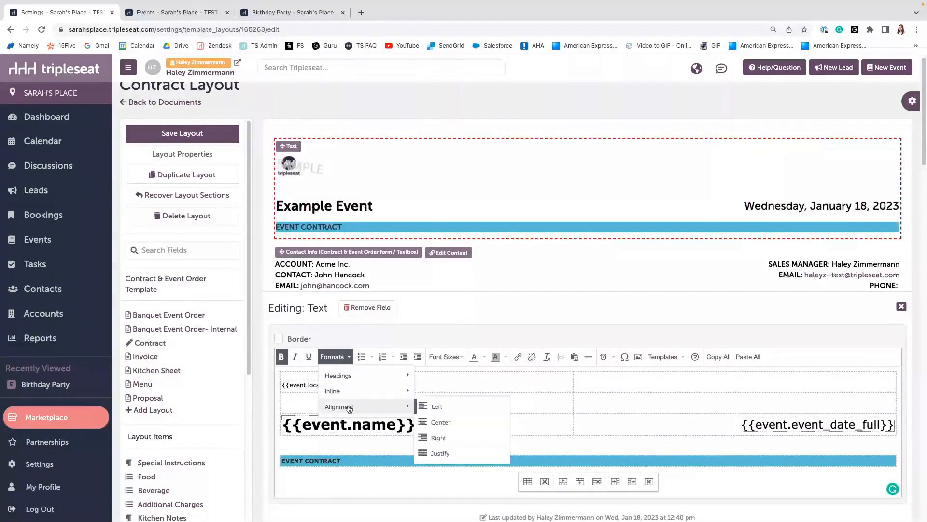
{"action": "left_click", "coordinate": [430, 423]}
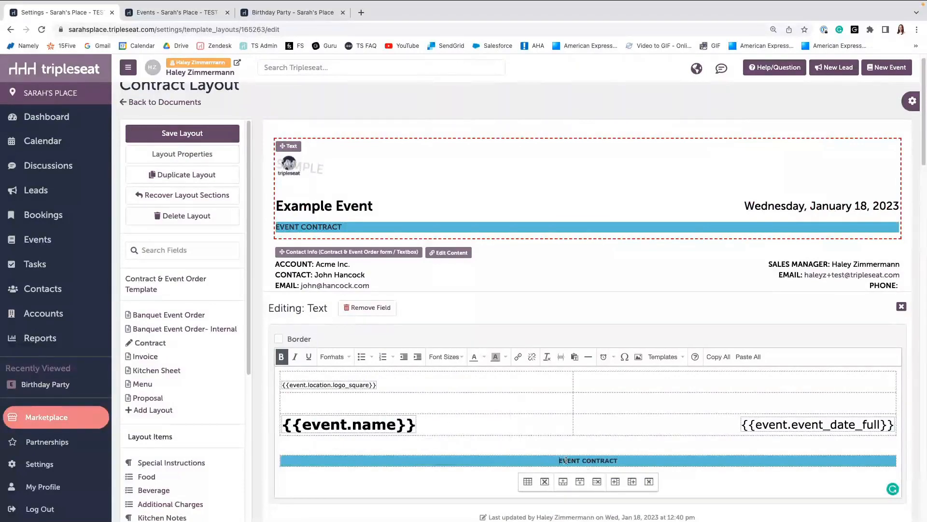
{"action": "left_click", "coordinate": [446, 357]}
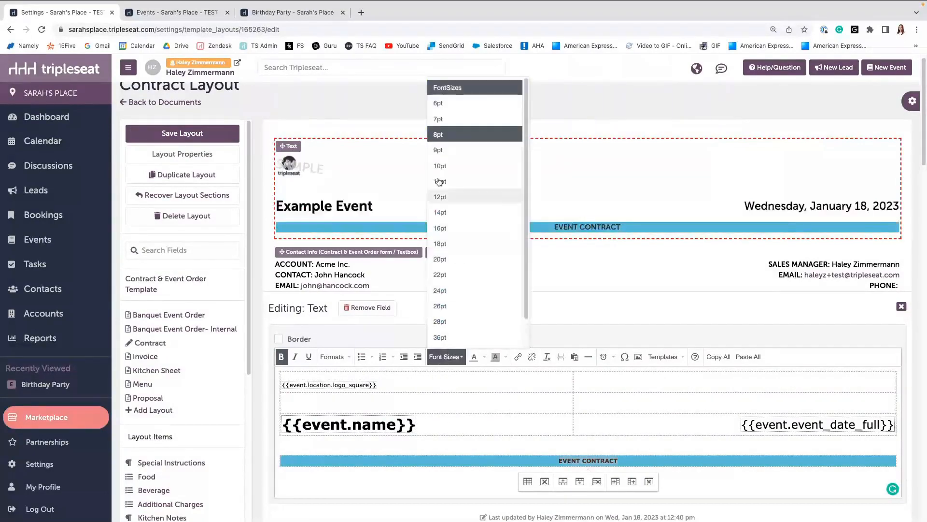
{"action": "left_click", "coordinate": [437, 166]}
{"action": "left_click", "coordinate": [493, 473]}
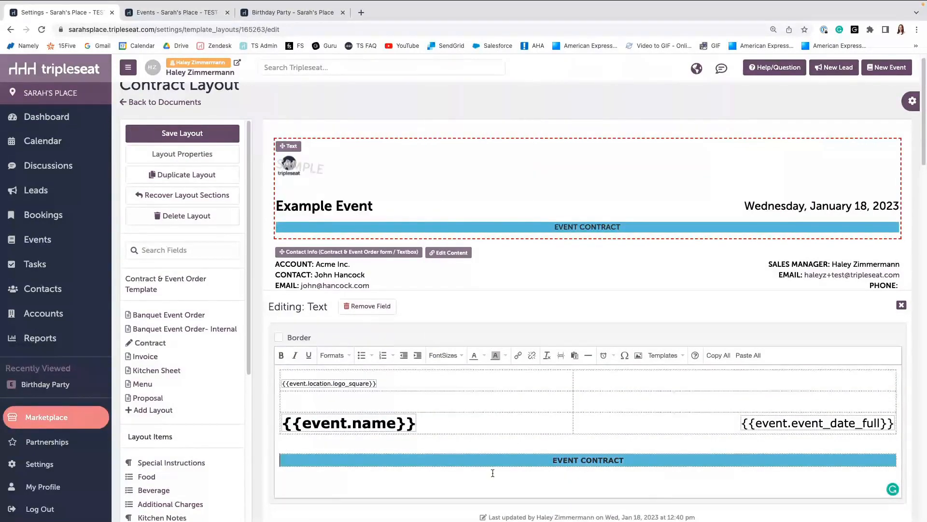
{"action": "left_click", "coordinate": [902, 306]}
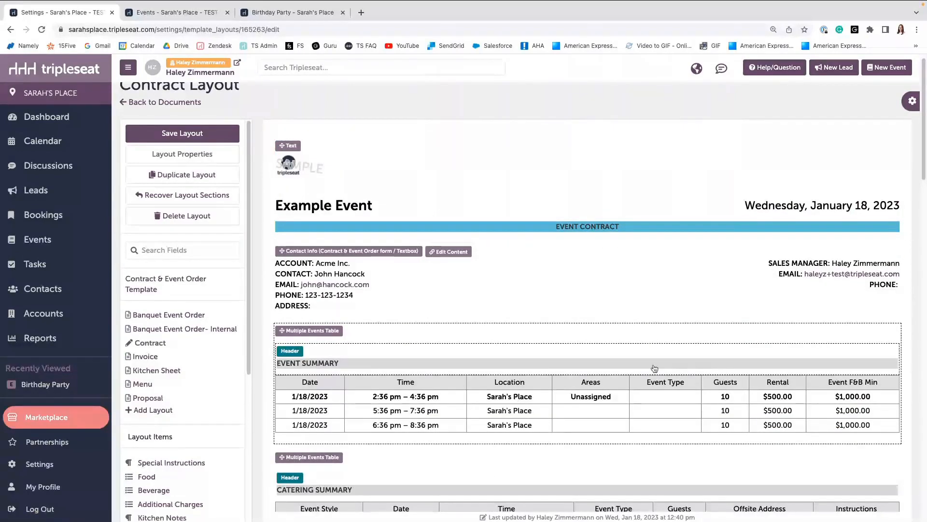
Add the Timeline item to the layout just above the Special Instructions section.
{"action": "scroll", "coordinate": [608, 387], "scroll_direction": "down", "scroll_amount": 3}
{"action": "scroll", "coordinate": [607, 387], "scroll_direction": "down", "scroll_amount": 3}
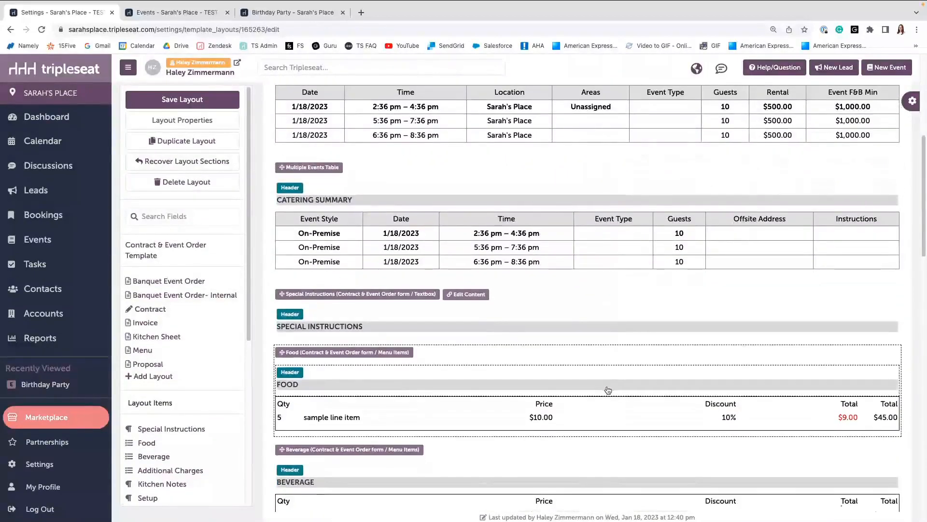
{"action": "scroll", "coordinate": [157, 372], "scroll_direction": "down", "scroll_amount": 1}
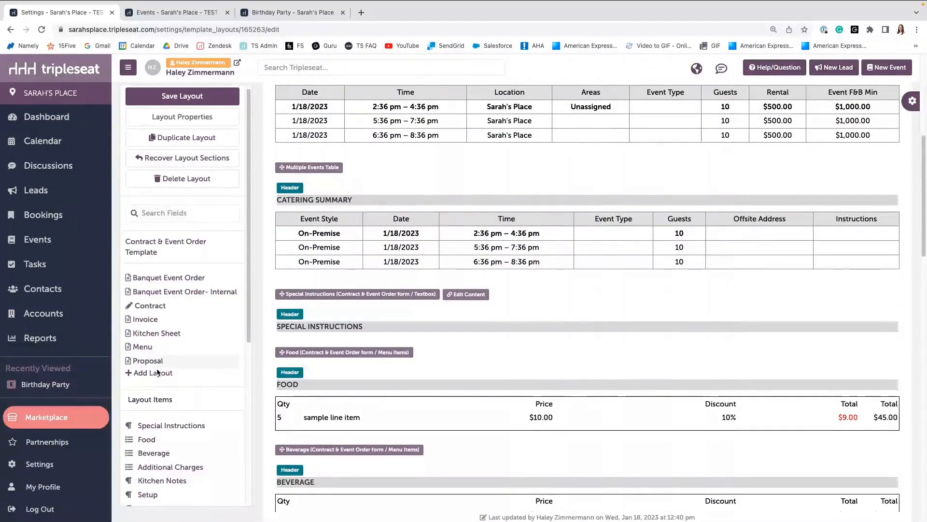
{"action": "scroll", "coordinate": [157, 372], "scroll_direction": "down", "scroll_amount": 3}
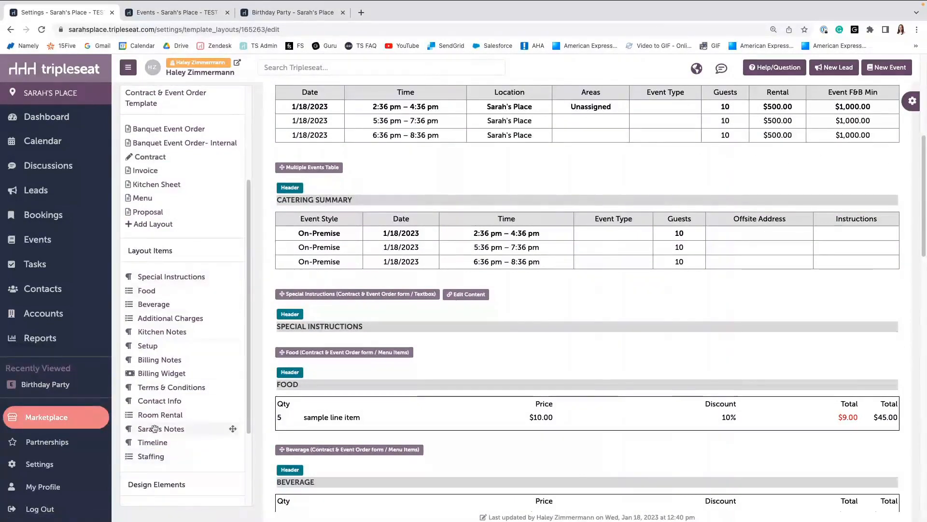
{"action": "left_click_drag", "start_coordinate": [146, 444], "coordinate": [327, 292]}
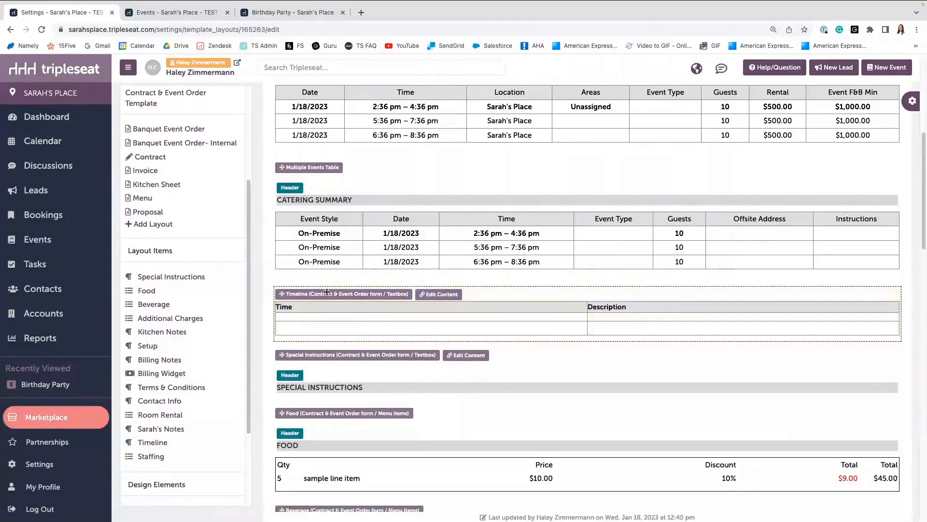
Enable the header on the new Timeline section.
{"action": "left_click", "coordinate": [317, 294]}
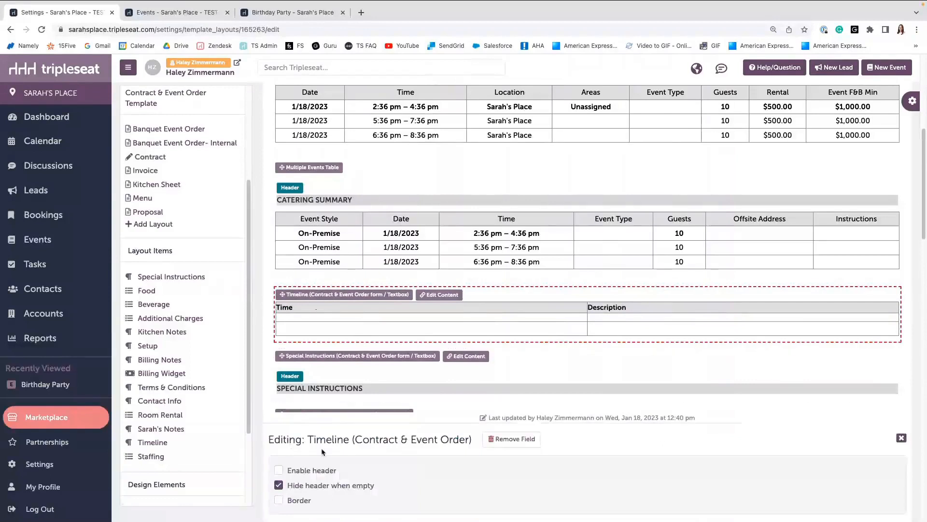
{"action": "left_click", "coordinate": [305, 471]}
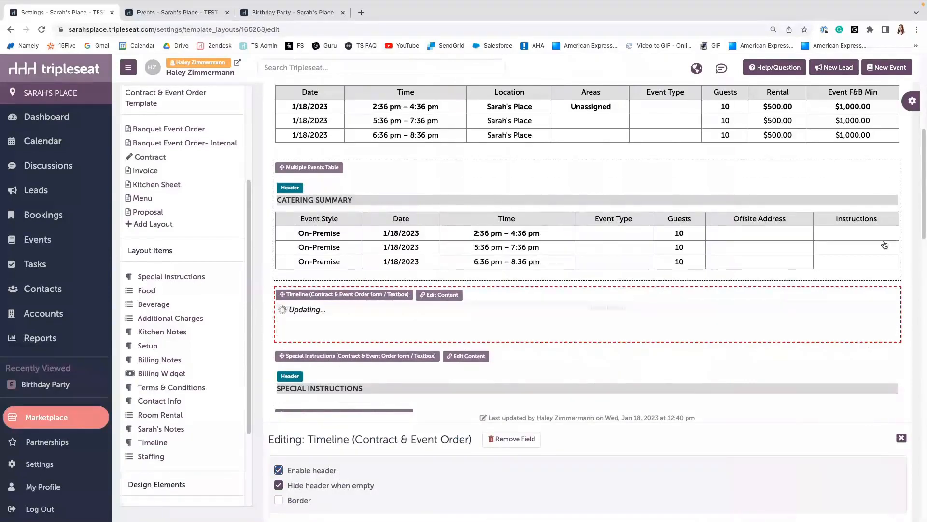
{"action": "left_click", "coordinate": [902, 439]}
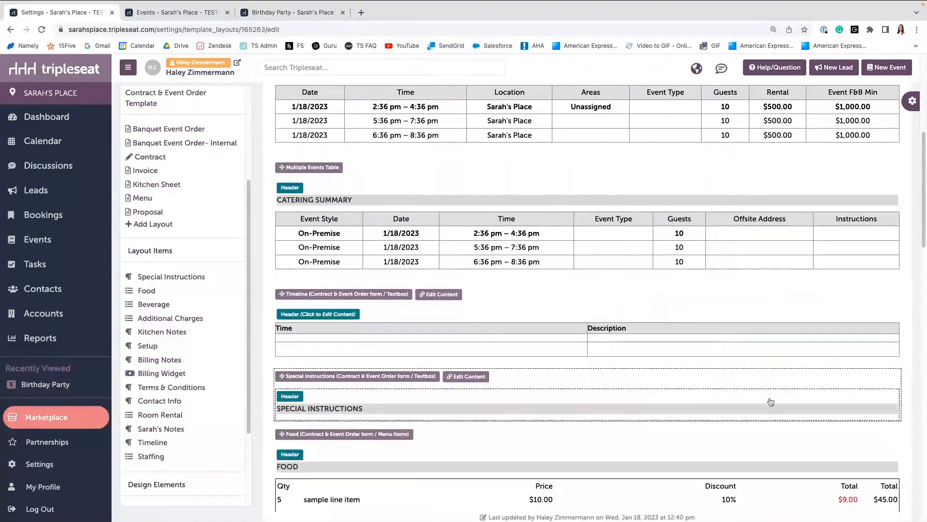
Copy the Special Instructions header into the Timeline header and change its text to TIMELINE.
{"action": "left_click", "coordinate": [312, 408]}
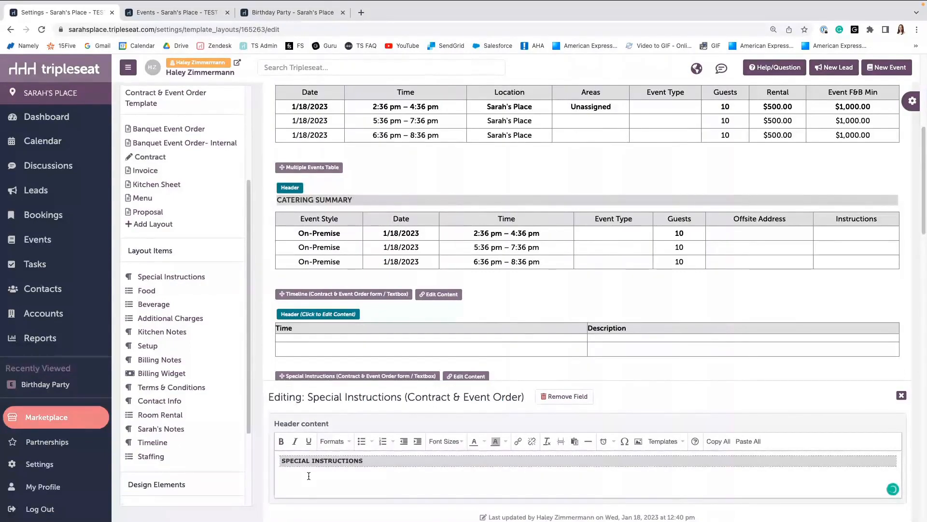
{"action": "key", "text": "super+a"}
{"action": "key", "text": "ctrl+c"}
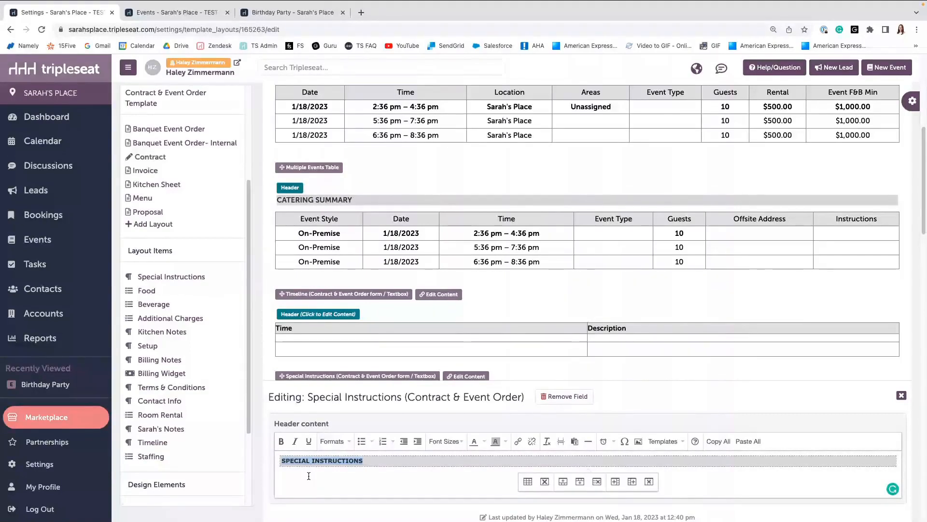
{"action": "left_click", "coordinate": [306, 317]}
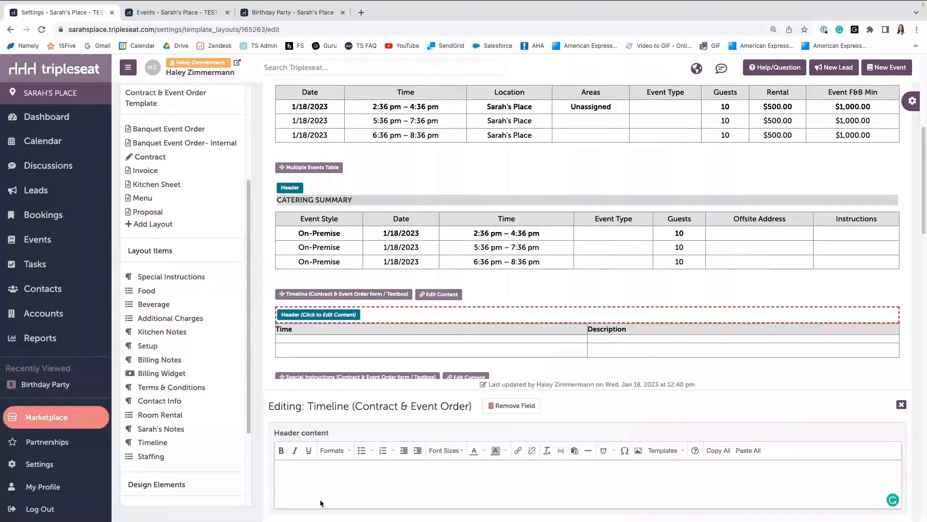
{"action": "key", "text": "ctrl+v"}
{"action": "key", "text": "BackSpace"}
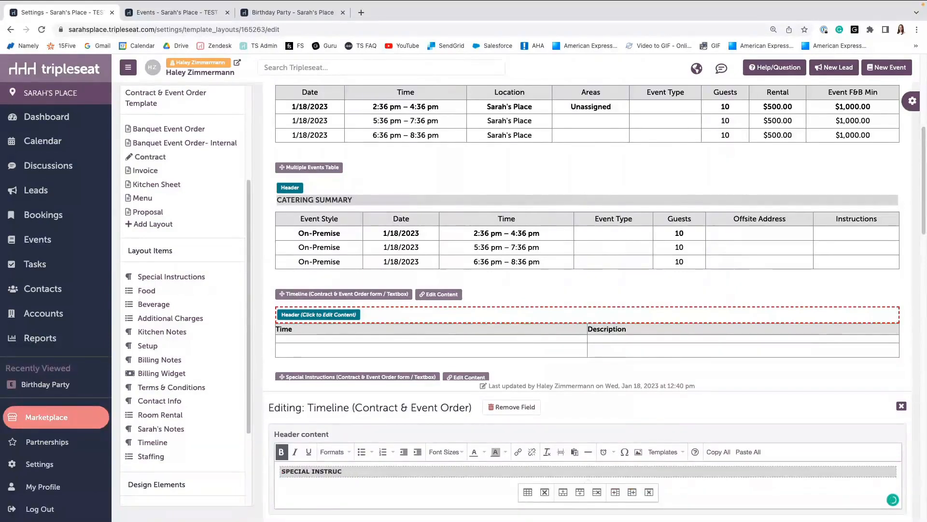
{"action": "key", "text": "BackSpace"}
{"action": "key", "text": "BackSpace"}
{"action": "key", "text": "BackSpace"}
{"action": "key", "text": "BackSpace"}
{"action": "key", "text": "BackSpace"}
{"action": "key", "text": "BackSpace"}
{"action": "key", "text": "BackSpace"}
{"action": "key", "text": "BackSpace"}
{"action": "key", "text": "BackSpace"}
{"action": "key", "text": "BackSpace"}
{"action": "key", "text": "BackSpace"}
{"action": "key", "text": "BackSpace"}
{"action": "key", "text": "BackSpace"}
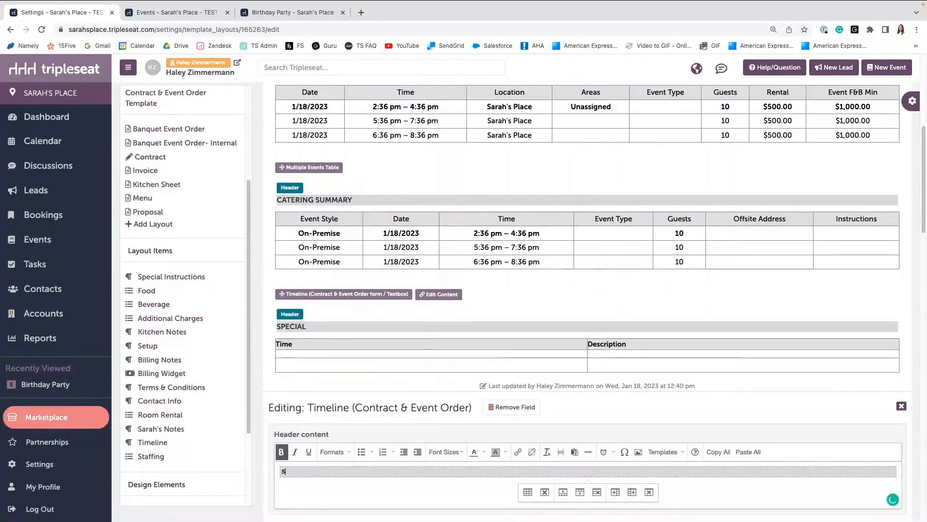
{"action": "key", "text": "BackSpace"}
{"action": "type", "text": "TIMELINE"}
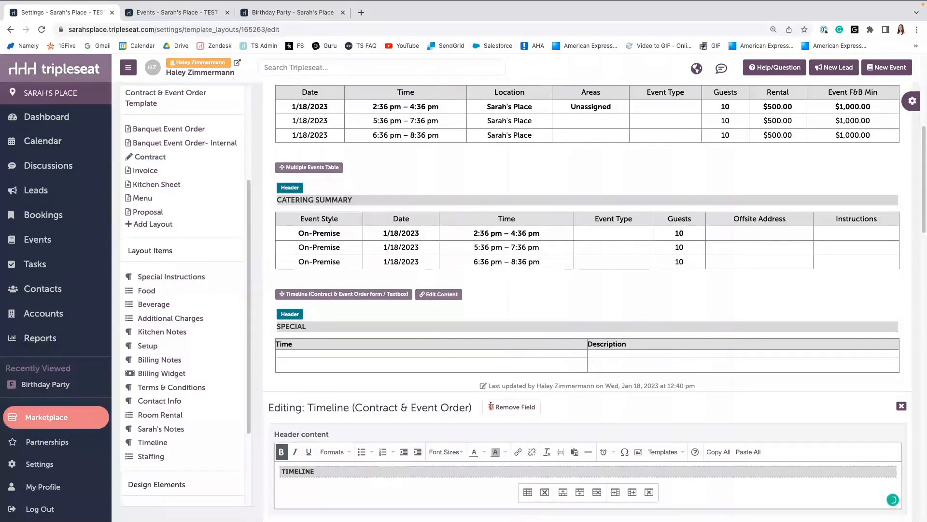
{"action": "left_click", "coordinate": [901, 406]}
Add the Staffing item to the layout below the Room Rental section.
{"action": "scroll", "coordinate": [513, 361], "scroll_direction": "down", "scroll_amount": 1}
{"action": "scroll", "coordinate": [513, 360], "scroll_direction": "down", "scroll_amount": 3}
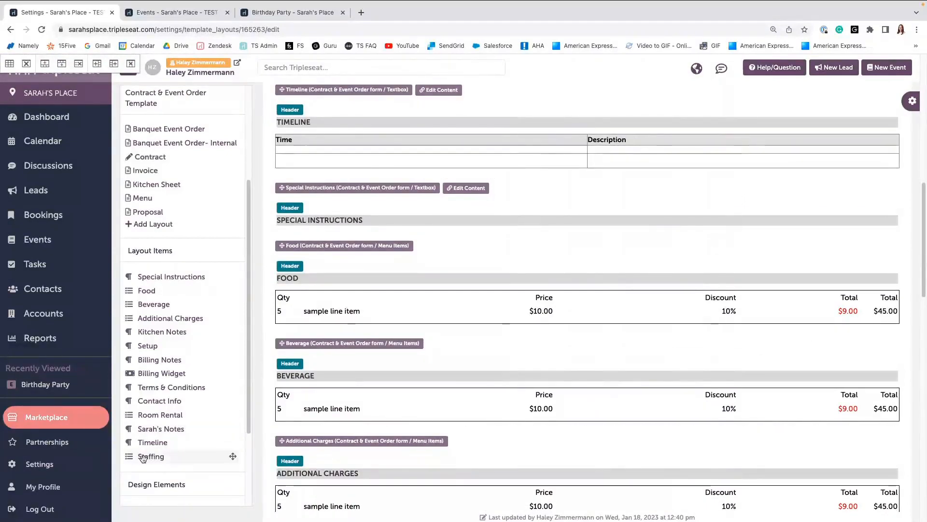
{"action": "left_click_drag", "start_coordinate": [143, 456], "coordinate": [324, 175]}
{"action": "scroll", "coordinate": [328, 401], "scroll_direction": "down", "scroll_amount": 6}
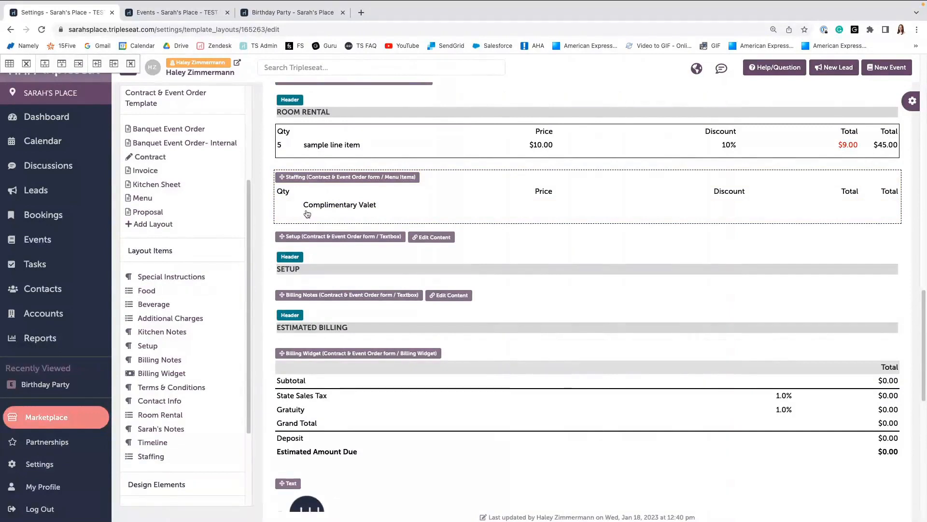
{"action": "scroll", "coordinate": [296, 270], "scroll_direction": "up", "scroll_amount": 1}
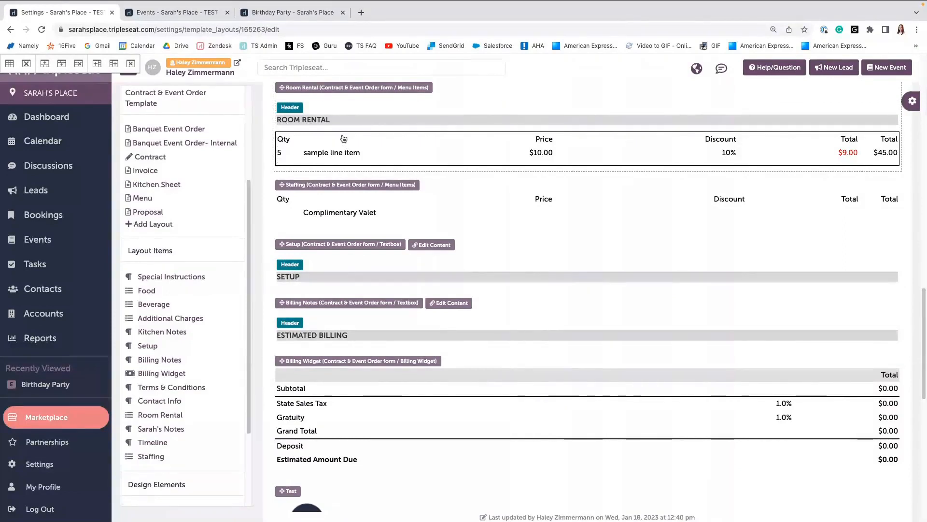
Turn on the border and the header for the Staffing section.
{"action": "left_click", "coordinate": [354, 211]}
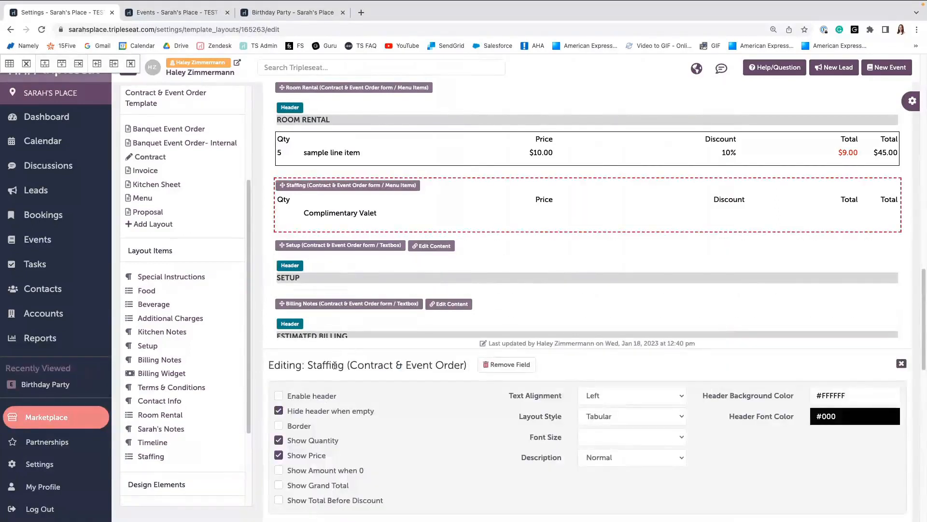
{"action": "left_click", "coordinate": [279, 426]}
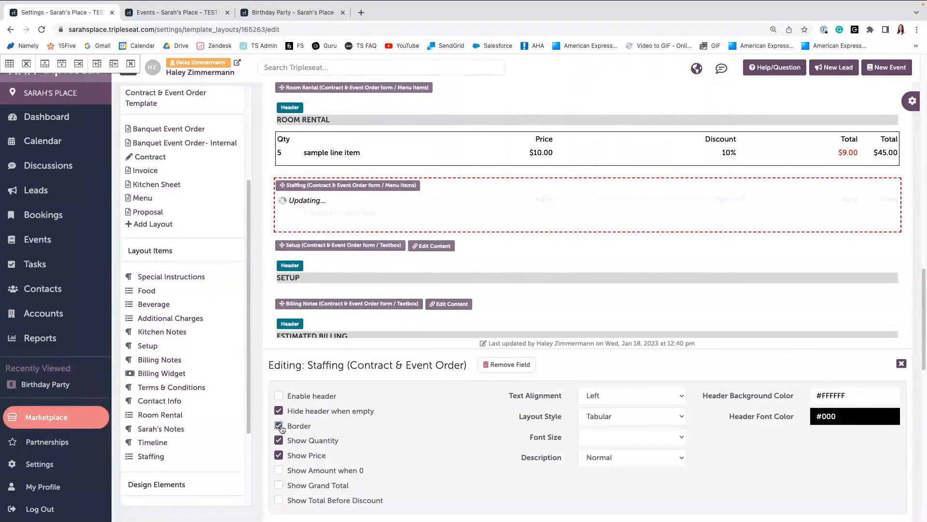
{"action": "left_click", "coordinate": [279, 397]}
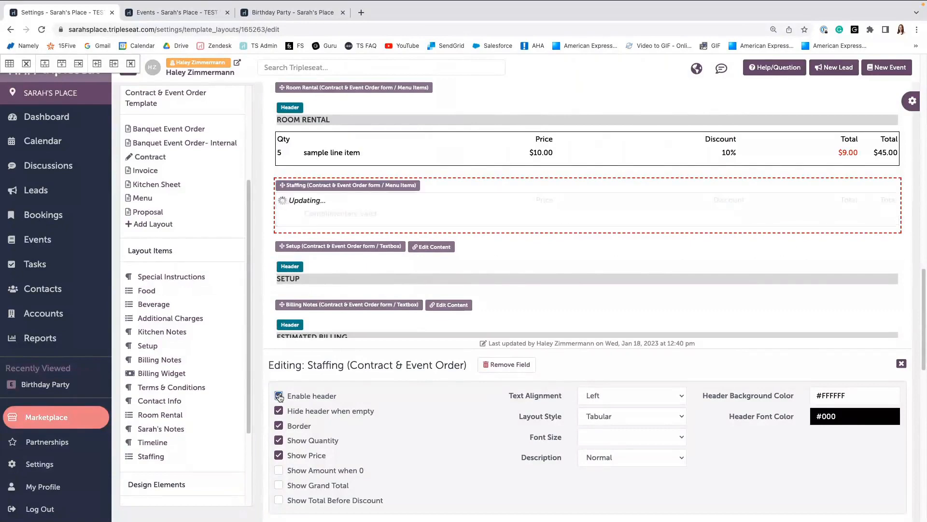
{"action": "left_click", "coordinate": [901, 364]}
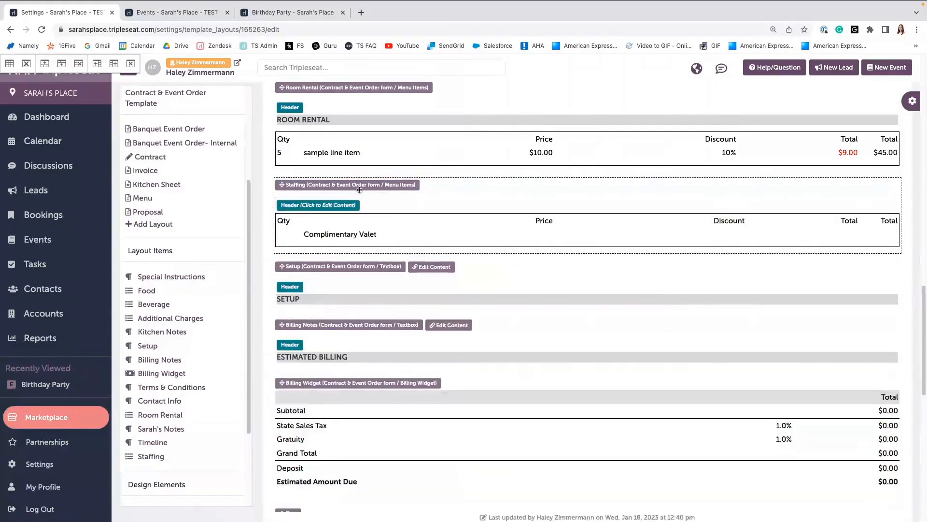
Paste the copied header into the Staffing section's header and change its text to STAFFING.
{"action": "left_click", "coordinate": [326, 205]}
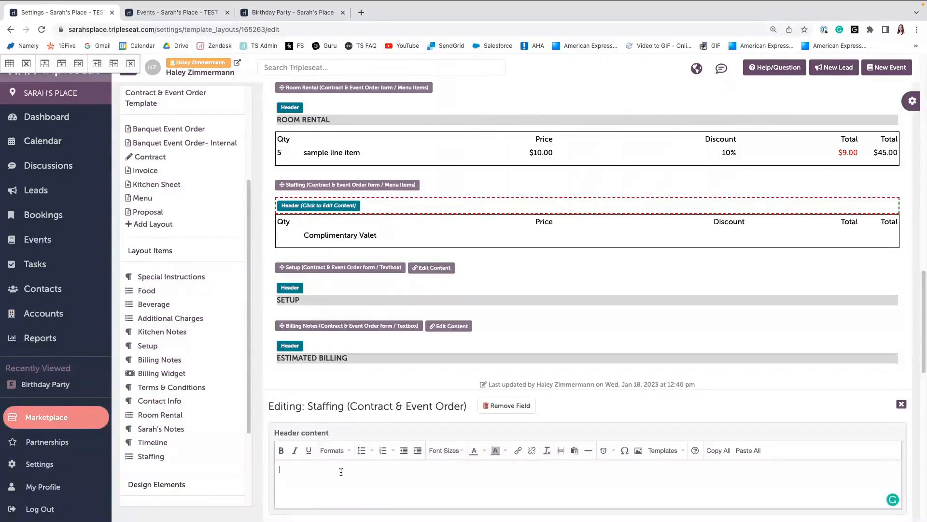
{"action": "type", "text": "SPECIAL INSTRUCTION"}
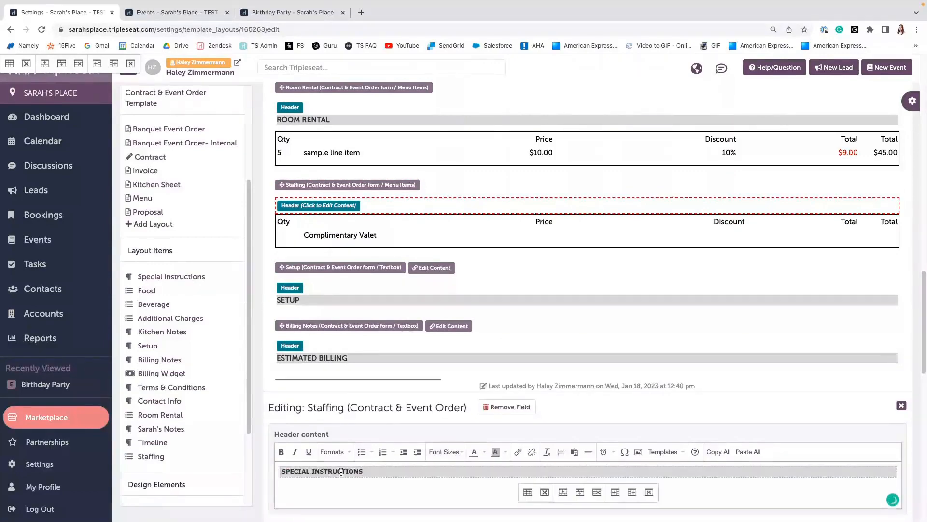
{"action": "key", "text": "BackSpace"}
{"action": "key", "text": "BackSpace"}
{"action": "key", "text": "BackSpace"}
{"action": "key", "text": "BackSpace"}
{"action": "key", "text": "BackSpace"}
{"action": "key", "text": "BackSpace"}
{"action": "key", "text": "BackSpace"}
{"action": "key", "text": "BackSpace"}
{"action": "key", "text": "BackSpace"}
{"action": "key", "text": "BackSpace"}
{"action": "key", "text": "BackSpace"}
{"action": "key", "text": "BackSpace"}
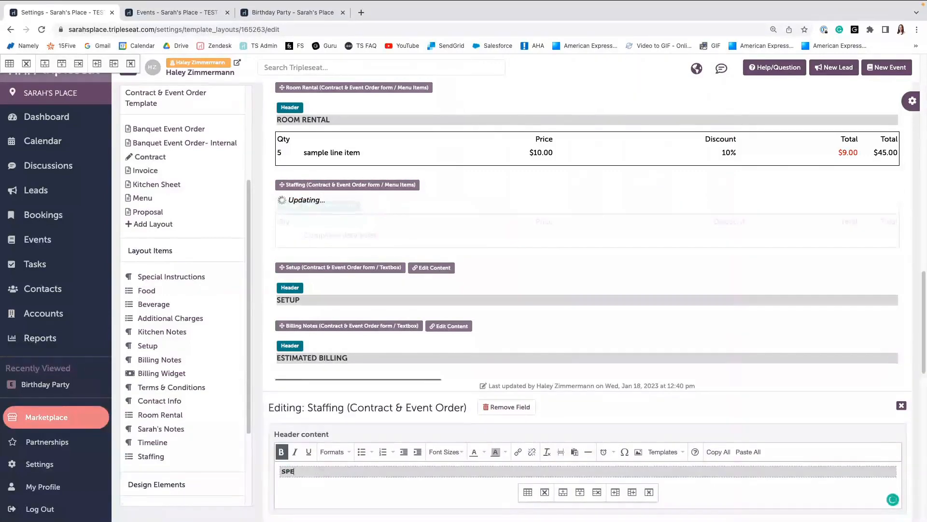
{"action": "key", "text": "BackSpace"}
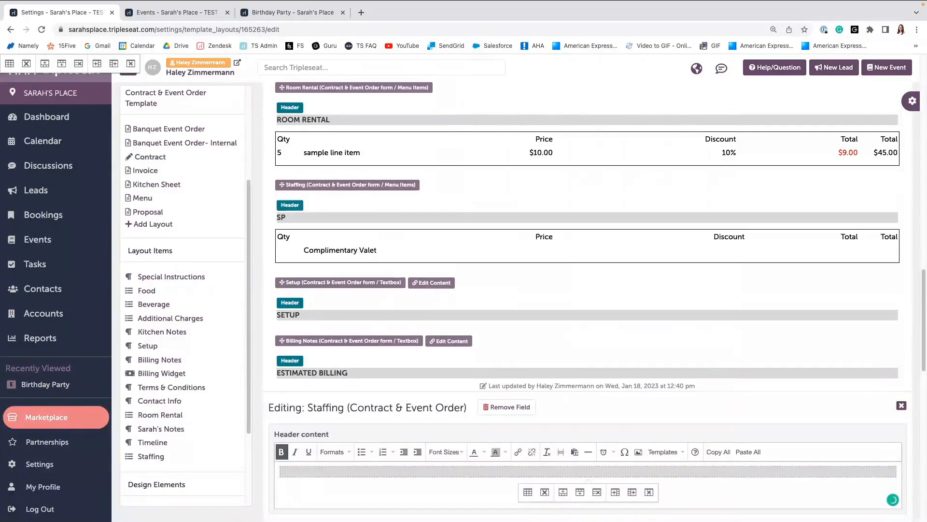
{"action": "type", "text": "TAFFING"}
{"action": "left_click", "coordinate": [902, 408]}
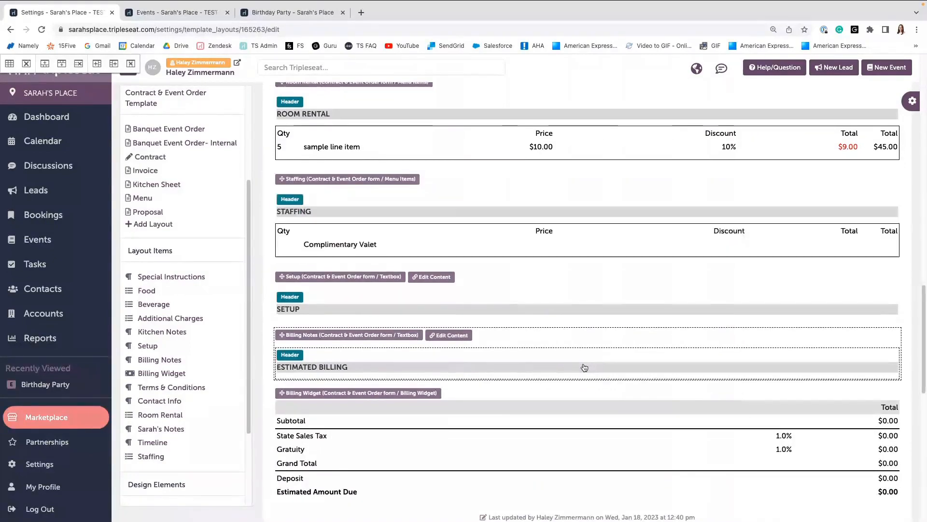
Open the Terms & Conditions section's settings to review its header and border options.
{"action": "scroll", "coordinate": [584, 367], "scroll_direction": "down", "scroll_amount": 3}
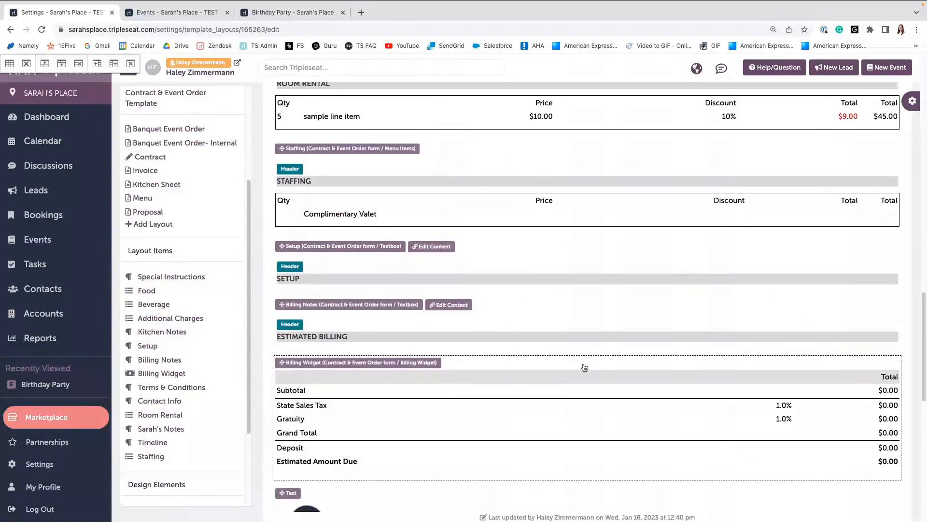
{"action": "scroll", "coordinate": [584, 367], "scroll_direction": "down", "scroll_amount": 5}
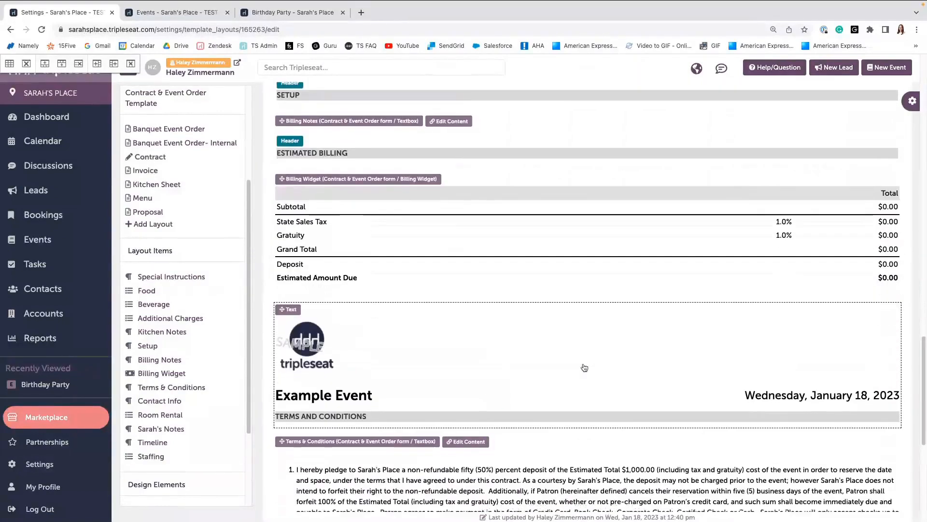
{"action": "scroll", "coordinate": [532, 386], "scroll_direction": "down", "scroll_amount": 1}
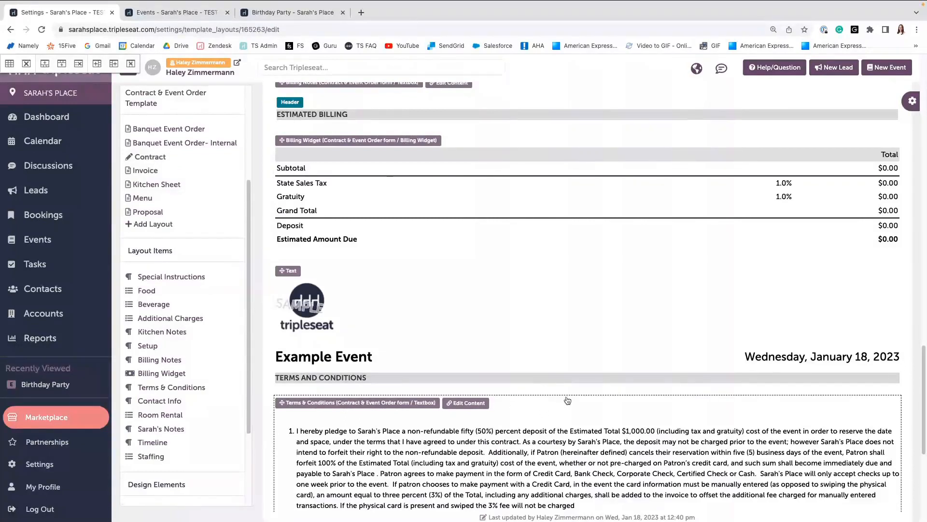
{"action": "left_click", "coordinate": [593, 459]}
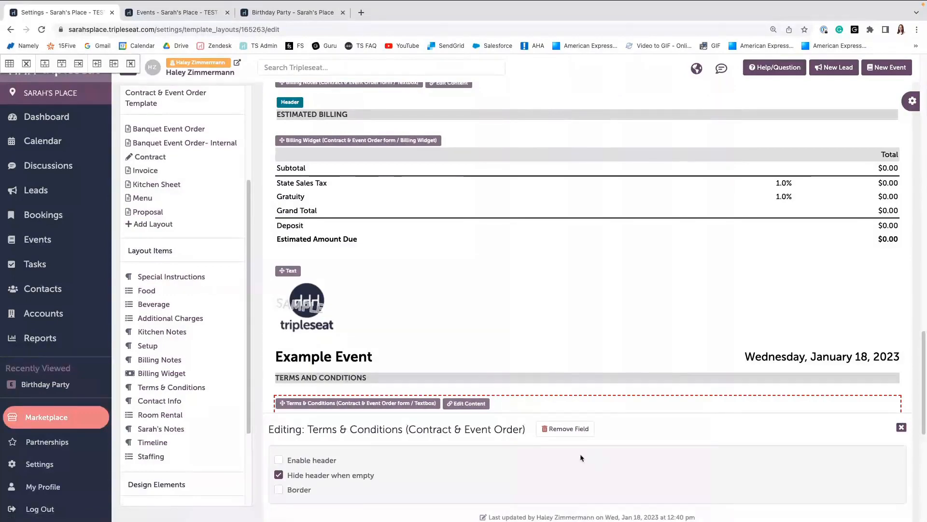
{"action": "scroll", "coordinate": [630, 356], "scroll_direction": "down", "scroll_amount": 2}
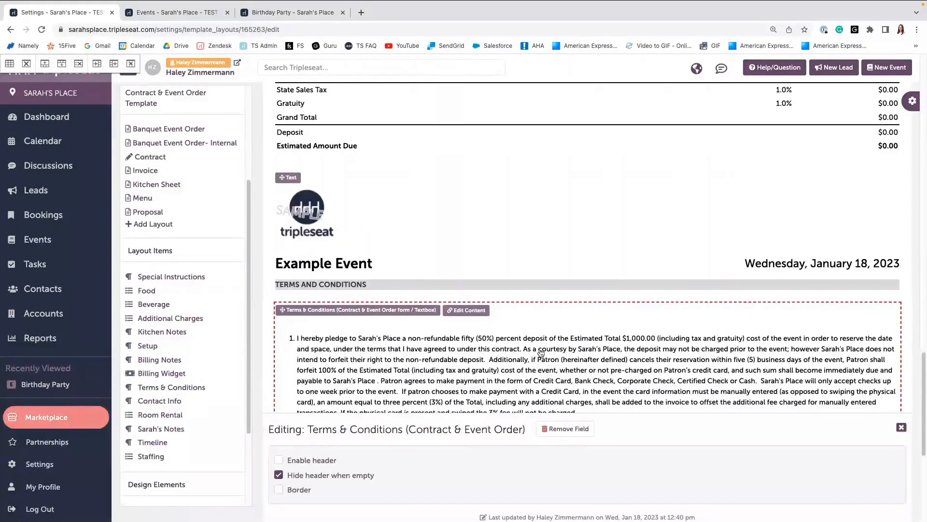
{"action": "left_click", "coordinate": [901, 428]}
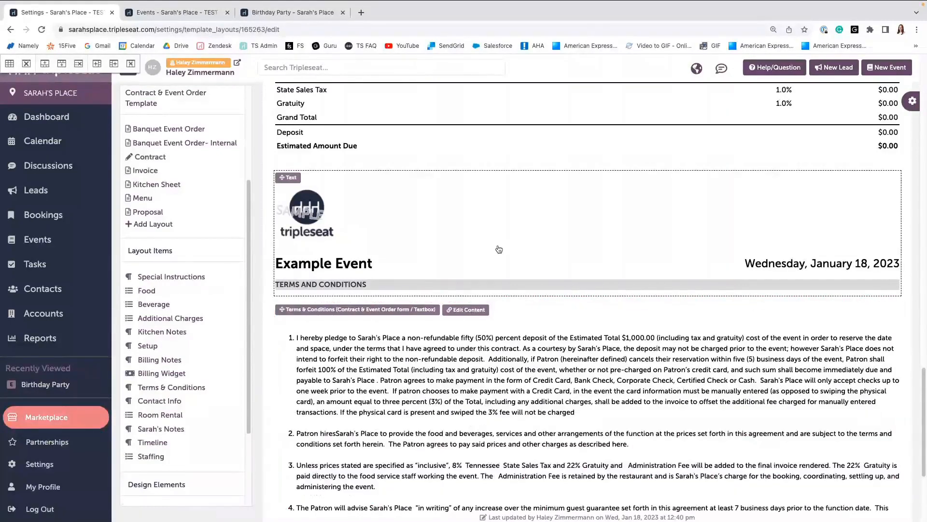
Insert a Pagebreak between the billing widget and the Terms and Conditions page.
{"action": "scroll", "coordinate": [499, 249], "scroll_direction": "up", "scroll_amount": 2}
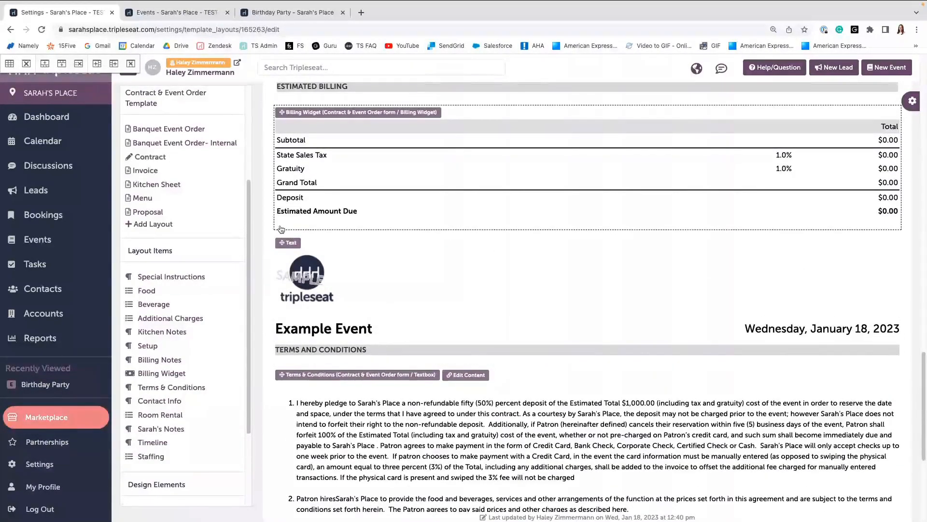
{"action": "scroll", "coordinate": [202, 342], "scroll_direction": "down", "scroll_amount": 3}
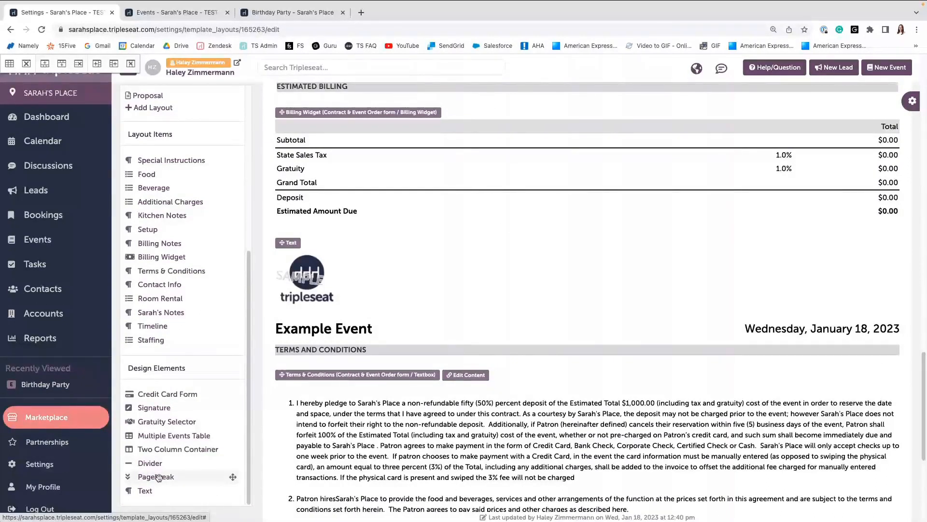
{"action": "left_click_drag", "start_coordinate": [159, 477], "coordinate": [318, 252]}
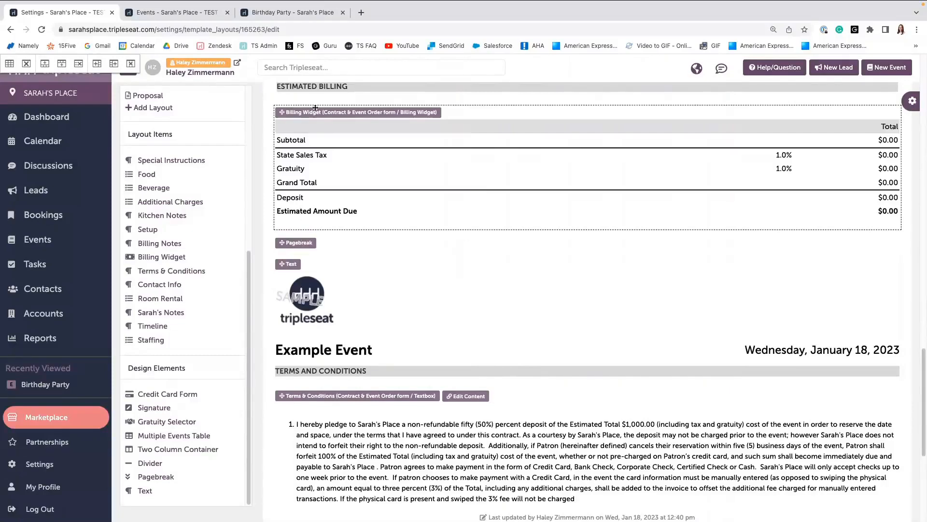
{"action": "scroll", "coordinate": [315, 219], "scroll_direction": "up", "scroll_amount": 1}
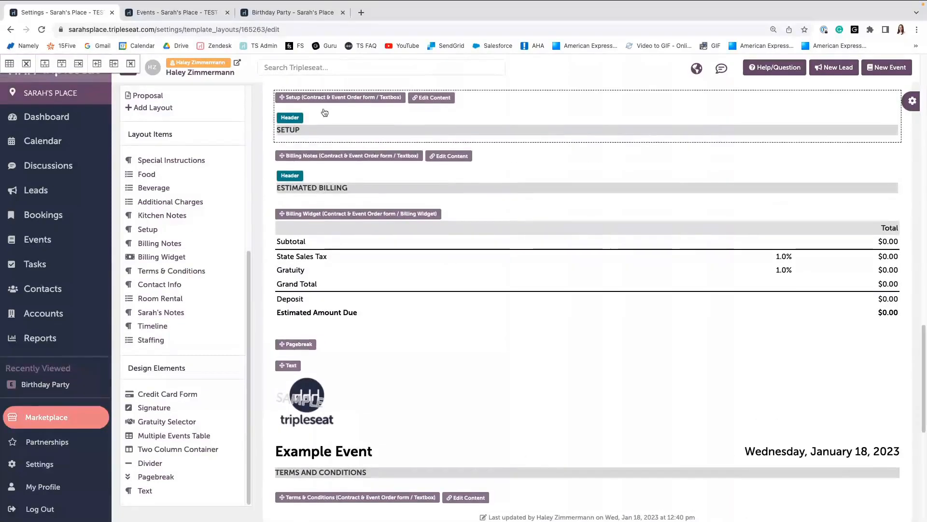
{"action": "scroll", "coordinate": [292, 284], "scroll_direction": "down", "scroll_amount": 1}
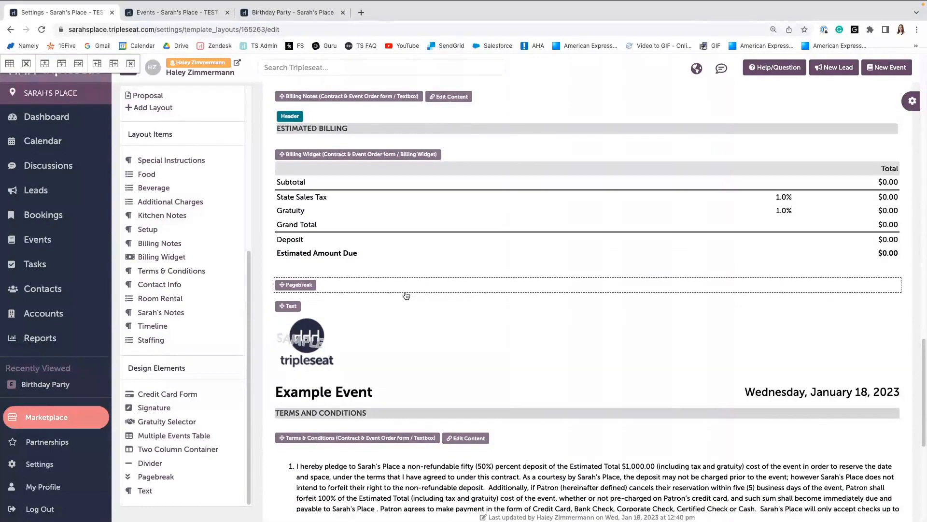
Add a second Signature element below the Terms and Conditions text.
{"action": "scroll", "coordinate": [392, 297], "scroll_direction": "down", "scroll_amount": 6}
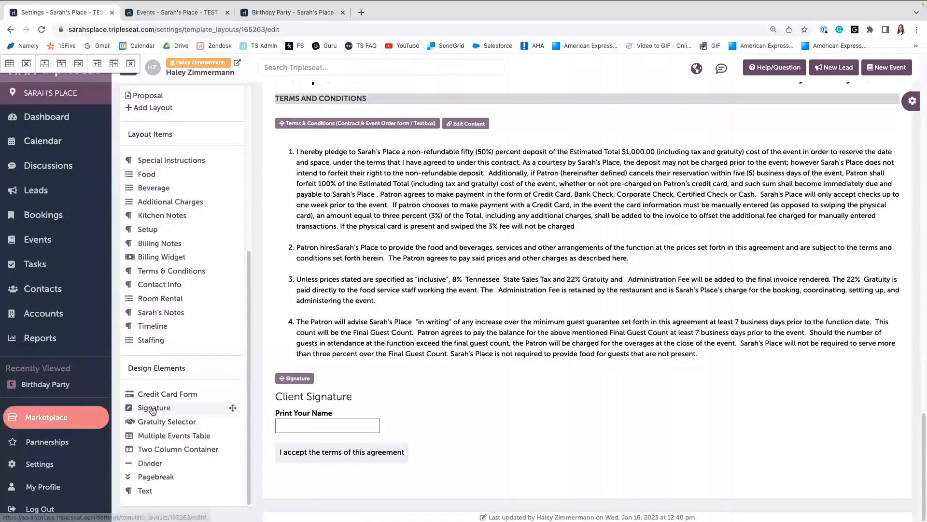
{"action": "mouse_move", "coordinate": [152, 410]}
{"action": "left_mouse_down"}
{"action": "mouse_move", "coordinate": [309, 347]}
{"action": "mouse_move", "coordinate": [382, 397]}
{"action": "left_mouse_up"}
{"action": "scroll", "coordinate": [297, 253], "scroll_direction": "down", "scroll_amount": 3}
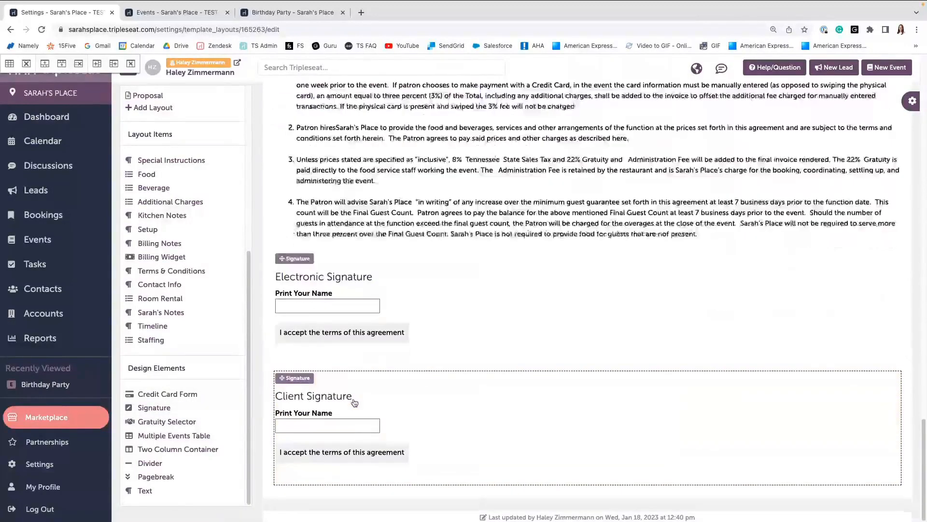
Rename the new signature's header to Staff Signature and make it signable only by staff.
{"action": "left_click", "coordinate": [354, 278]}
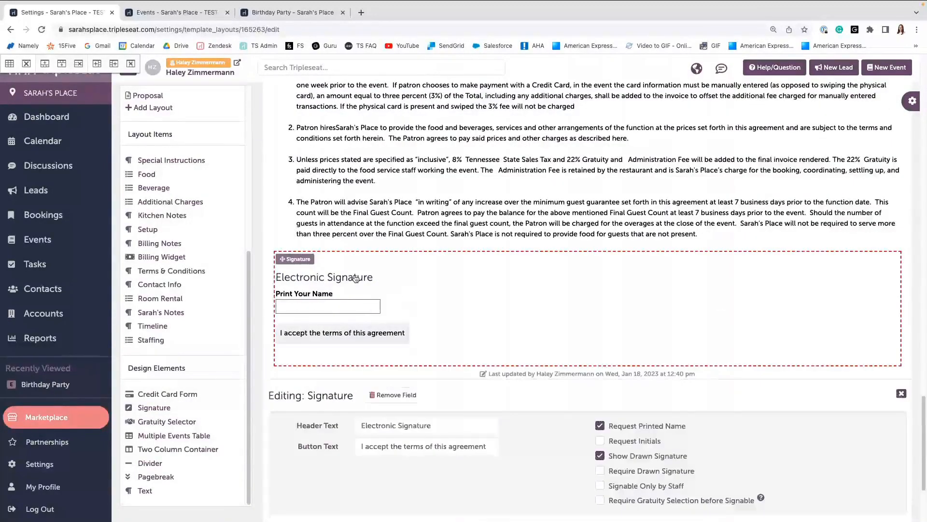
{"action": "double_click", "coordinate": [381, 425]}
{"action": "type", "text": "Staff"}
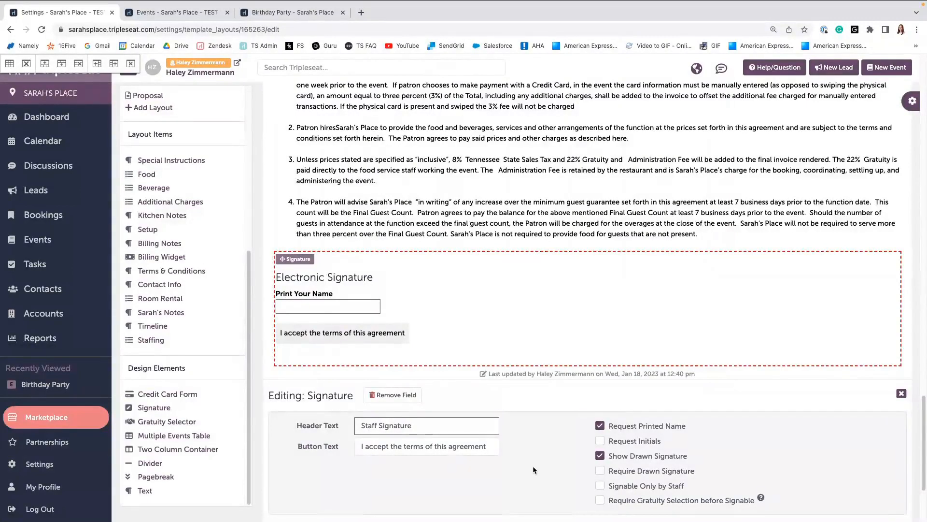
{"action": "left_click", "coordinate": [600, 486]}
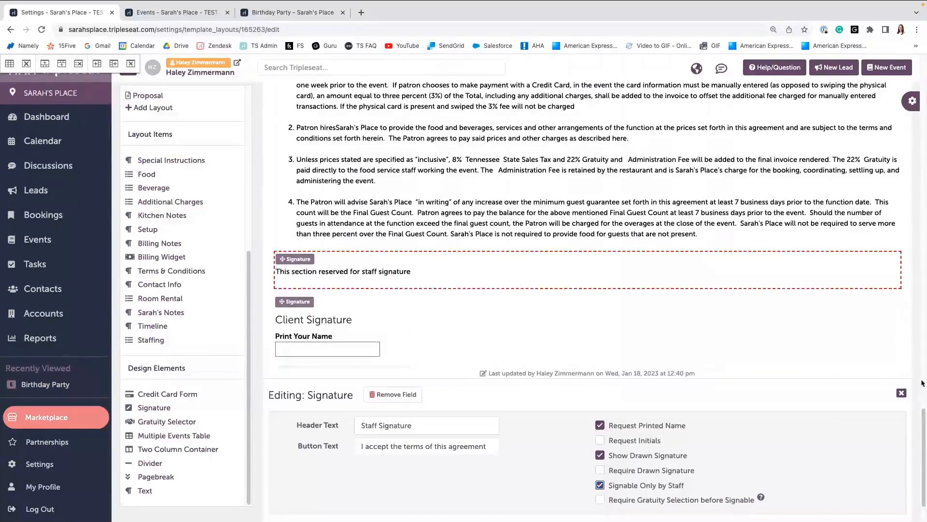
{"action": "left_click", "coordinate": [901, 394]}
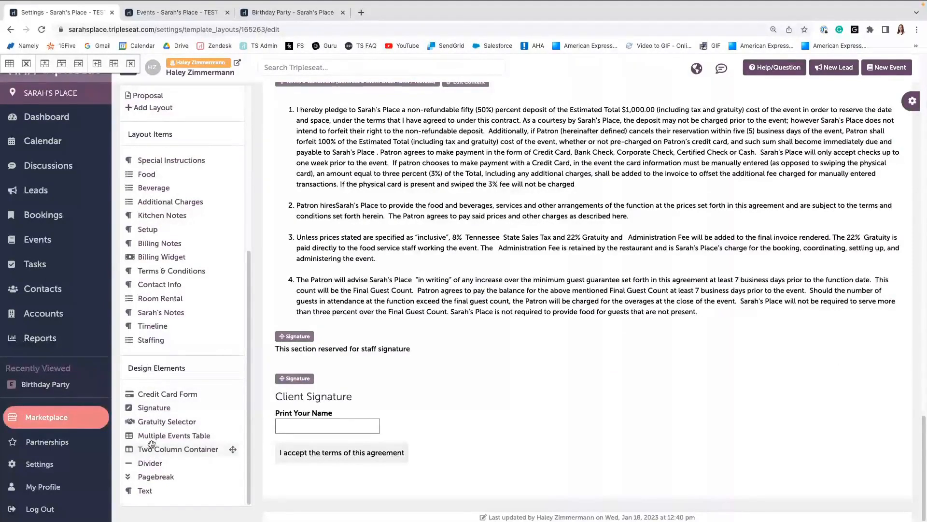
Add a Two Column Container above the signatures, placing Client Signature in the left column and the staff signature in the right.
{"action": "mouse_move", "coordinate": [154, 450]}
{"action": "left_mouse_down"}
{"action": "mouse_move", "coordinate": [188, 449]}
{"action": "mouse_move", "coordinate": [324, 361]}
{"action": "left_mouse_up"}
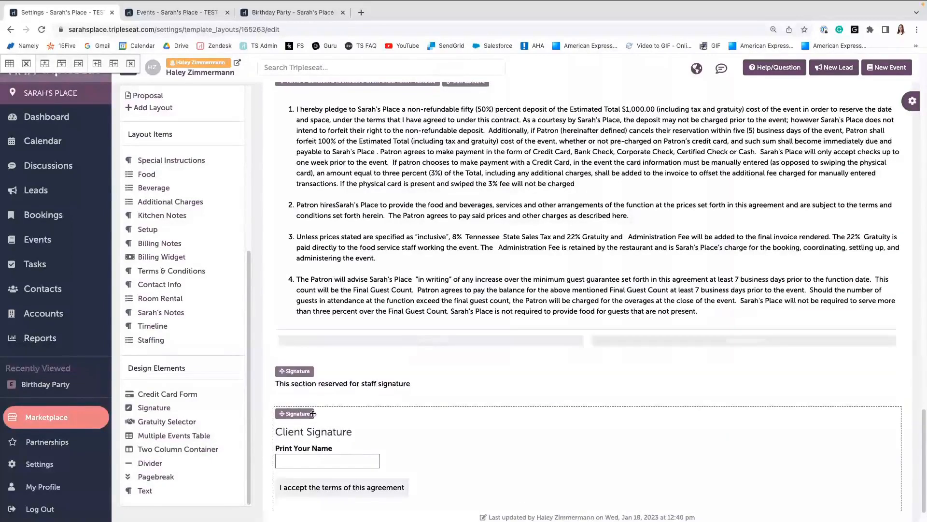
{"action": "scroll", "coordinate": [313, 413], "scroll_direction": "down", "scroll_amount": 1}
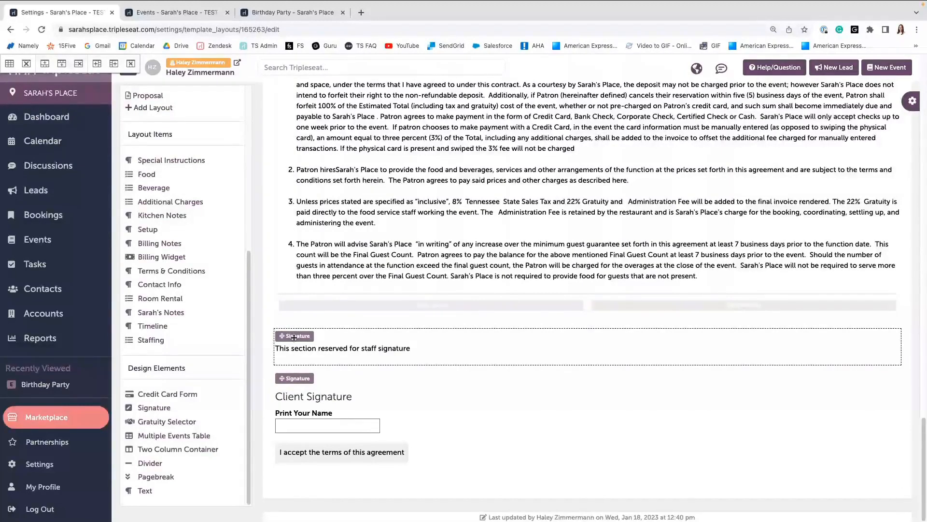
{"action": "mouse_move", "coordinate": [295, 337]}
{"action": "left_mouse_down"}
{"action": "mouse_move", "coordinate": [334, 309]}
{"action": "mouse_move", "coordinate": [336, 357]}
{"action": "left_mouse_up"}
{"action": "mouse_move", "coordinate": [294, 422]}
{"action": "left_mouse_down"}
{"action": "mouse_move", "coordinate": [239, 394]}
{"action": "mouse_move", "coordinate": [261, 338]}
{"action": "mouse_move", "coordinate": [317, 411]}
{"action": "left_mouse_up"}
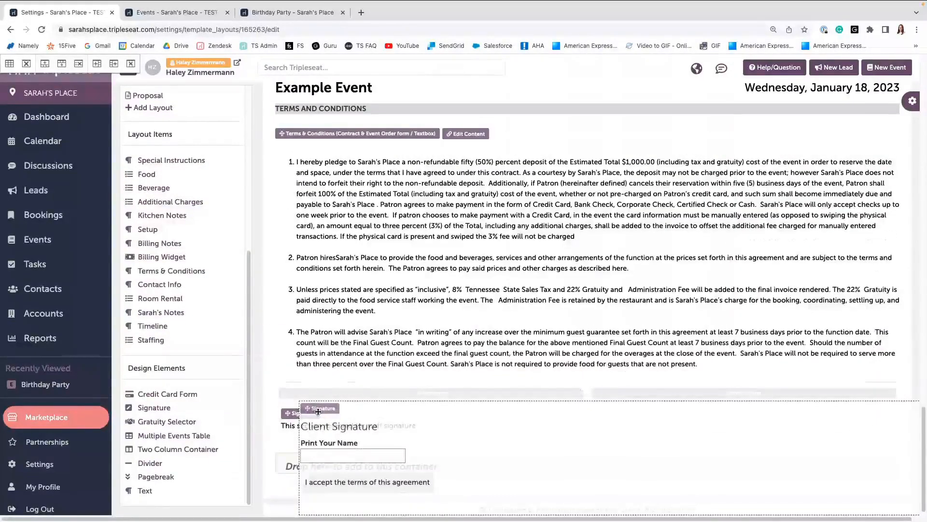
{"action": "left_click_drag", "start_coordinate": [318, 411], "coordinate": [318, 411]}
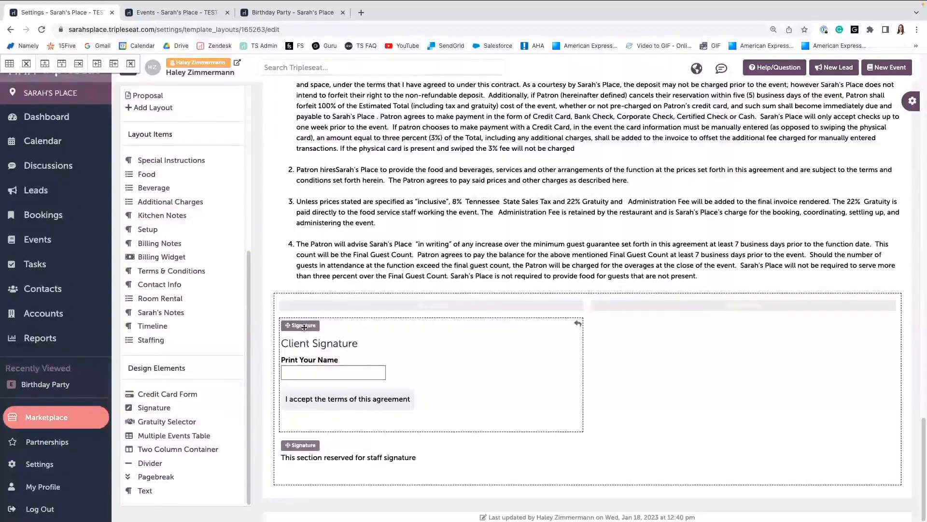
{"action": "left_click_drag", "start_coordinate": [301, 445], "coordinate": [577, 371]}
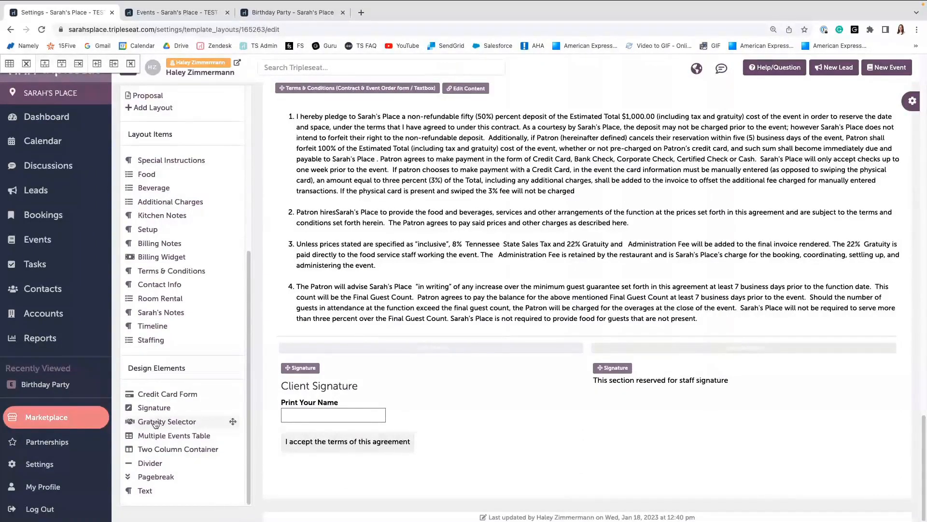
Add a Gratuity Selector element below the signature columns.
{"action": "mouse_move", "coordinate": [213, 422]}
{"action": "left_mouse_down"}
{"action": "mouse_move", "coordinate": [393, 447]}
{"action": "mouse_move", "coordinate": [344, 485]}
{"action": "mouse_move", "coordinate": [335, 481]}
{"action": "left_mouse_up"}
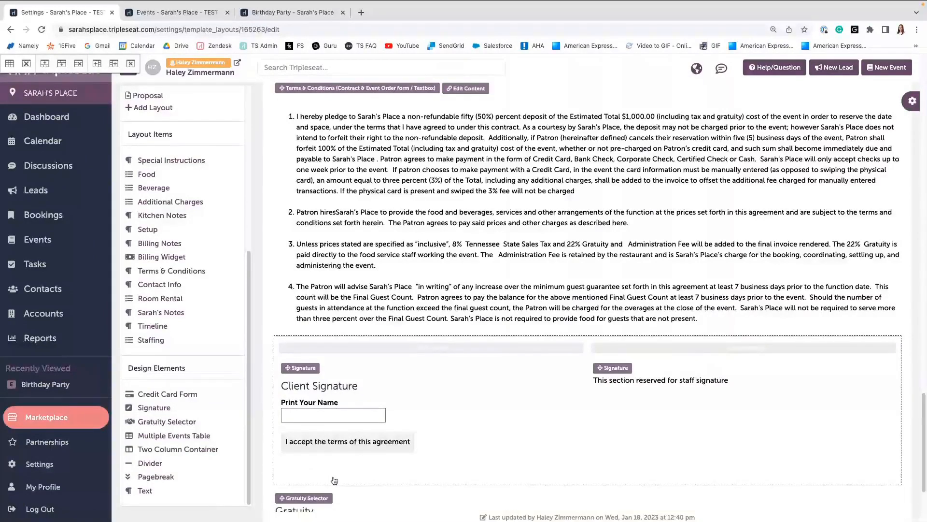
{"action": "scroll", "coordinate": [334, 481], "scroll_direction": "down", "scroll_amount": 3}
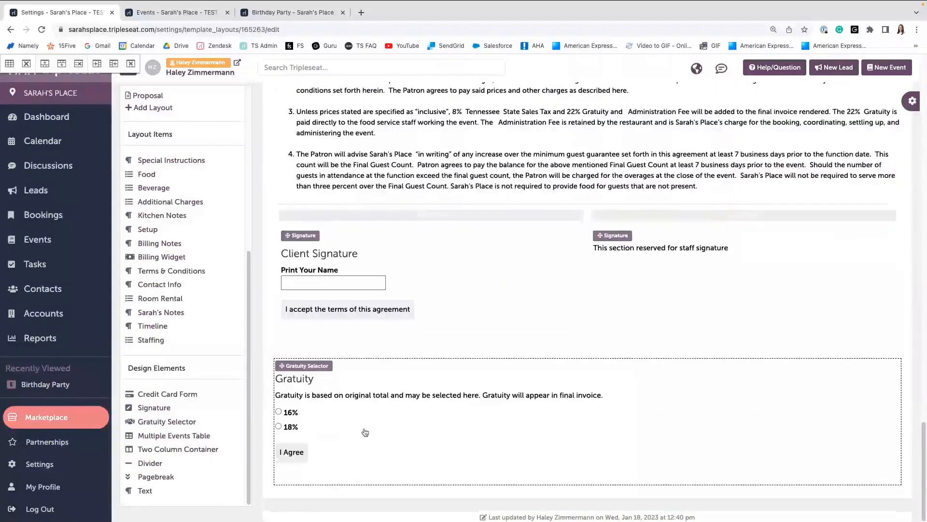
Add a 20 percent gratuity option to the selector and turn off custom amount entry.
{"action": "left_click", "coordinate": [365, 432]}
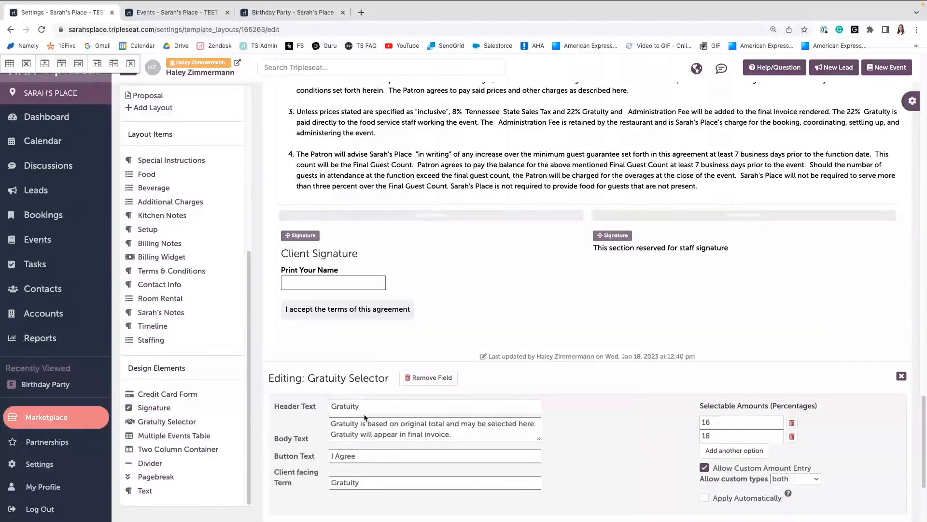
{"action": "scroll", "coordinate": [363, 425], "scroll_direction": "down", "scroll_amount": 1}
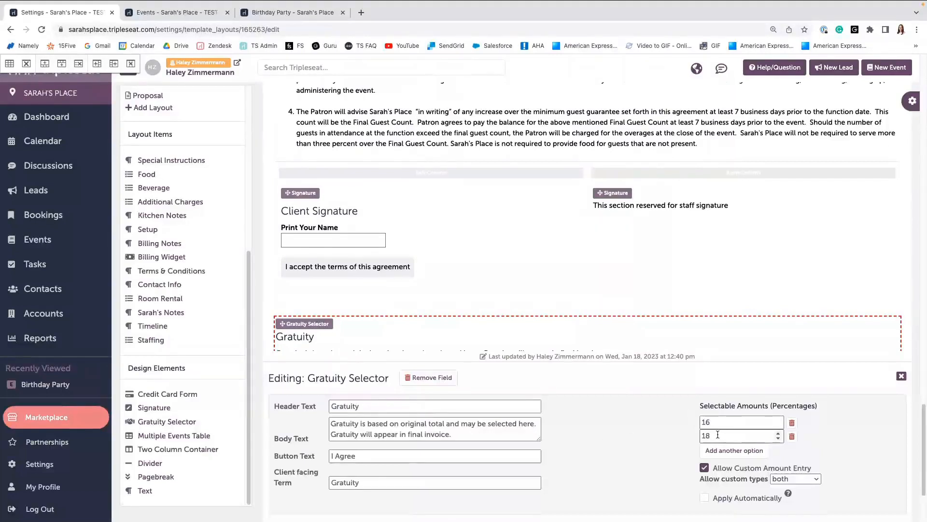
{"action": "left_click", "coordinate": [795, 478]}
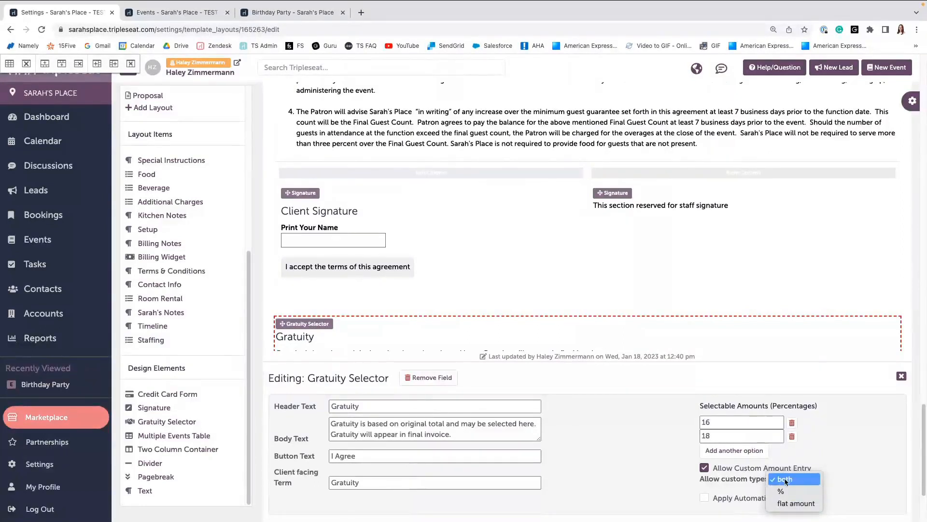
{"action": "left_click", "coordinate": [661, 448]}
{"action": "left_click", "coordinate": [723, 424]}
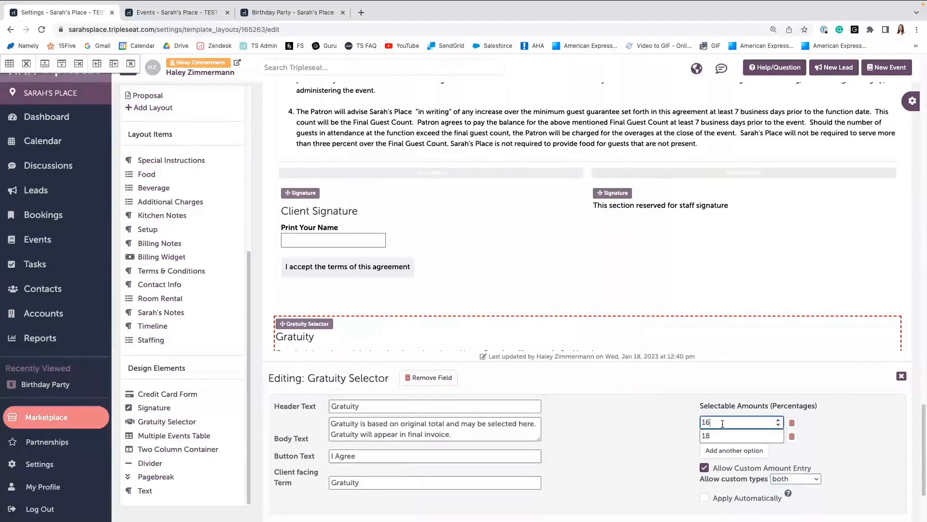
{"action": "left_click", "coordinate": [725, 454]}
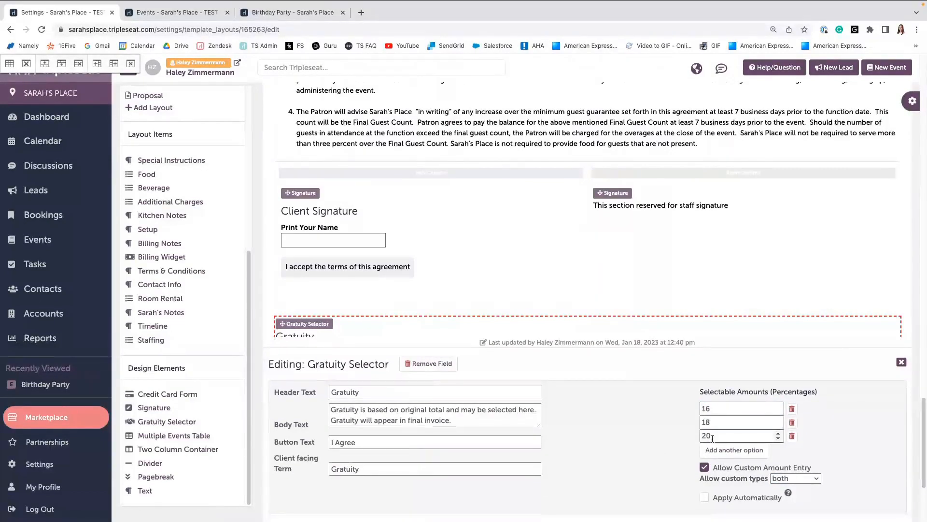
{"action": "left_click", "coordinate": [703, 468]}
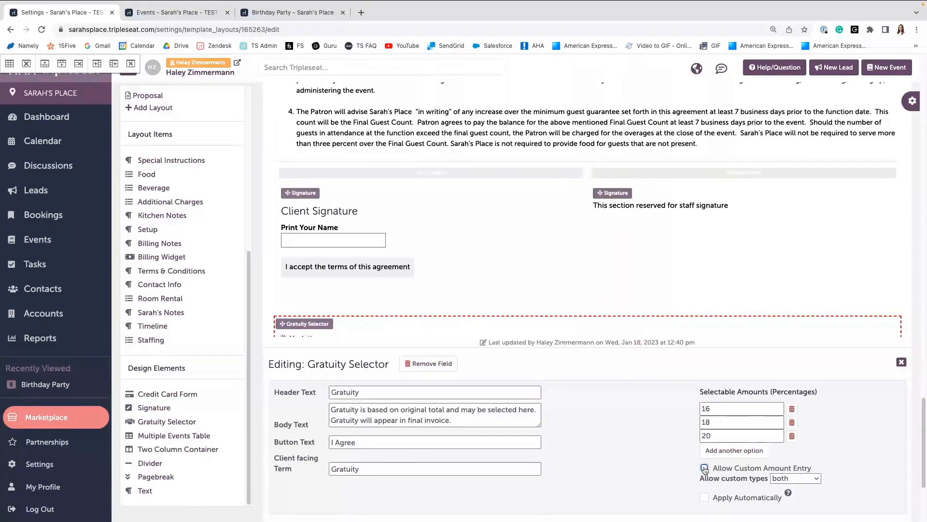
Enable custom amount entry on the gratuity selector and close its editor.
{"action": "left_click", "coordinate": [705, 468]}
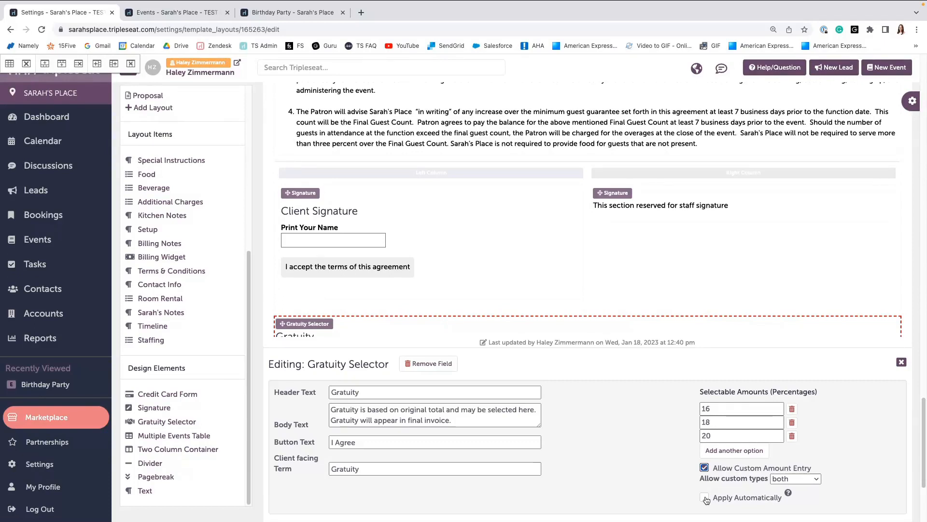
{"action": "left_click", "coordinate": [705, 498]}
{"action": "left_click", "coordinate": [902, 364]}
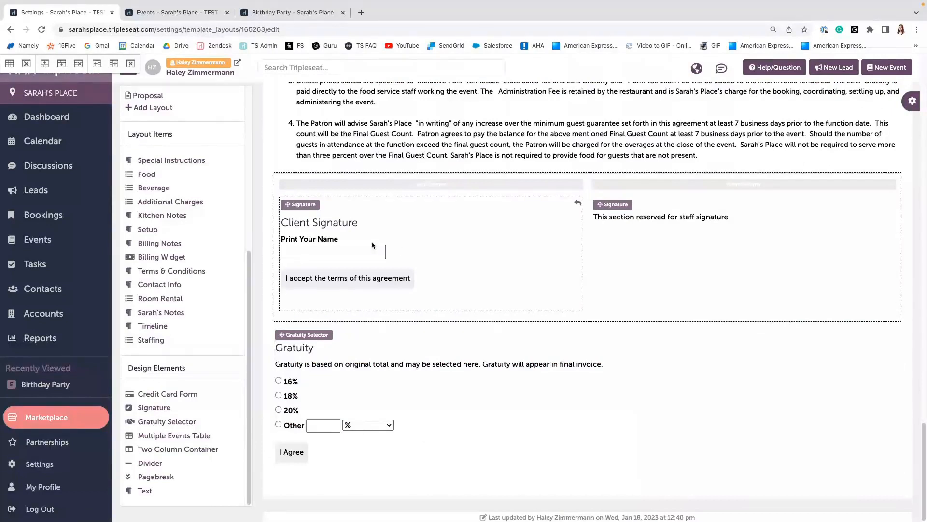
Make the Client Signature require a gratuity selection before it can be signed, then close the editor.
{"action": "left_click", "coordinate": [332, 232]}
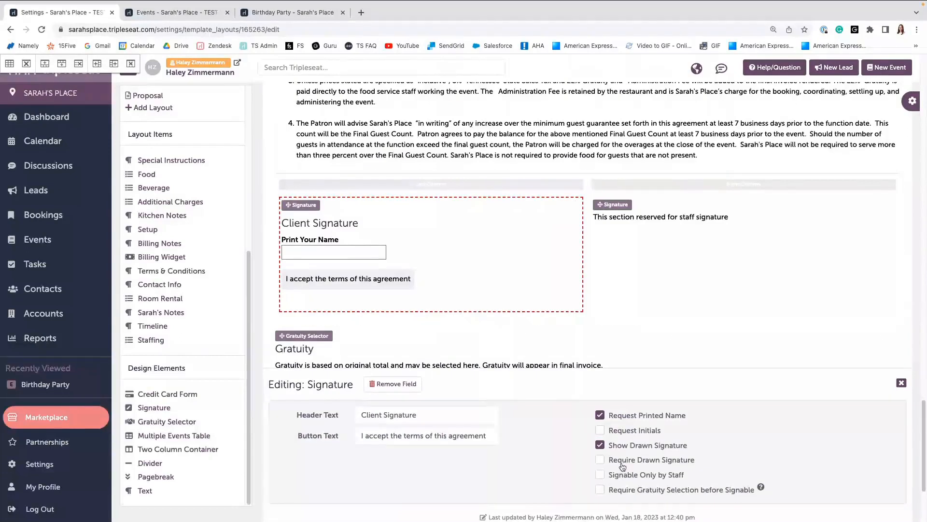
{"action": "left_click", "coordinate": [601, 491]}
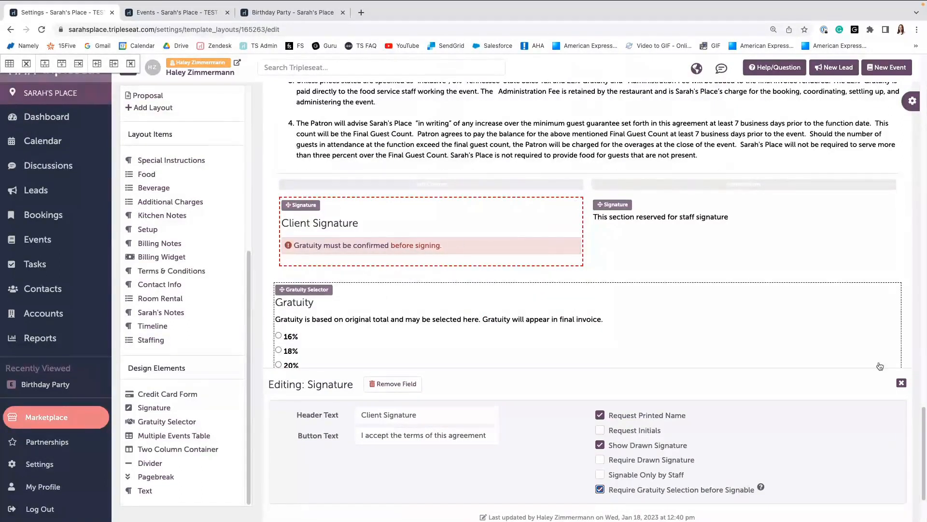
{"action": "left_click", "coordinate": [901, 383]}
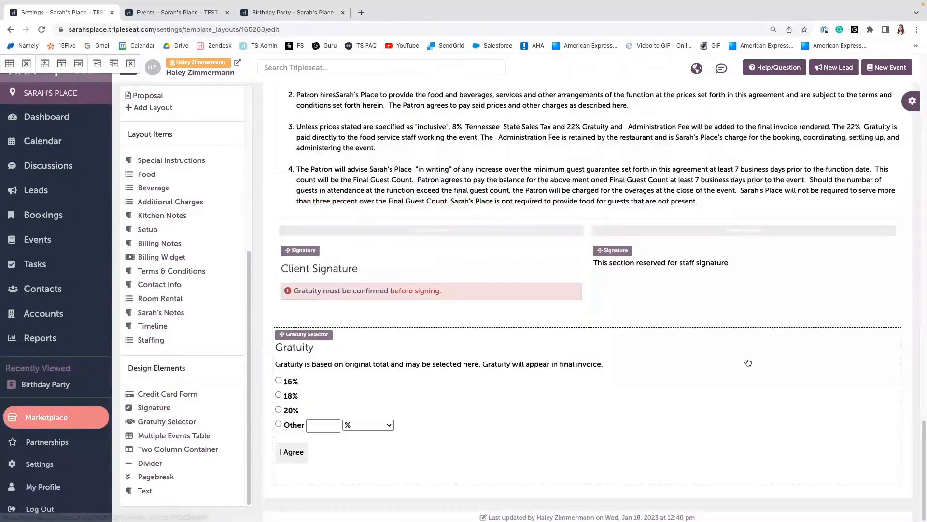
Save the contract layout.
{"action": "scroll", "coordinate": [609, 329], "scroll_direction": "up", "scroll_amount": 1}
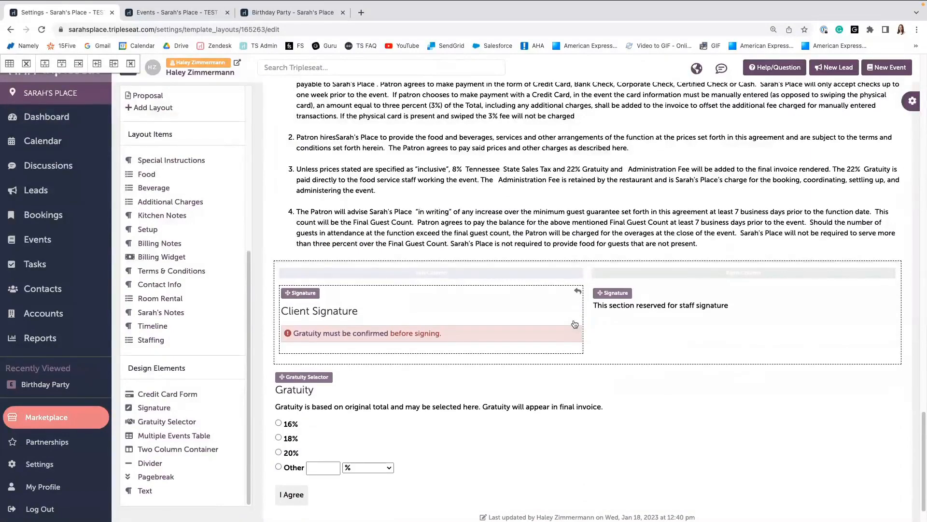
{"action": "scroll", "coordinate": [575, 324], "scroll_direction": "up", "scroll_amount": 15}
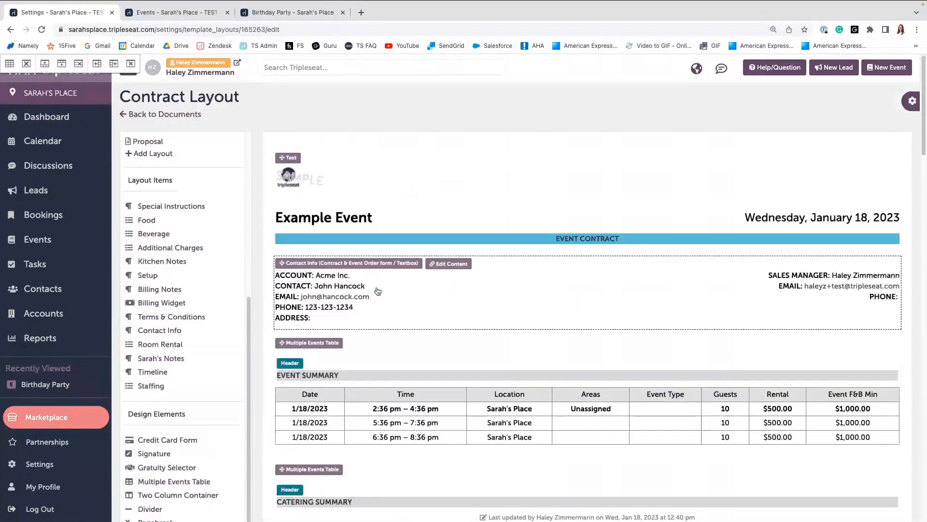
{"action": "left_click", "coordinate": [145, 144]}
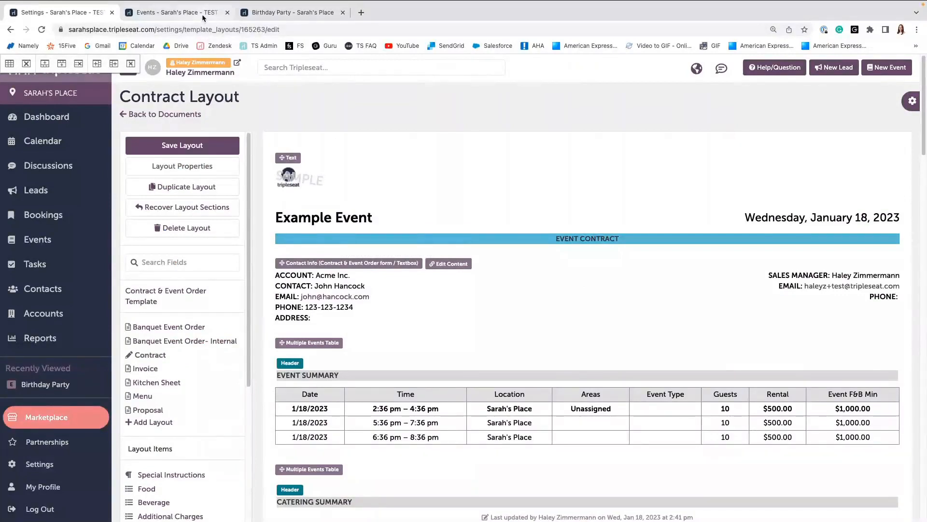
Open the Birthday Party event's Contract & Event Order form and update it.
{"action": "left_click", "coordinate": [203, 15]}
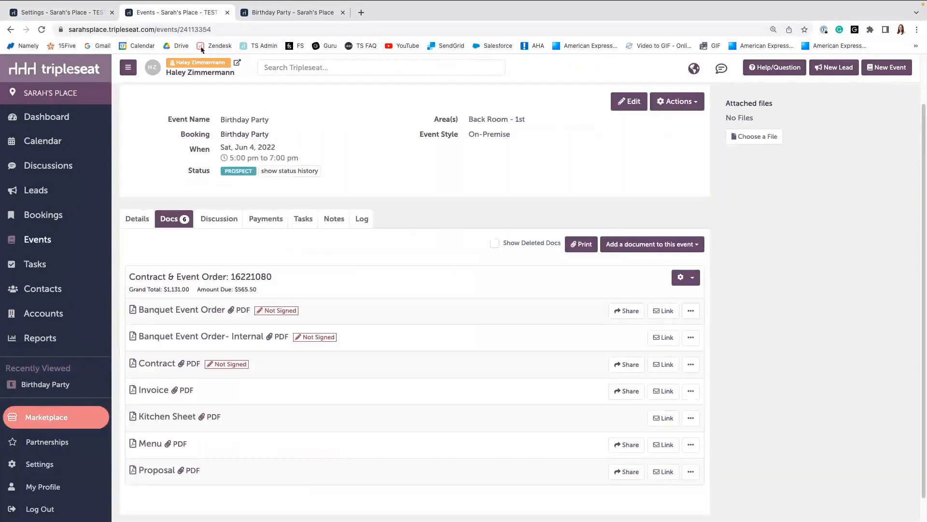
{"action": "left_click", "coordinate": [203, 278]}
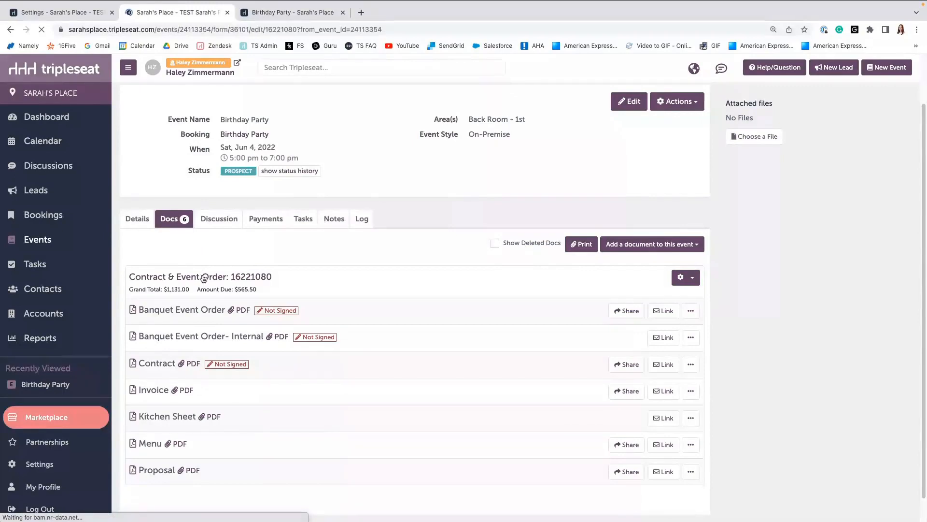
{"action": "scroll", "coordinate": [258, 313], "scroll_direction": "down", "scroll_amount": 4}
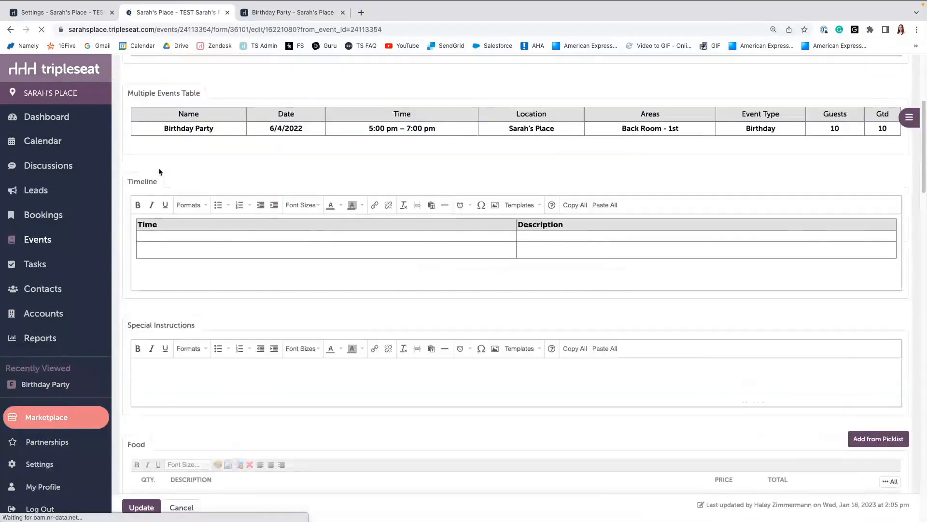
{"action": "scroll", "coordinate": [163, 250], "scroll_direction": "down", "scroll_amount": 15}
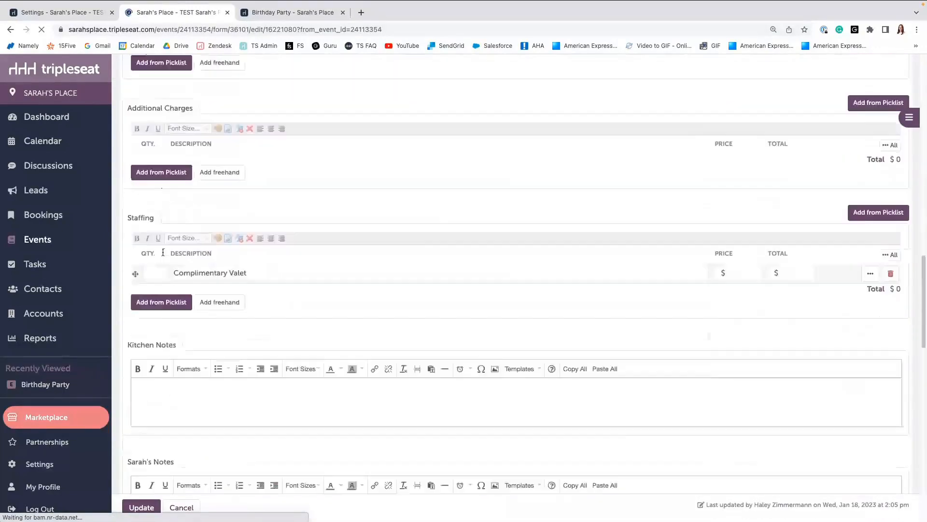
{"action": "scroll", "coordinate": [163, 250], "scroll_direction": "down", "scroll_amount": 3}
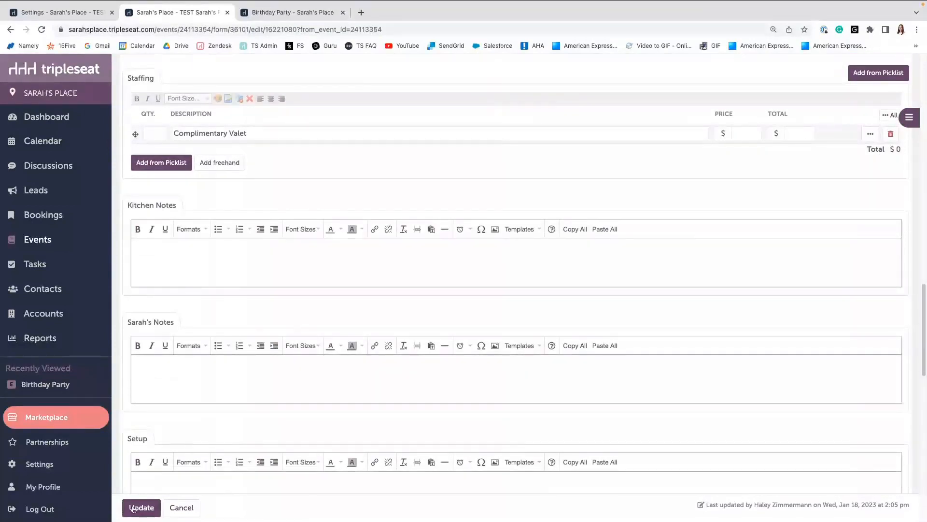
{"action": "left_click", "coordinate": [134, 508]}
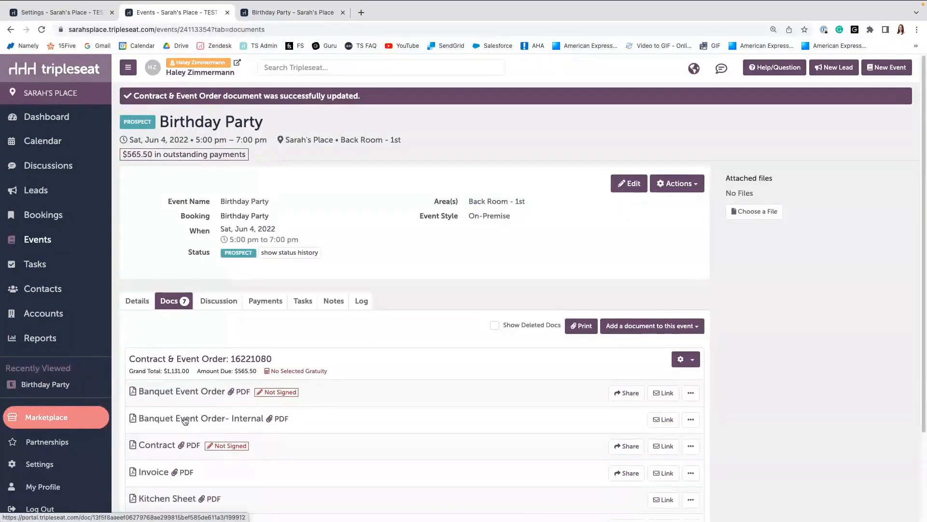
Preview the Banquet Event Order and the internal Banquet Event Order documents.
{"action": "left_click", "coordinate": [177, 376]}
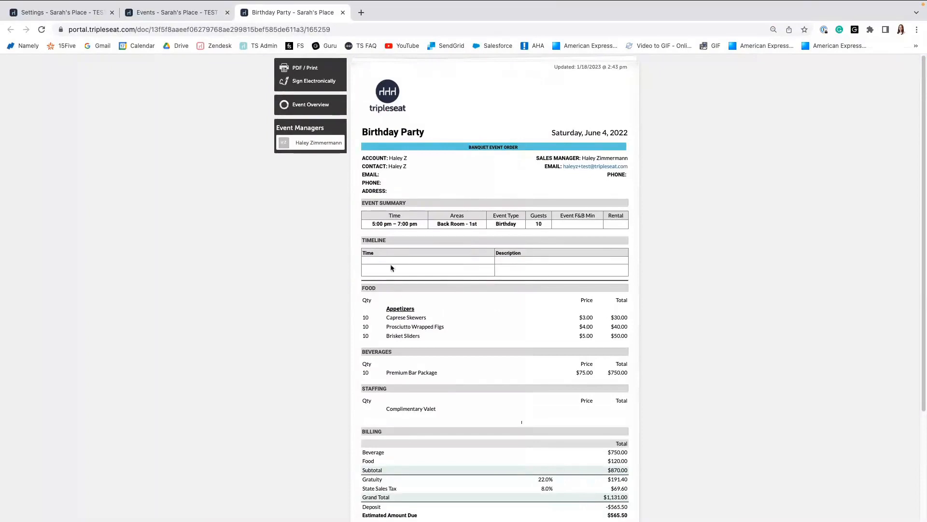
{"action": "left_click", "coordinate": [199, 18]}
{"action": "left_click", "coordinate": [198, 394]}
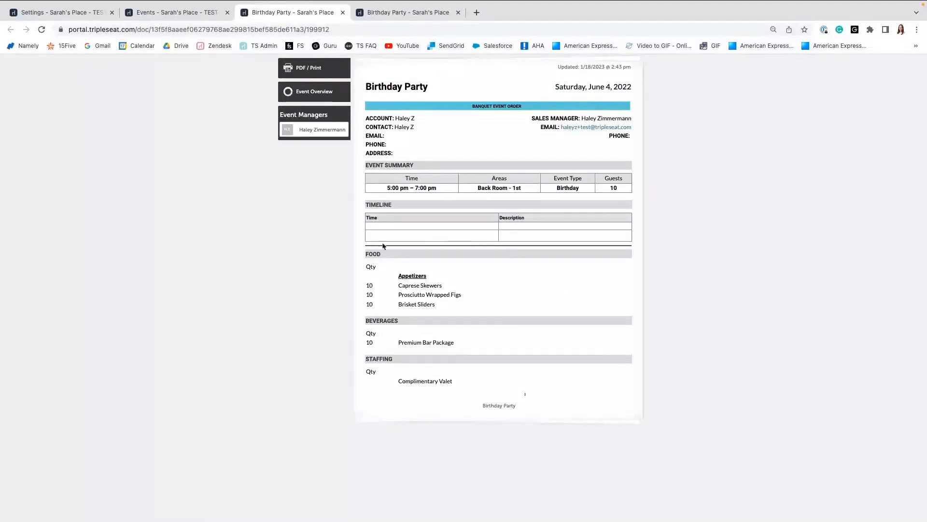
Open the Contract preview and review its timeline, signature and gratuity sections.
{"action": "left_click", "coordinate": [194, 13]}
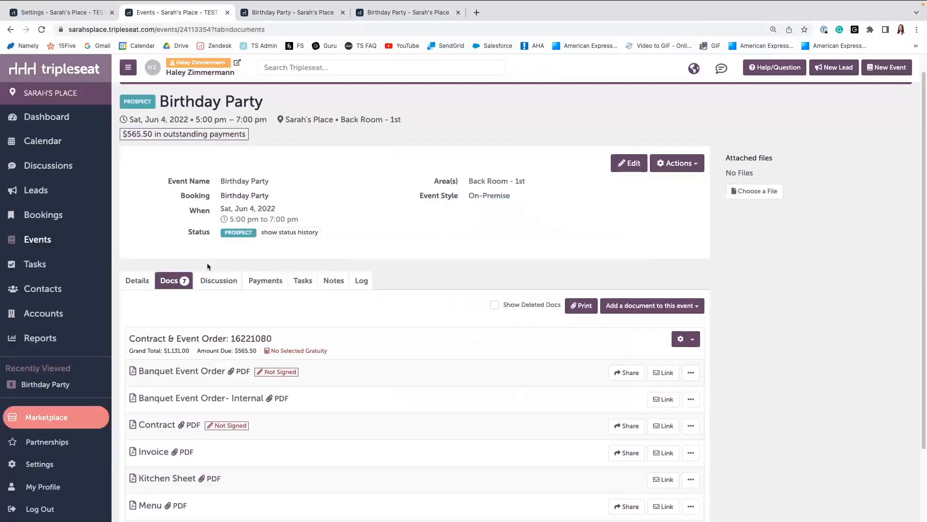
{"action": "left_click", "coordinate": [157, 424]}
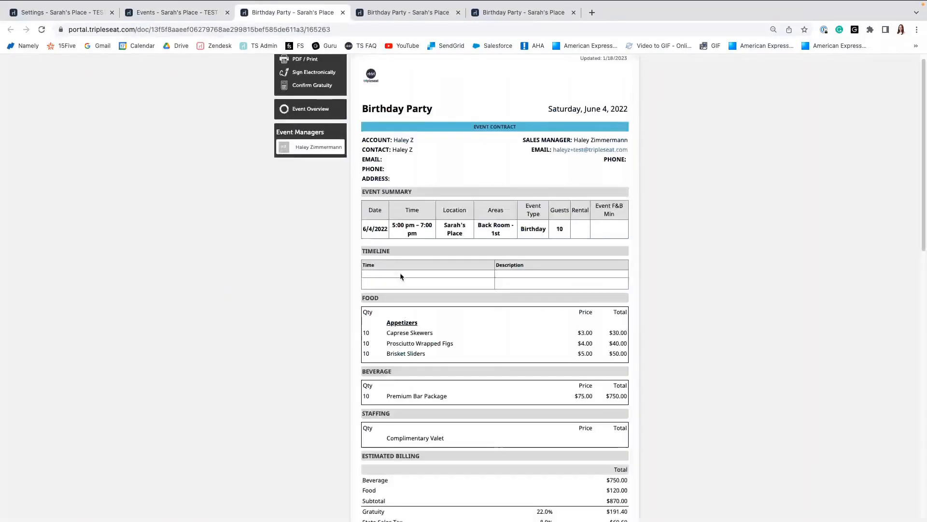
{"action": "scroll", "coordinate": [401, 277], "scroll_direction": "down", "scroll_amount": 20}
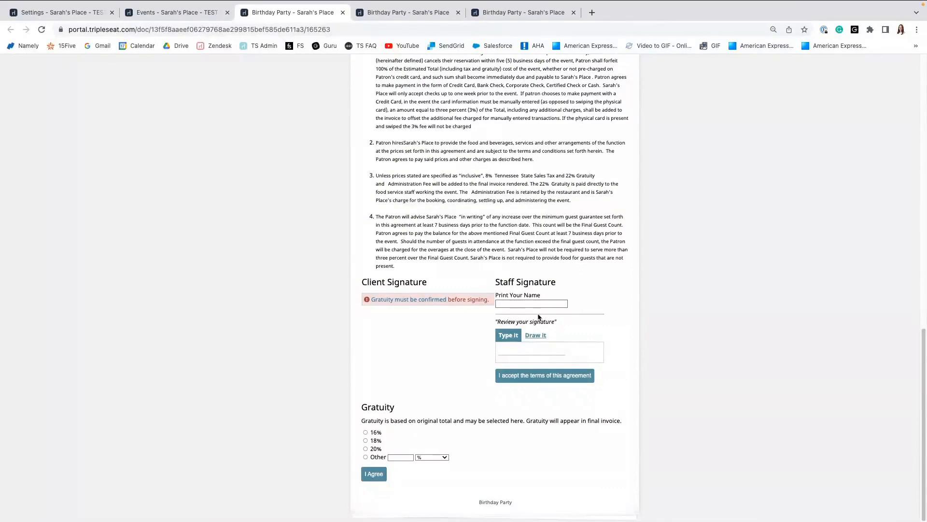
{"action": "scroll", "coordinate": [439, 318], "scroll_direction": "up", "scroll_amount": 8}
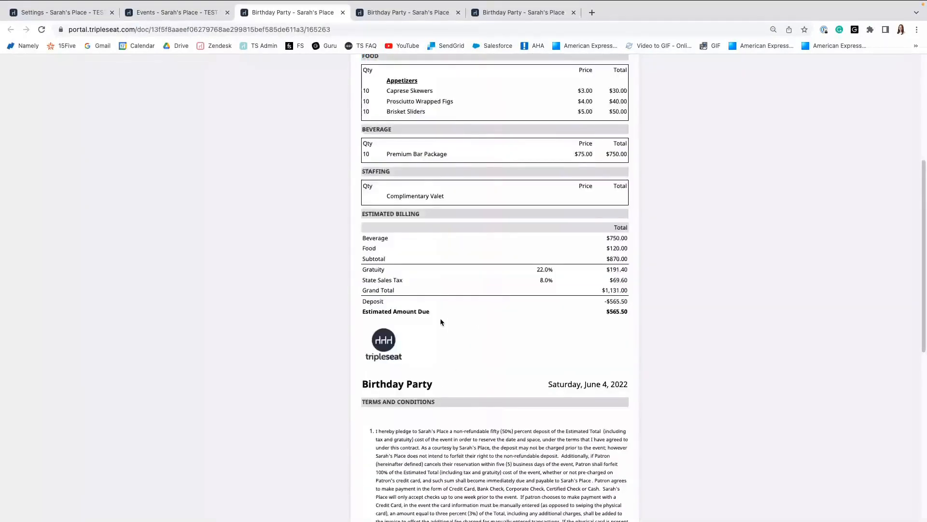
{"action": "scroll", "coordinate": [439, 319], "scroll_direction": "up", "scroll_amount": 3}
{"action": "scroll", "coordinate": [424, 317], "scroll_direction": "up", "scroll_amount": 5}
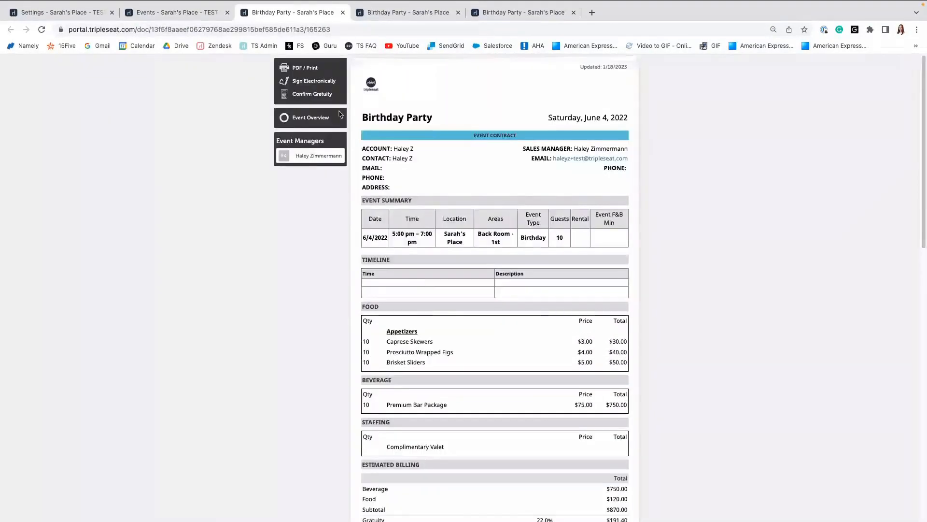
{"action": "left_click", "coordinate": [164, 15]}
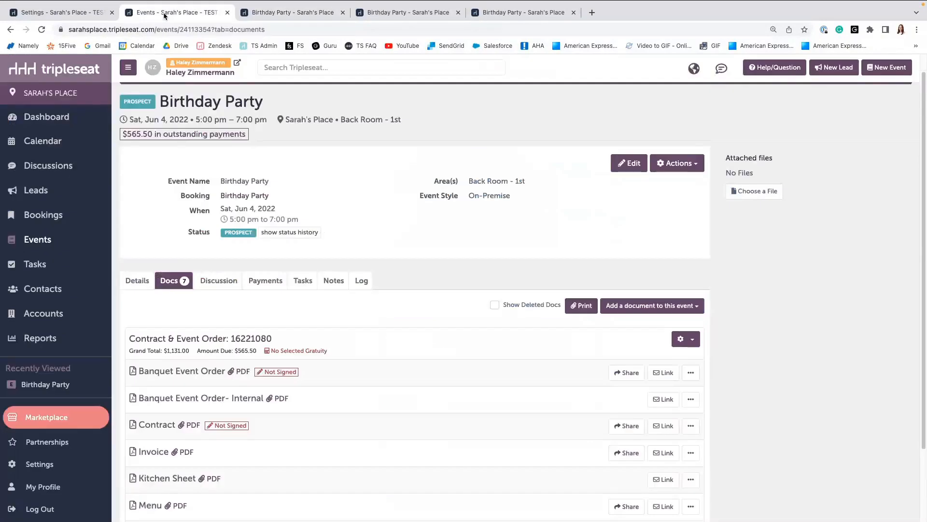